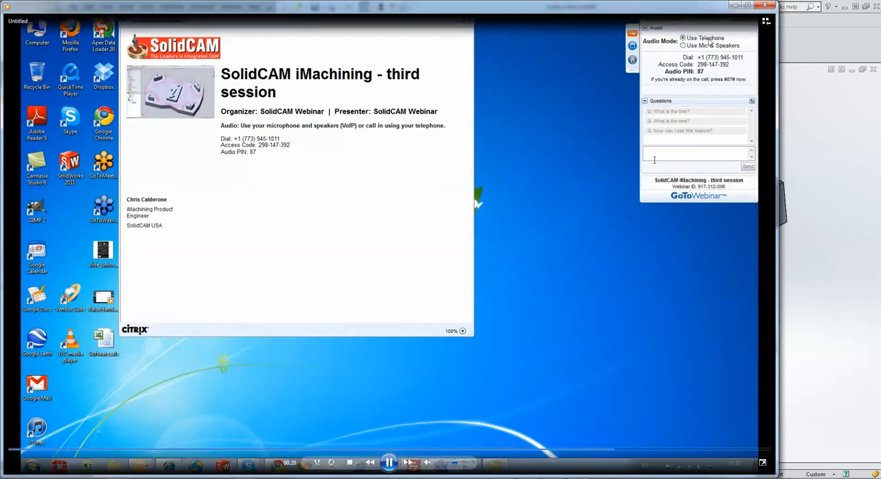
Close the webinar video window and create a new external metric milling CAM-Part from the Toolbox Part1 model.
left_click(763, 6)
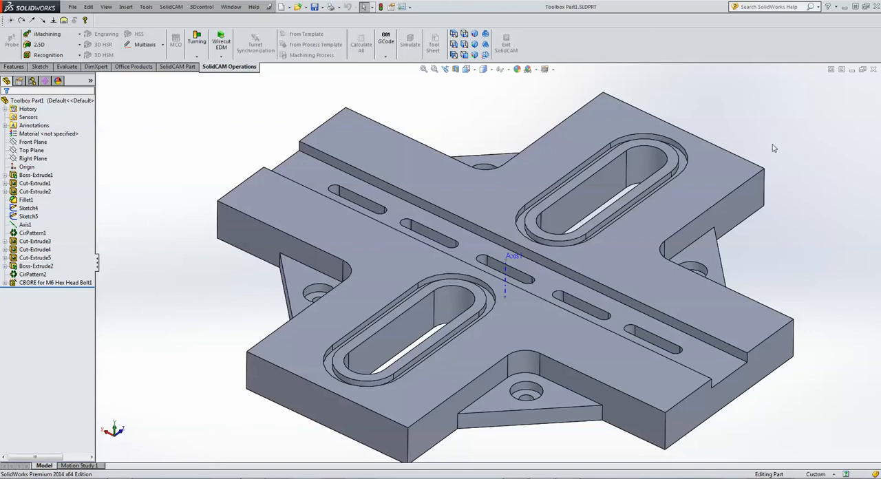
left_click(175, 9)
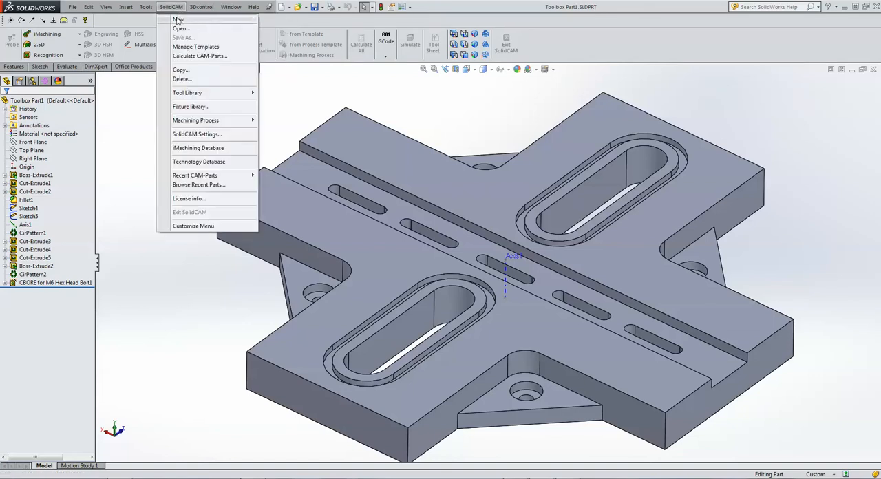
mouse_move(240, 21)
left_click(279, 21)
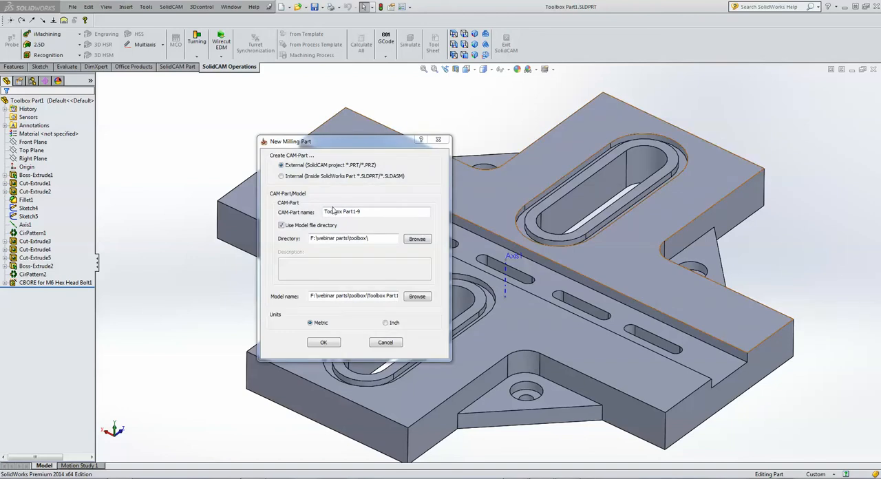
left_click(322, 344)
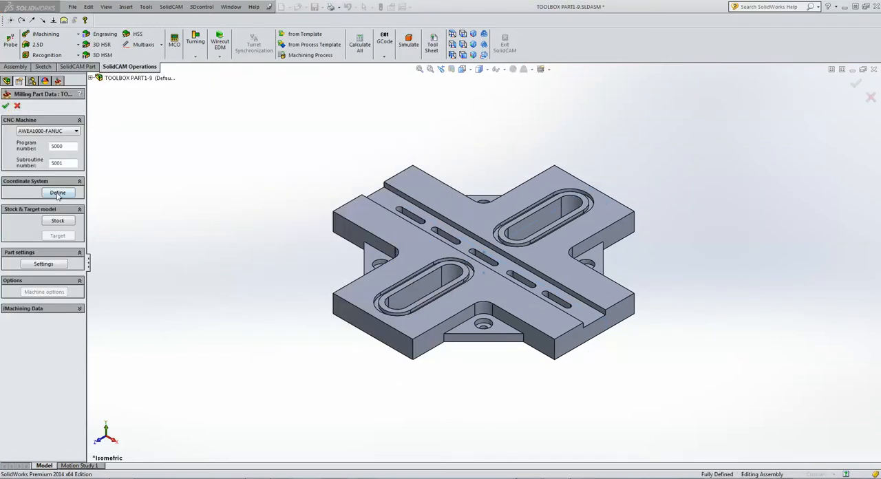
Define the machine coordinate system at the top center of the model, accept its default levels, and finish the milling part data.
left_click(58, 193)
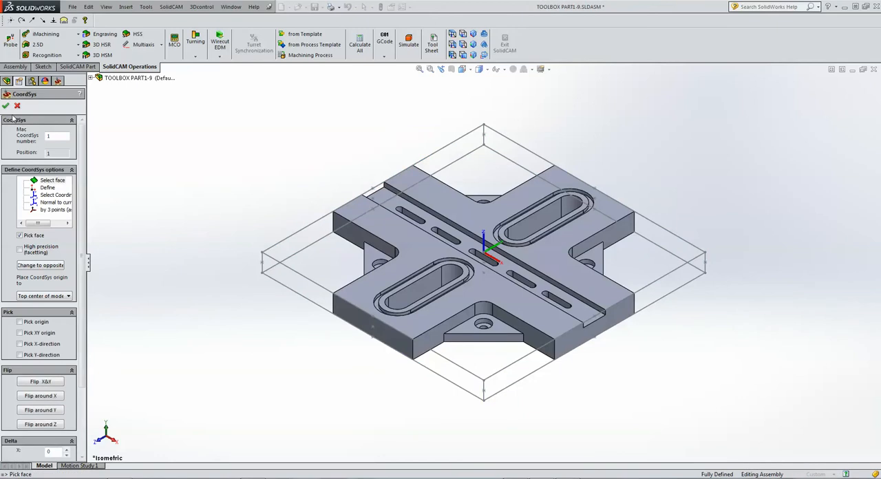
left_click(5, 105)
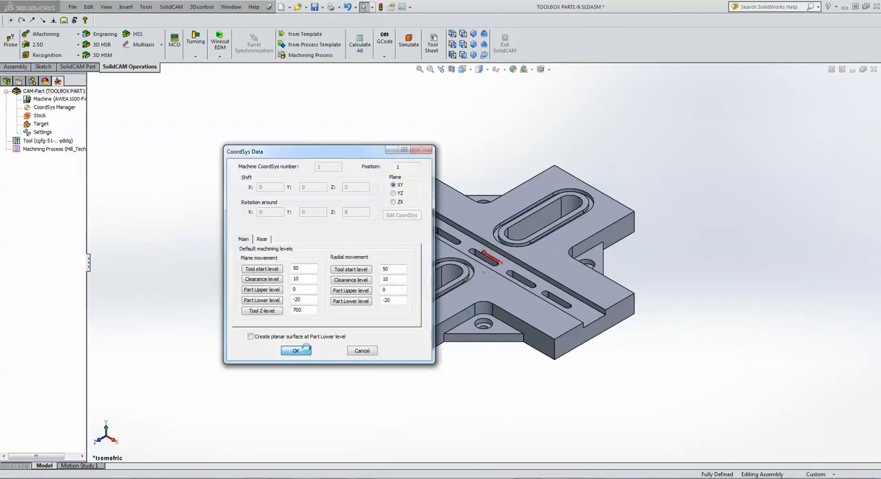
left_click(296, 351)
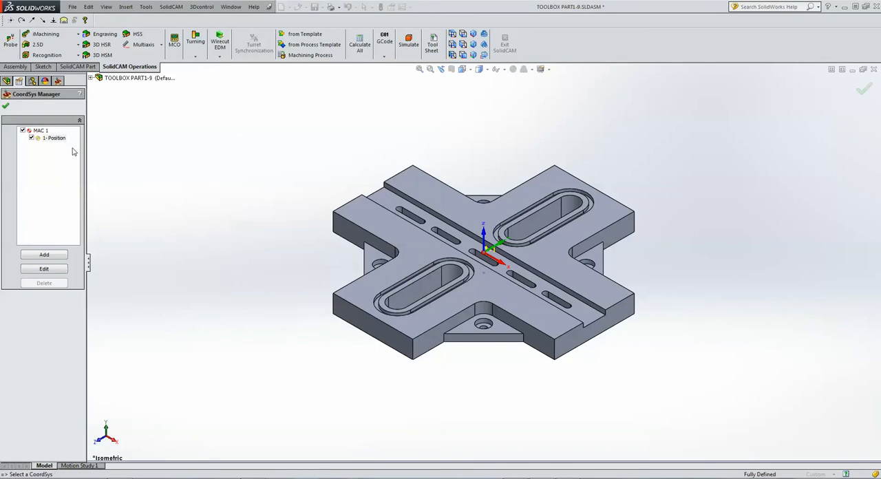
left_click(6, 105)
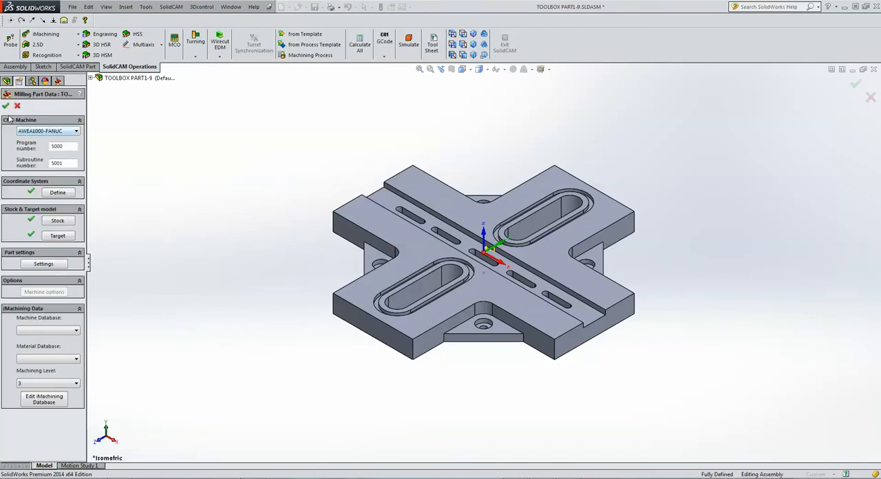
left_click(5, 105)
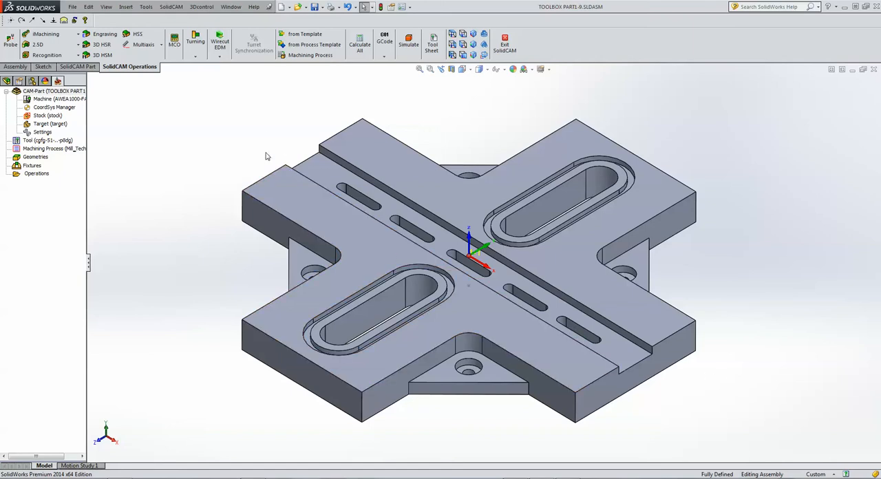
Add a 2.5D ToolBox cycles operation and set its technology to Roll into open slot.
left_click(38, 44)
left_click(56, 137)
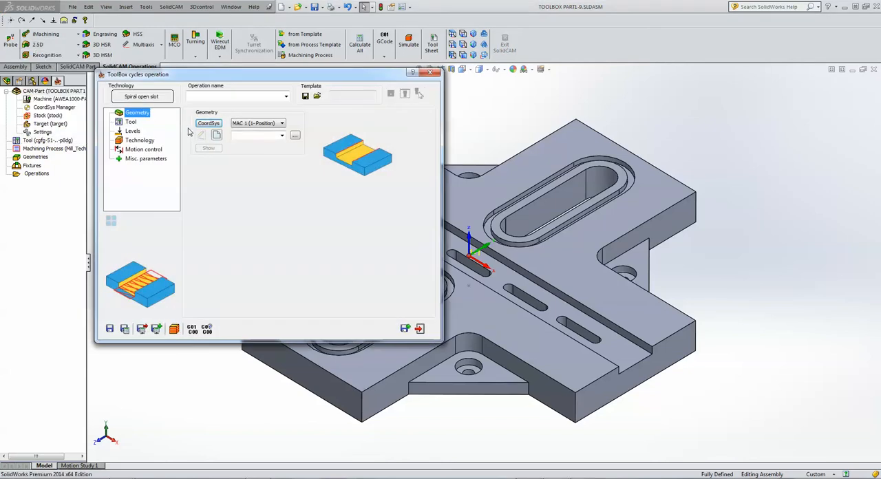
left_click(135, 99)
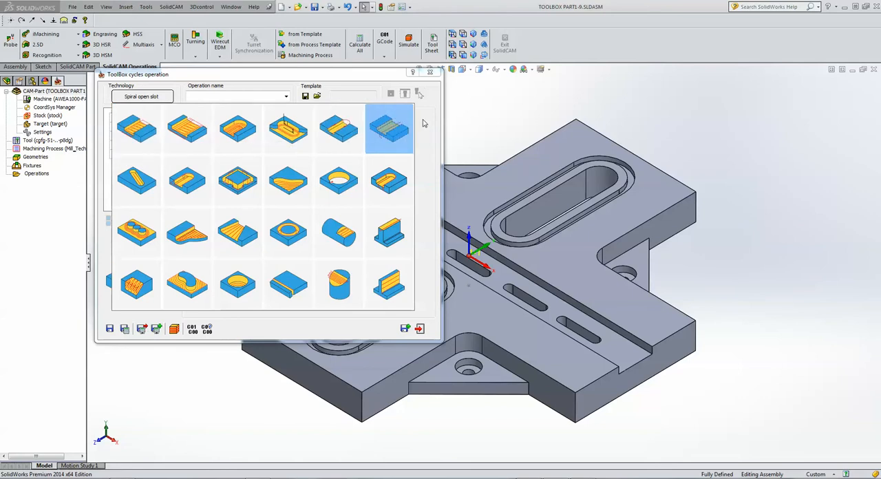
left_click(390, 130)
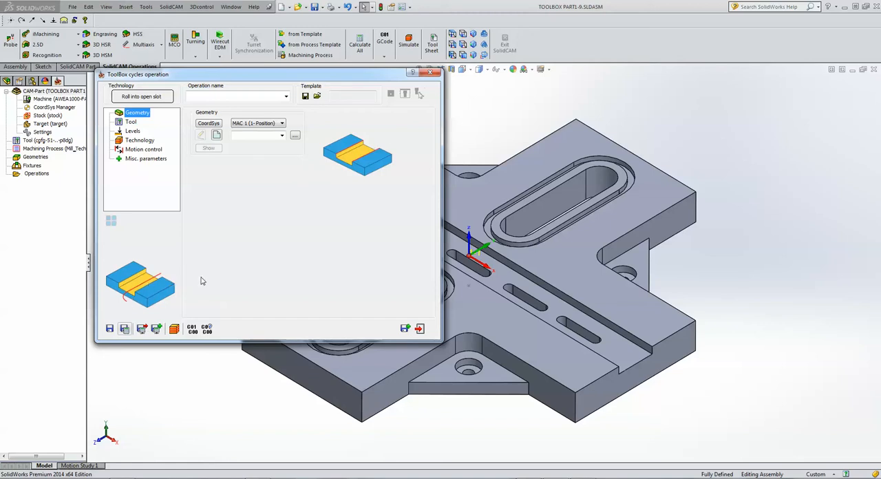
Define new operation geometry with two chains, one along each upper long edge of the central open slot.
left_click(217, 136)
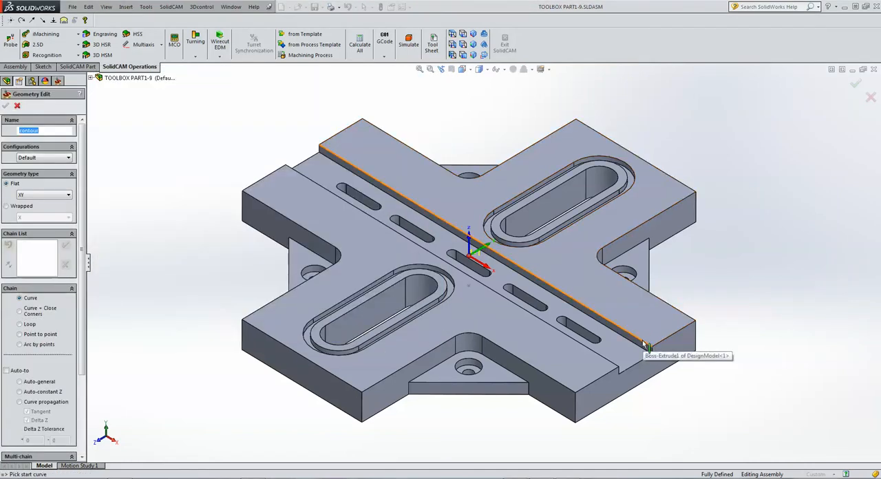
left_click(645, 343)
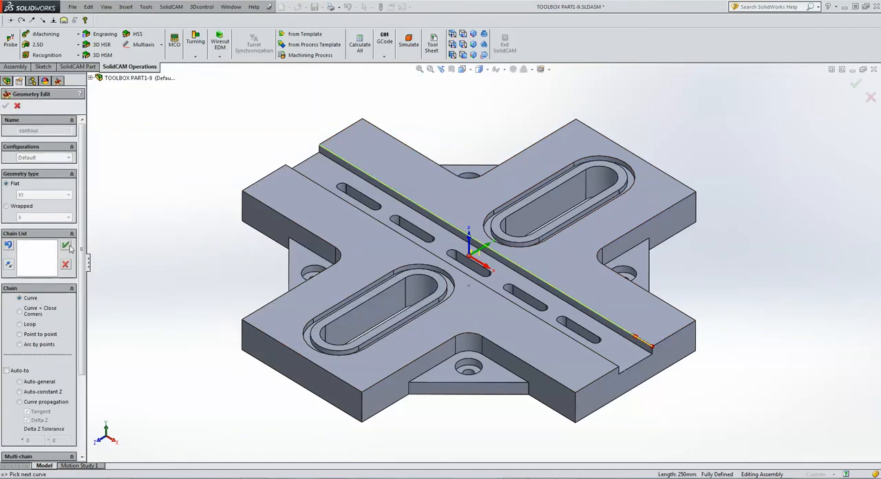
left_click(65, 245)
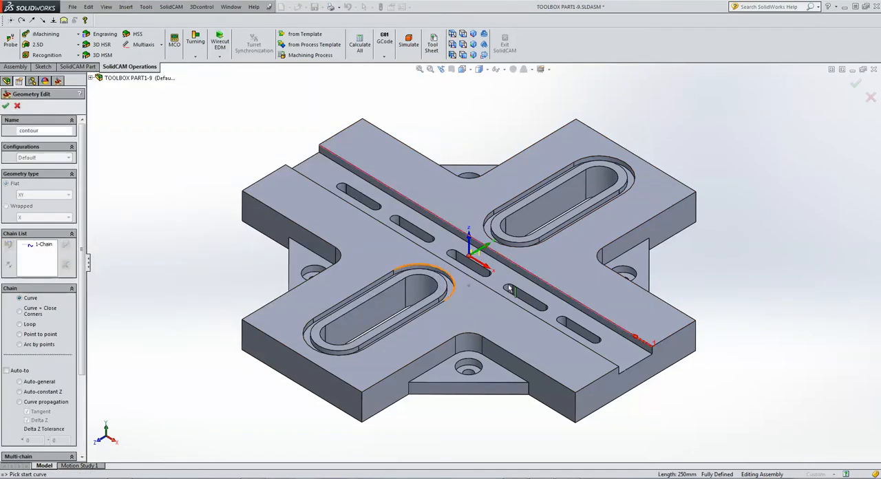
left_click(607, 365)
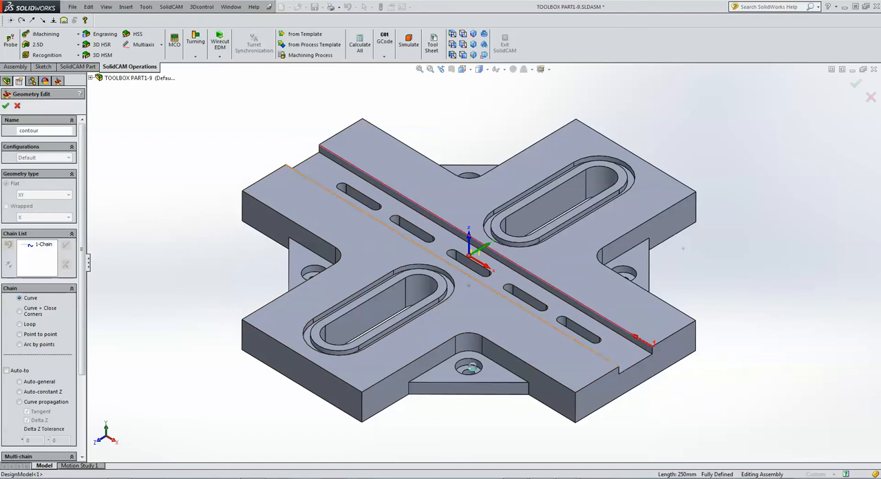
left_click(66, 245)
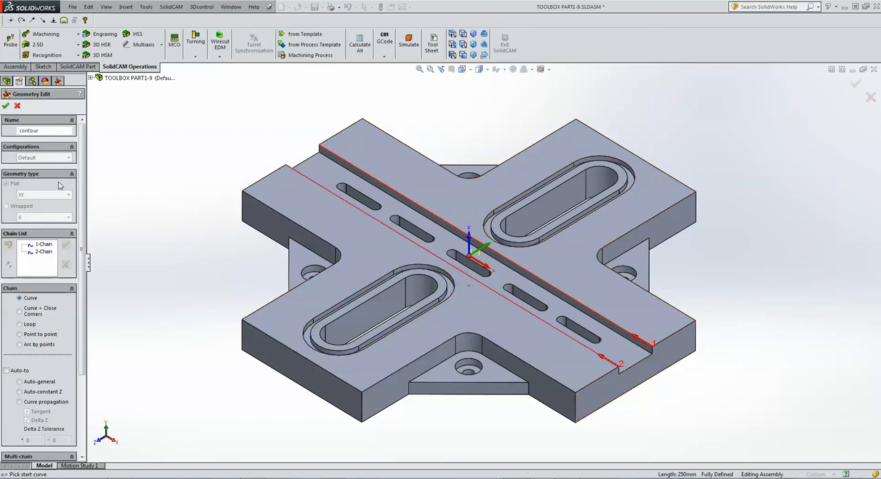
left_click(5, 105)
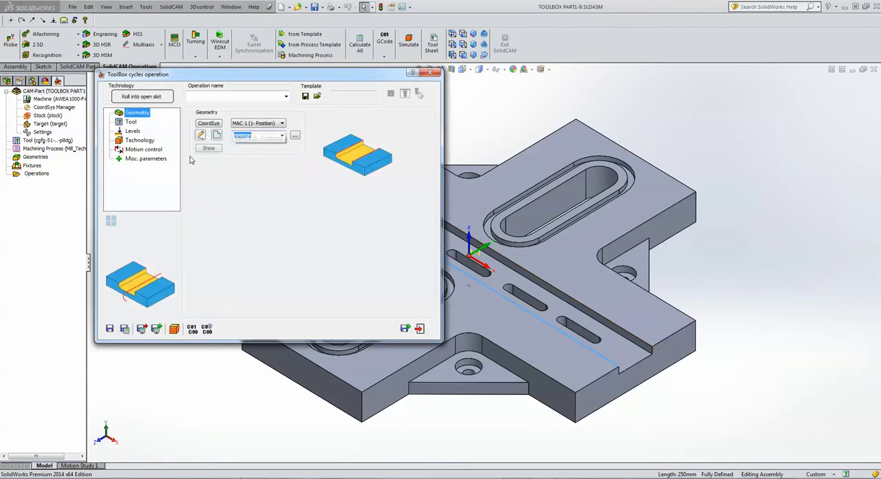
Add a 20 mm diameter end mill and assign it to the slot operation.
left_click(131, 122)
left_click(262, 244)
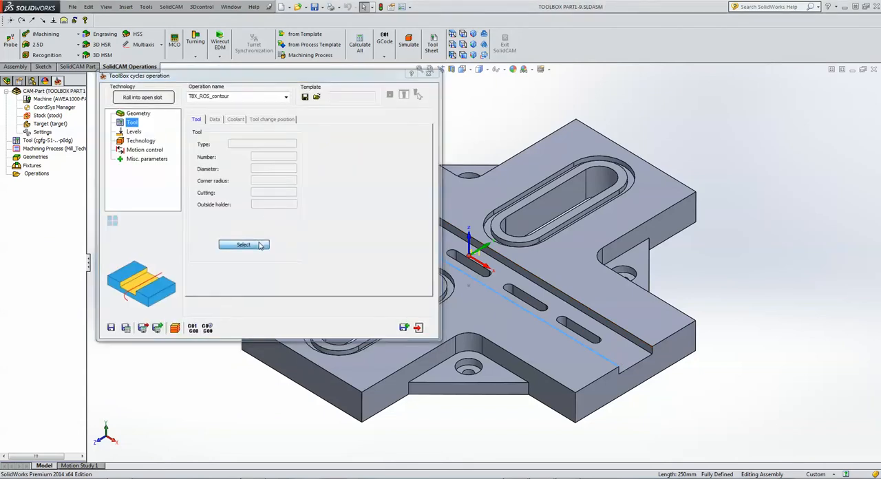
left_click(166, 333)
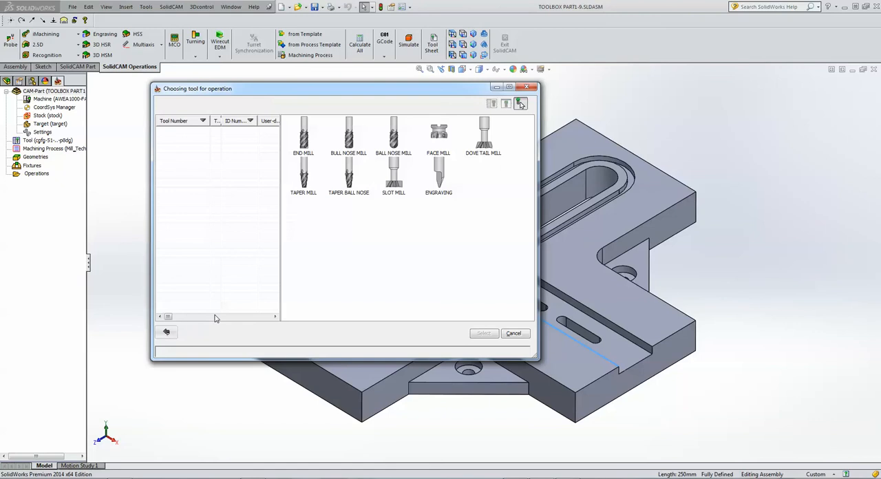
left_click(315, 140)
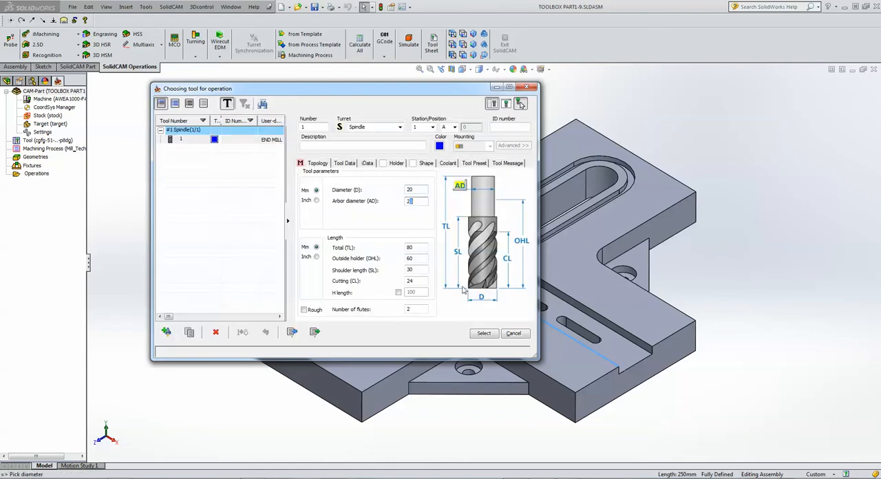
left_click(485, 335)
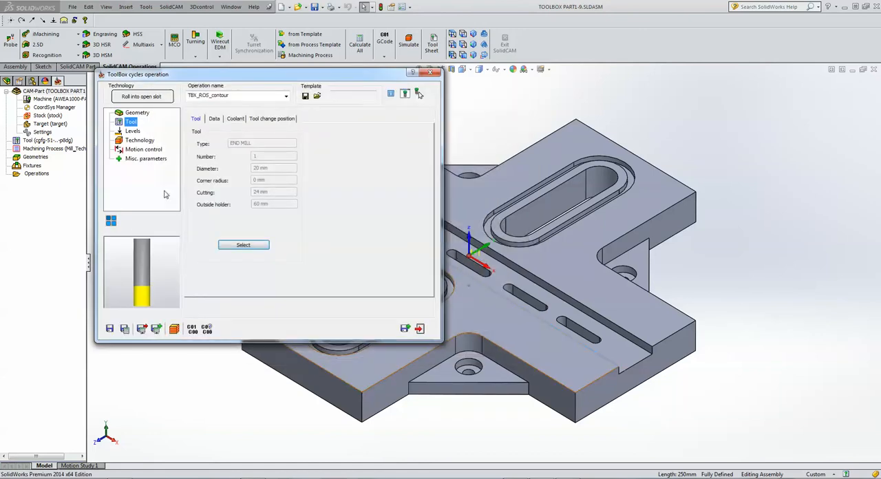
Pick the part's top face as the upper milling level and the open slot's floor as the depth.
left_click(132, 130)
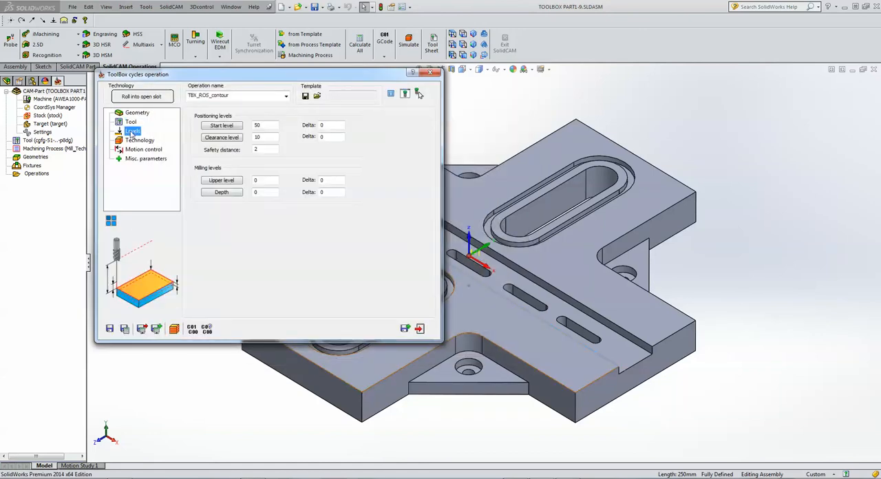
left_click(266, 182)
left_click(576, 280)
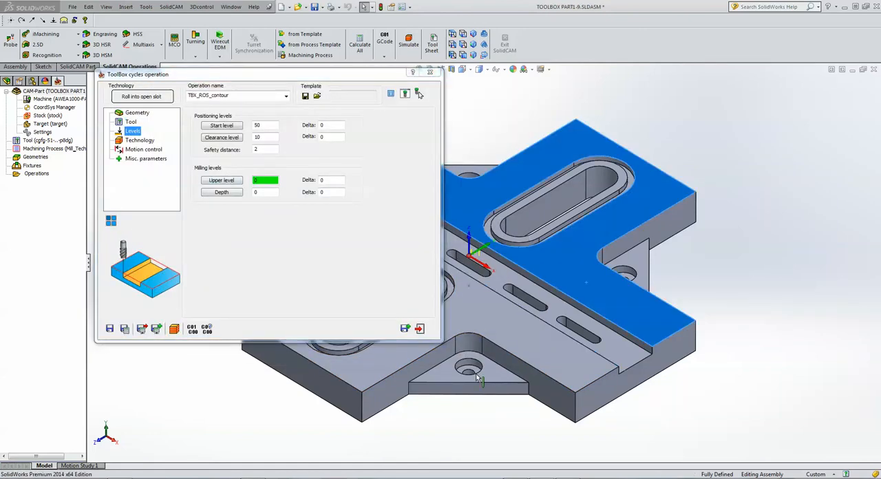
left_click(265, 192)
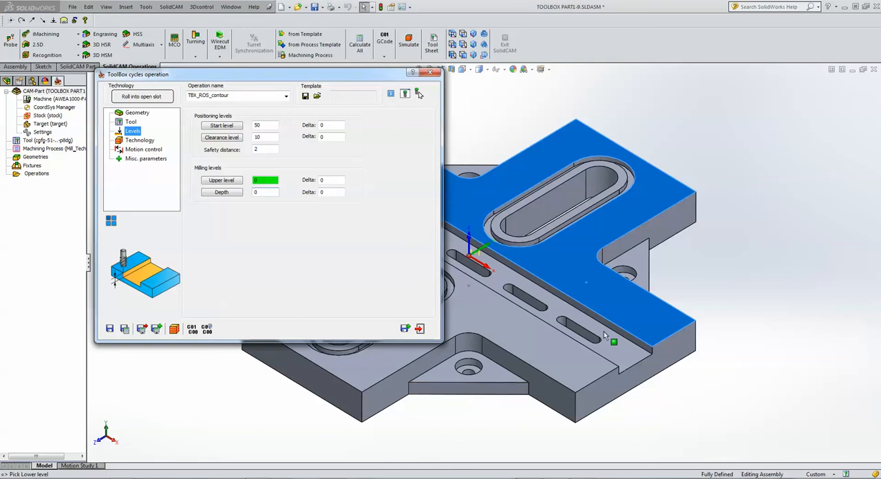
left_click(630, 358)
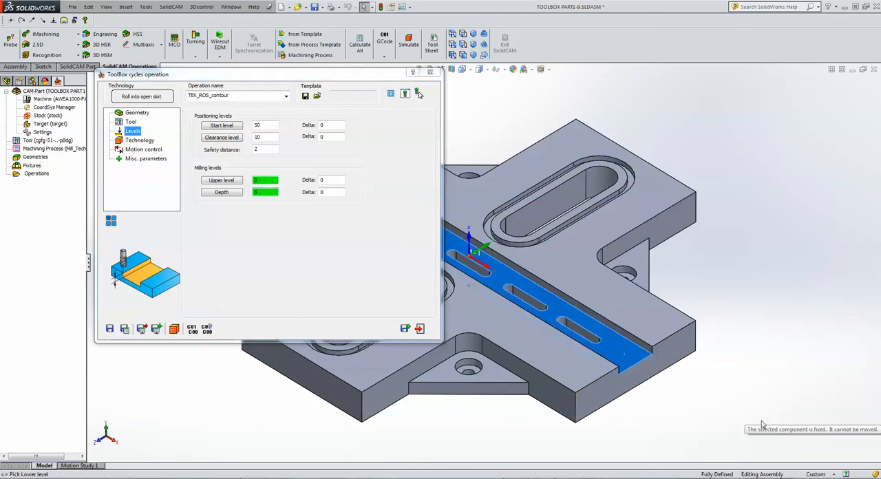
Examine the step down and approach distance parameters in the slot operation's technology settings.
left_click(141, 141)
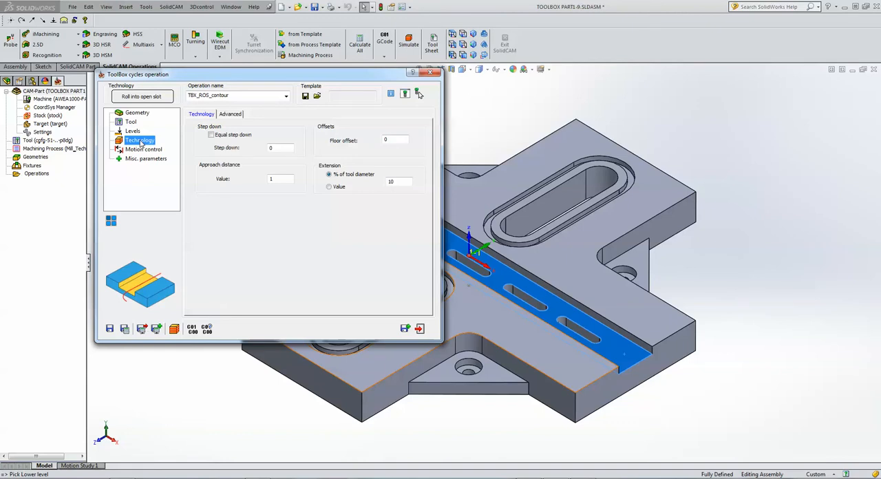
double_click(279, 179)
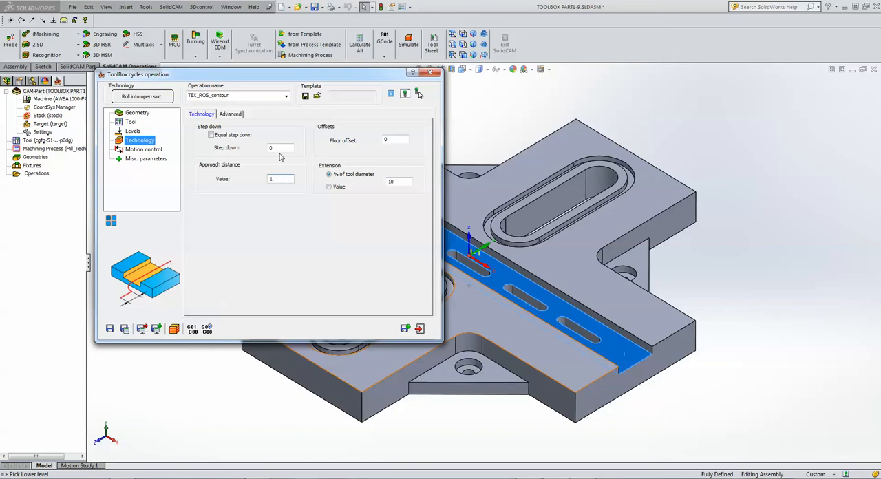
double_click(279, 147)
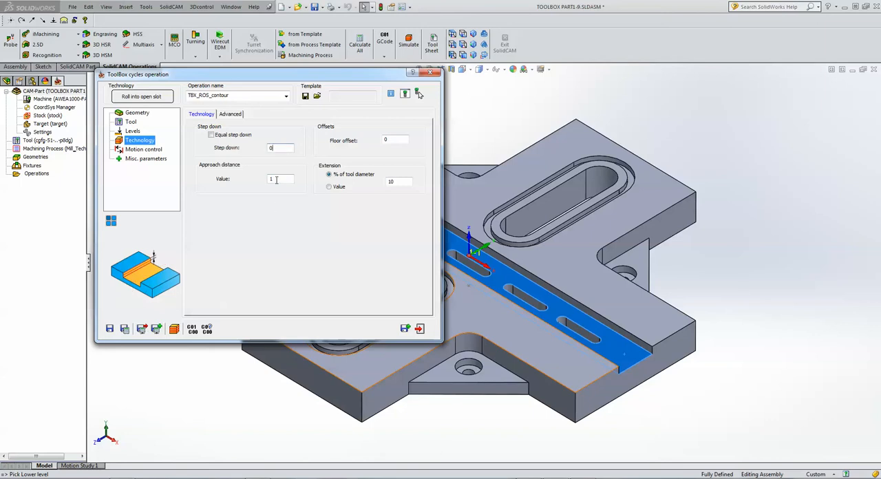
double_click(277, 179)
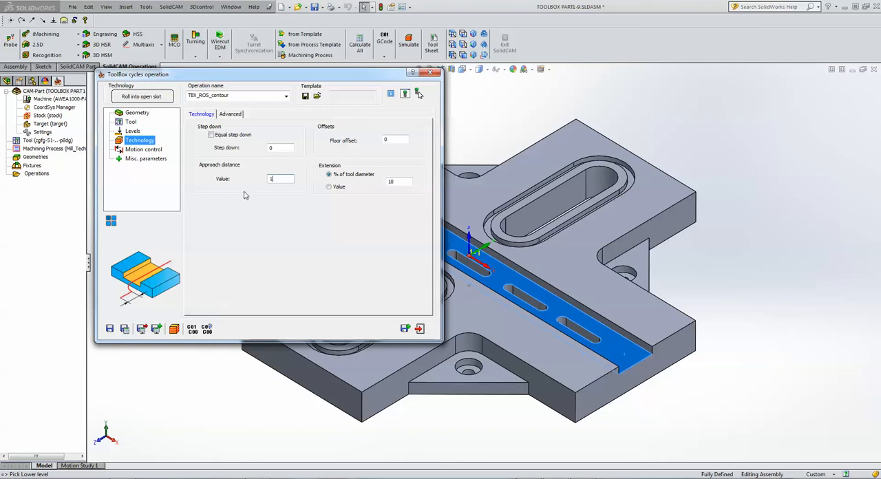
left_click(284, 148)
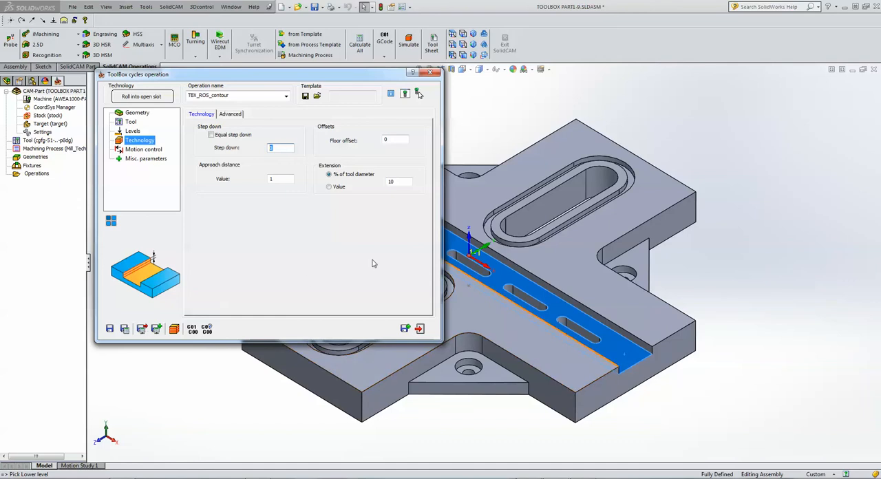
Save and calculate the slot operation, then simulate its toolpath in Host CAD with solid verification.
left_click(125, 329)
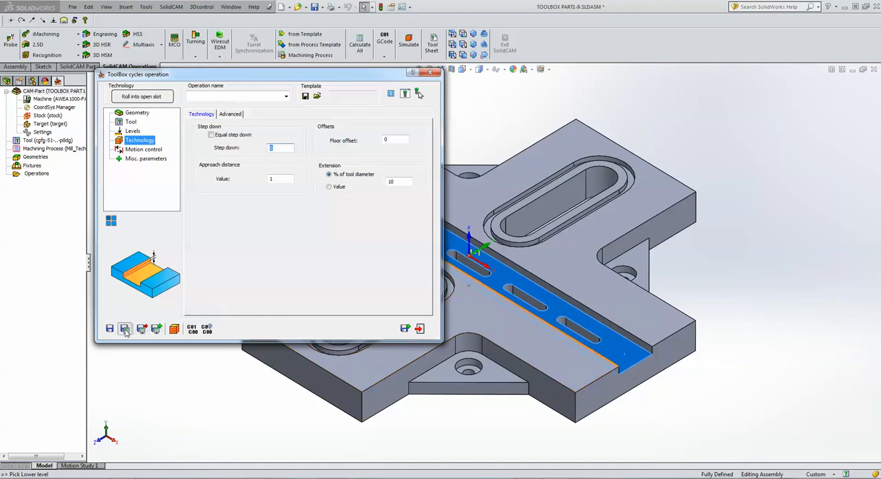
left_click(174, 329)
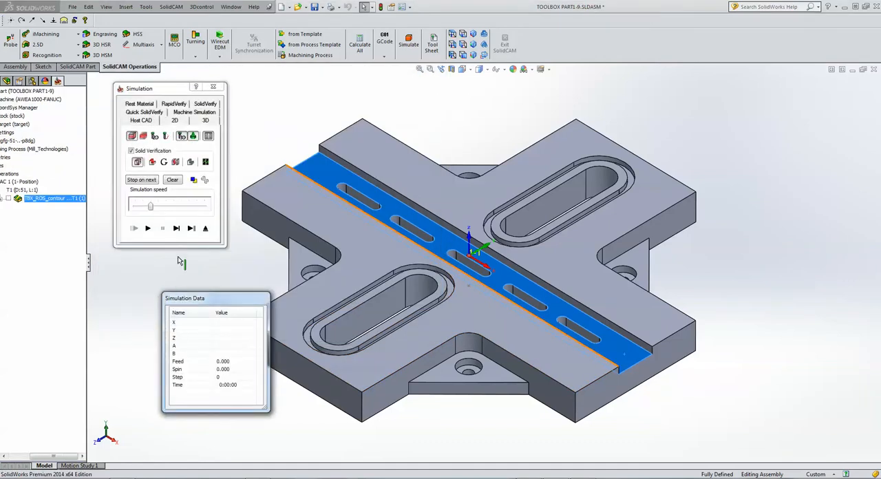
left_click(177, 229)
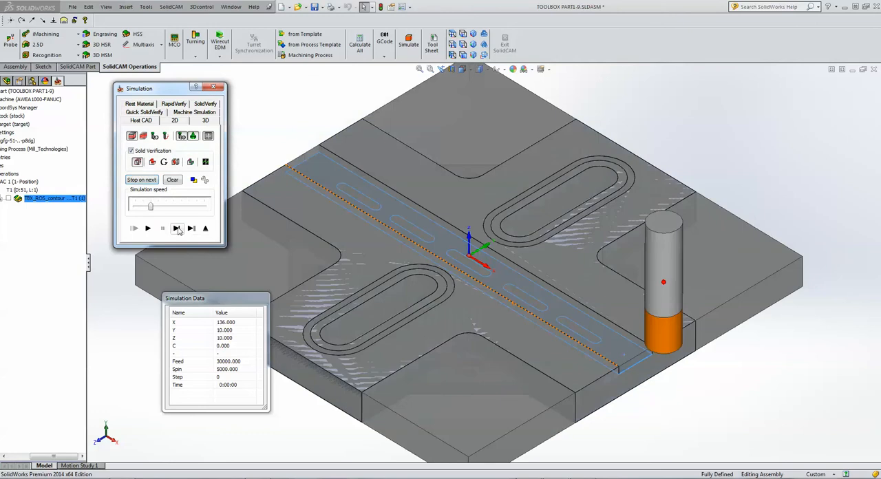
left_click(177, 228)
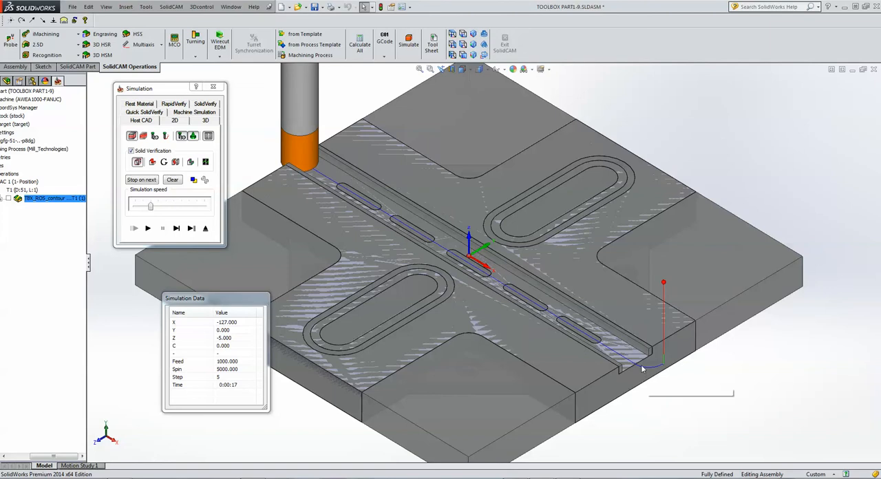
Examine the roll-in toolpath at the slot's open end, run the simulation to its end and exit it.
scroll(643, 367, "down", 5)
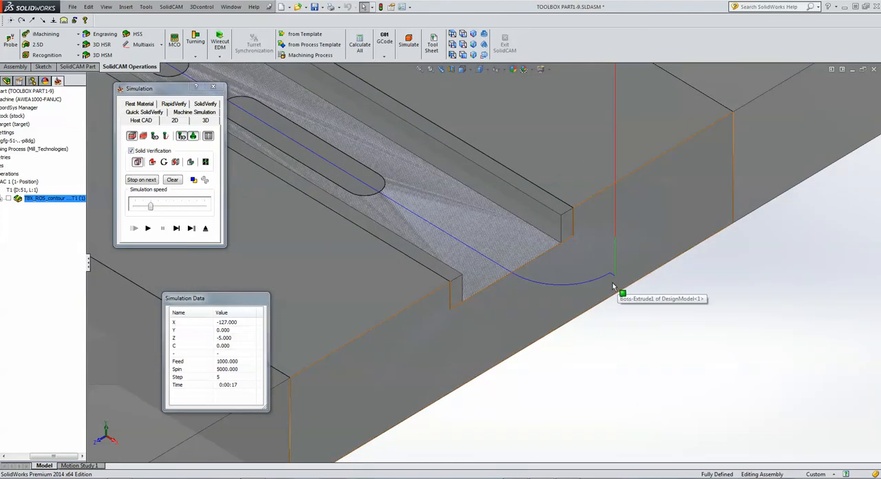
scroll(617, 330, "up", 2)
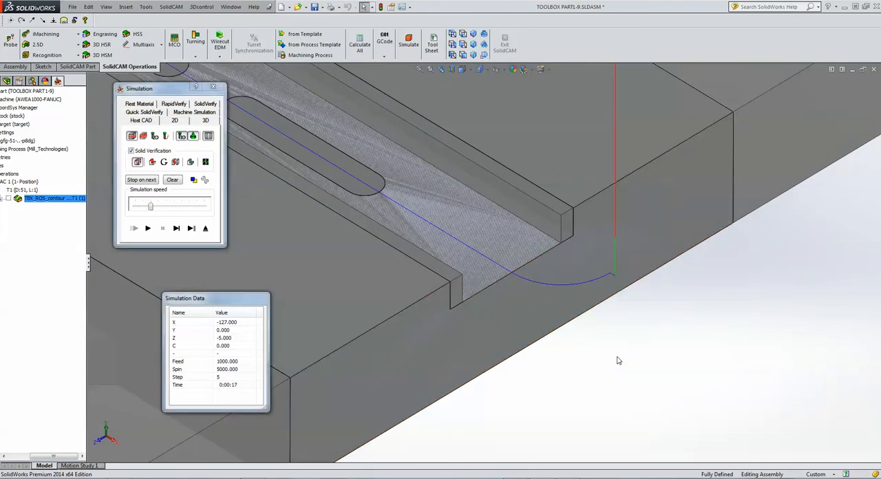
scroll(618, 360, "up", 2)
scroll(617, 360, "up", 3)
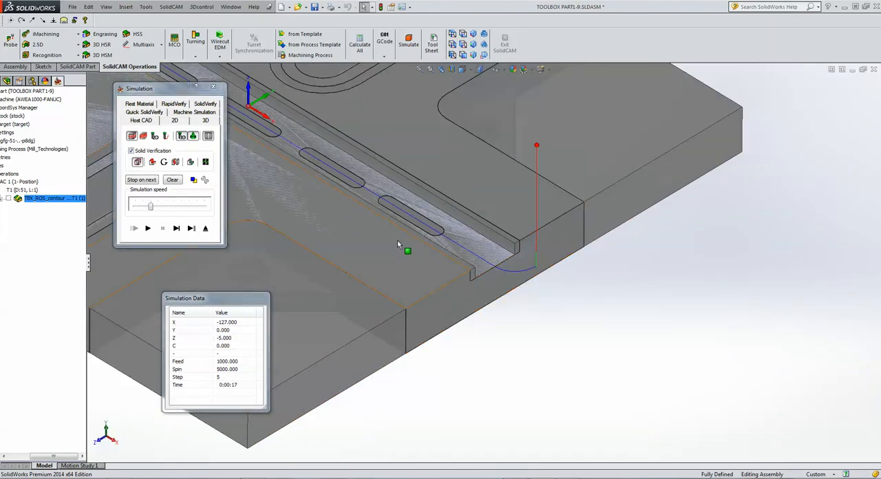
scroll(289, 228, "up", 2)
scroll(244, 179, "up", 2)
scroll(264, 164, "down", 2)
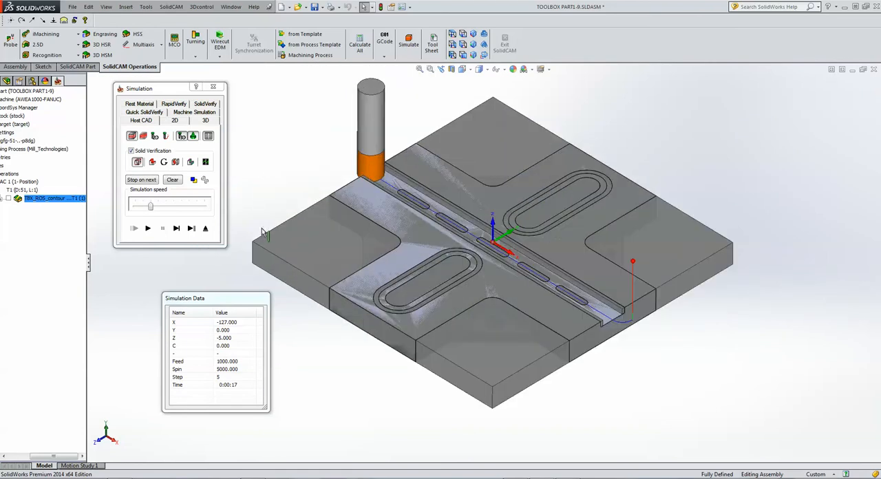
left_click(147, 228)
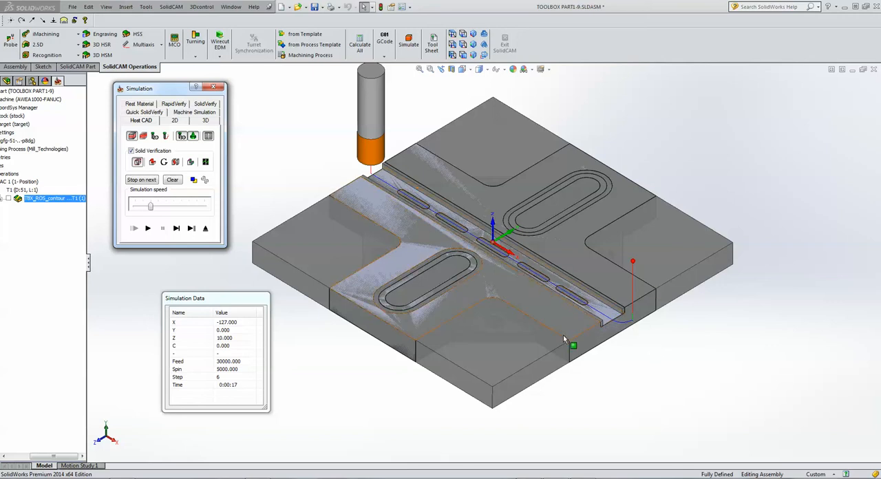
left_click(205, 229)
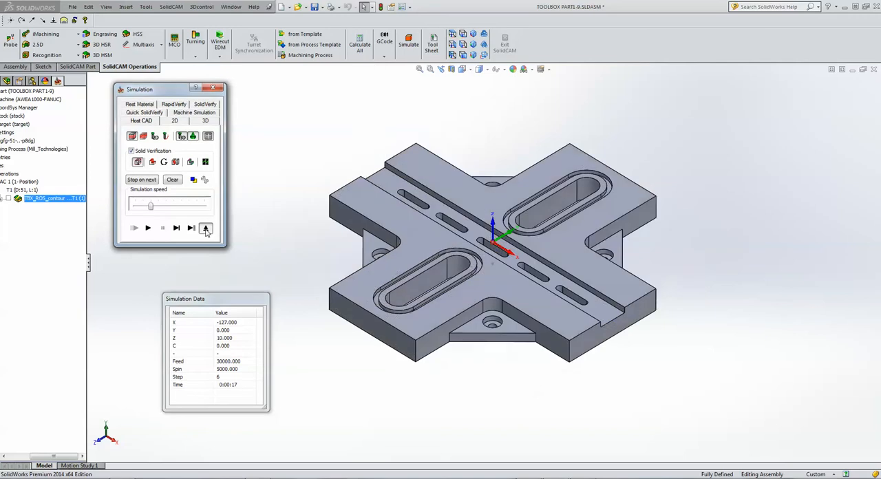
Save and copy the slot operation, and switch the copy to the Simple Slot cycle using the same contour geometry.
left_click(405, 329)
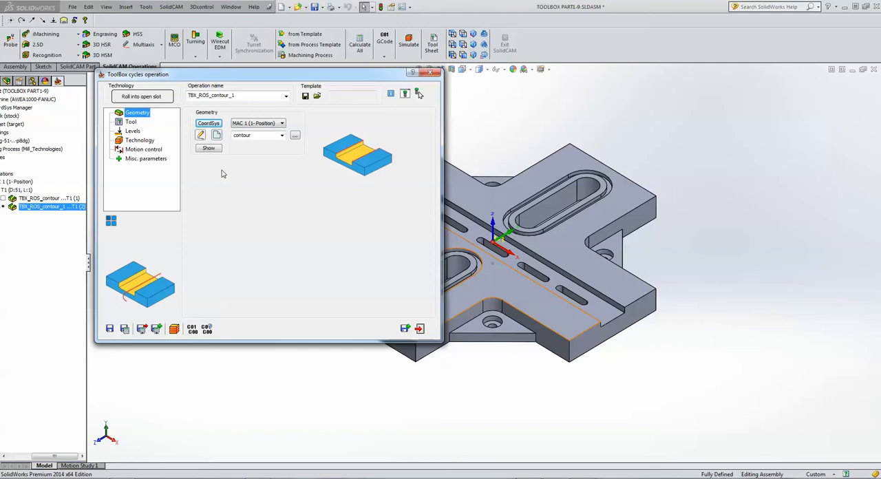
left_click(147, 97)
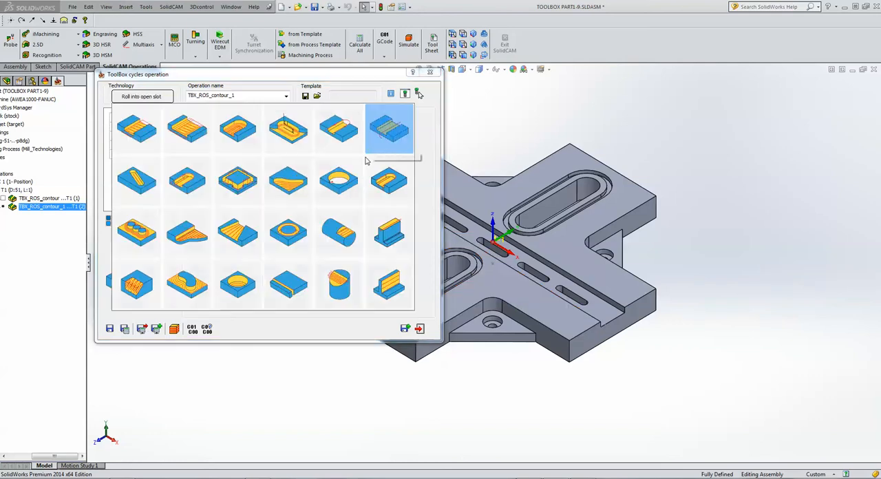
left_click(344, 126)
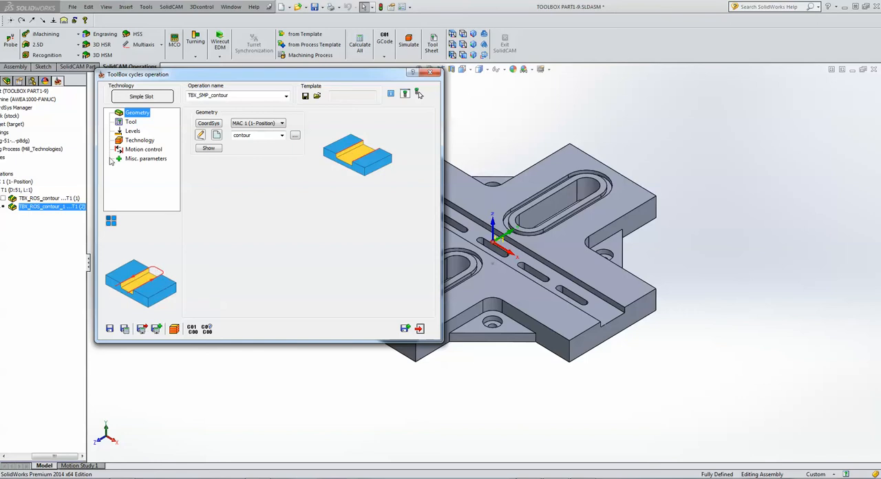
left_click(265, 135)
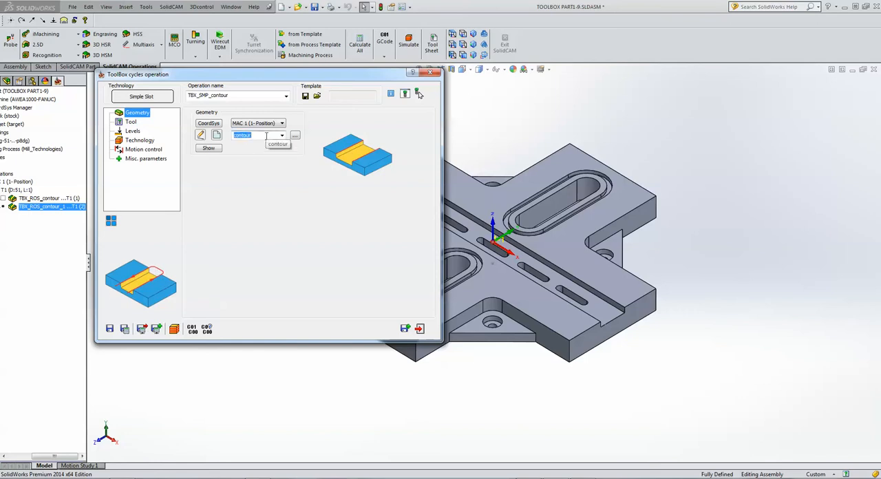
Add an end mill with 12 mm diameter and 12 mm arbor diameter, and assign it to the Simple Slot operation.
left_click(131, 122)
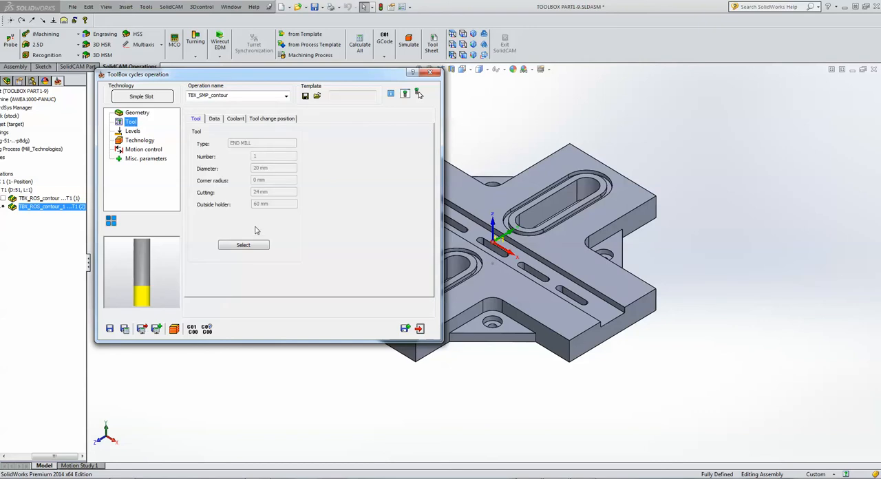
left_click(244, 245)
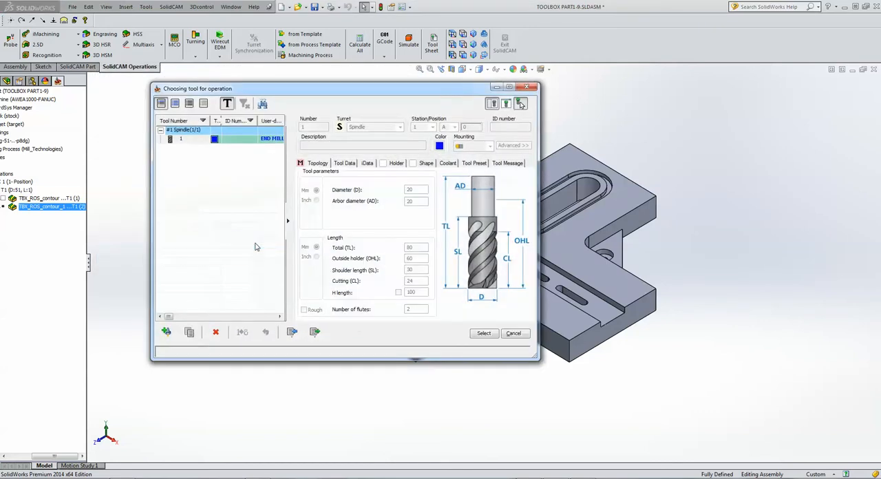
left_click(166, 332)
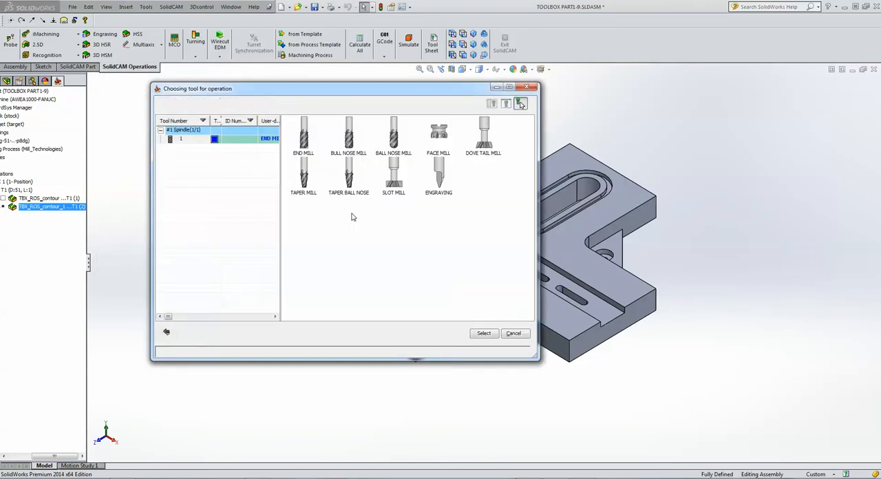
left_click(303, 134)
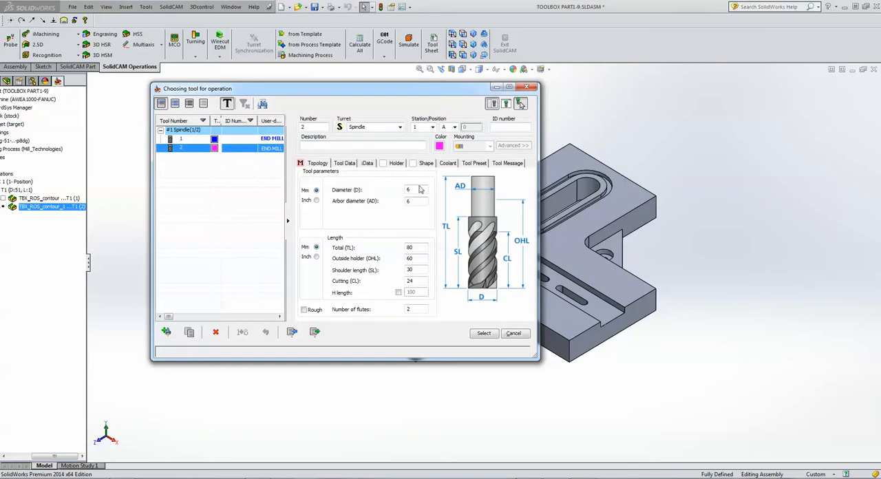
left_click(421, 189)
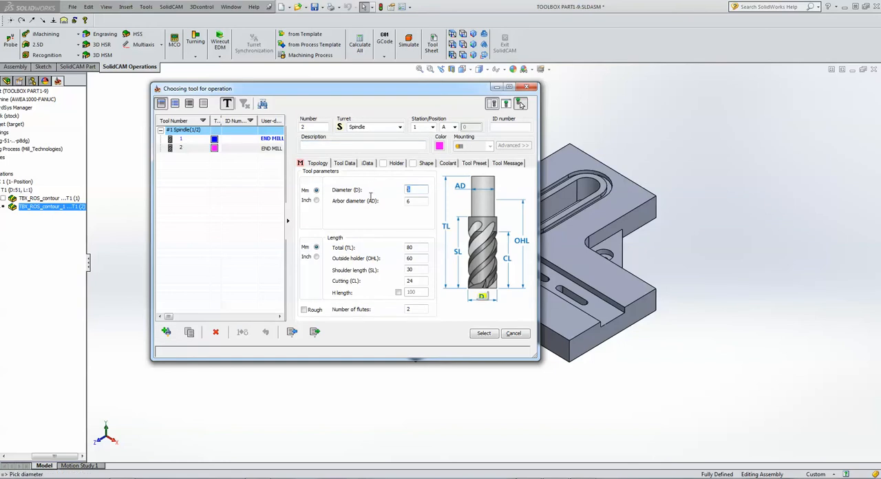
left_click(416, 201)
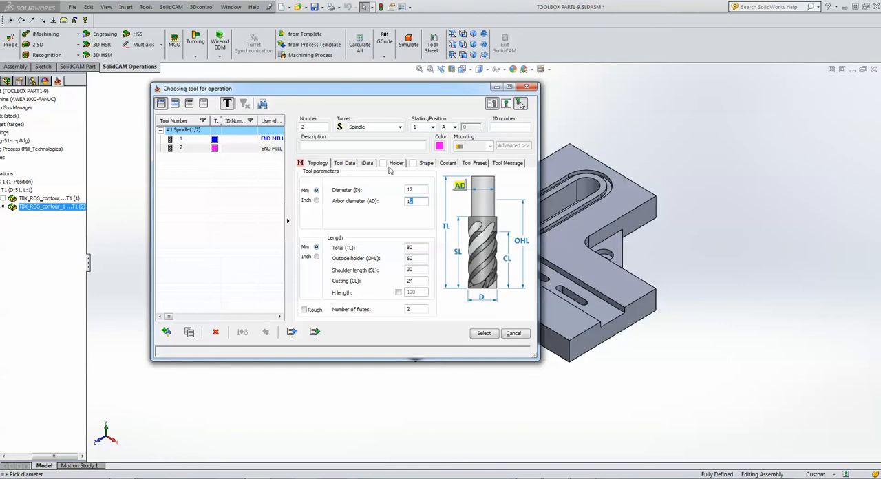
left_click(345, 164)
left_click(312, 164)
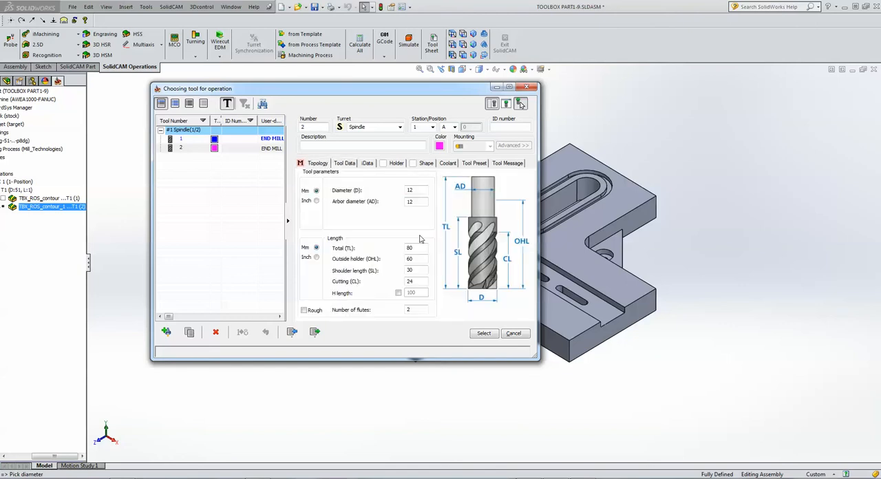
left_click(482, 333)
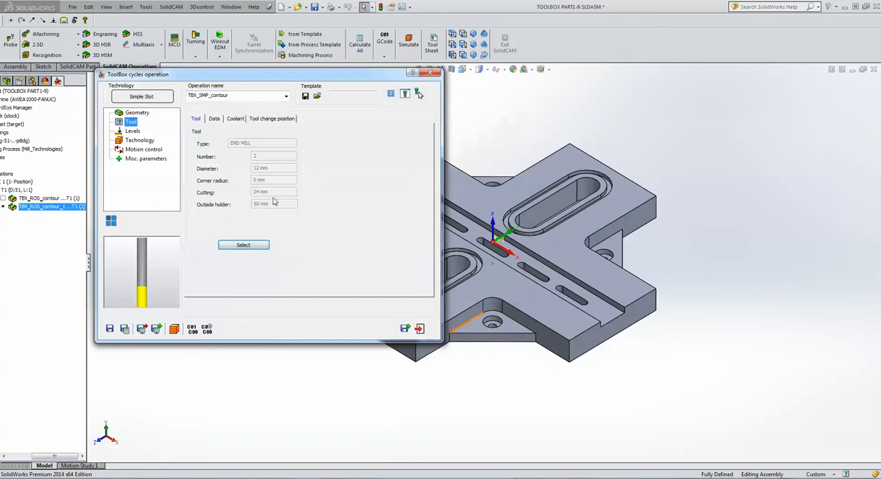
Check the milling levels and tool extension of the Simple Slot operation, then save and calculate it.
left_click(134, 130)
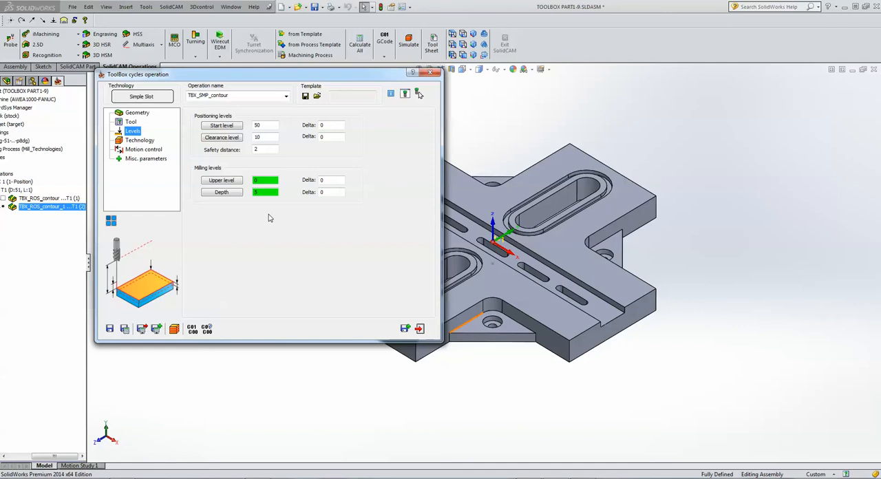
left_click(141, 140)
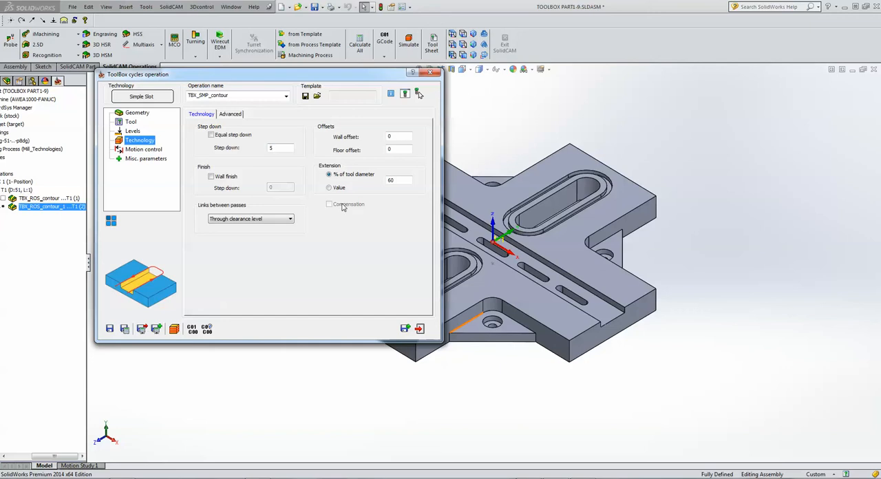
left_click(403, 179)
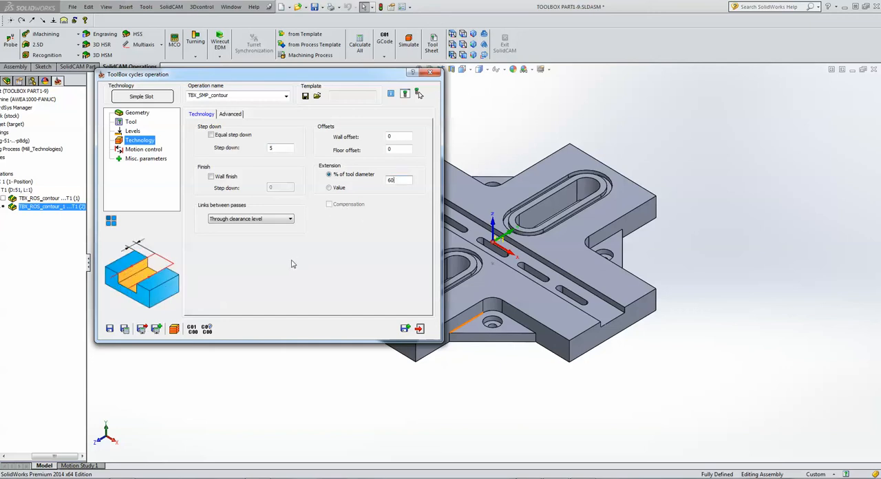
left_click(124, 329)
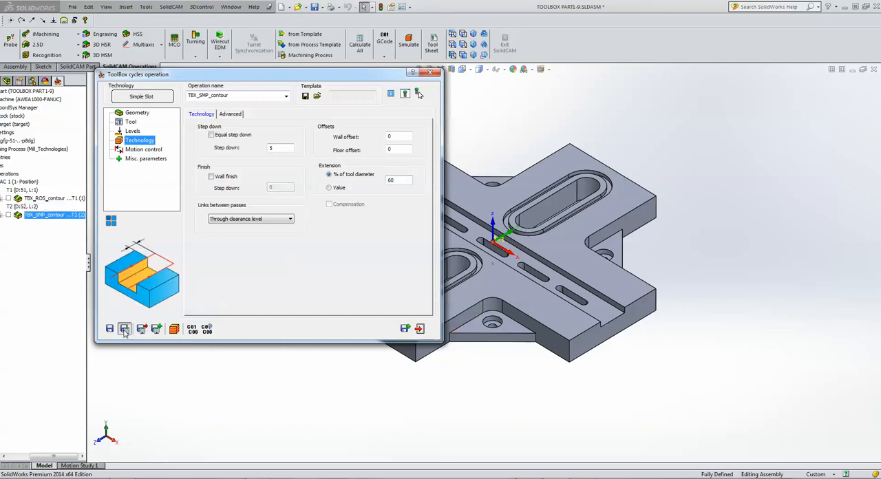
Simulate the Simple Slot toolpath move by move, run it to the end, and close the simulation and the operation.
left_click(175, 329)
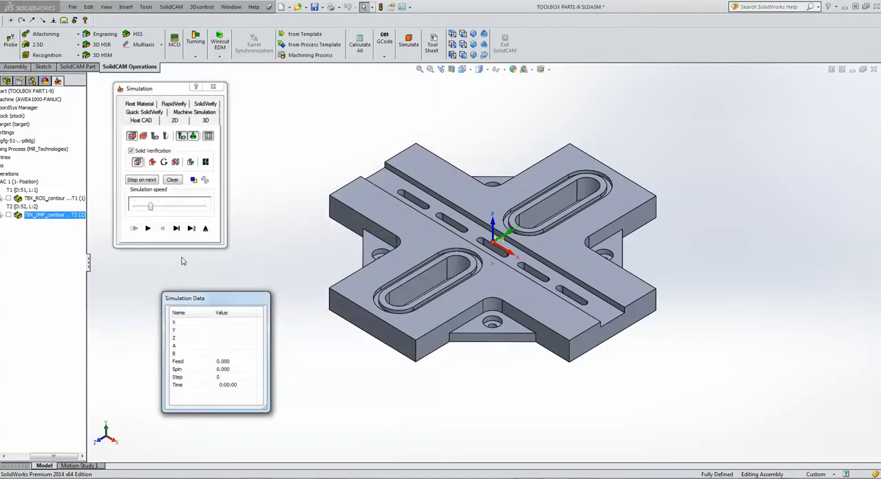
left_click(176, 230)
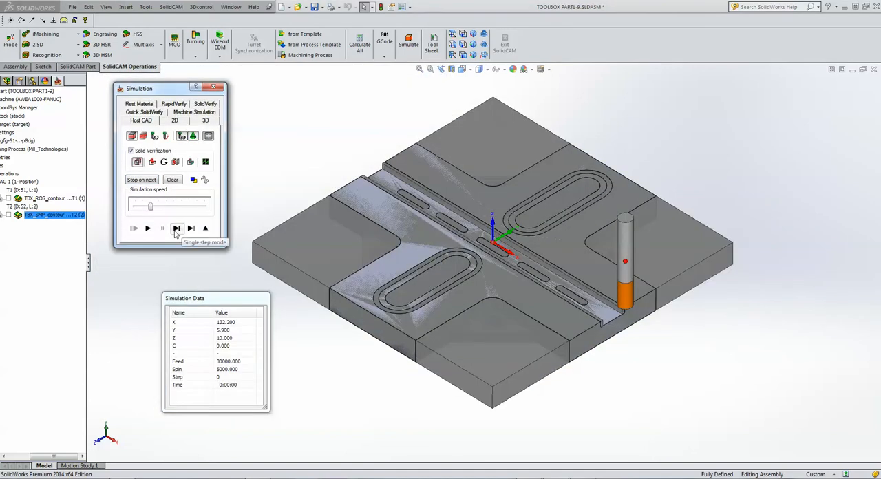
left_click(177, 229)
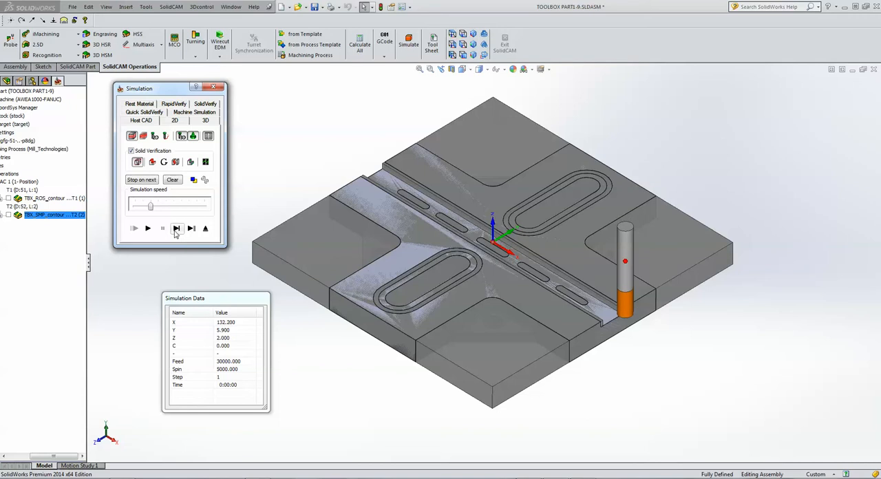
left_click(177, 229)
left_click(176, 229)
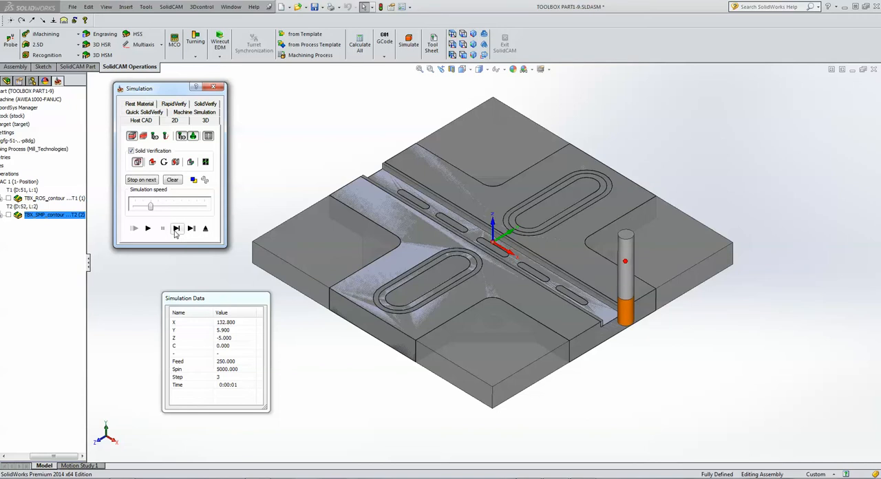
left_click(176, 229)
left_click(176, 229)
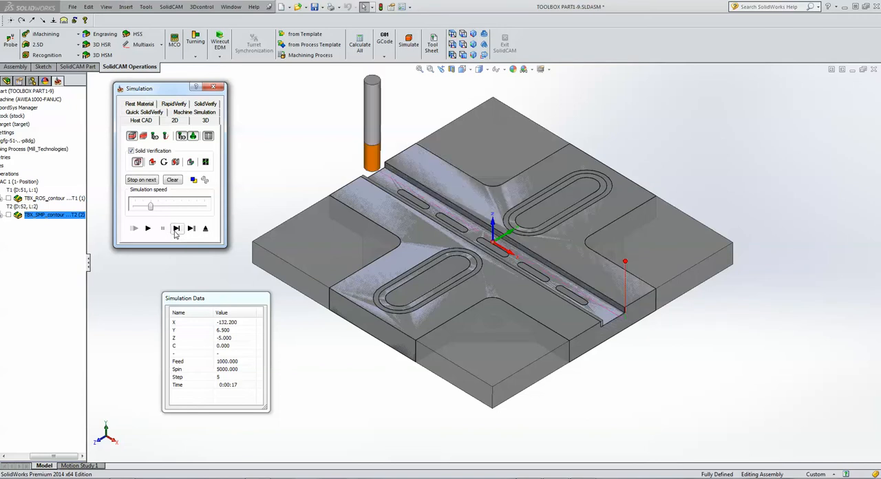
left_click(176, 229)
left_click(177, 229)
left_click(176, 229)
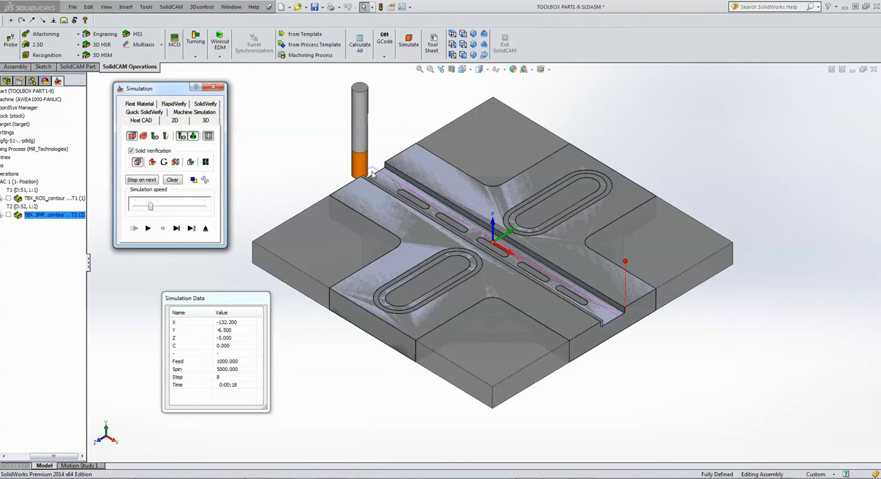
left_click(176, 229)
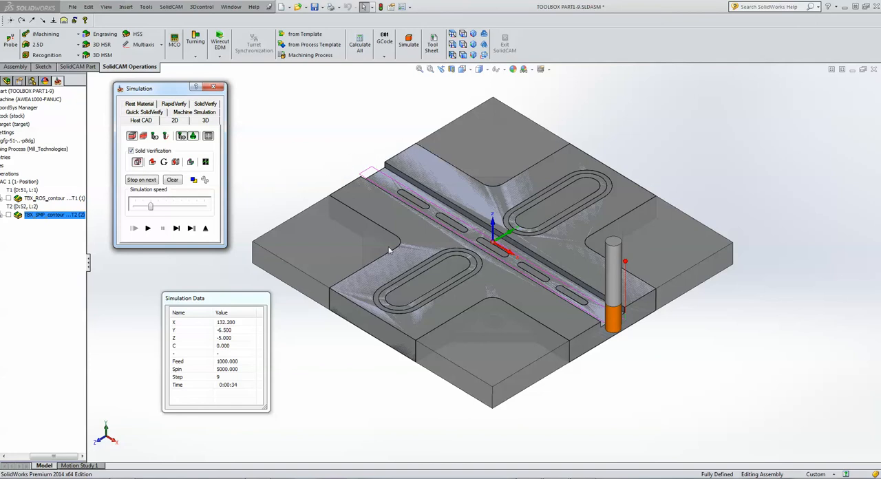
left_click(148, 227)
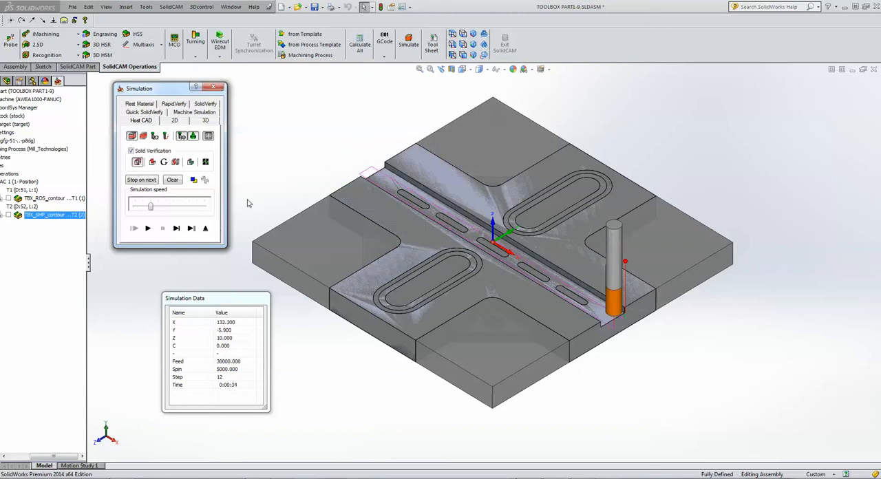
left_click(205, 229)
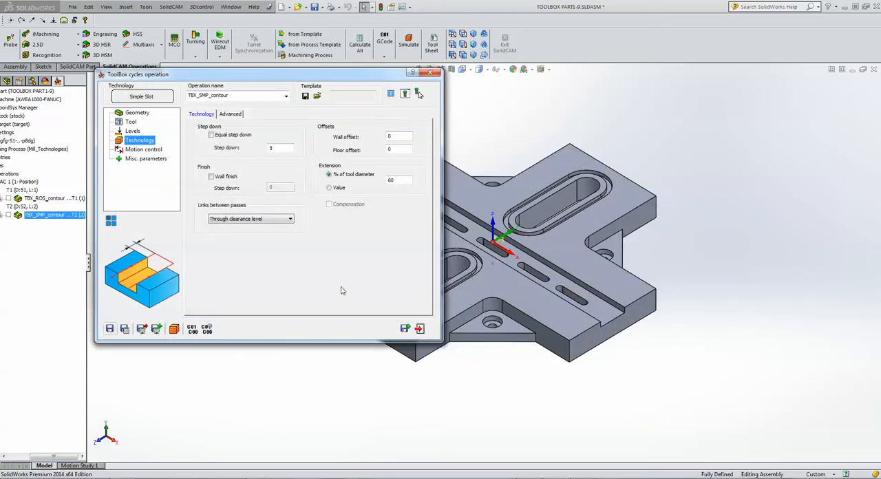
left_click(423, 330)
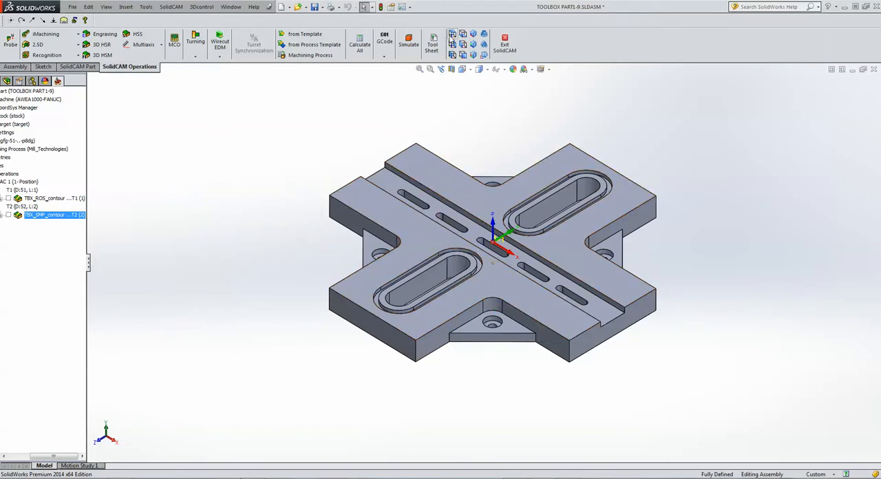
left_click(452, 34)
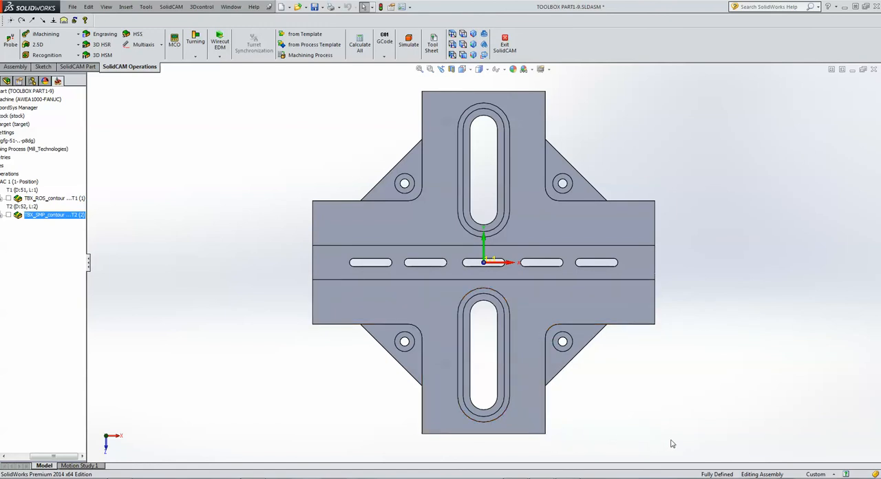
key("ctrl+7")
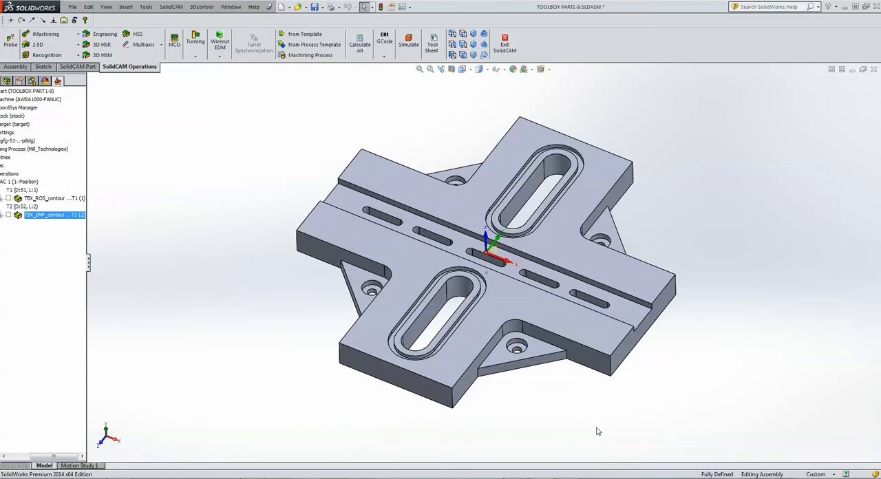
middle_click_drag(598, 430, 647, 418)
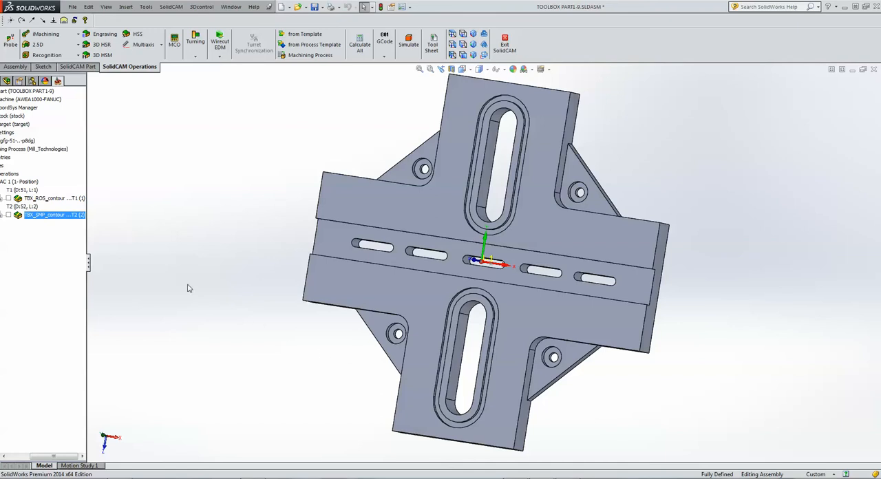
Start a 2.5D Pocket operation and open a sketch on the part's top face below the central slot.
left_click(52, 45)
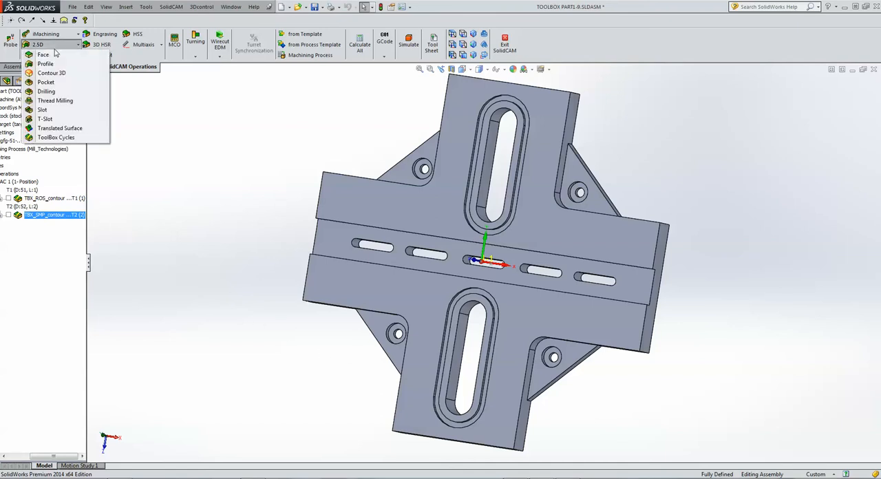
left_click(55, 83)
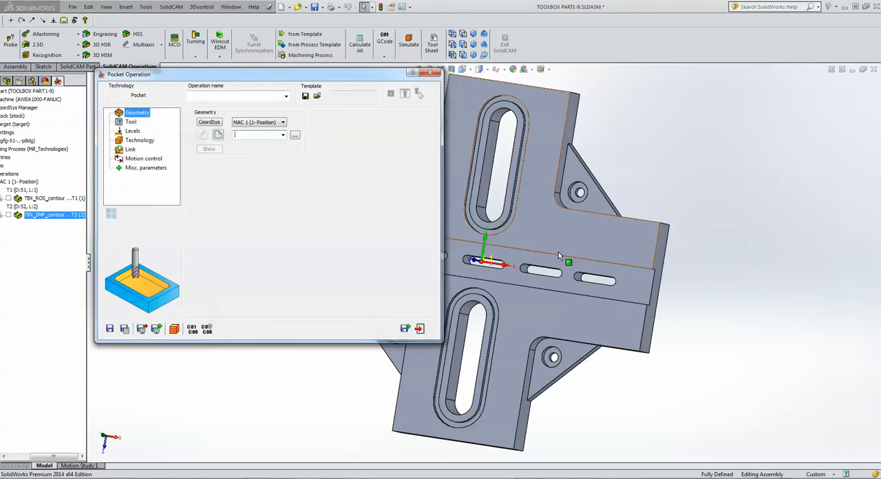
left_click(452, 34)
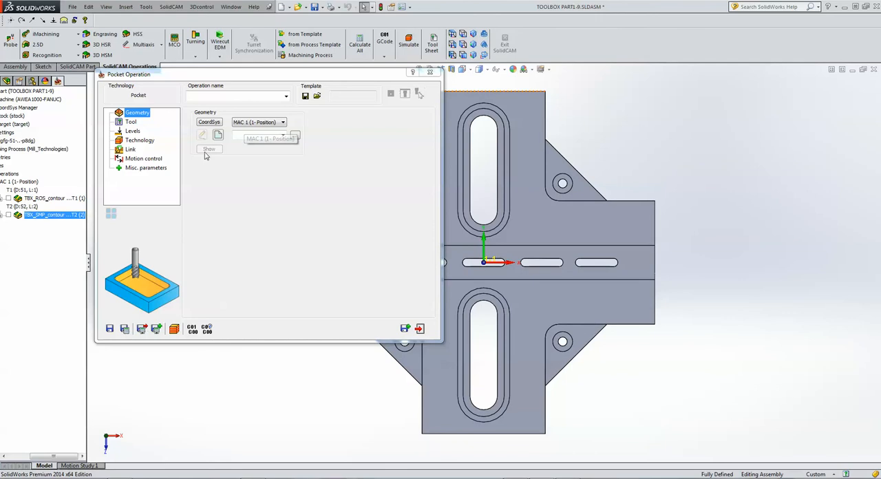
double_click(251, 75)
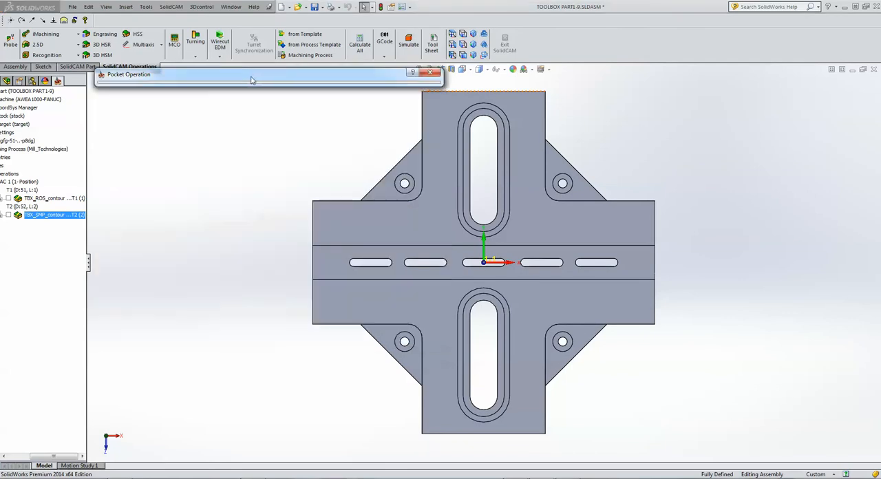
left_click(626, 303)
left_click(664, 272)
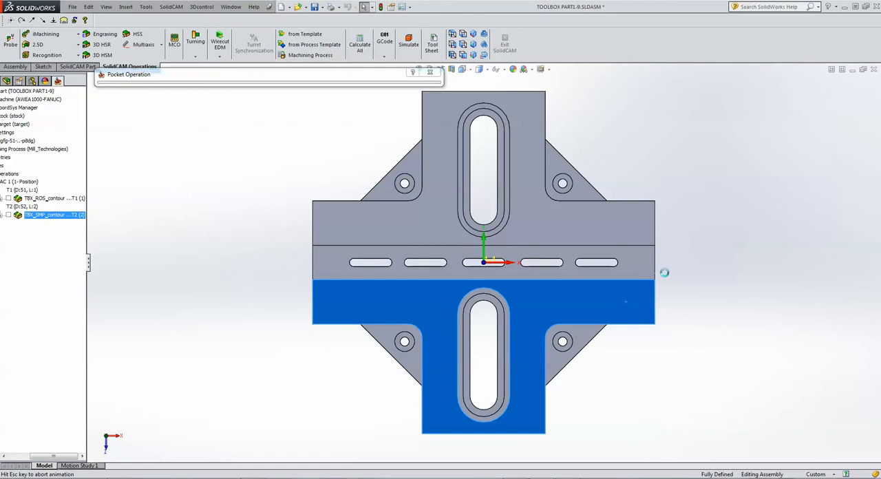
Close off the lower-right corner recess with a vertical sketch line and a horizontal line about 80 mm long, and exit the sketch.
left_click(58, 34)
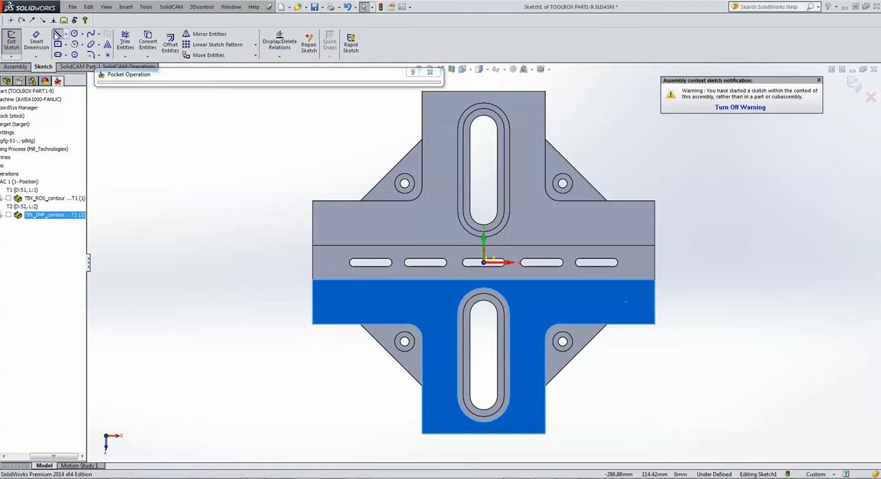
left_click(654, 325)
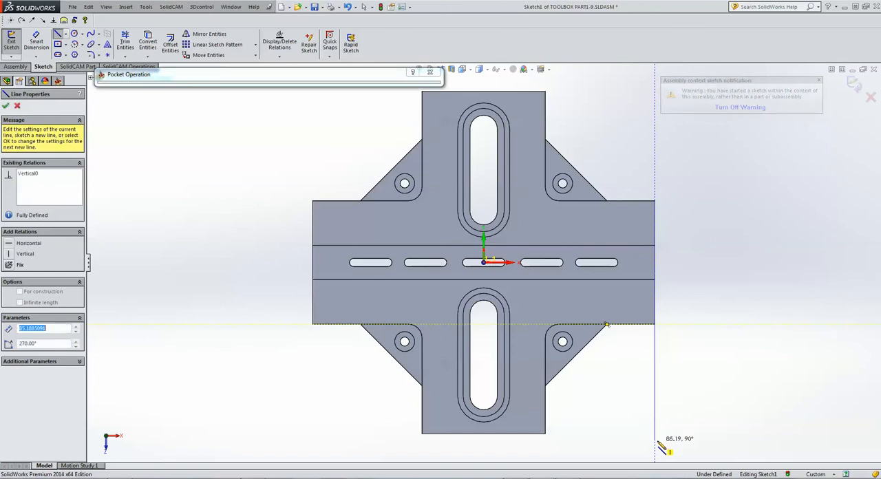
left_click(656, 440)
double_click(546, 435)
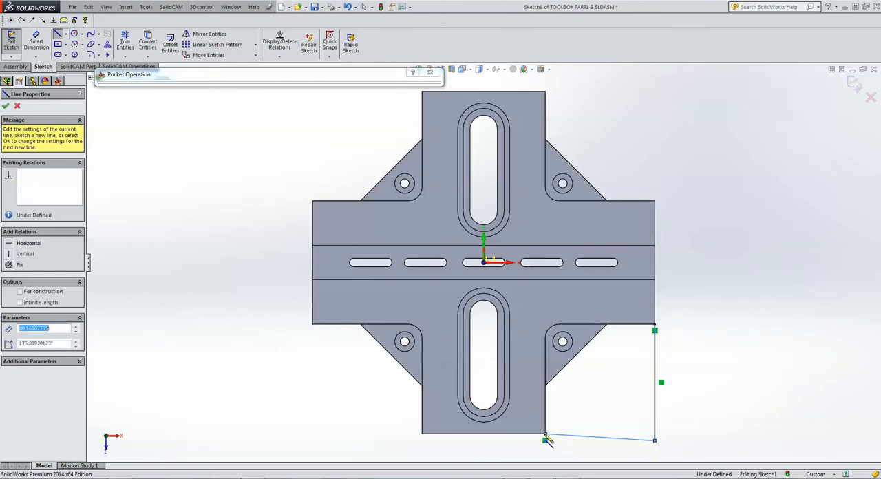
left_click(582, 438)
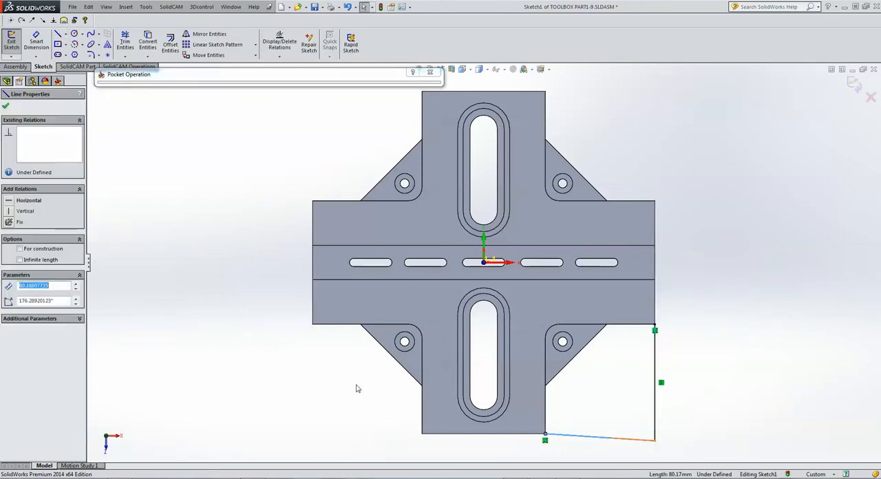
left_click(11, 200)
left_click(212, 190)
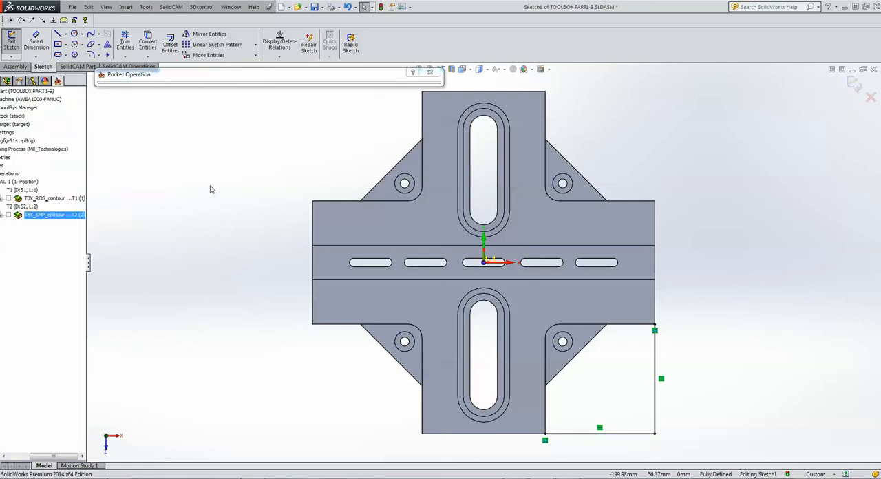
left_click(854, 85)
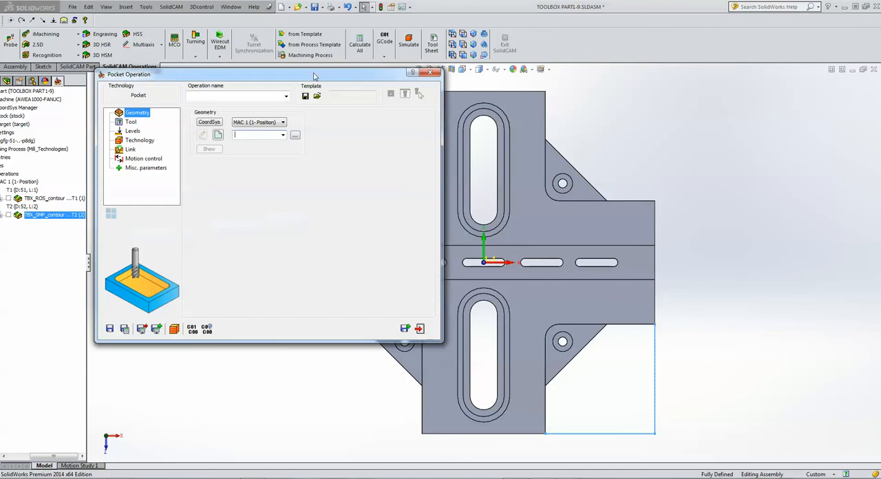
Define the pocket geometry contour1 as a closed curve chain along the recess's upper edges, corner fillet and two sketch lines.
left_click(219, 135)
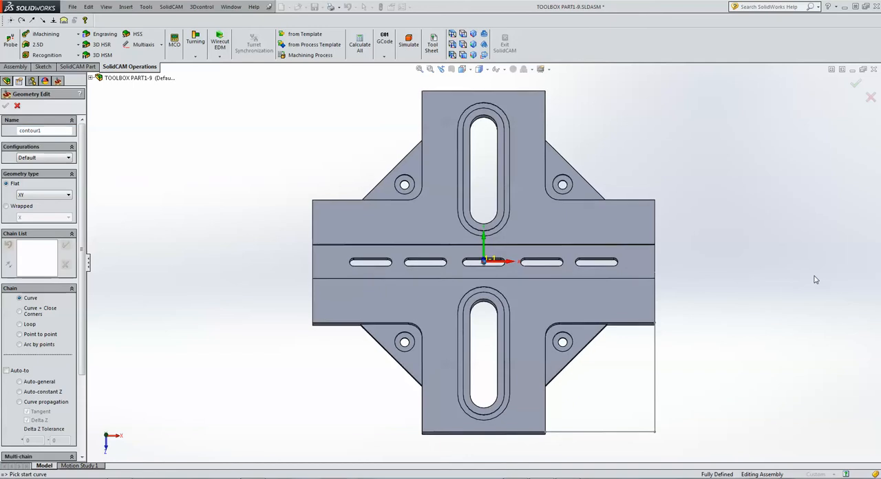
middle_click_drag(816, 280, 816, 279)
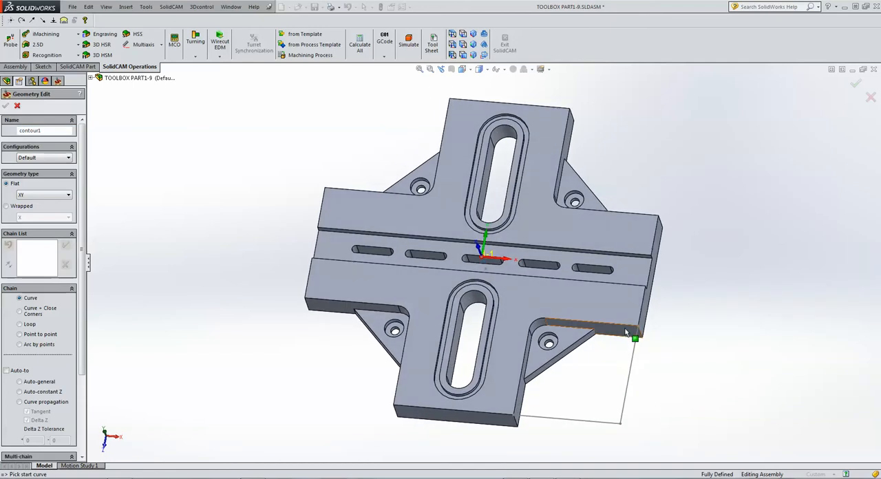
left_click(627, 330)
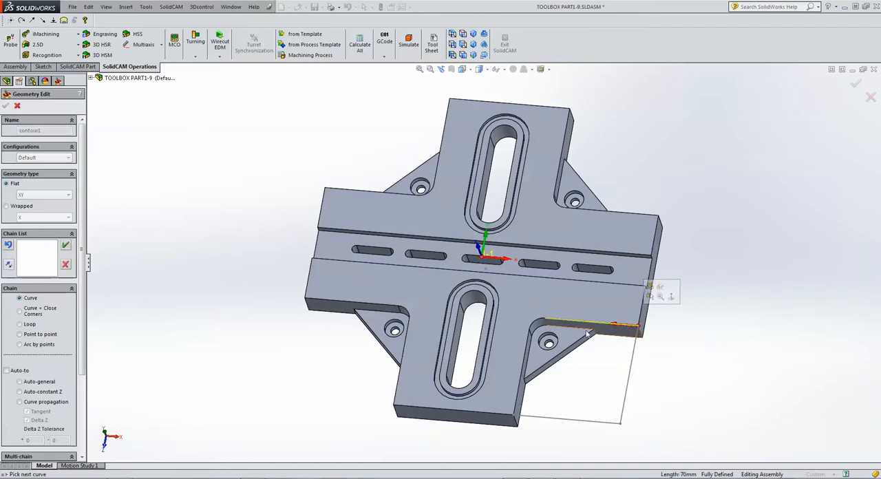
left_click(534, 326)
left_click(529, 340)
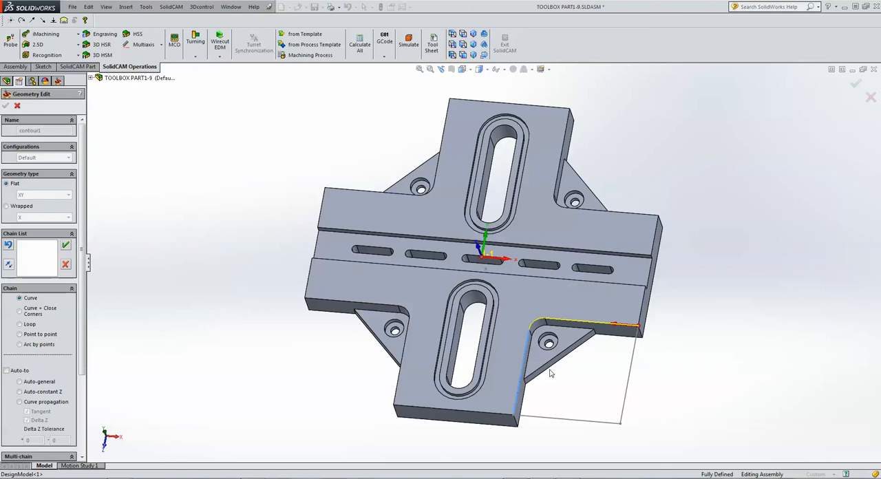
left_click(579, 422)
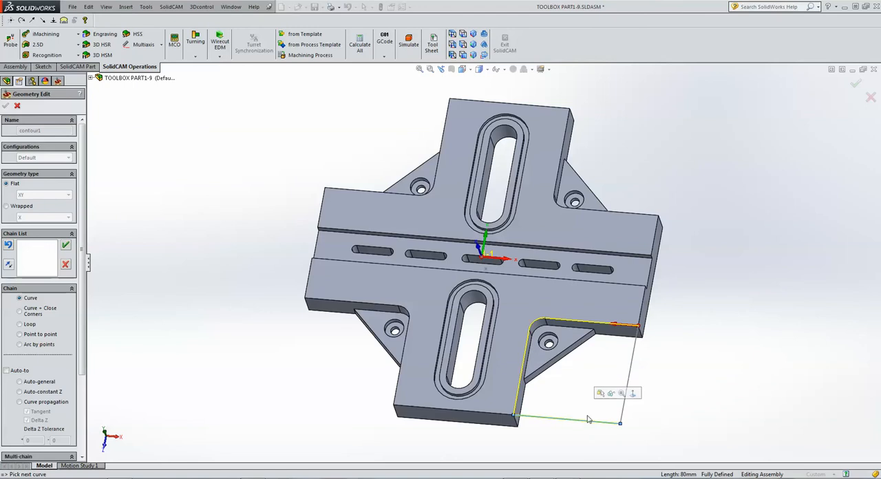
left_click(623, 415)
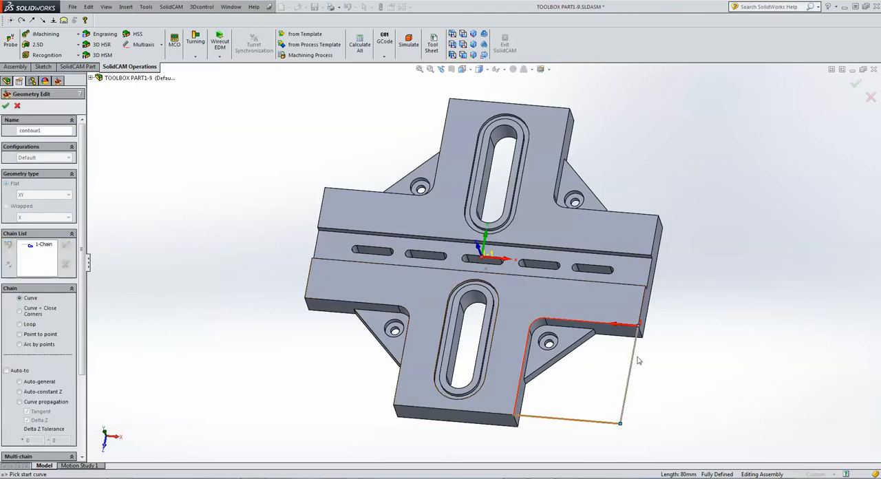
Mark the chain's two sketched lines as open edges and accept the pocket geometry.
left_click(44, 246)
right_click(43, 246)
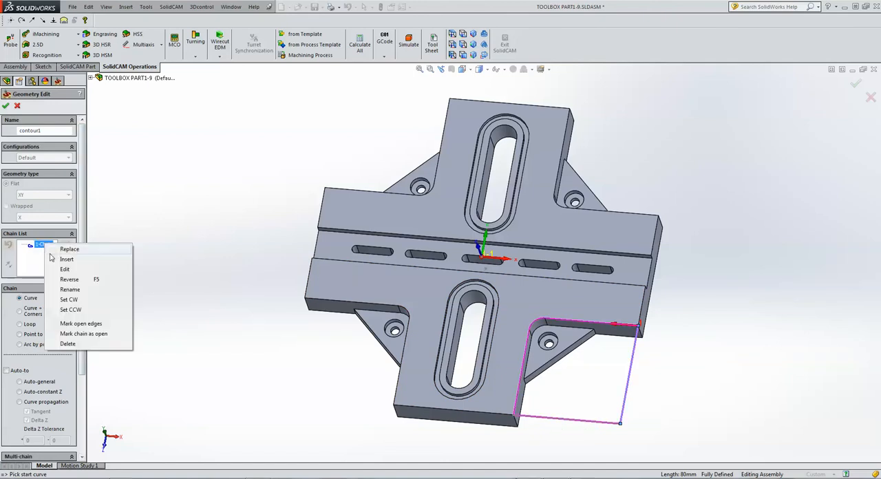
left_click(88, 324)
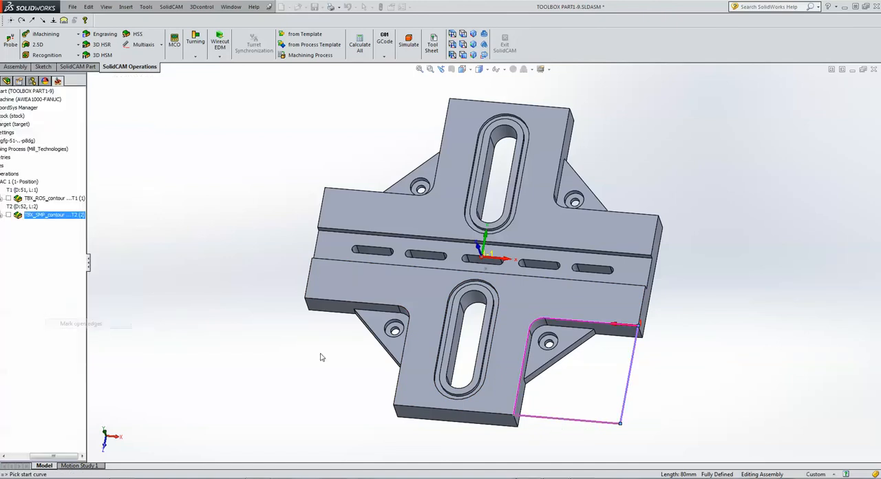
left_click(556, 422)
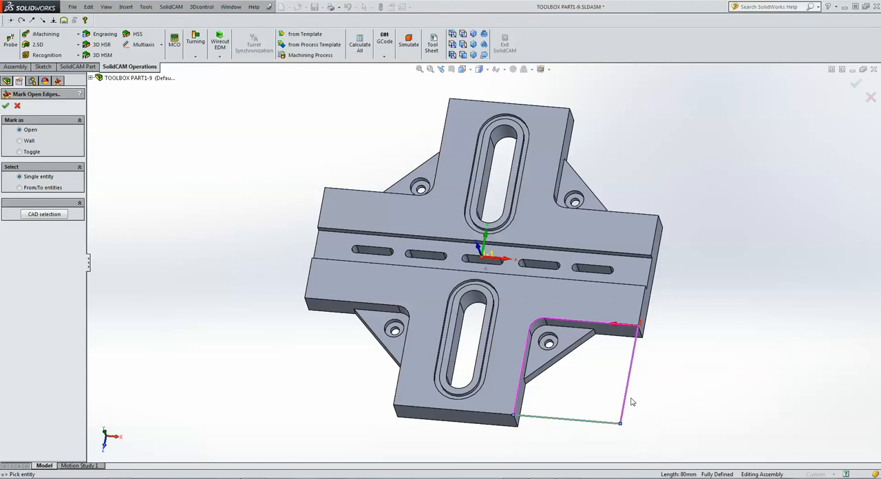
left_click(628, 402)
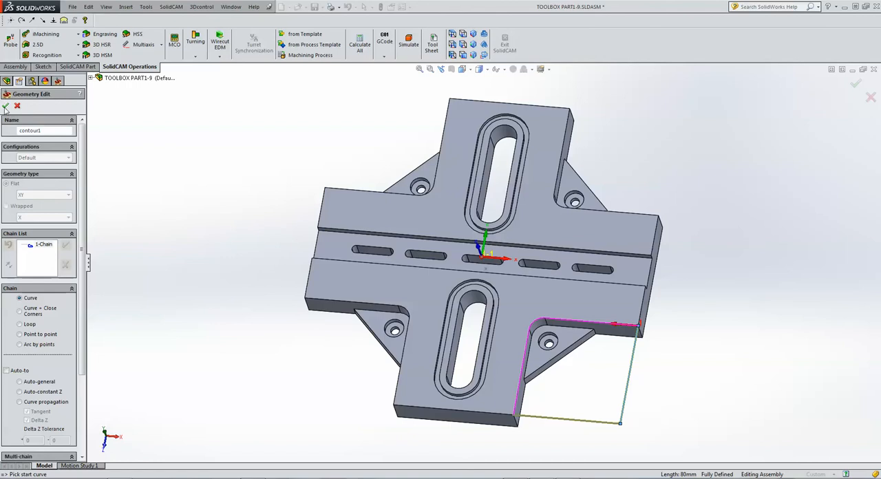
left_click(5, 106)
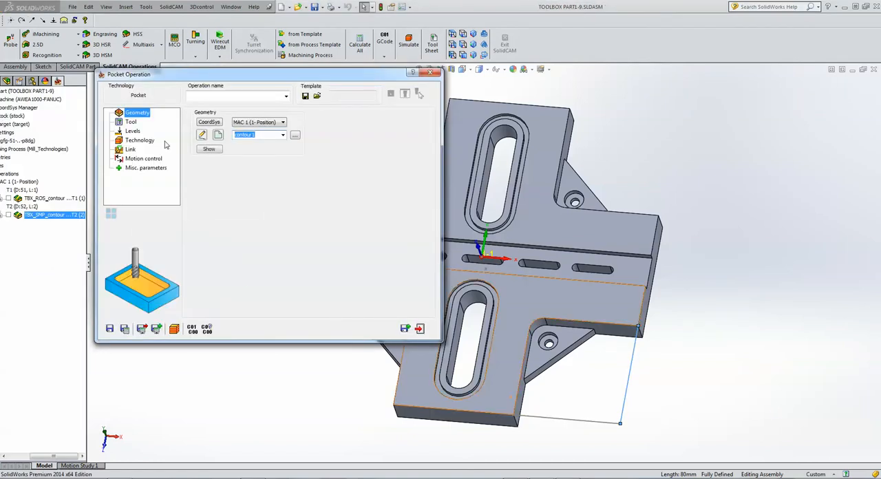
Assign the existing 12 mm end mill, tool number 2, to the pocket operation.
left_click(131, 123)
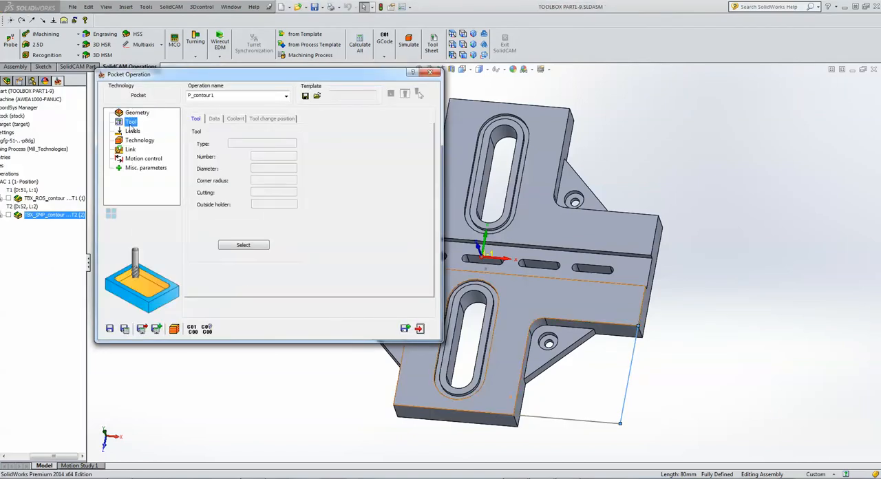
left_click(242, 246)
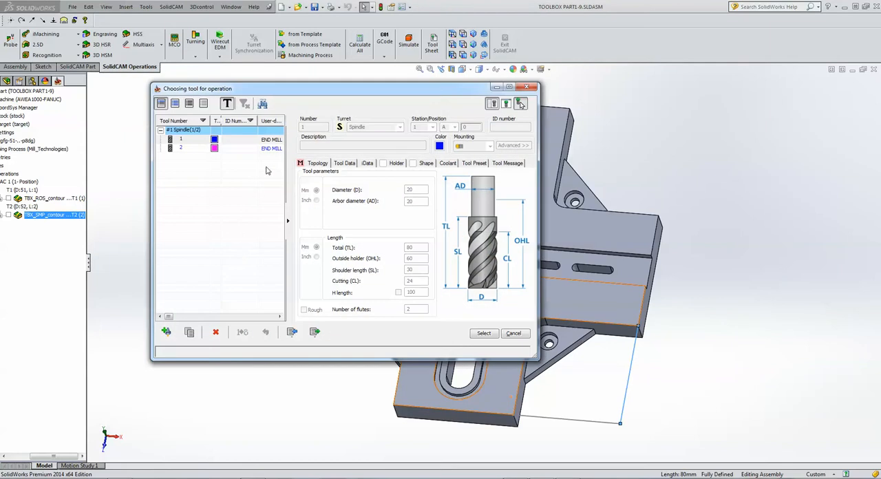
left_click(269, 148)
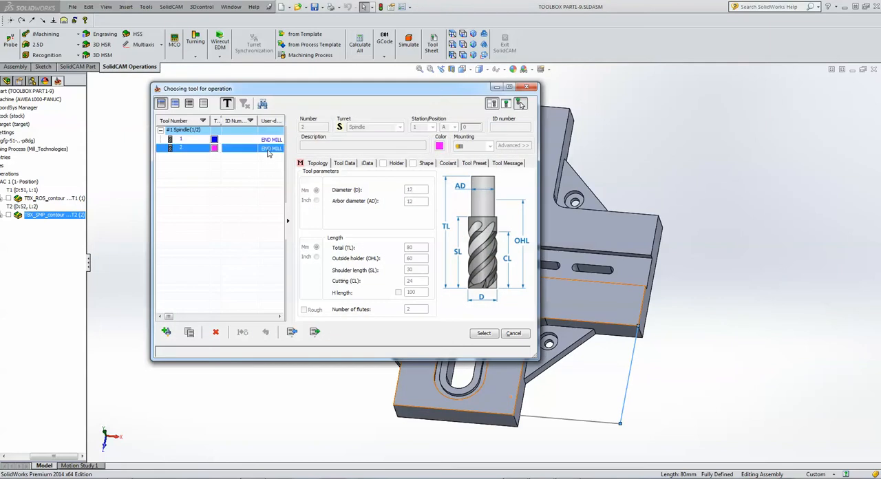
left_click(485, 333)
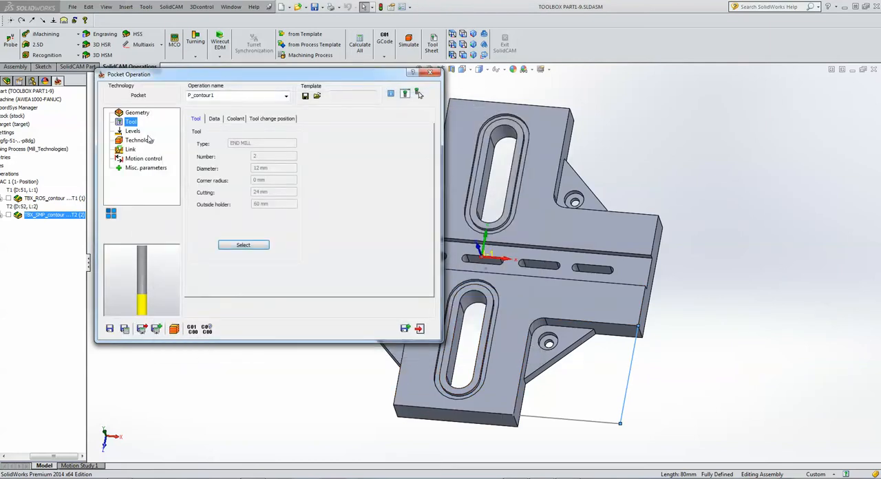
Pick the part's top face as the upper level and the triangular rib's face as the pocket depth of 12.
left_click(131, 130)
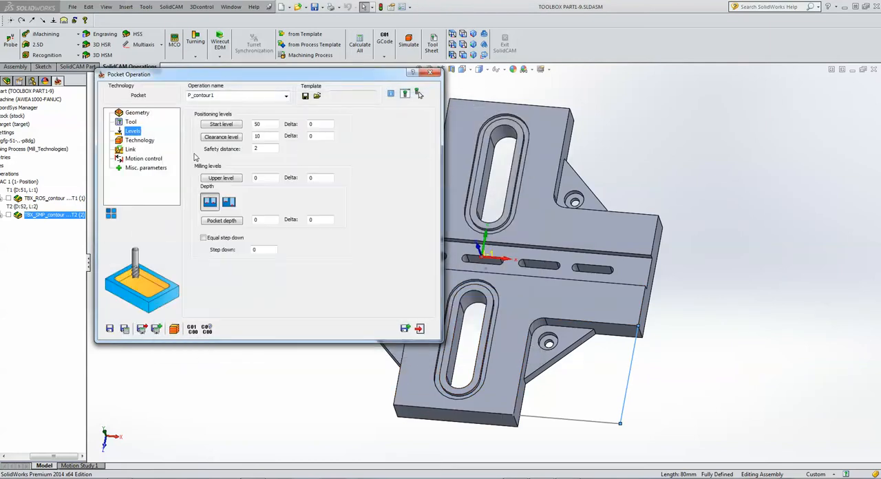
left_click(268, 180)
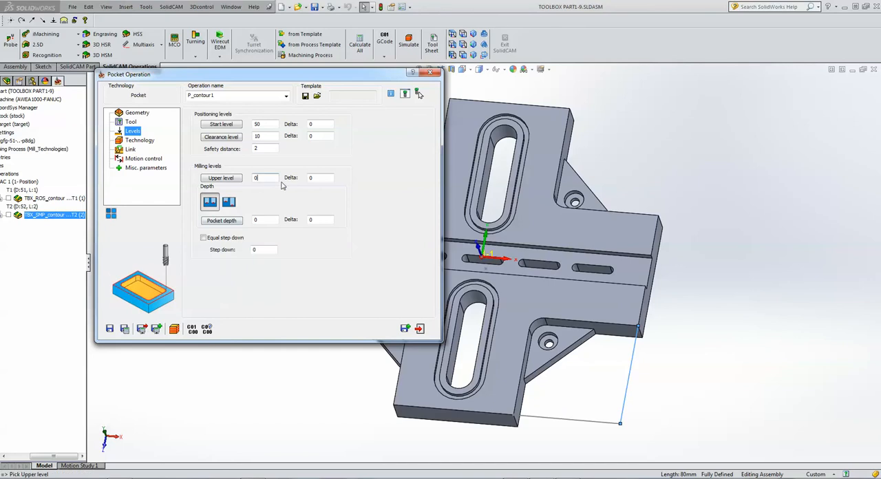
left_click(268, 221)
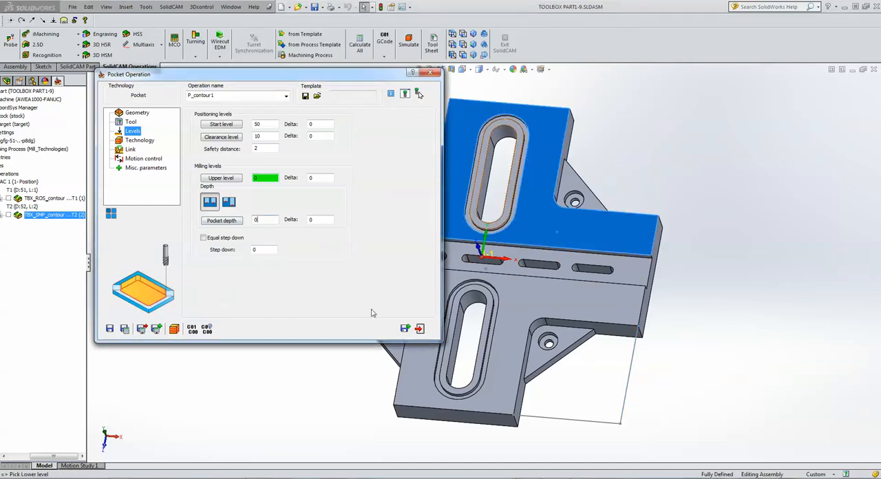
left_click(539, 363)
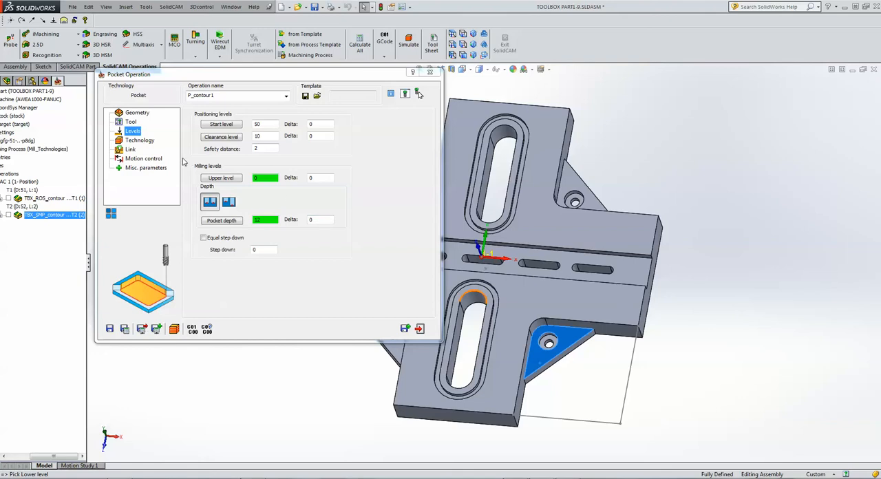
In the open pocket technology settings, enable Approach from outside and Use profile strategy with One way.
left_click(150, 140)
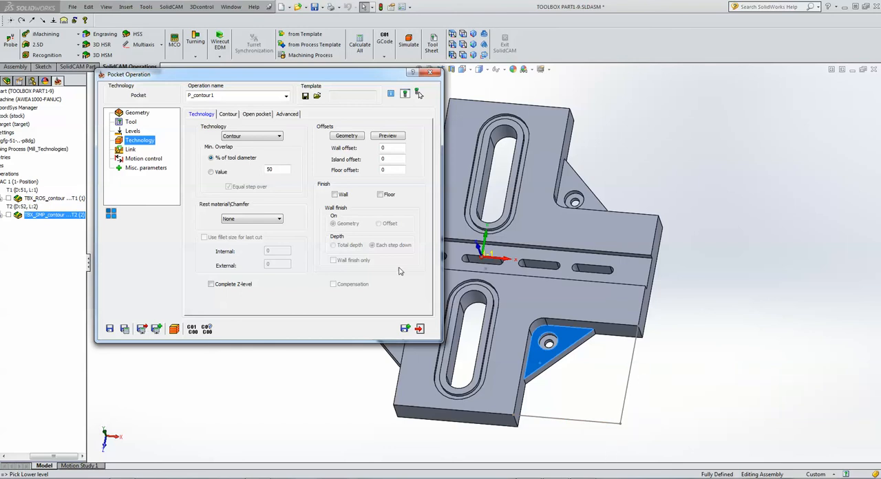
left_click(251, 114)
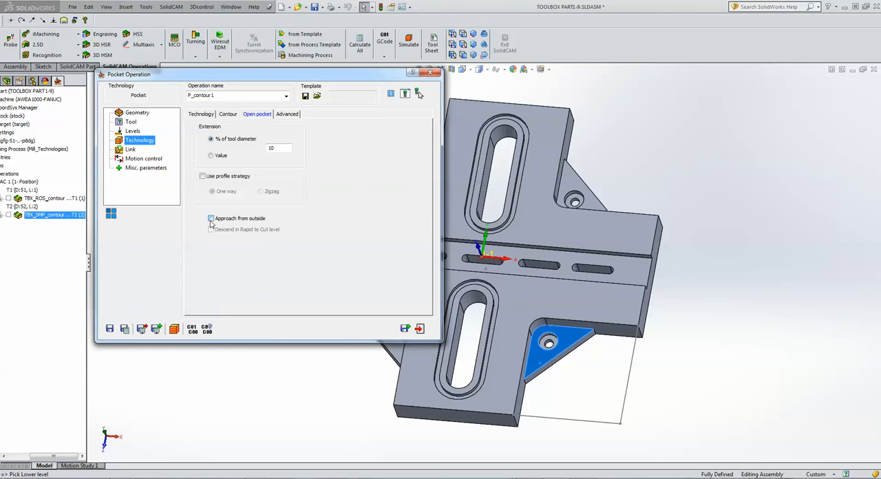
left_click(211, 220)
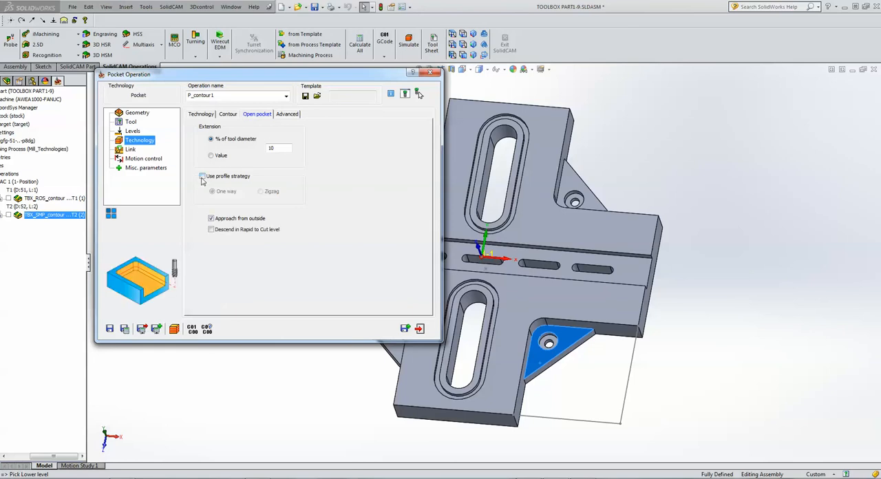
left_click(203, 177)
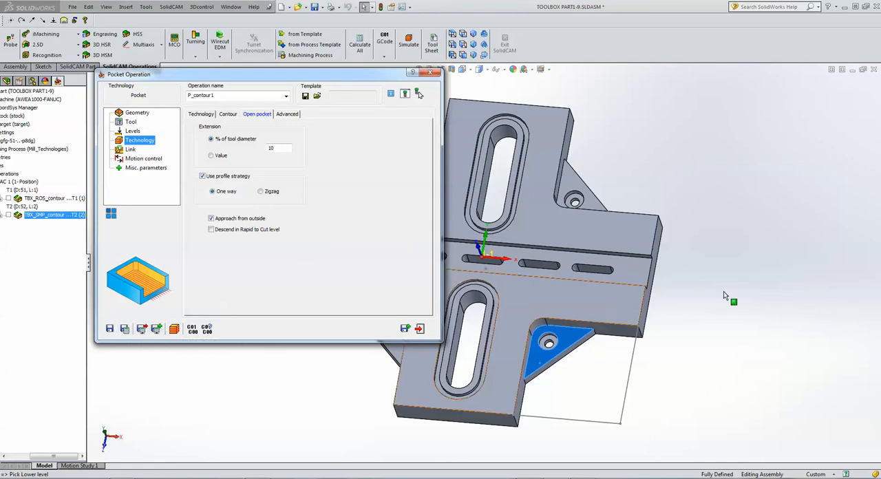
left_click(827, 232)
key("ctrl+Right")
key("ctrl+Right")
key("ctrl+Right")
key("ctrl+Right")
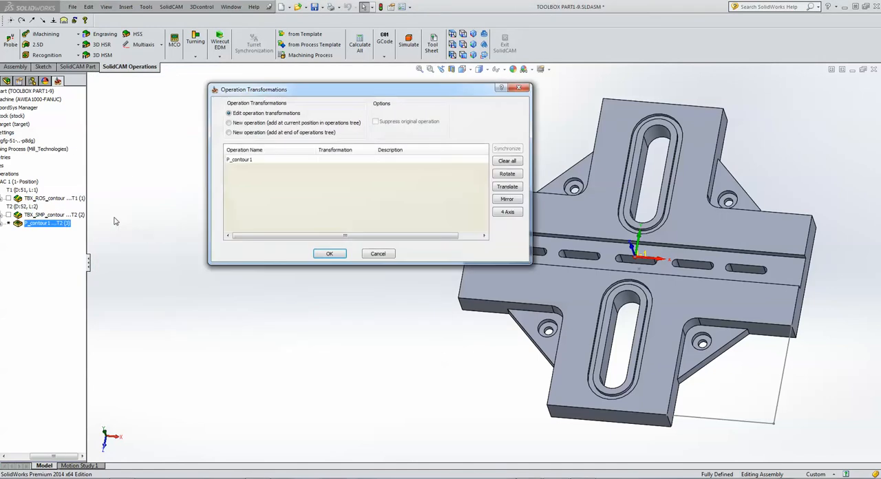
Add a Rotate Delta transformation to the P_contour1 operation with 4 rotations, start angle 0 and delta angle 90.
left_click(363, 162)
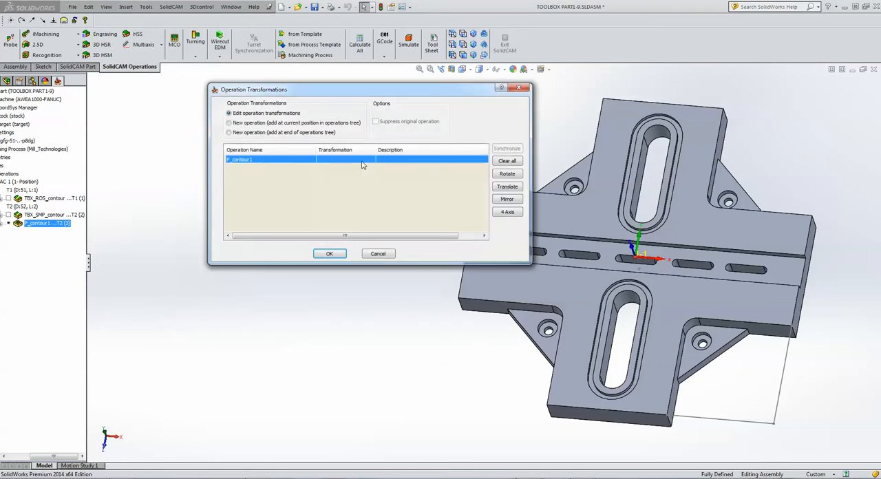
left_click(505, 174)
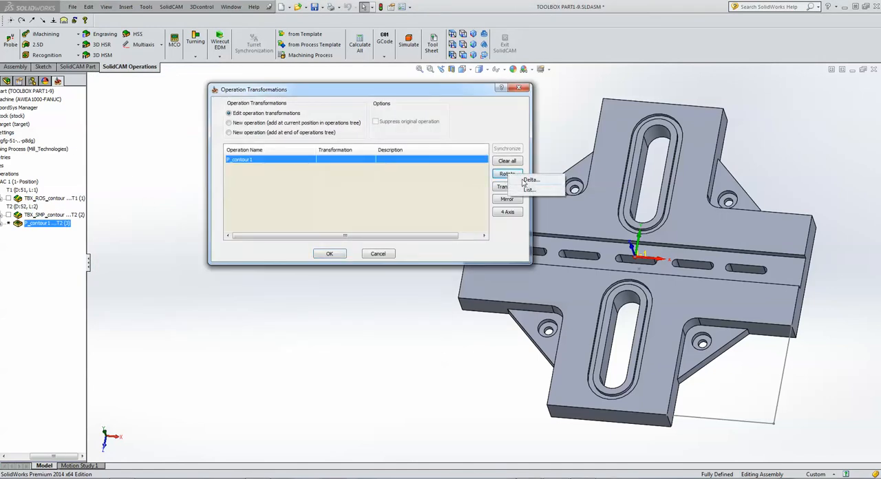
left_click(531, 180)
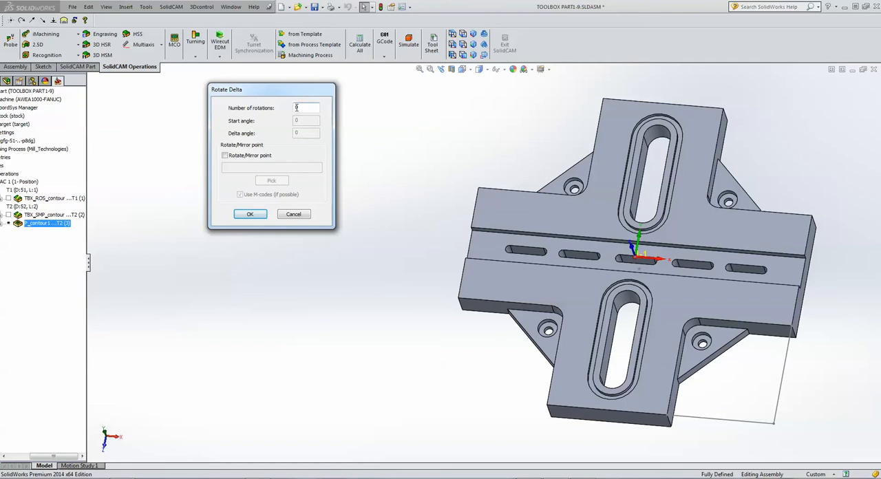
type("4")
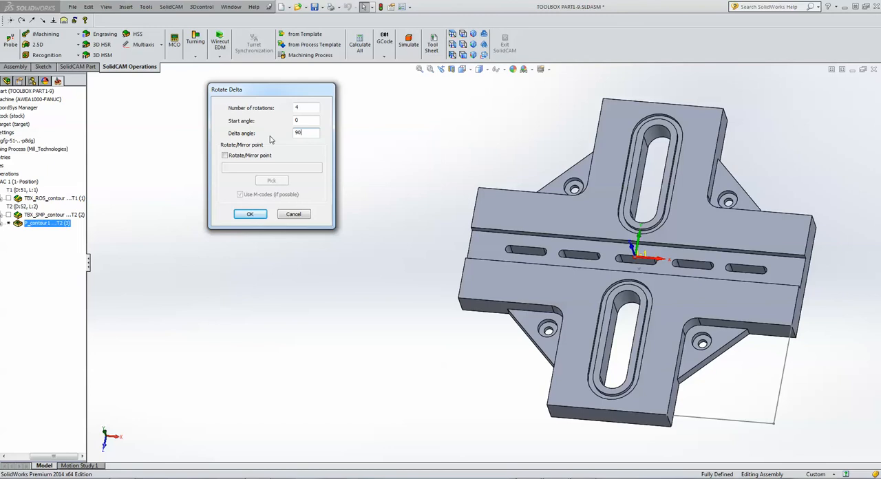
left_click(252, 214)
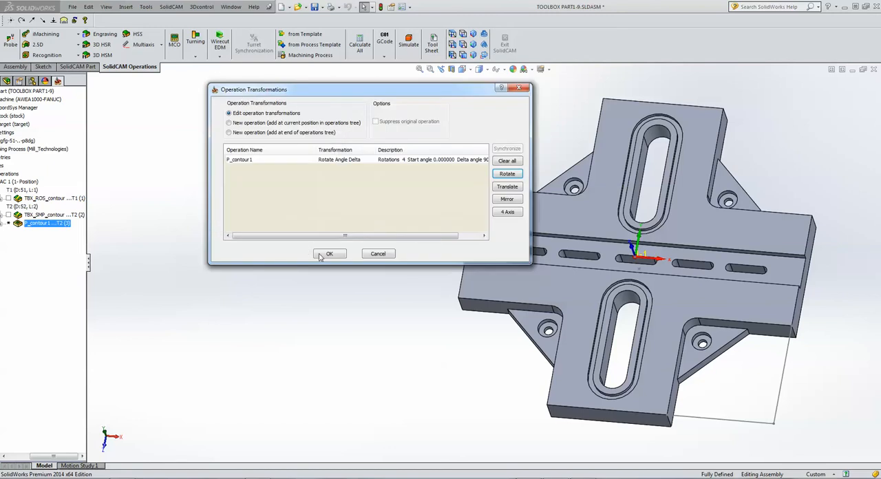
left_click(325, 254)
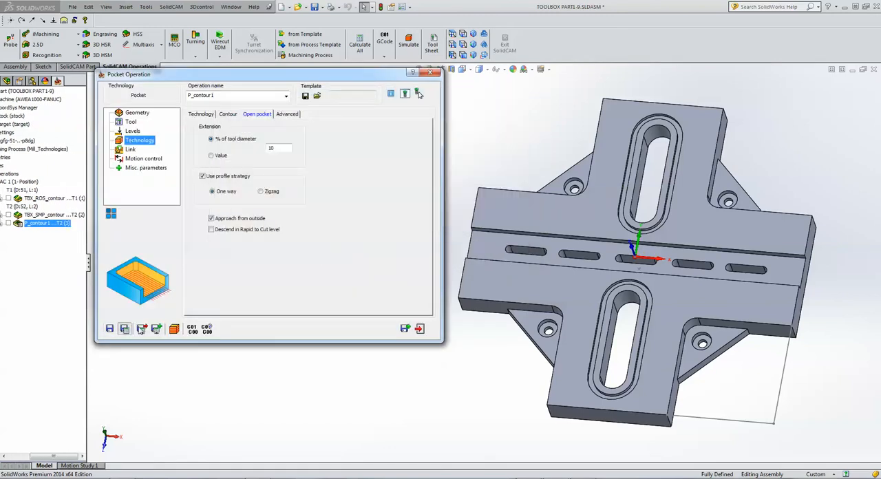
Simulate the rotated pocket operation with solid verification and exit the simulation.
left_click(173, 328)
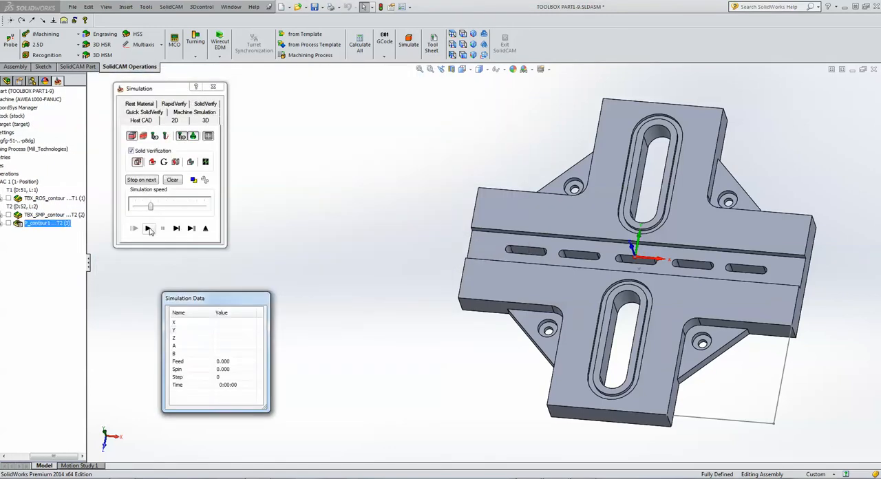
left_click(149, 229)
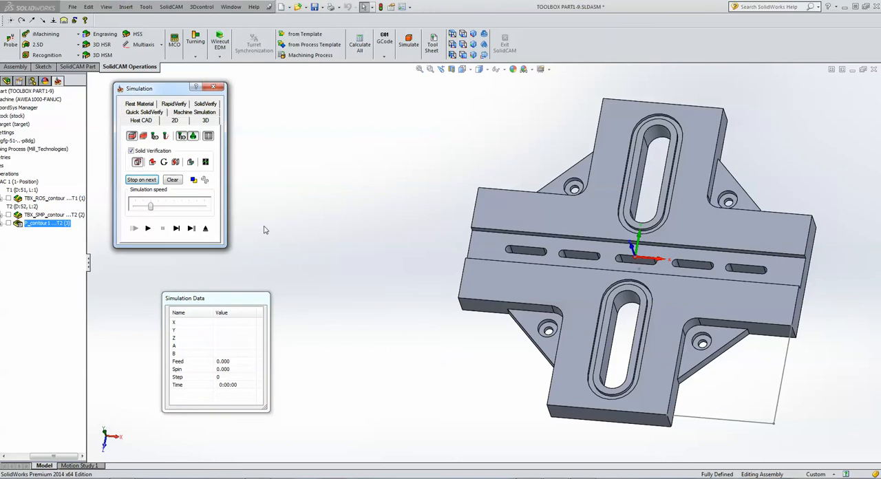
left_click(148, 228)
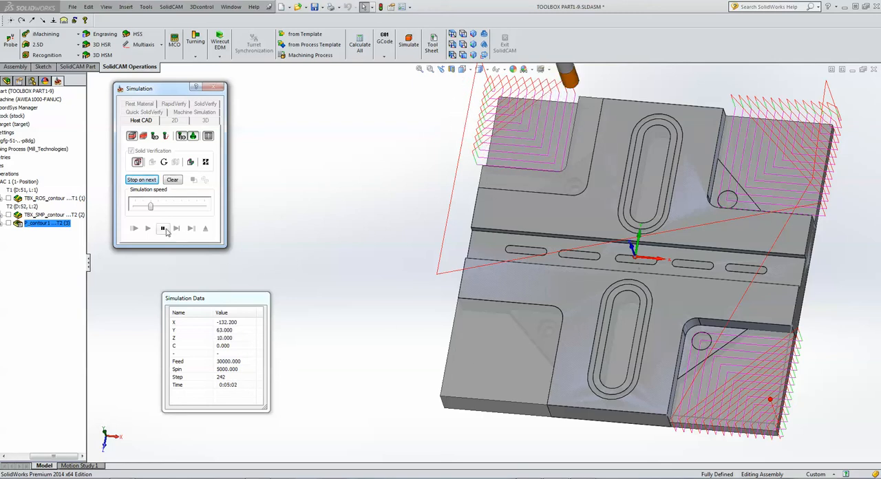
left_click(205, 228)
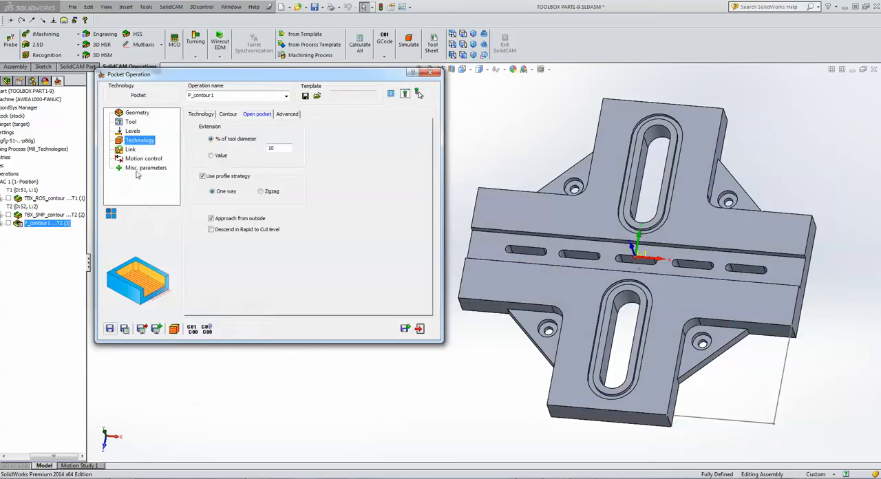
In the pocket operation's levels, enable Equal step down with a maximum step down of 6.
left_click(130, 122)
left_click(133, 131)
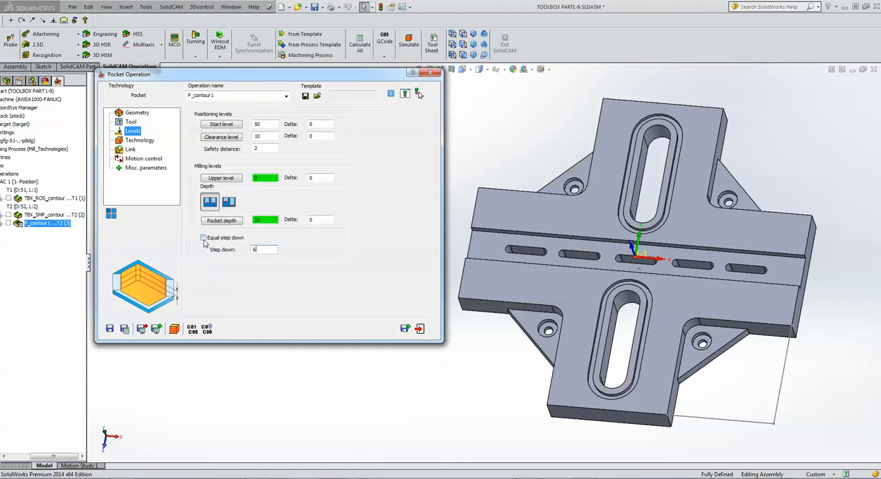
left_click(203, 238)
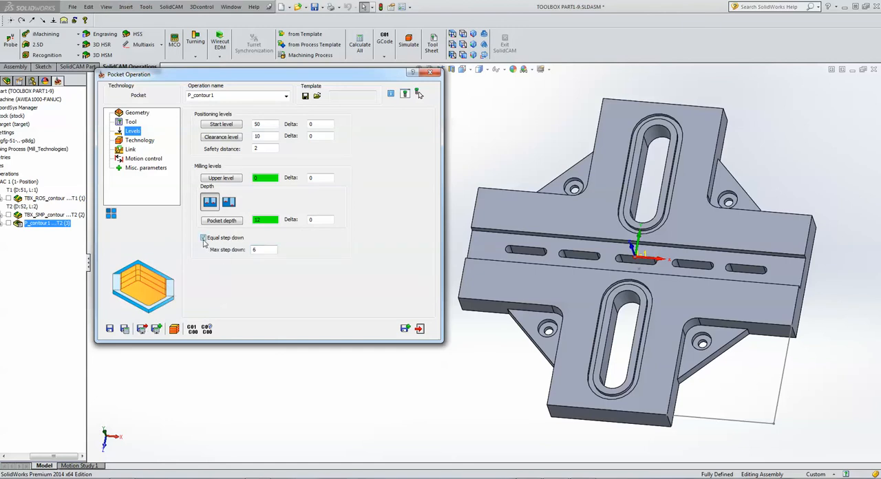
Simulate the pocket operation with its equal step down at a higher simulation speed, and exit the simulation.
left_click(174, 329)
left_click(147, 230)
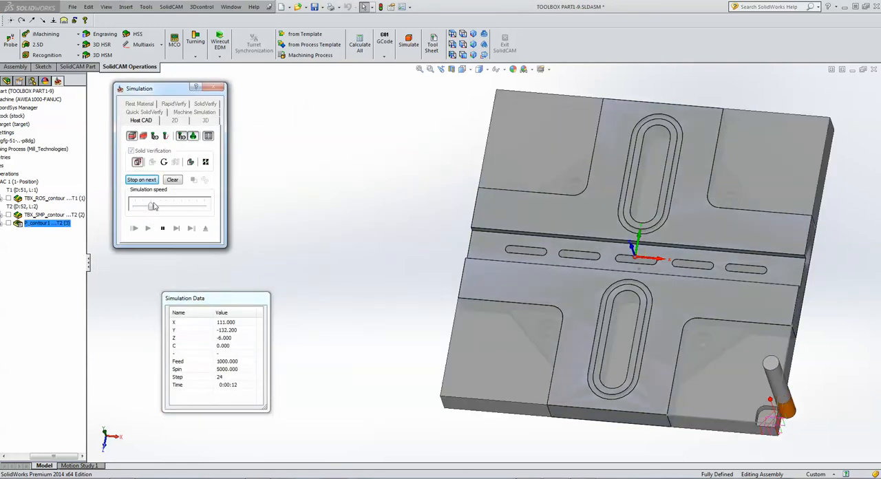
left_click_drag(150, 206, 196, 207)
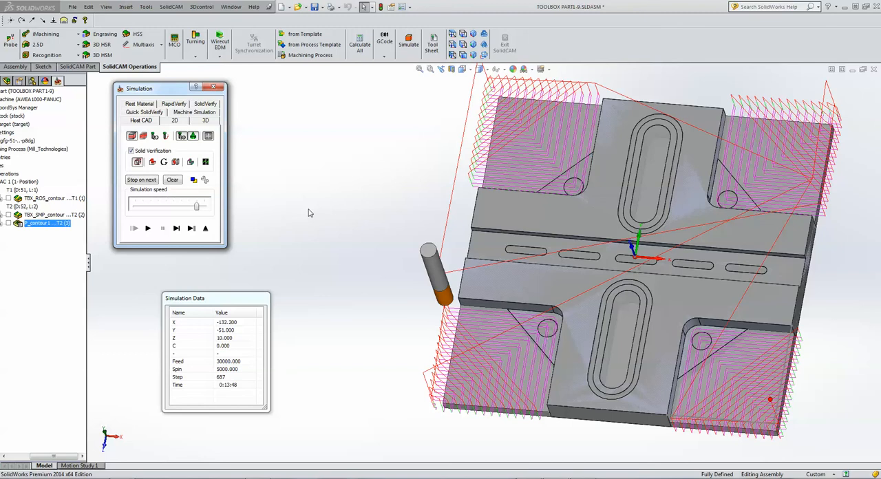
left_click(206, 227)
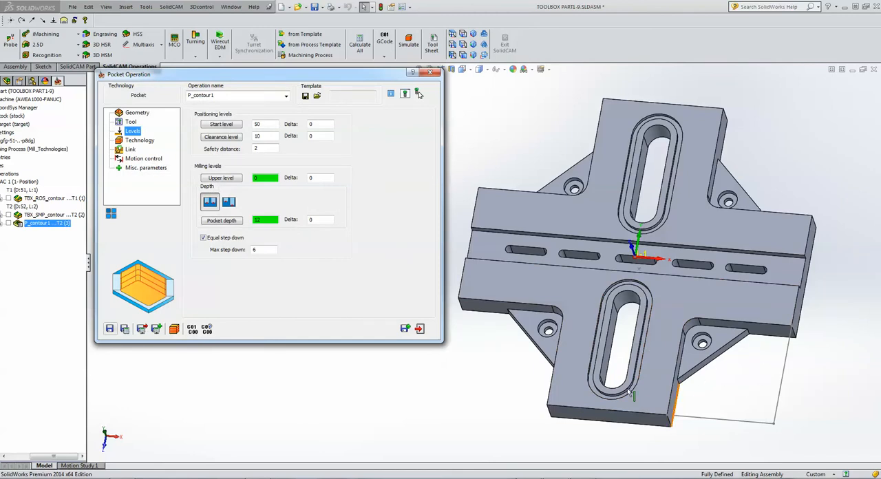
Save and copy the pocket operation, and start a new geometry chain along the corner's outer arm edges and the rib's slanted bottom edge.
left_click(405, 330)
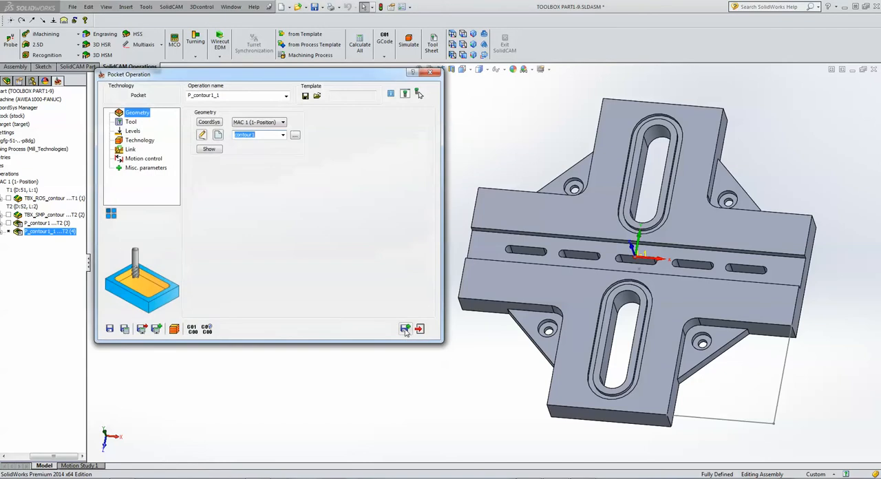
left_click(219, 135)
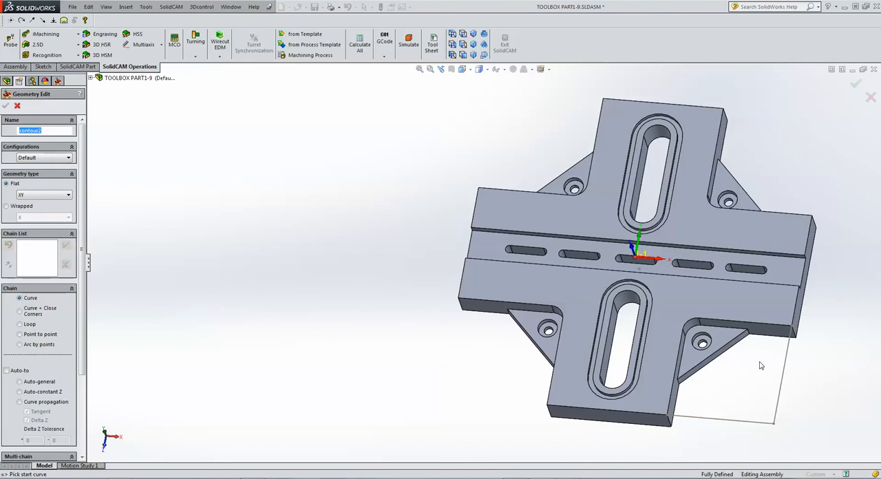
left_click(776, 338)
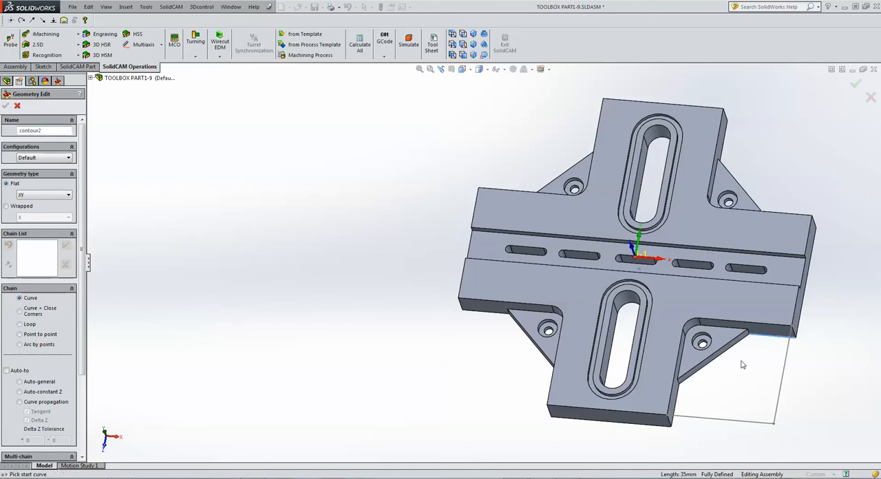
left_click(732, 354)
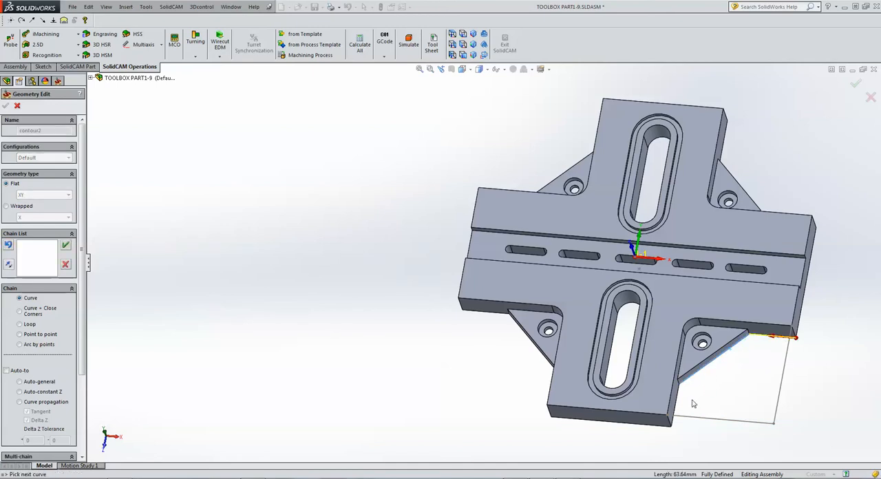
left_click(674, 405)
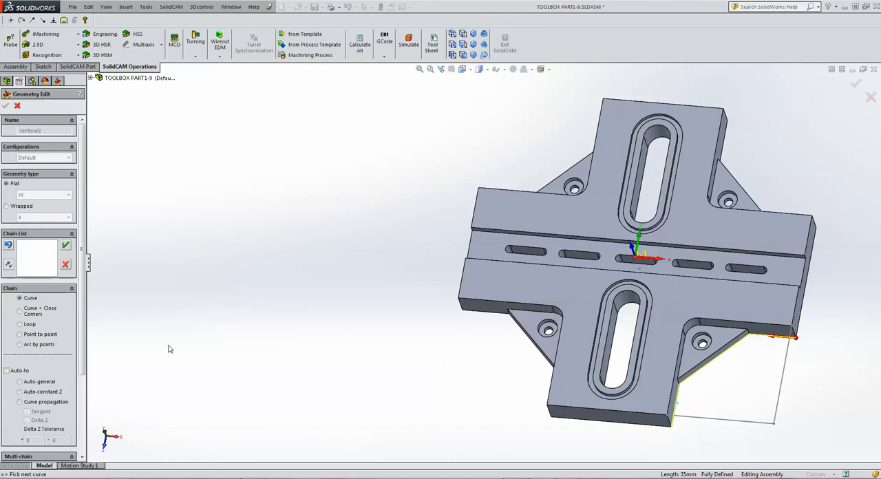
Close the chain through the two sketched lines back to its start edge using Curve + Close Corners.
left_click(20, 311)
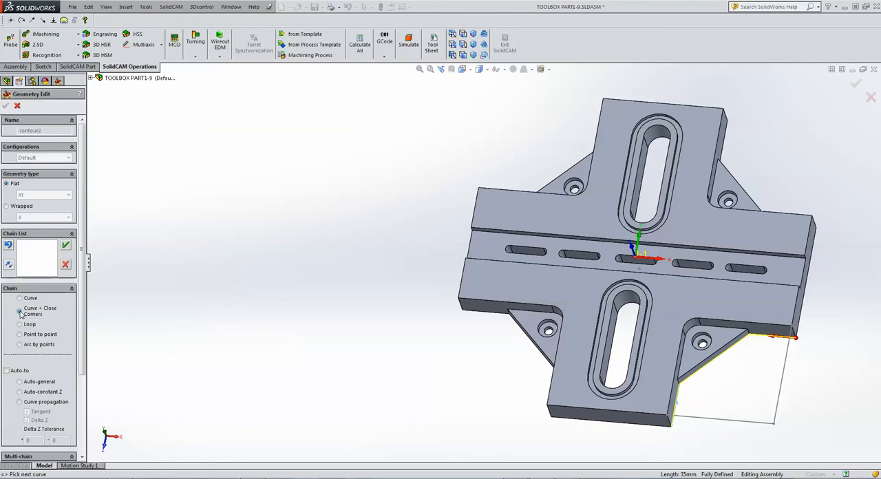
left_click(703, 419)
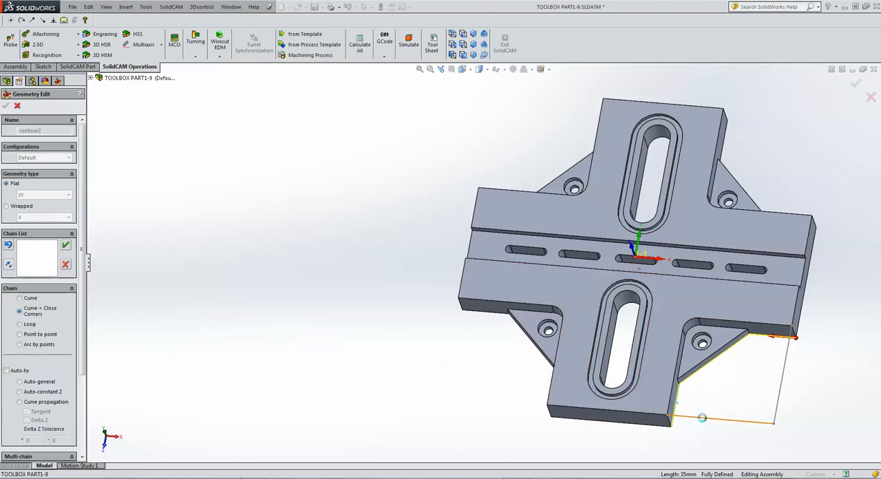
left_click(782, 396)
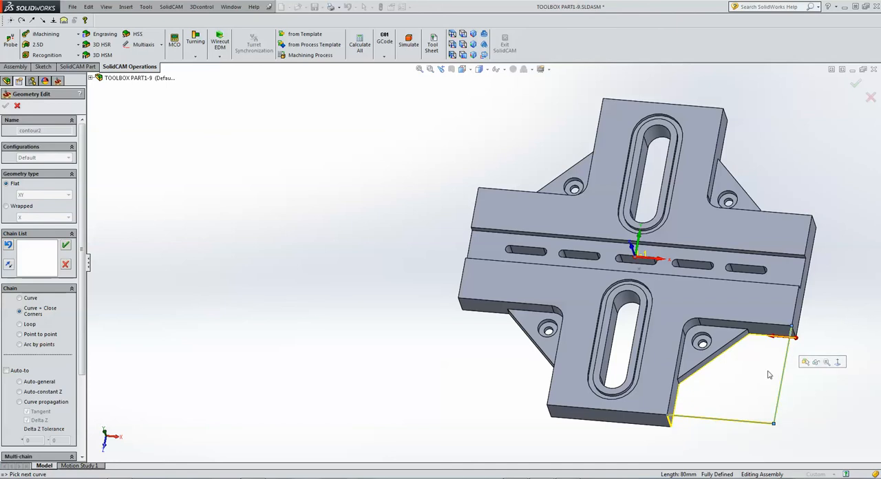
left_click(772, 337)
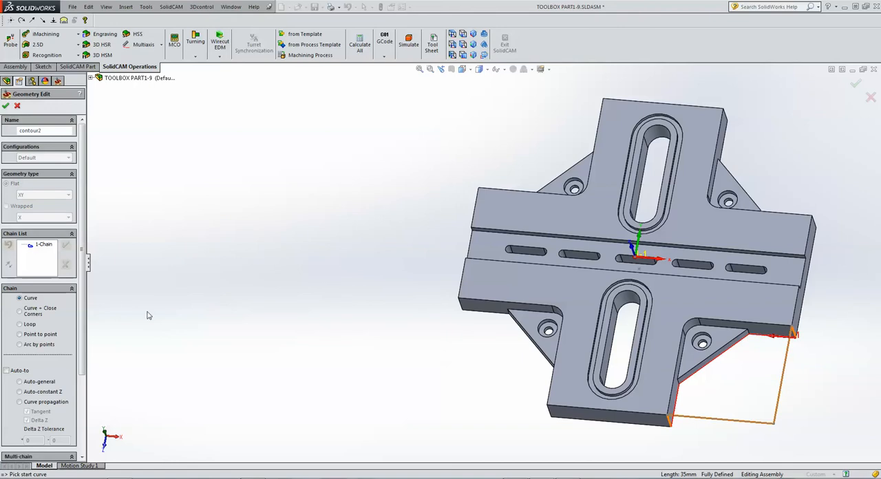
Mark the two sketched lines of the new chain as open edges and accept the contour2 geometry.
right_click(42, 246)
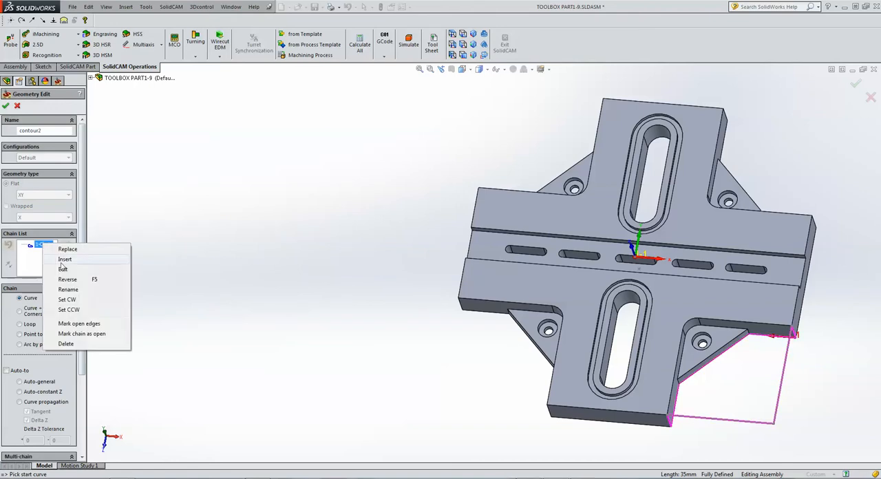
left_click(94, 324)
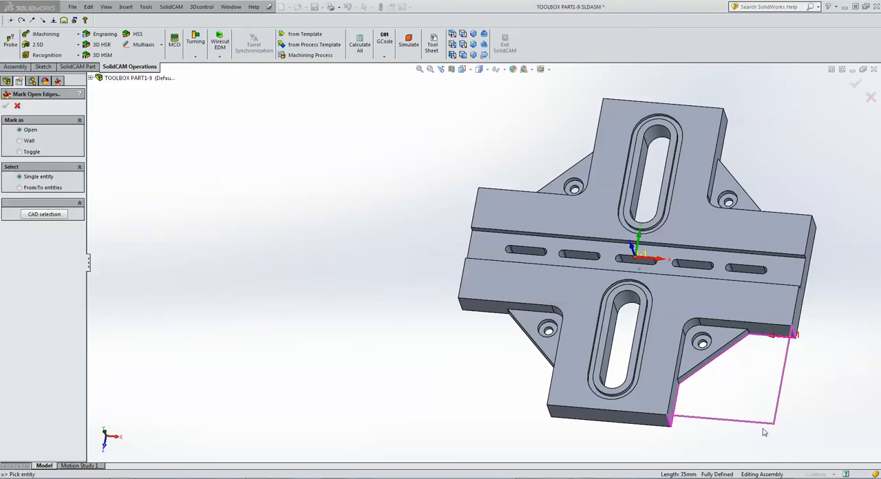
left_click(779, 410)
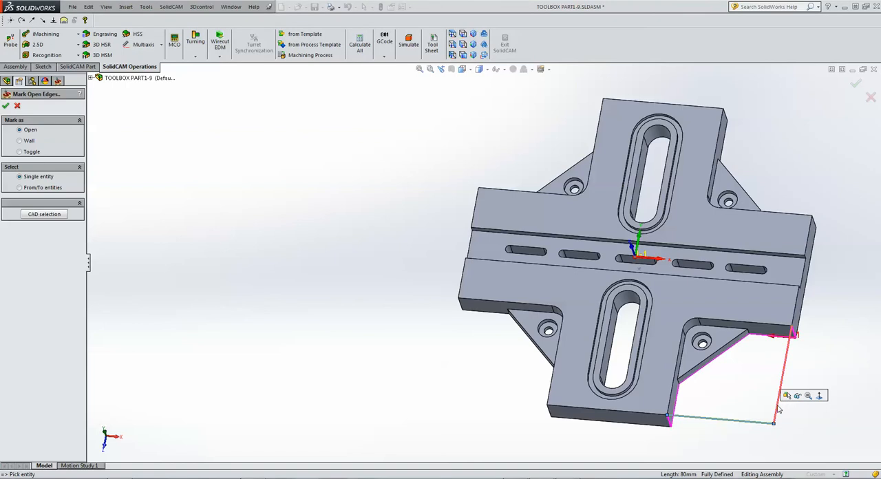
left_click(778, 410)
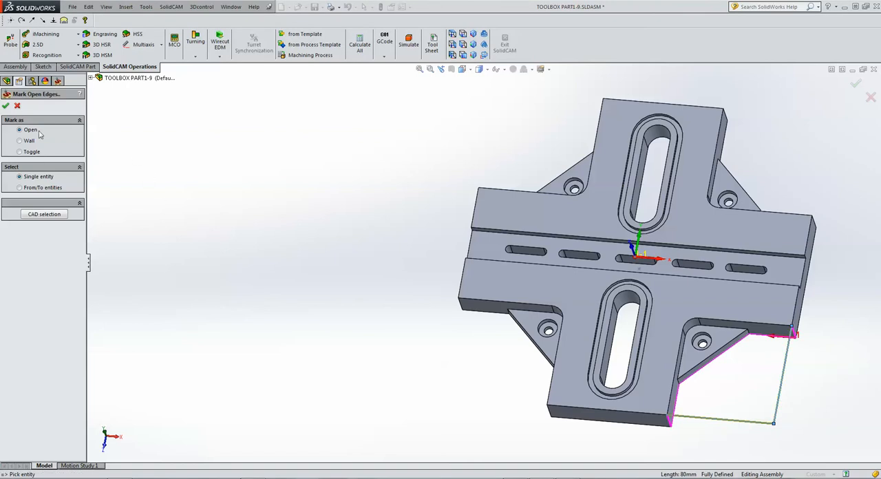
left_click(5, 105)
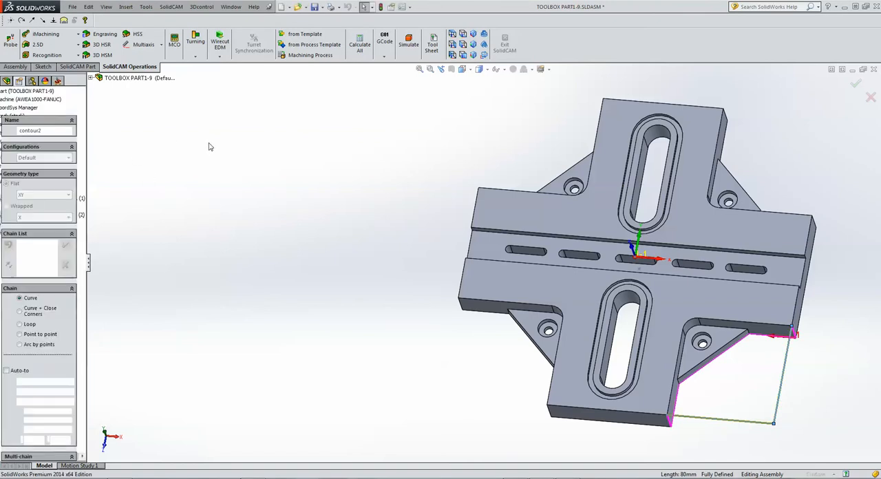
left_click(5, 109)
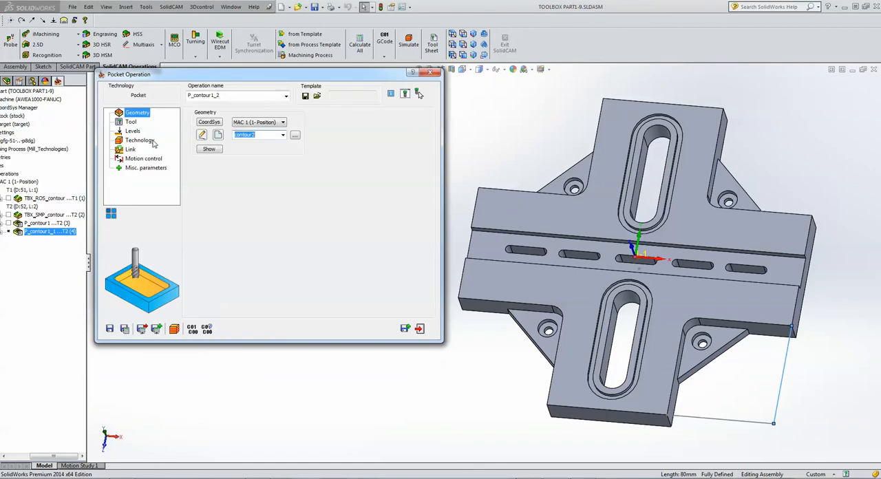
Pick the triangular rib's face as the upper level of -12 and the arm's bottom corner as the pocket depth of 8.
left_click(133, 132)
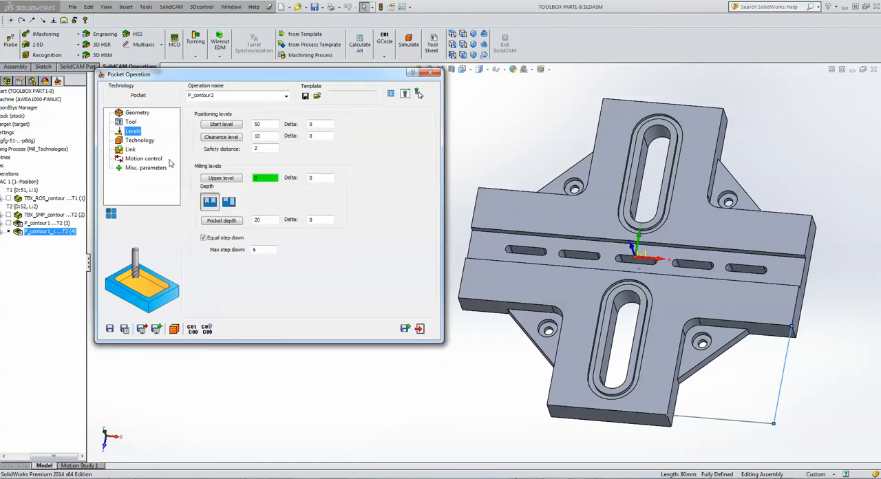
left_click(266, 179)
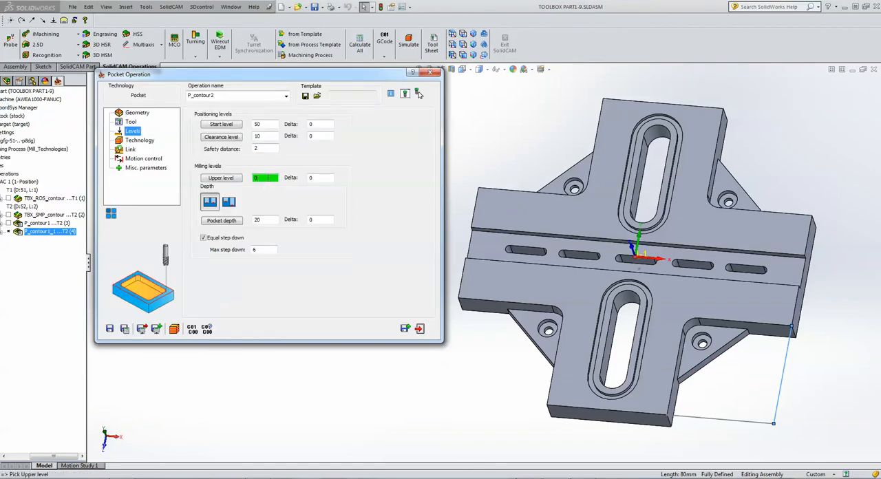
left_click(697, 356)
left_click(270, 221)
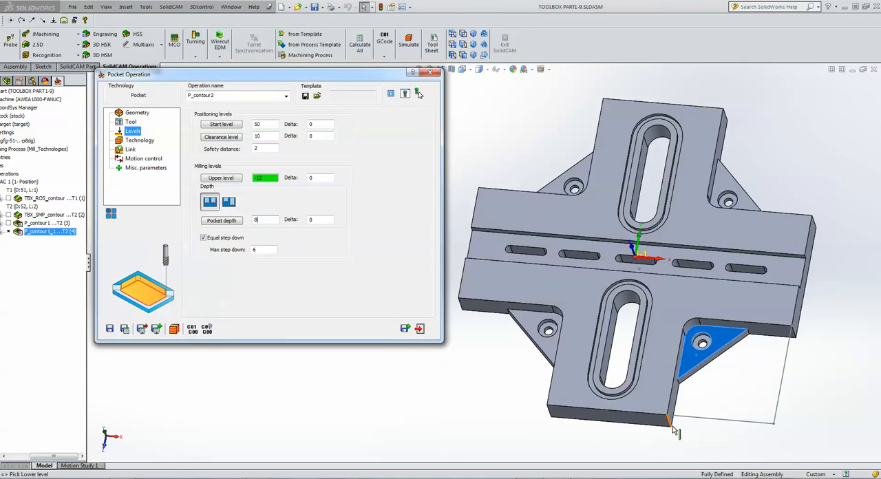
left_click(683, 445)
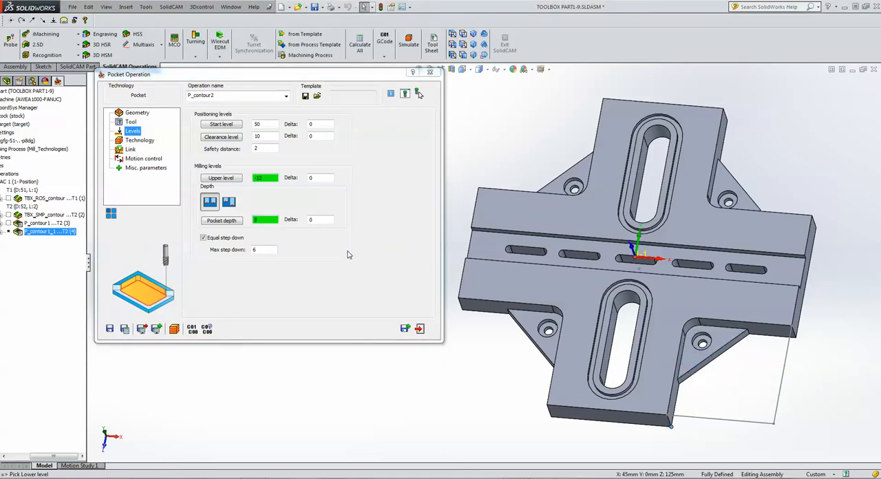
Check the open pocket settings of P_contour2, calculate and simulate its toolpath, and exit the operation.
left_click(140, 141)
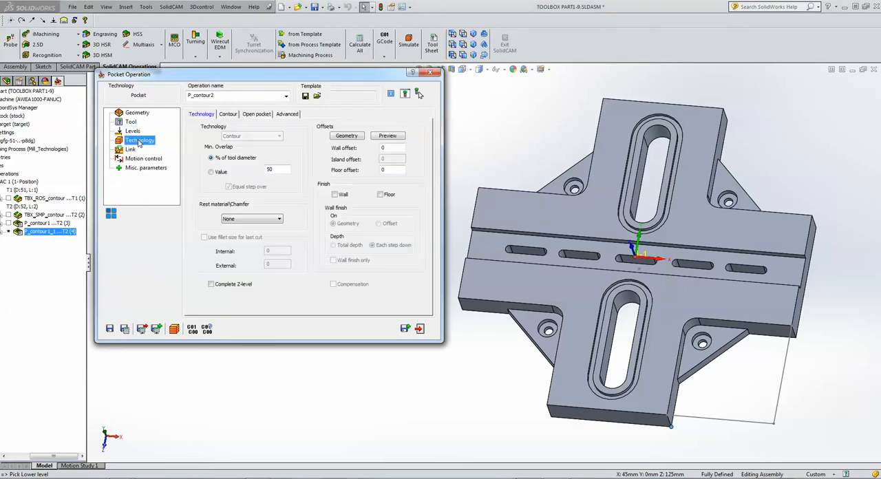
left_click(255, 115)
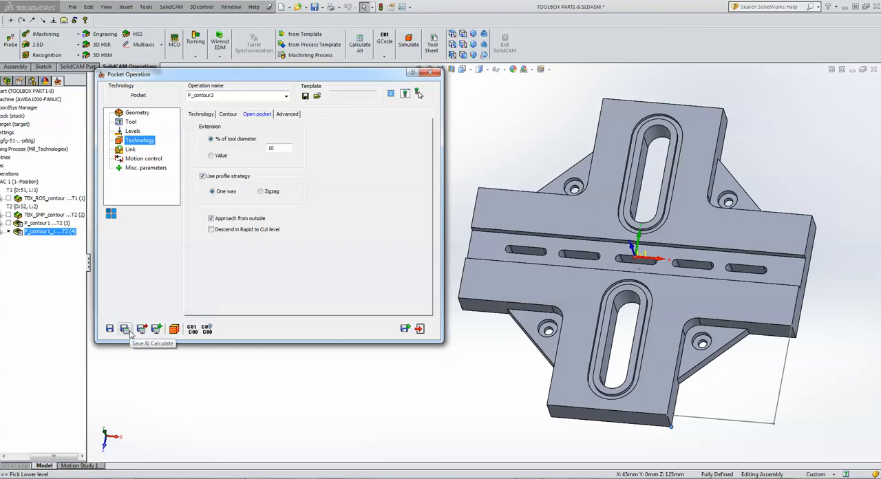
left_click(175, 329)
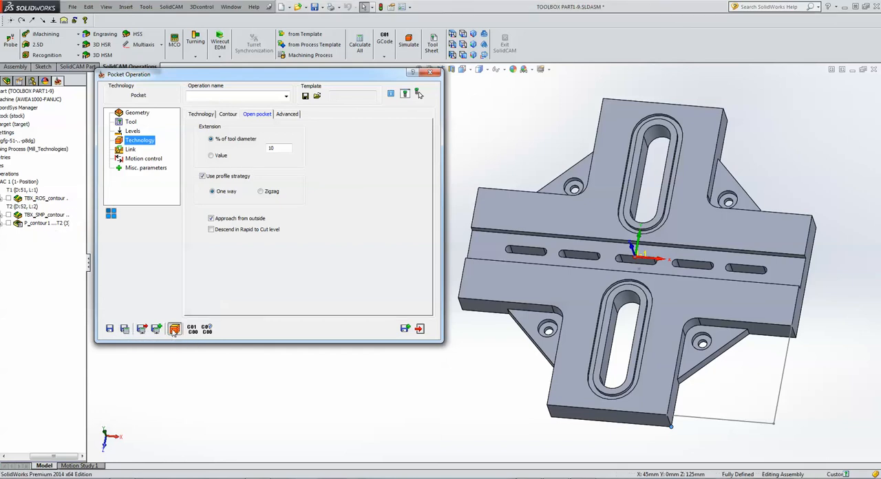
left_click(147, 228)
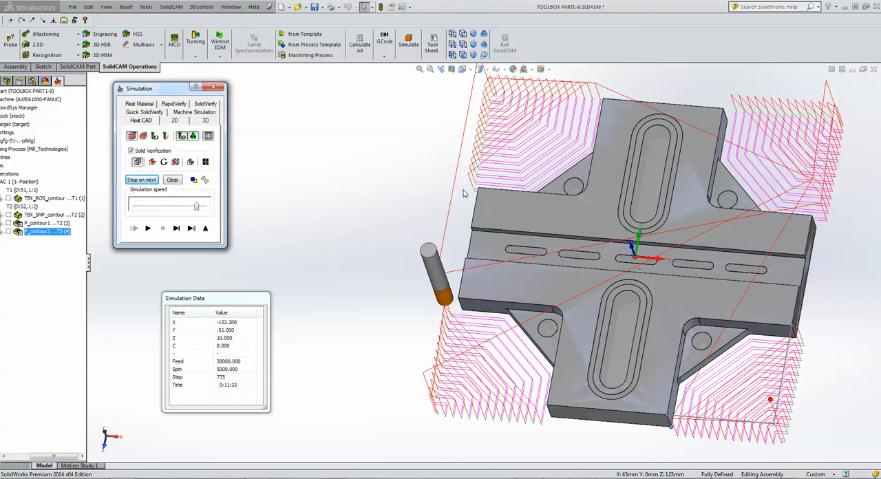
left_click(206, 228)
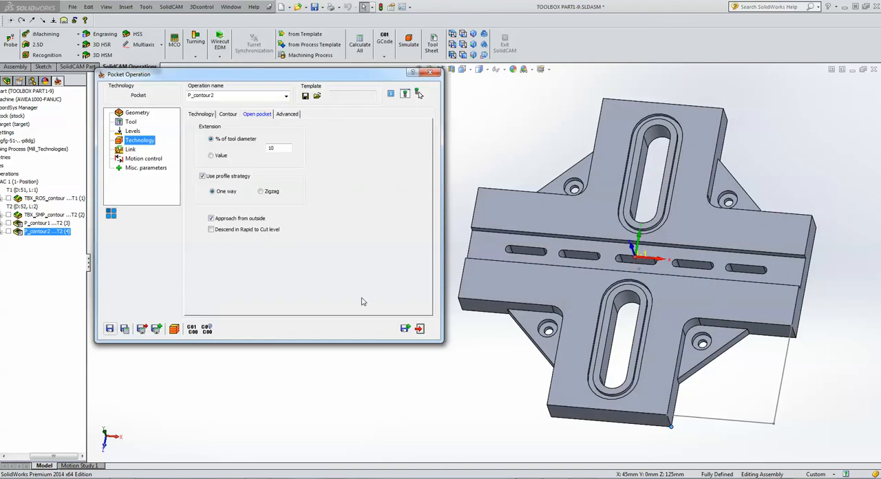
left_click(421, 331)
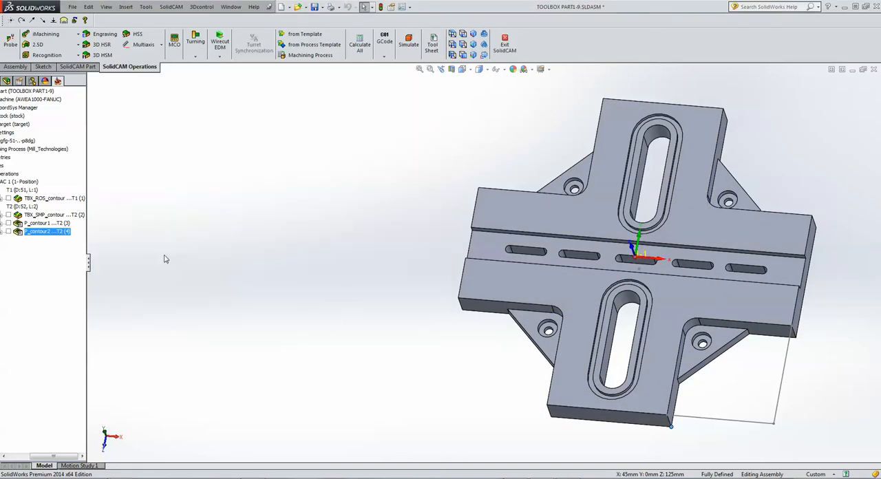
Suppress the two pocket operations P_contour1 and P_contour2.
left_click(36, 225, "ctrl")
right_click(35, 226)
left_click(94, 462)
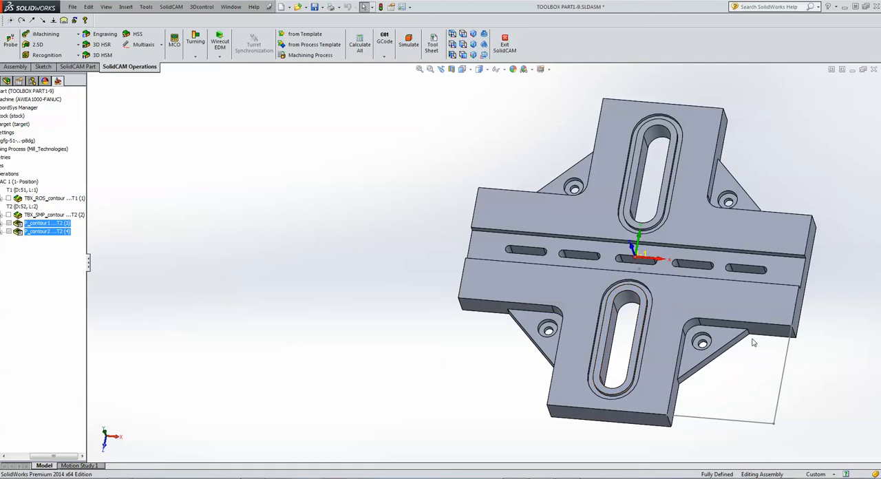
Add a ToolBox Cycles operation and choose the Simple Corner technology for it.
left_click(68, 46)
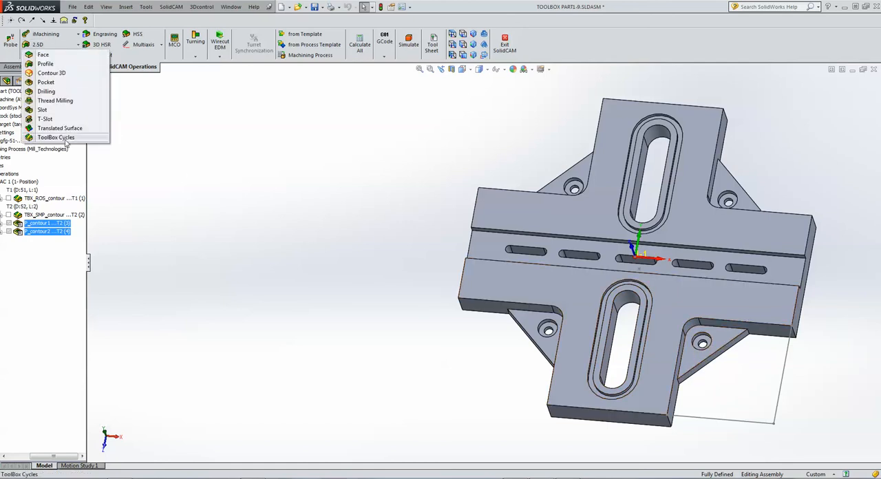
left_click(65, 139)
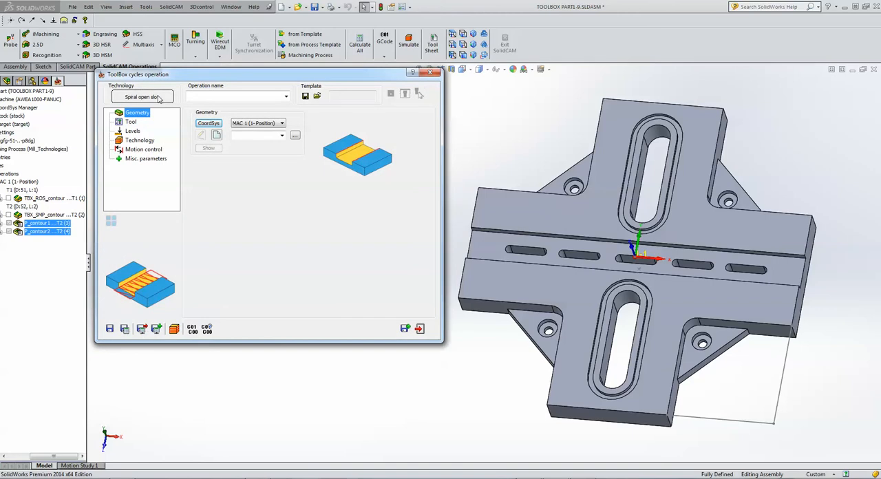
left_click(157, 98)
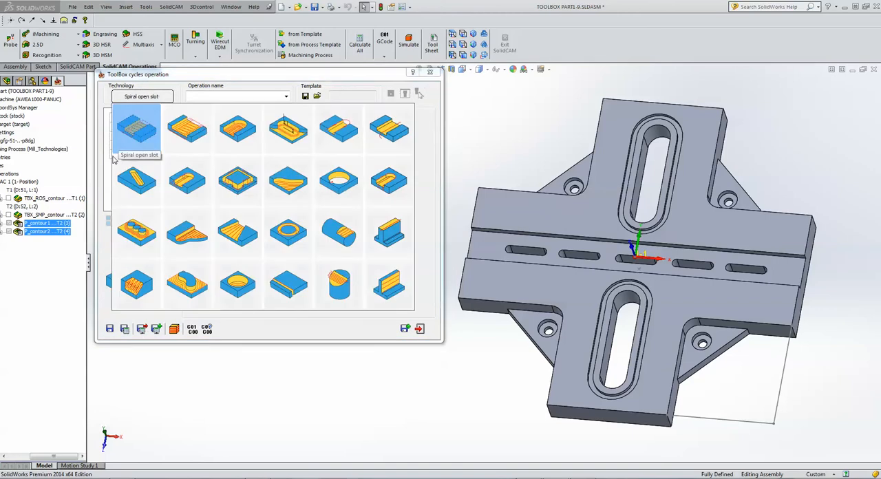
left_click(289, 181)
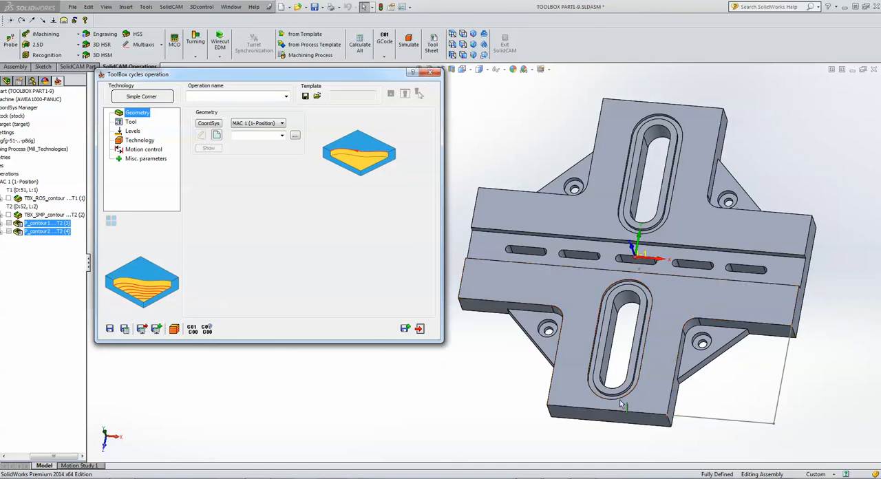
Define the contour3 geometry as one open chain along the corner recess's two upper arm edges and the fillet between them.
left_click(218, 136)
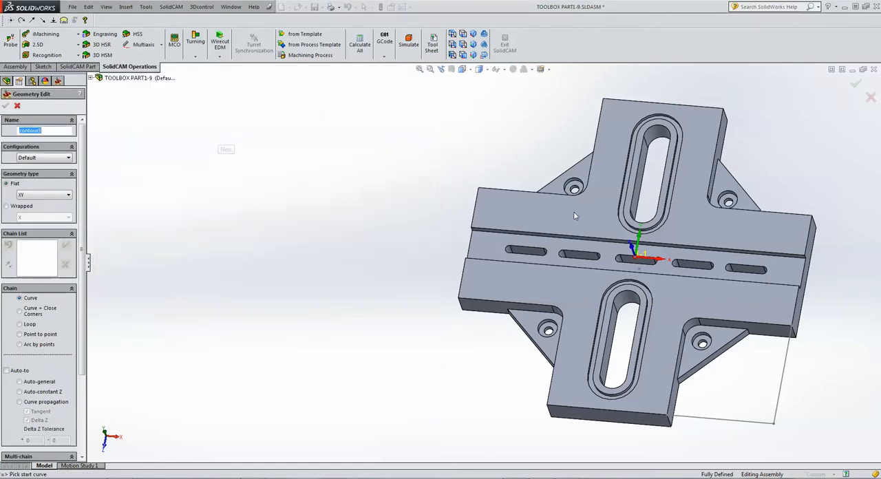
left_click(780, 327)
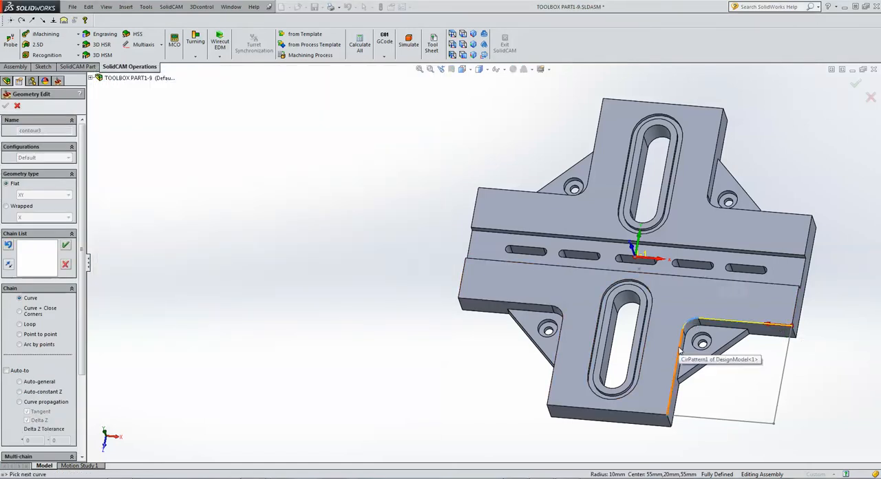
left_click(682, 345)
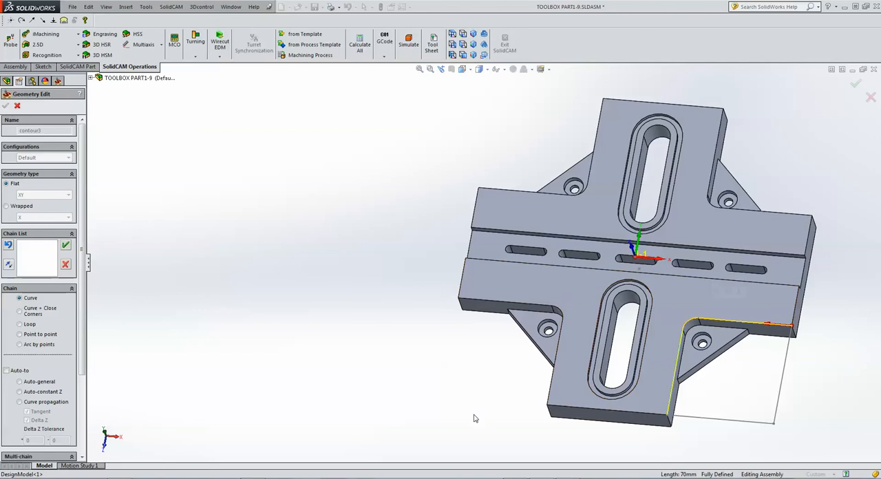
left_click(65, 245)
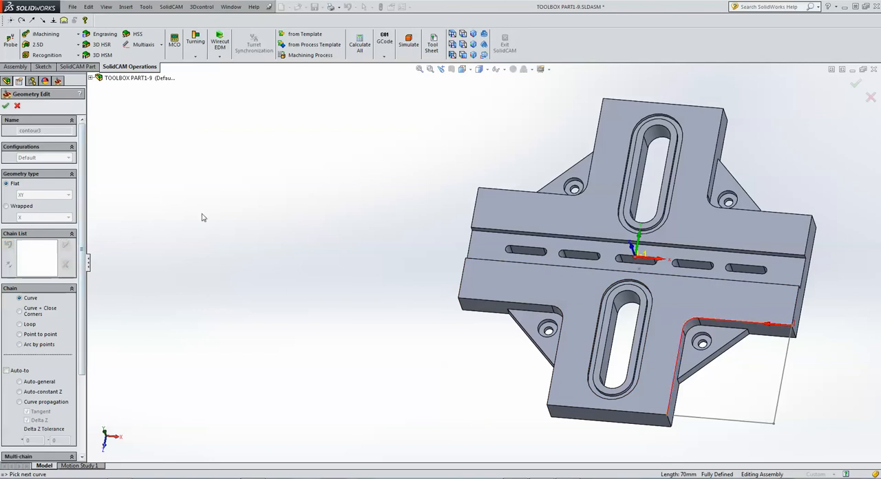
left_click(6, 106)
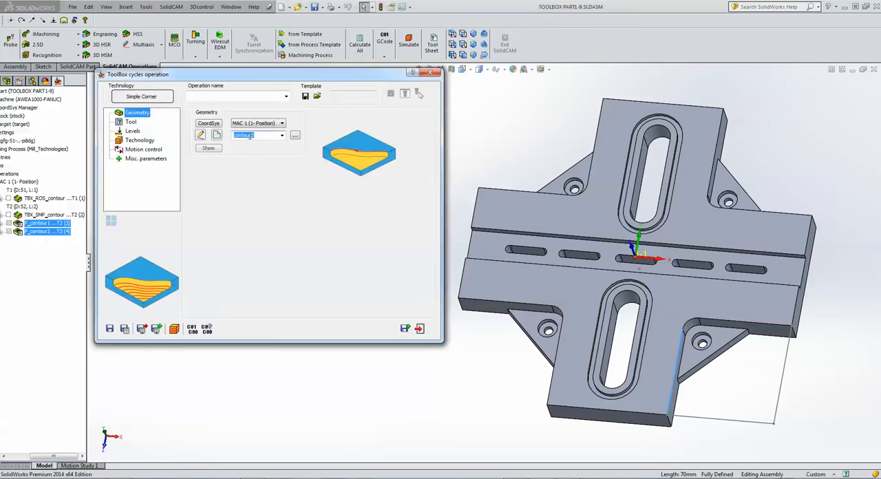
Assign tool 2, the 12 mm end mill, to the simple corner operation.
left_click(131, 122)
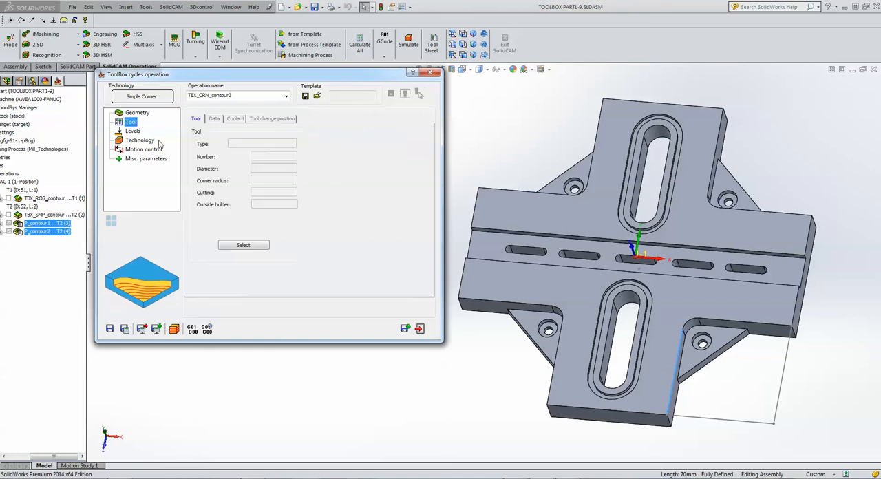
left_click(244, 244)
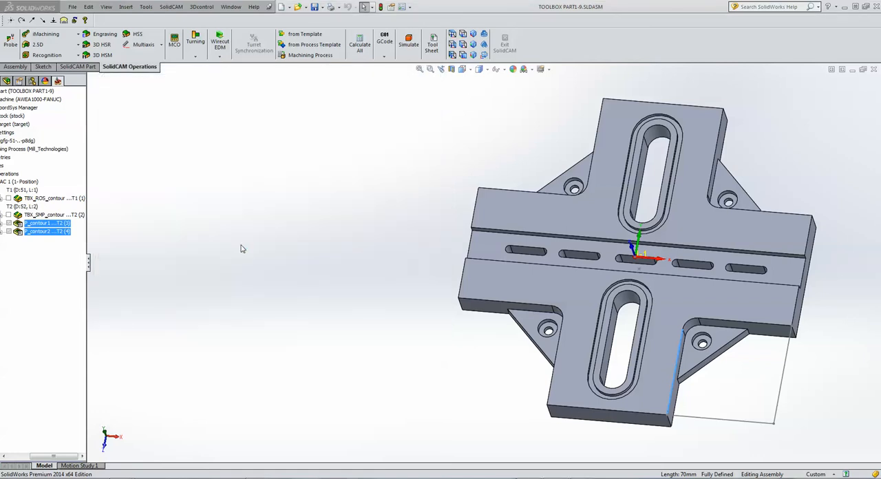
left_click(235, 149)
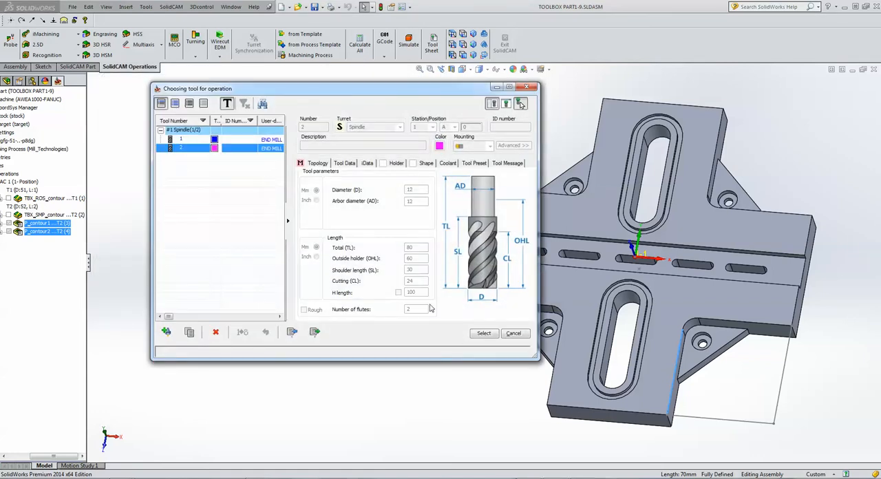
left_click(484, 333)
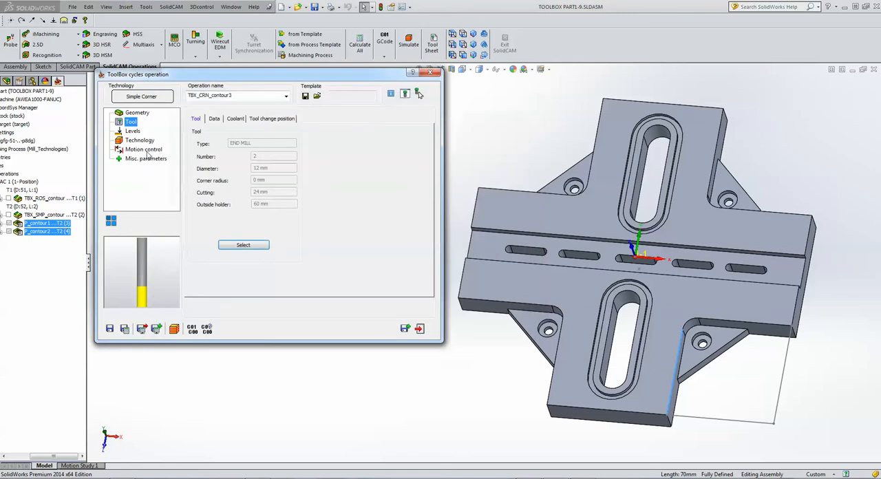
Pick the part's top face as the upper level of 0 and the triangular rib's face as the depth of 12.
left_click(132, 131)
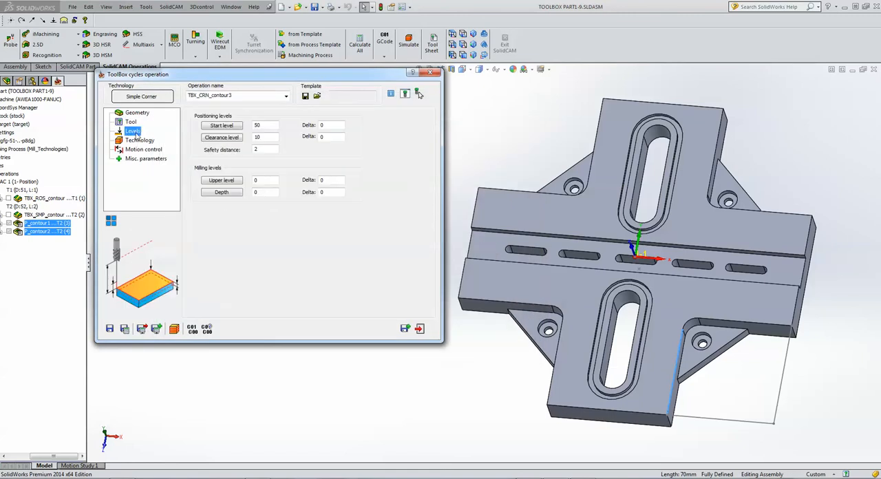
left_click(268, 179)
left_click(519, 282)
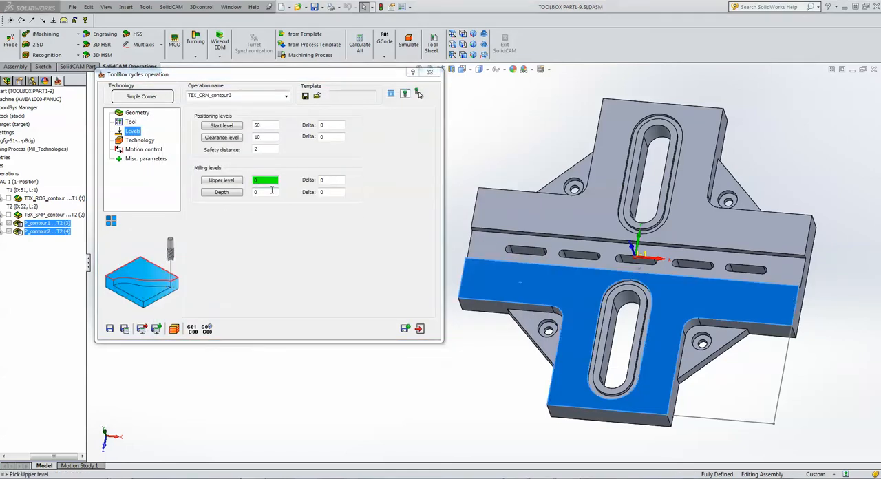
left_click(272, 192)
left_click(697, 371)
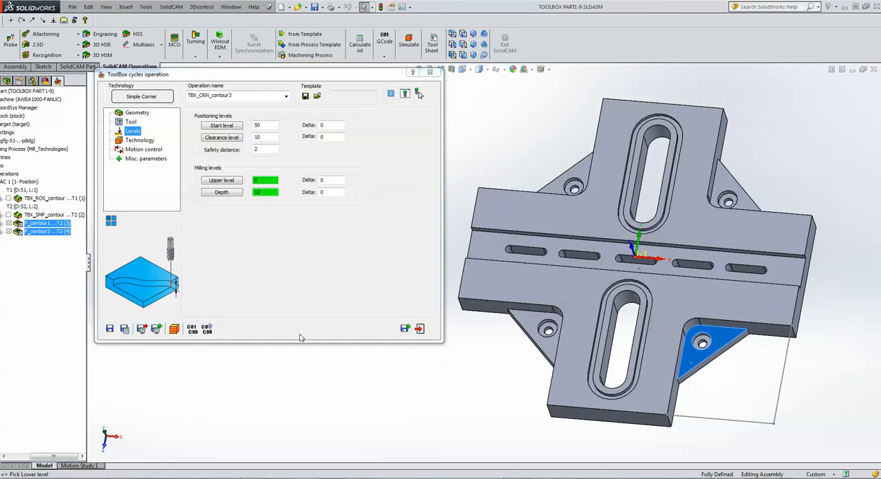
Set the corner roughing to equal step down with a maximum of 6 and a step over of 6.
left_click(142, 142)
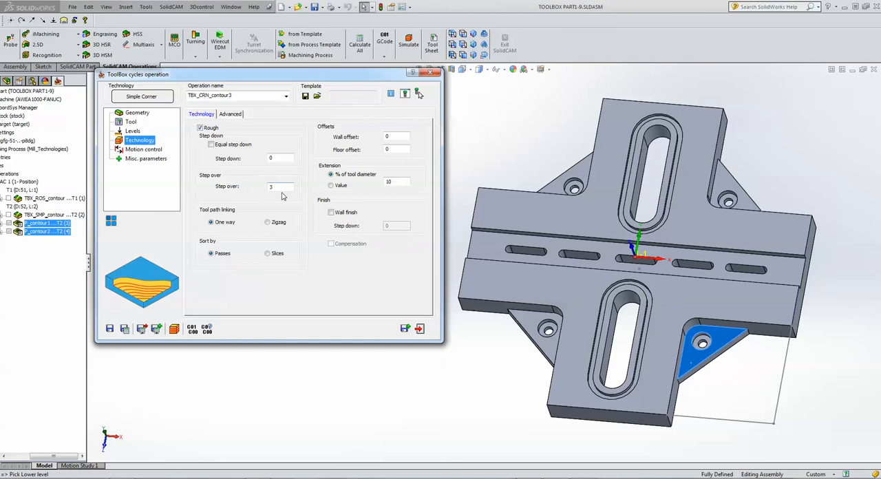
left_click(285, 157)
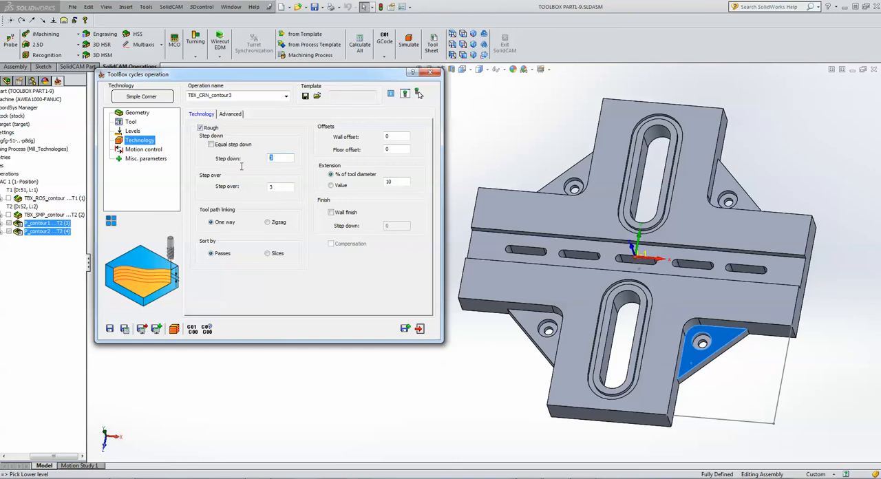
left_click(211, 144)
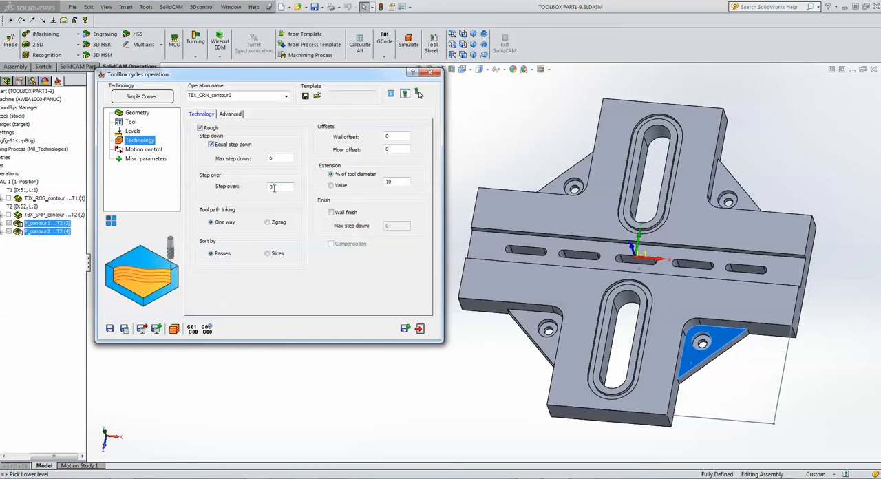
left_click(273, 188)
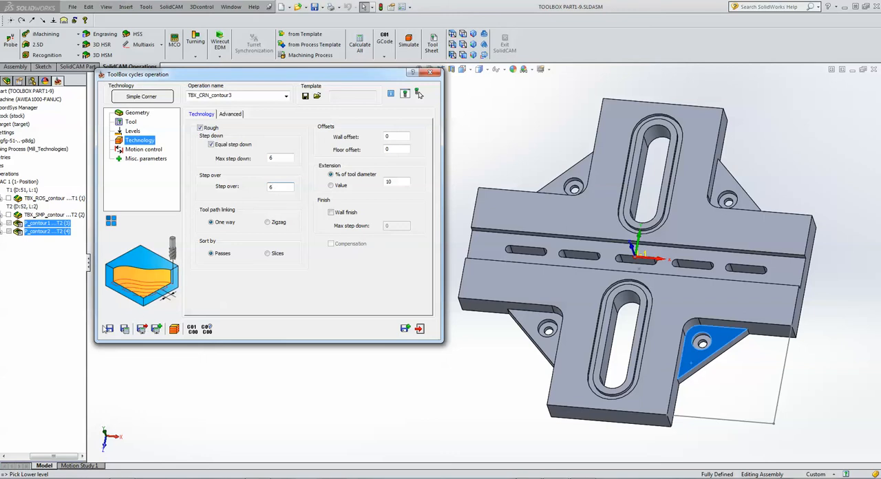
Save and calculate the TBX_CRN_contour3 operation, and start stepping through its toolpath in the Host CAD simulation.
left_click(125, 334)
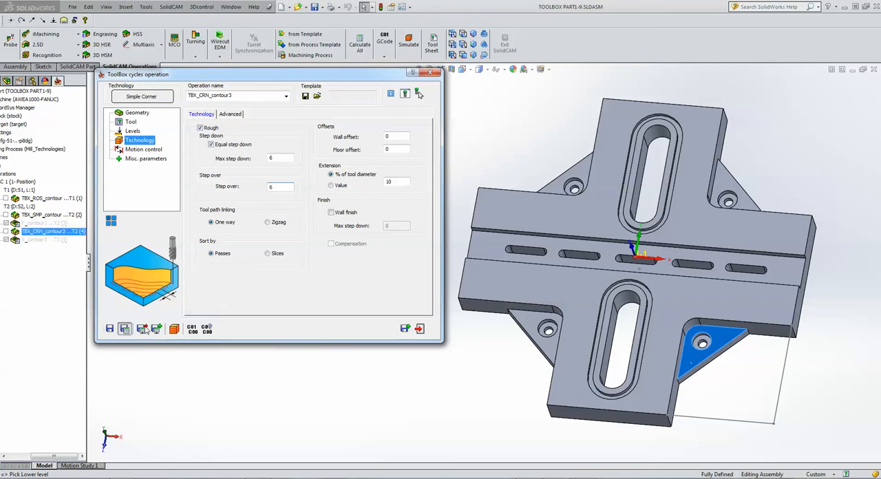
left_click(174, 329)
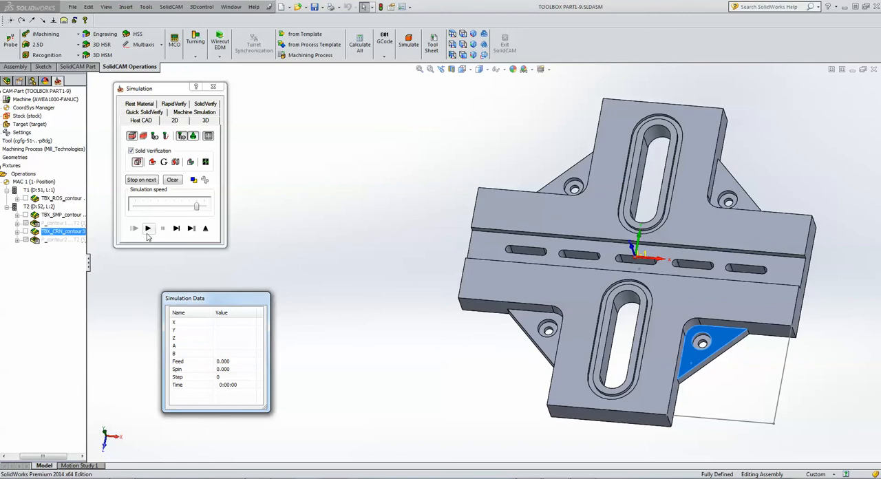
left_click(176, 228)
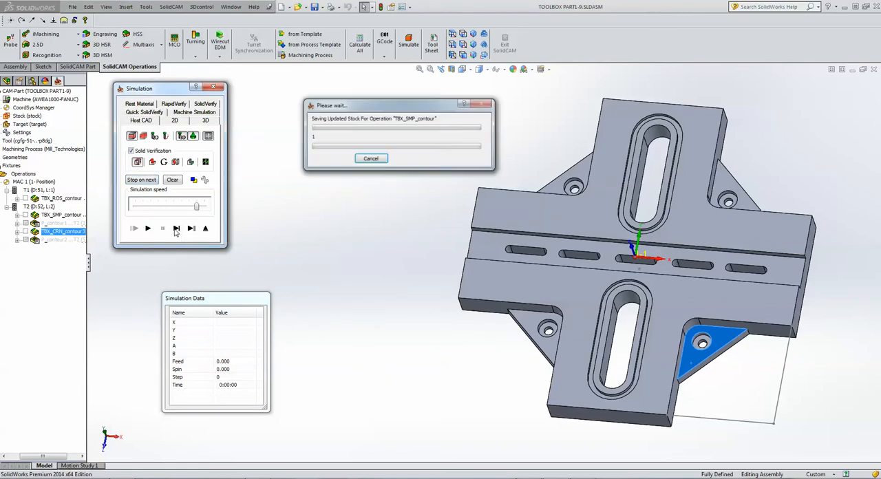
left_click(176, 230)
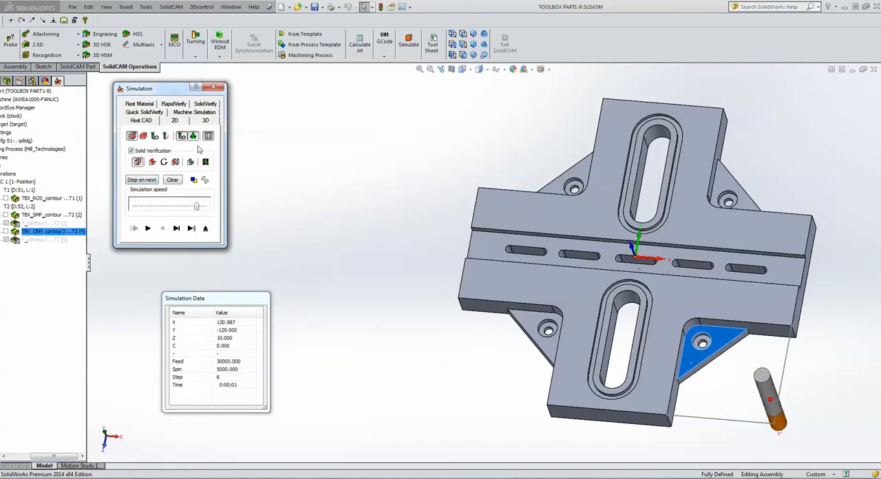
Step through the corner operation's cuts in the SolidVerify simulation to check the cutting order, and exit the simulation.
left_click(206, 118)
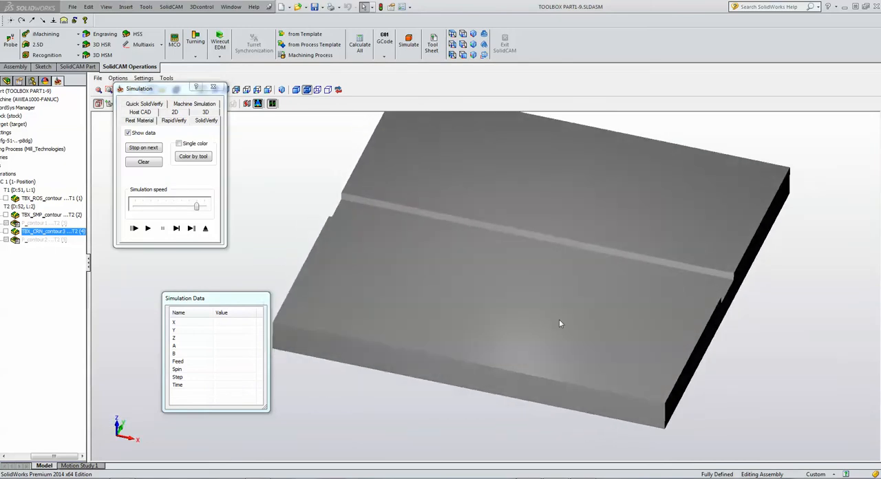
left_click(177, 228)
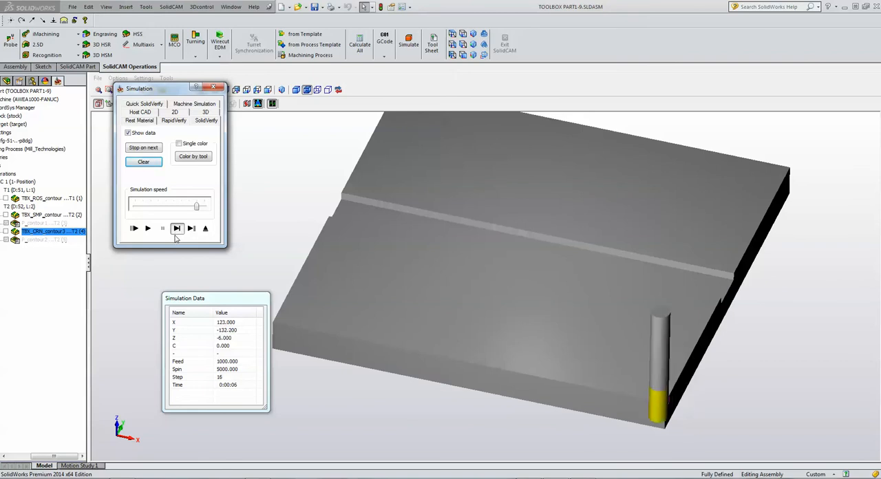
left_click(177, 229)
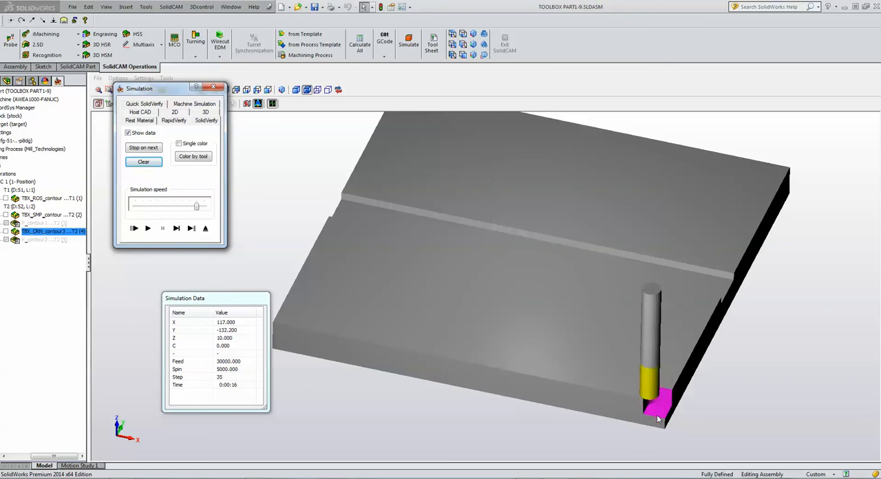
left_click(177, 228)
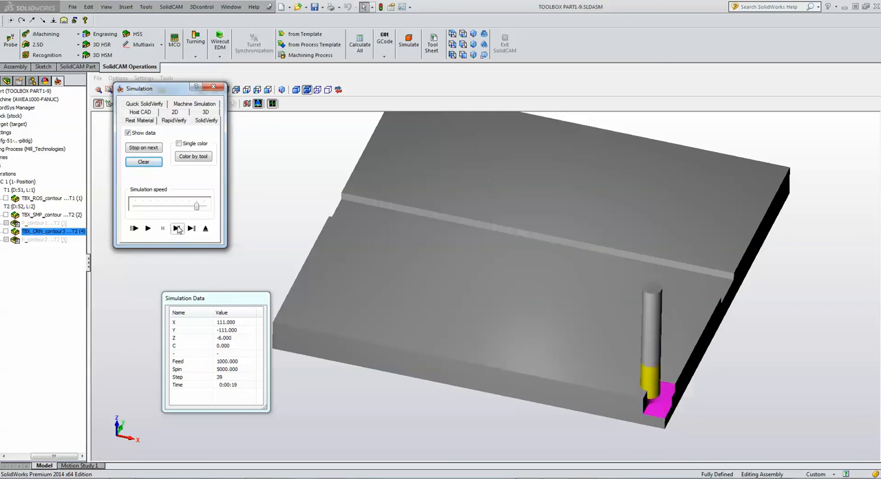
left_click(206, 230)
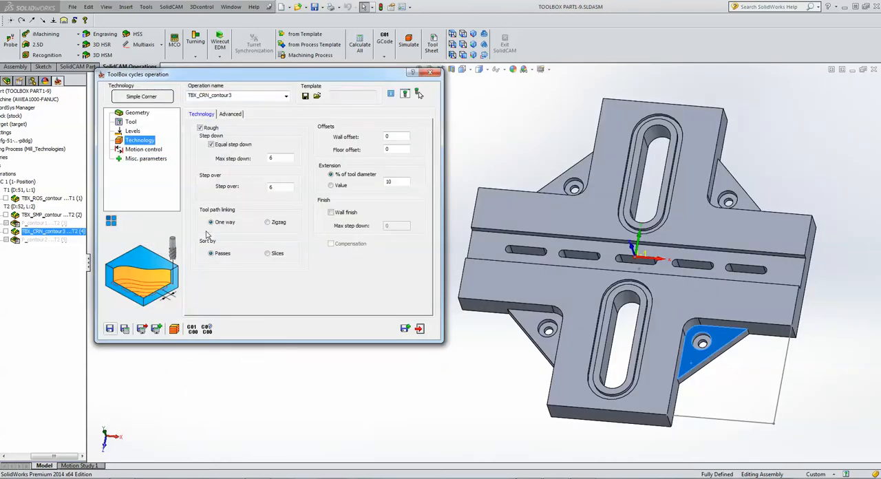
Sort the corner roughing by slices and add a delta rotation transformation with 4 rotations, start angle 0 and delta angle 90.
left_click(222, 259)
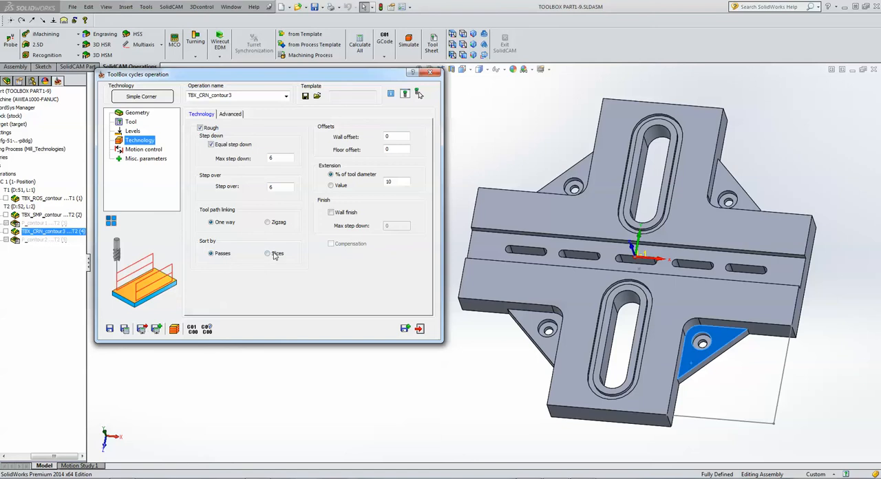
mouse_move(275, 257)
left_click(110, 221)
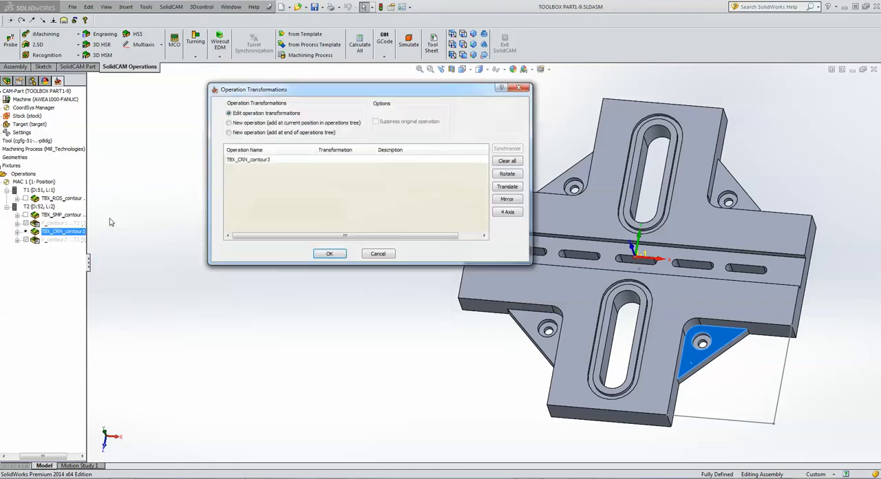
left_click(259, 162)
left_click(510, 175)
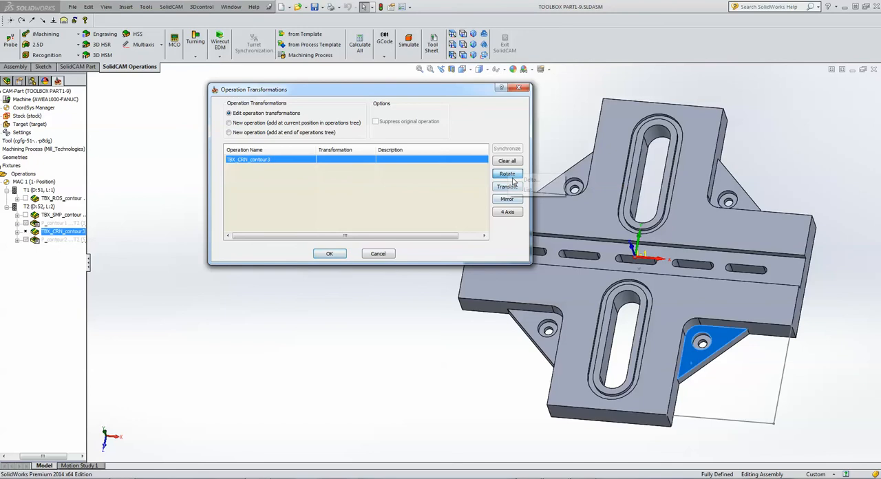
left_click(528, 181)
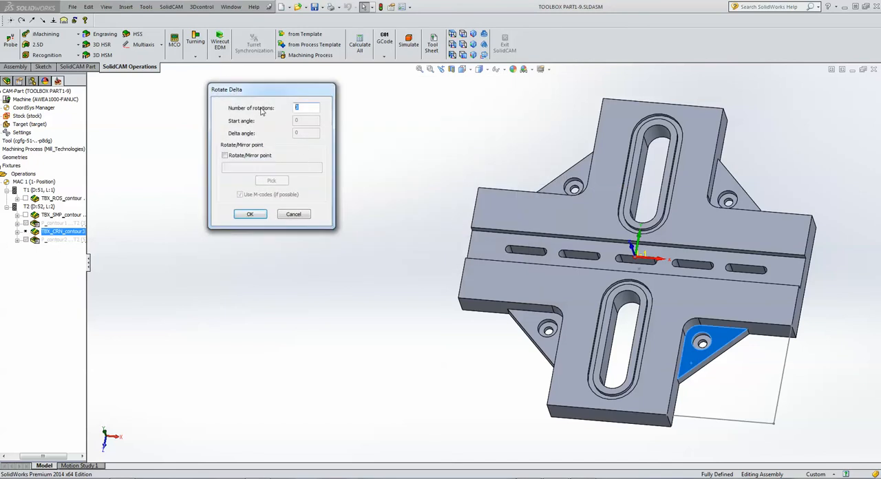
type("4")
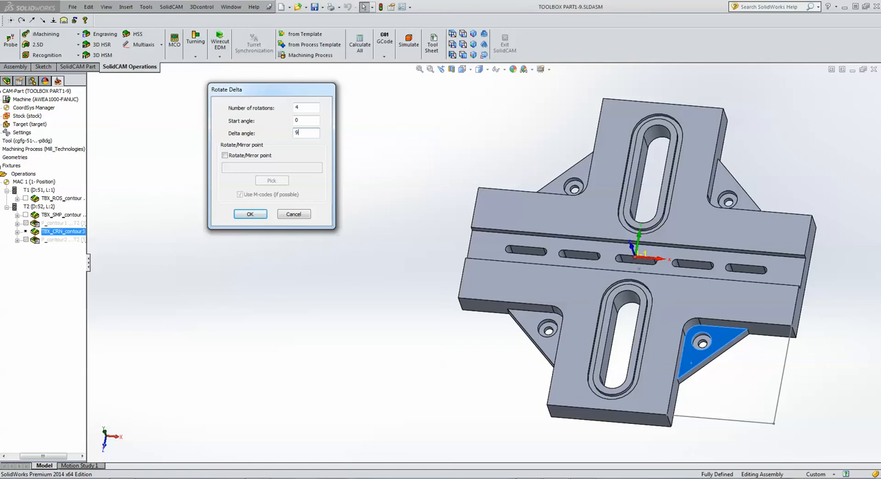
left_click(247, 216)
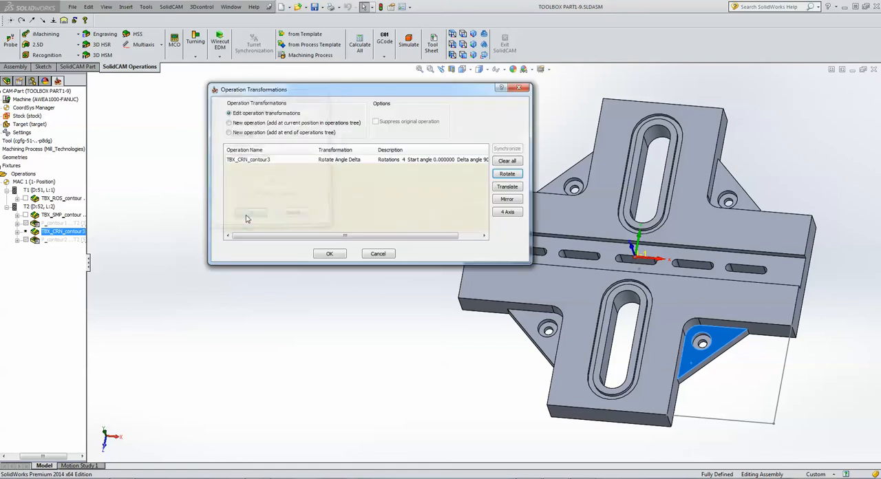
left_click(319, 254)
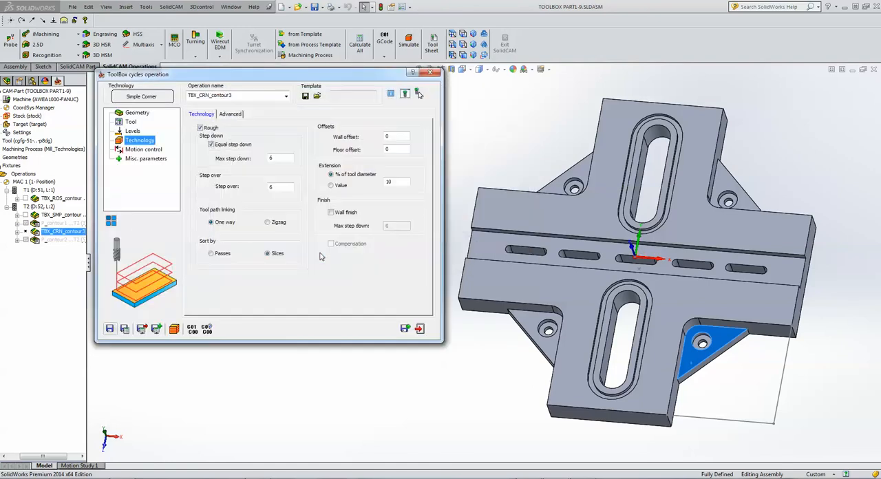
Simulate the rotated corner operation in Host CAD with solid verification at a faster speed over all four corners, and exit.
left_click(175, 330)
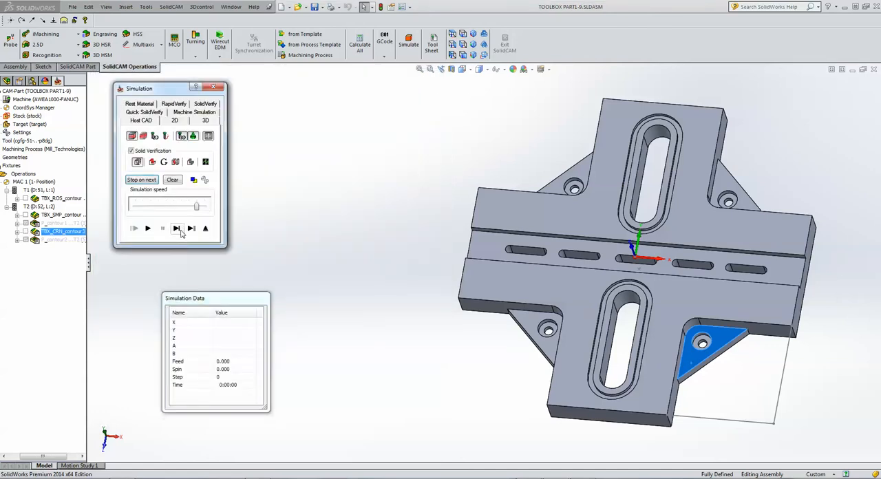
left_click(178, 229)
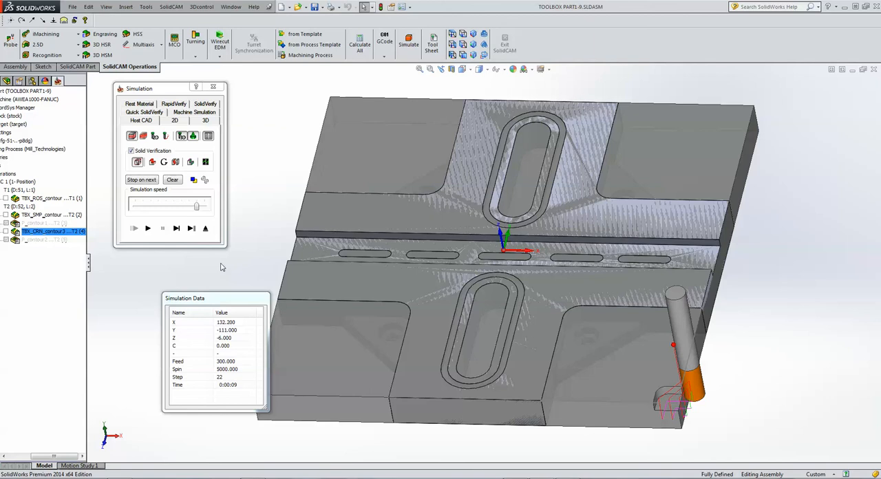
left_click(157, 207)
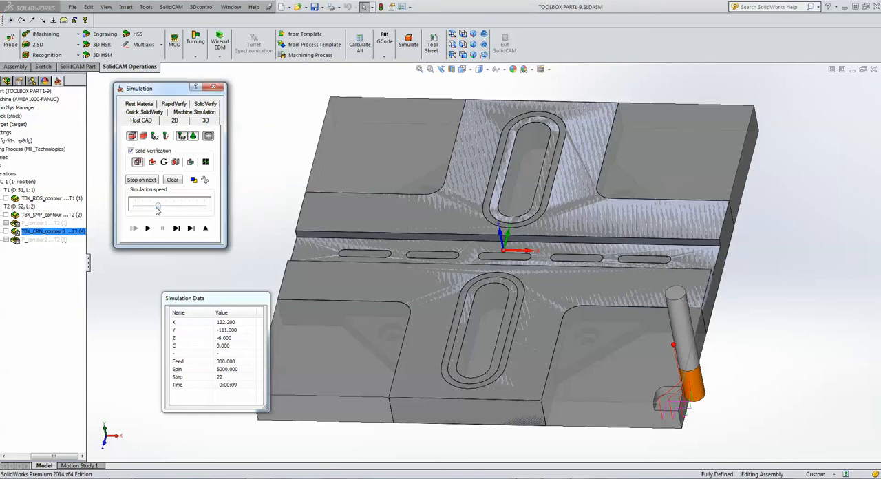
left_click(147, 228)
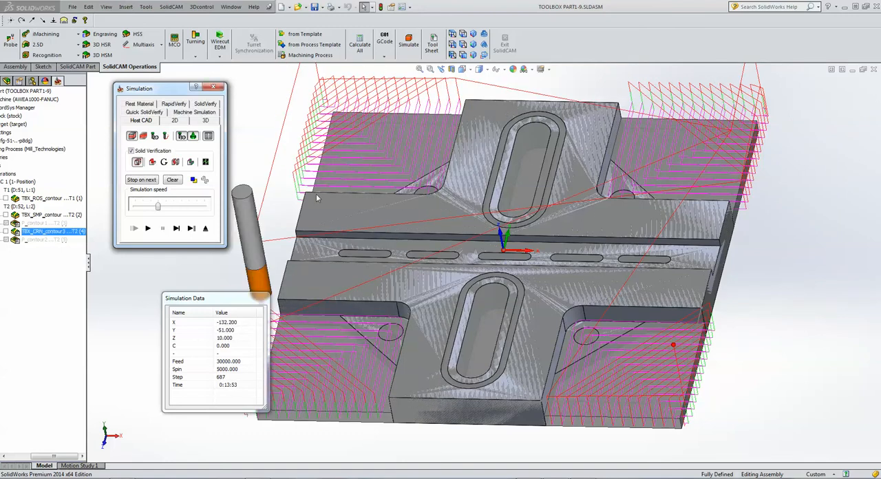
left_click(206, 229)
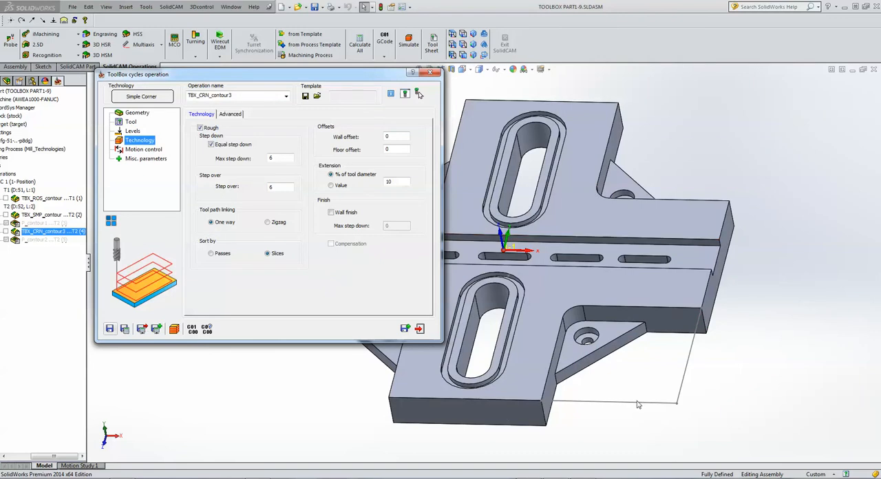
Copy the corner operation and define its new geometry as a chain along the bottom edges of the arms and the triangular rib.
left_click(404, 329)
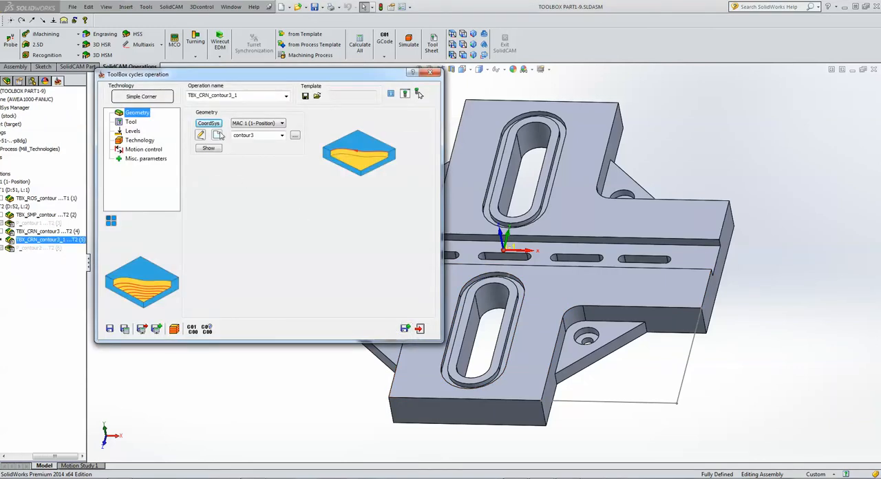
left_click(216, 135)
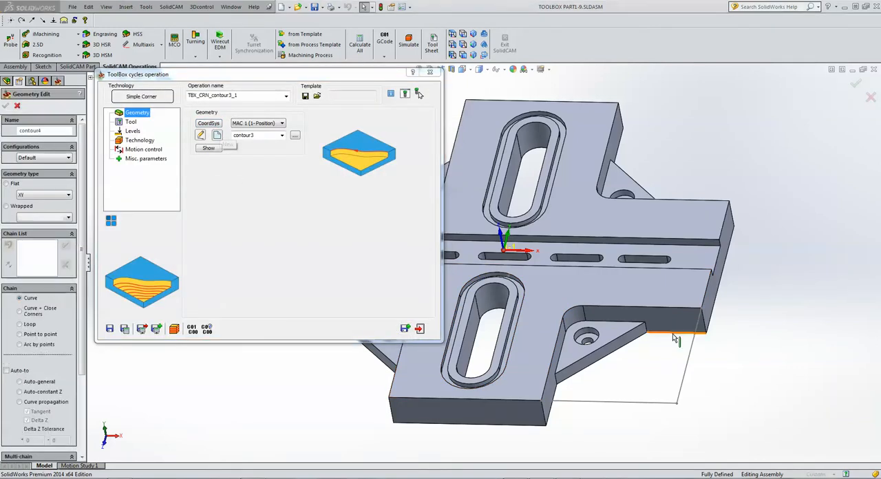
left_click(628, 350)
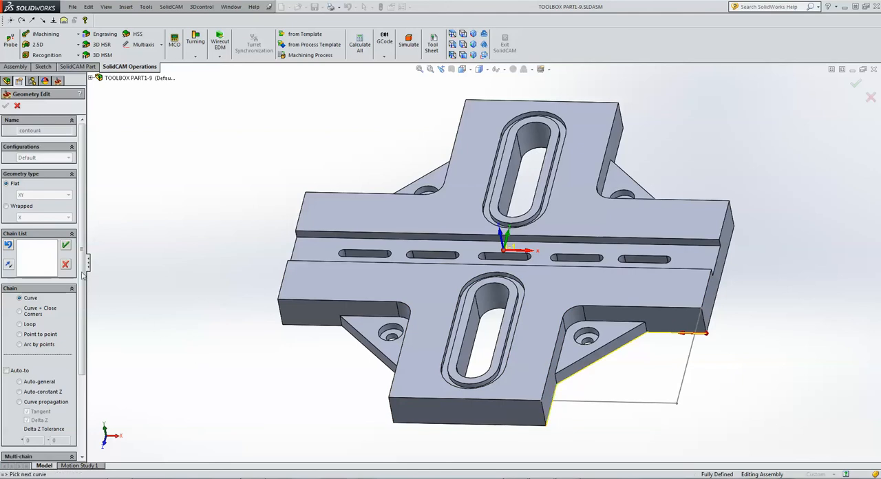
left_click(66, 246)
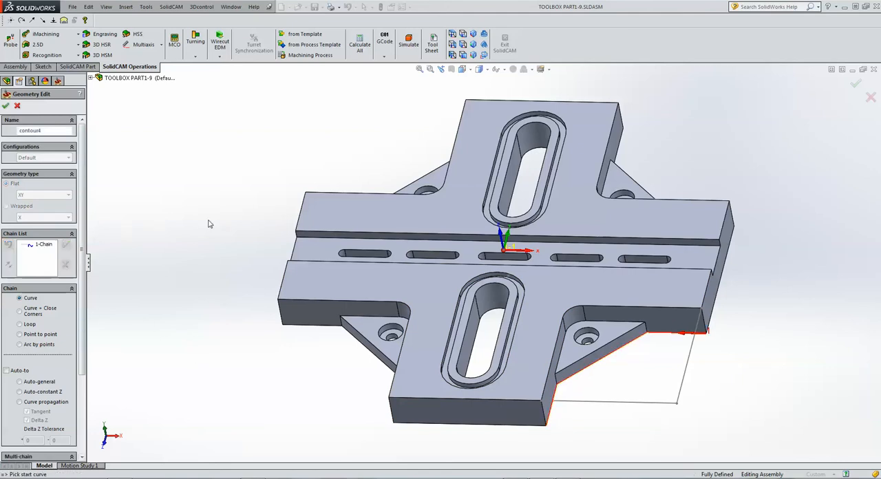
left_click(5, 106)
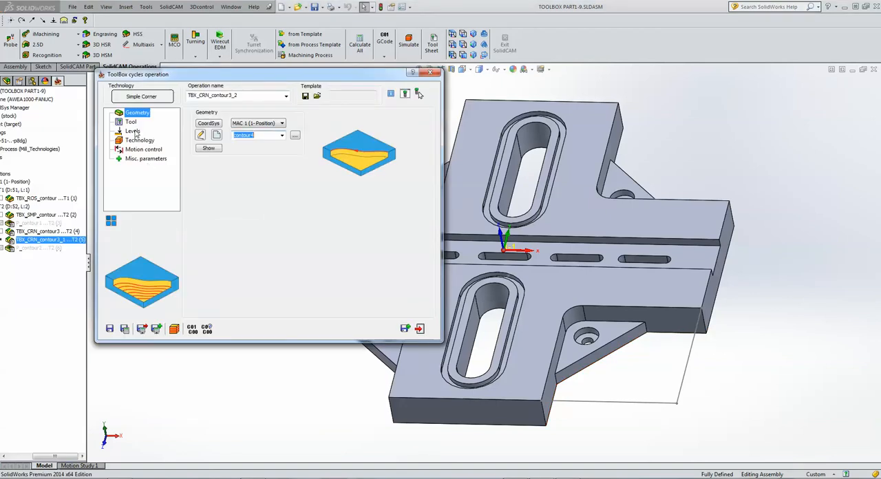
Pick the triangular rib's face as the upper level of -12 and the part's bottom corner vertex for the depth of 8.
left_click(132, 130)
left_click(223, 180)
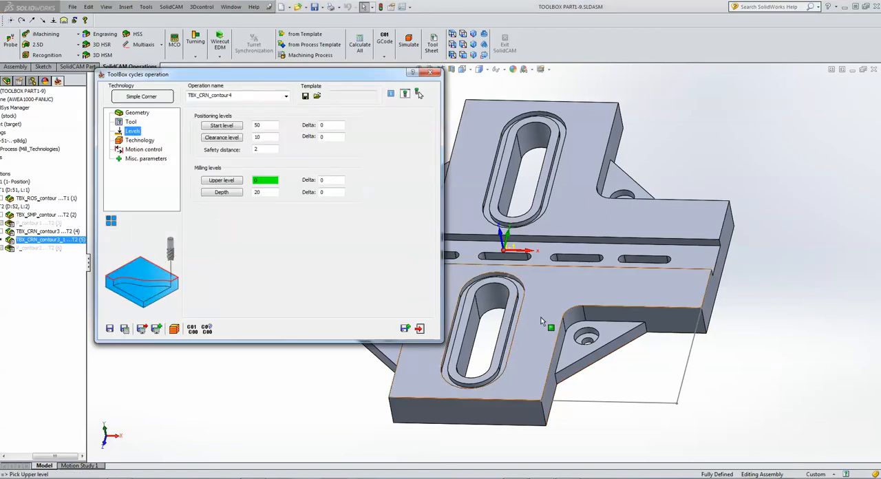
left_click(570, 356)
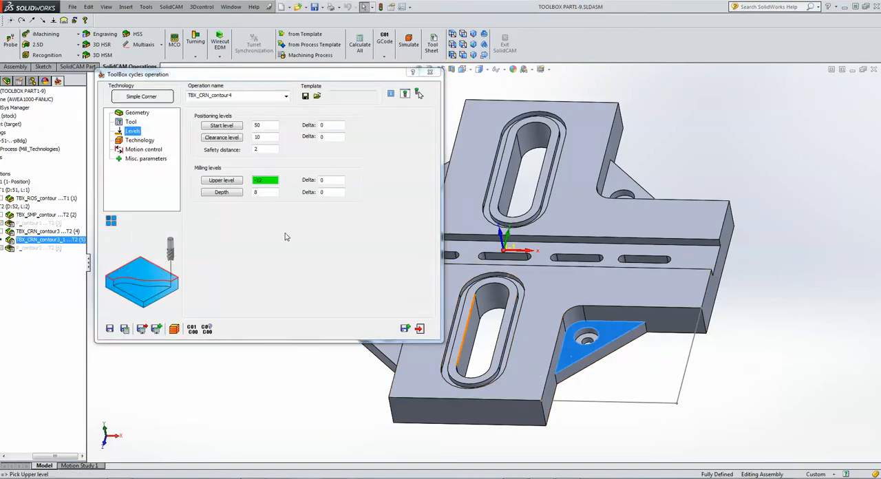
left_click(274, 193)
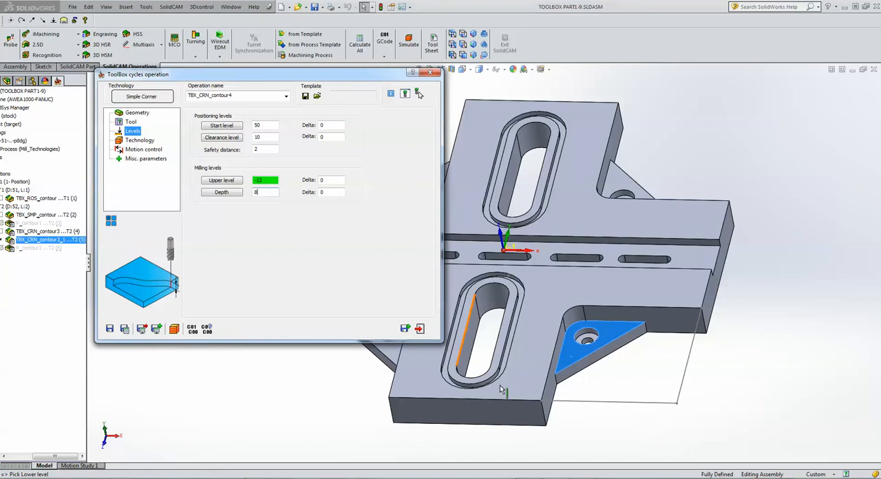
left_click(547, 428)
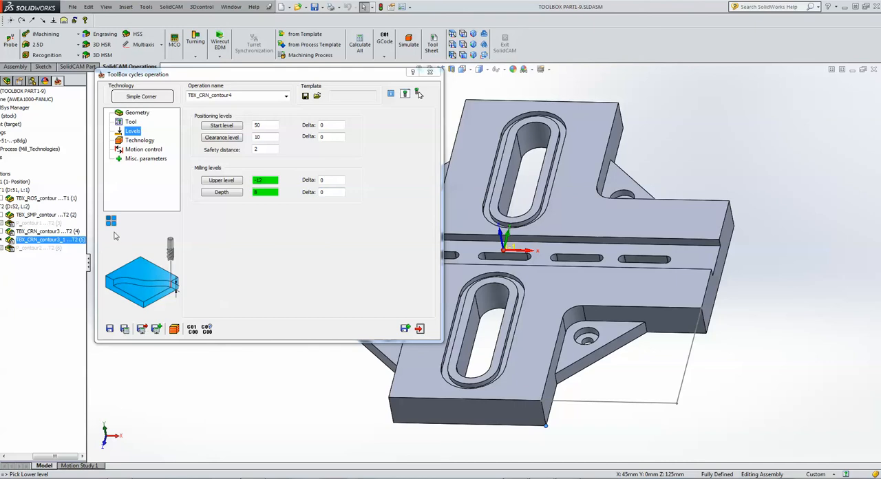
Save and calculate TBX_CRN_contour4, play its Host CAD simulation to the end with the toolpath display hidden, and close the operation.
left_click(126, 332)
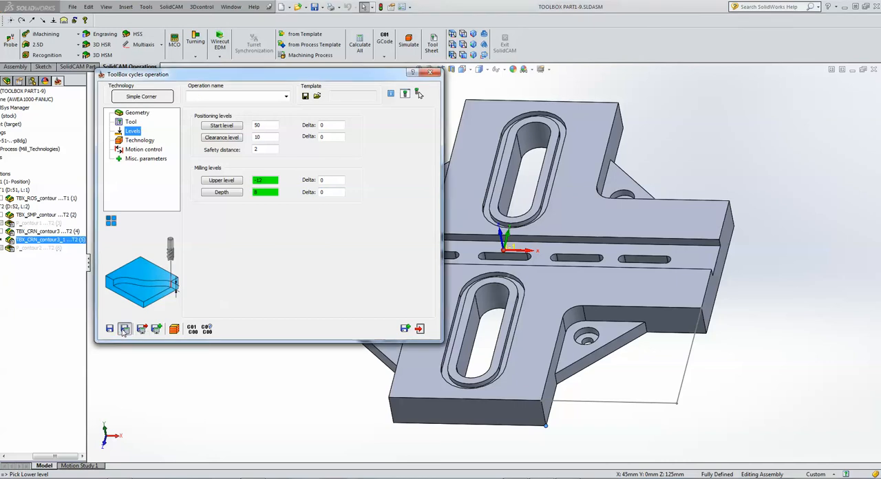
left_click(179, 334)
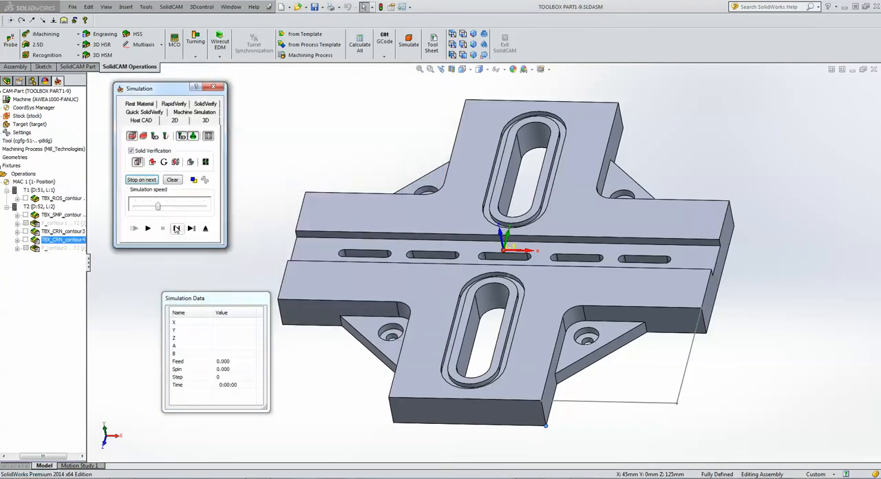
left_click(177, 232)
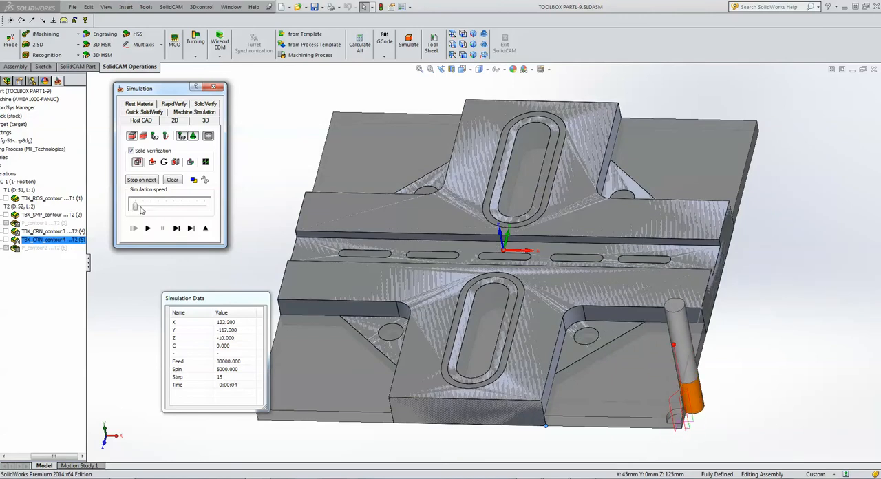
left_click(147, 227)
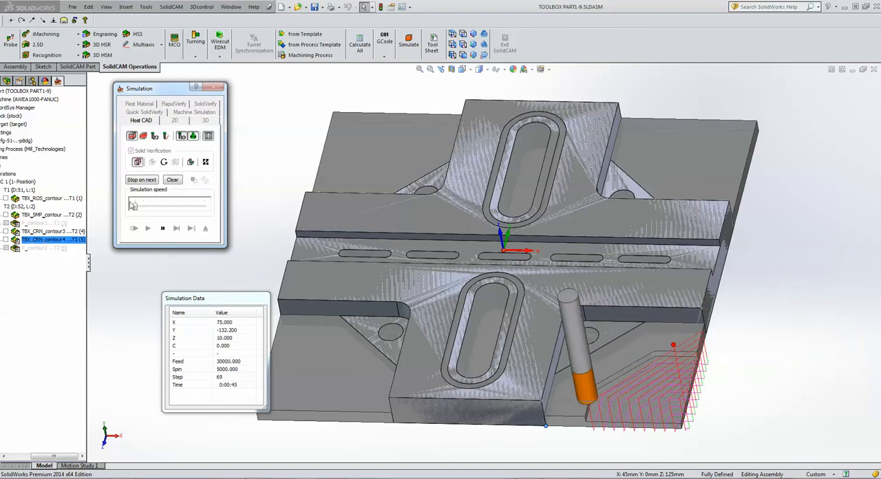
left_click(147, 207)
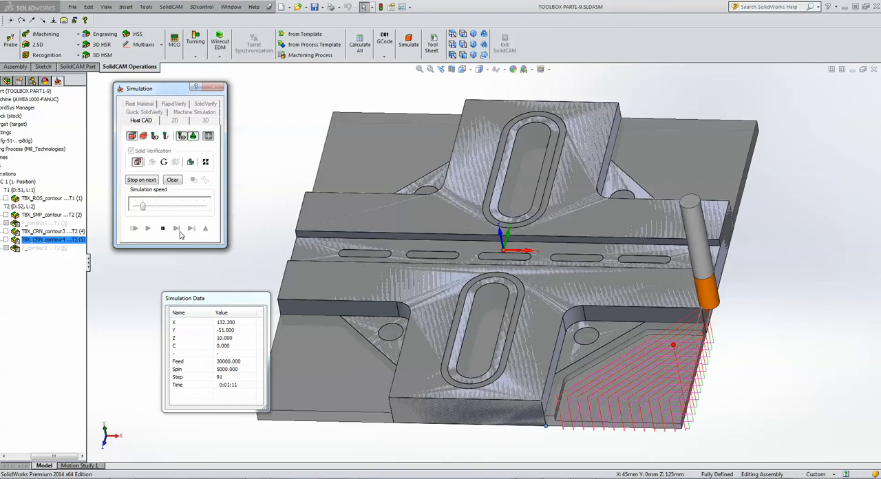
left_click(132, 137)
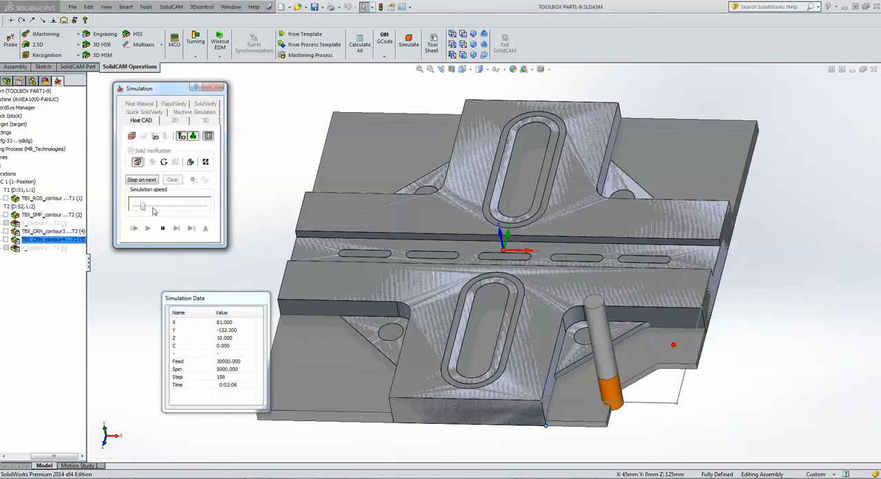
left_click_drag(143, 206, 165, 206)
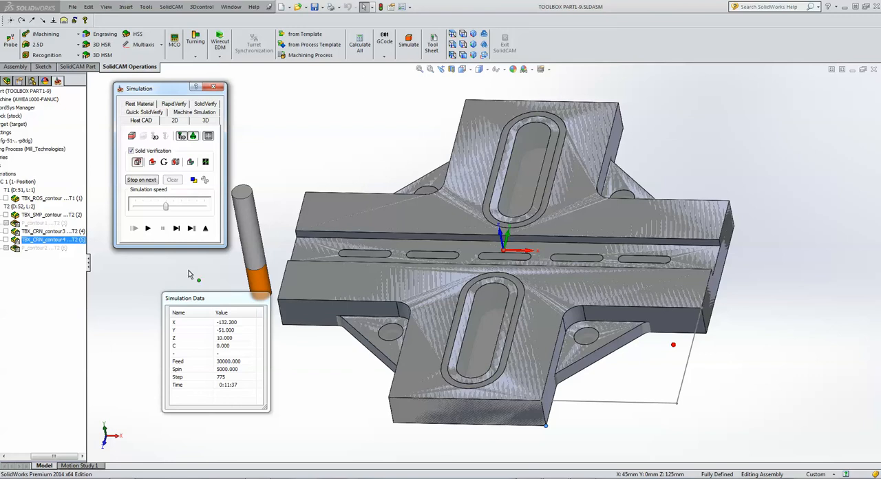
left_click(206, 229)
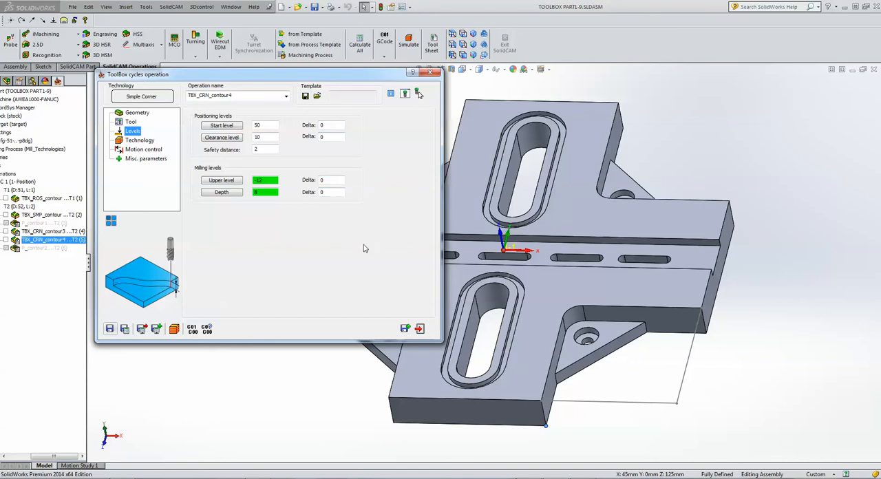
left_click(419, 329)
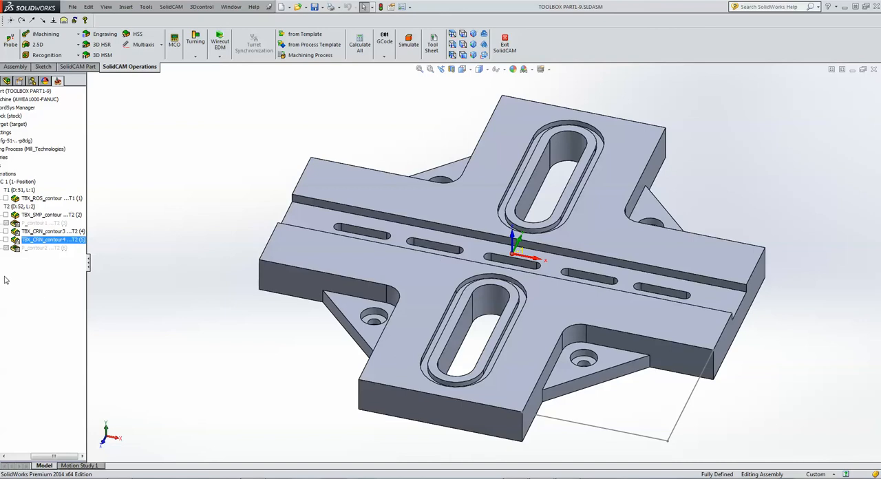
Start a 2.5D Profile operation and define its geometry as two Auto-constant Z chains along the outer and inner edges of the upper slot's groove.
left_click(57, 47)
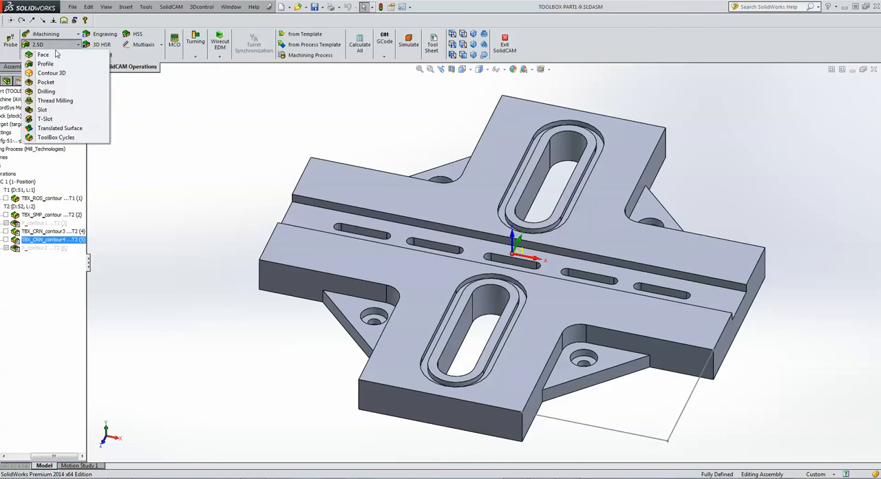
left_click(58, 65)
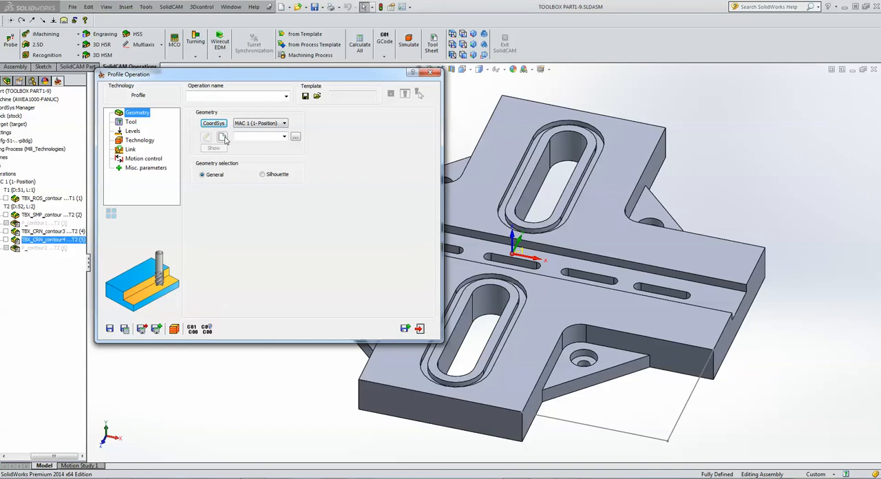
left_click(222, 137)
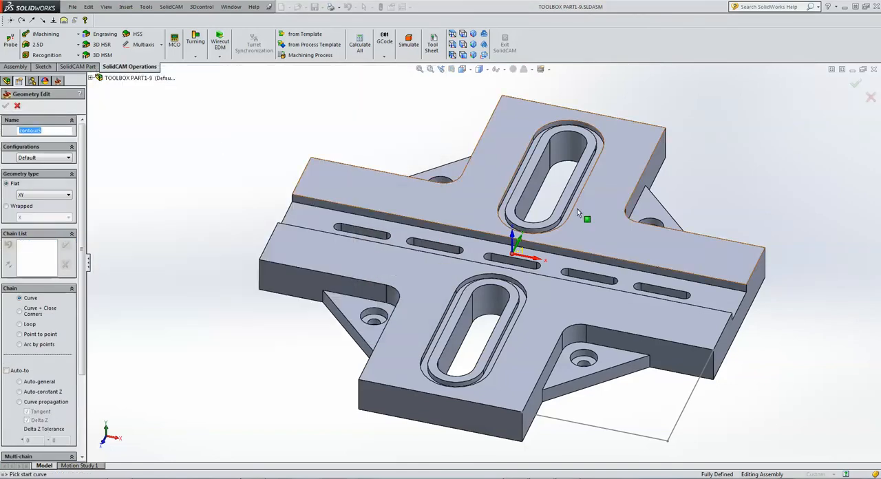
left_click(767, 127)
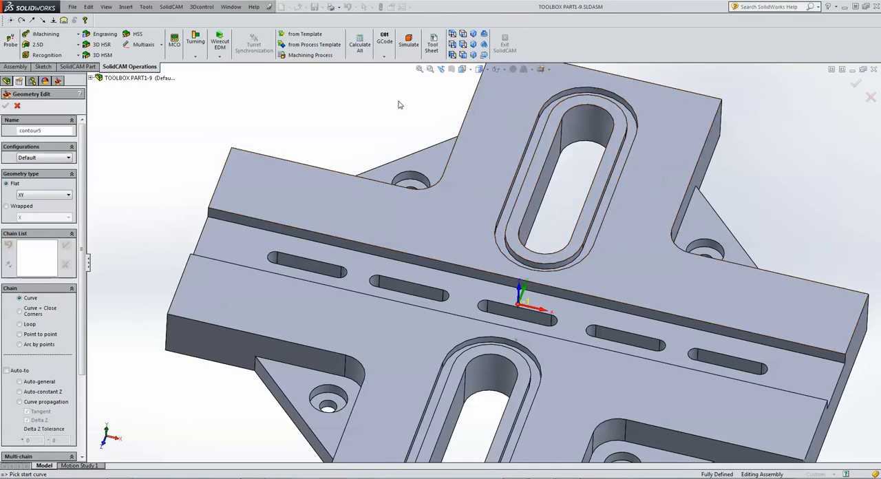
left_click(599, 230)
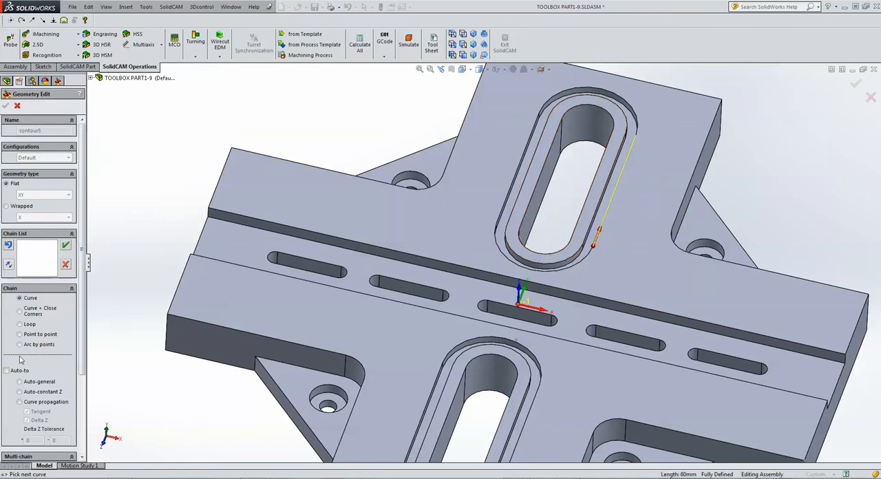
left_click(21, 392)
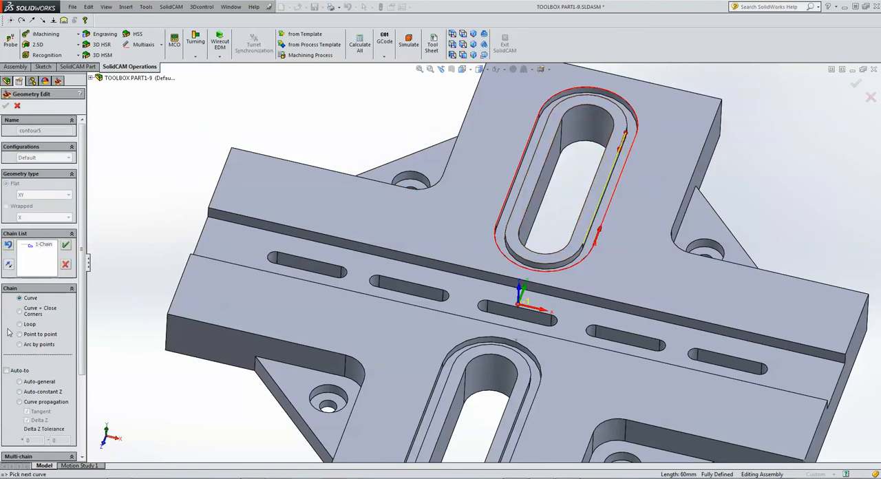
left_click(20, 391)
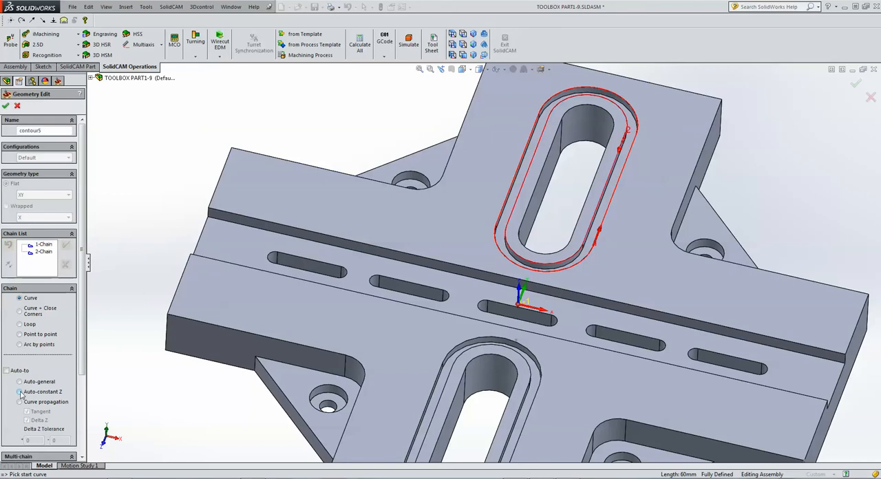
scroll(294, 149, "up", 3)
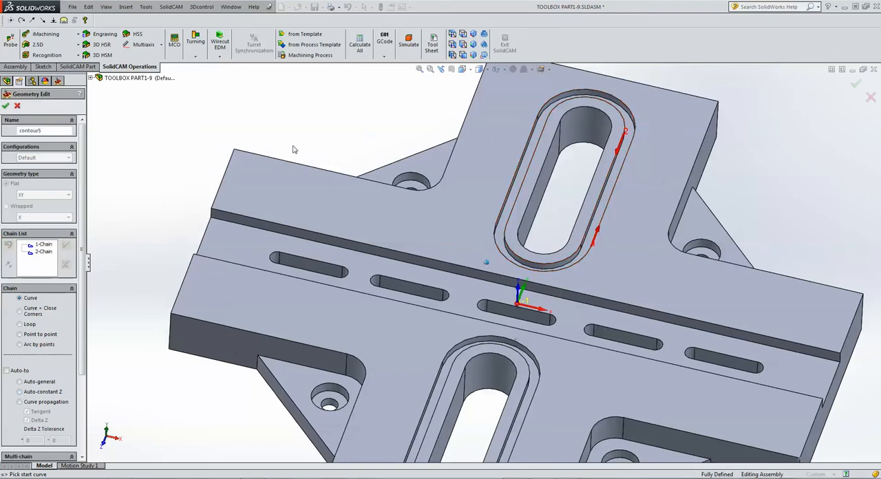
scroll(415, 260, "down", 1)
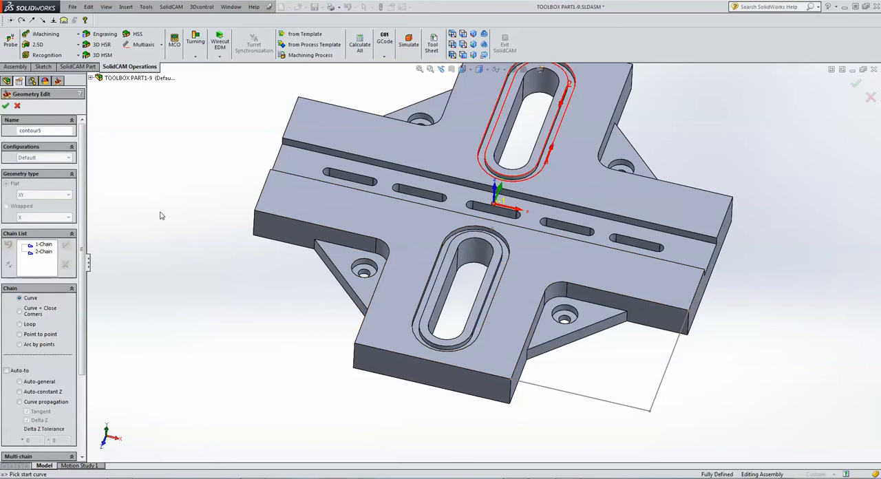
left_click(5, 106)
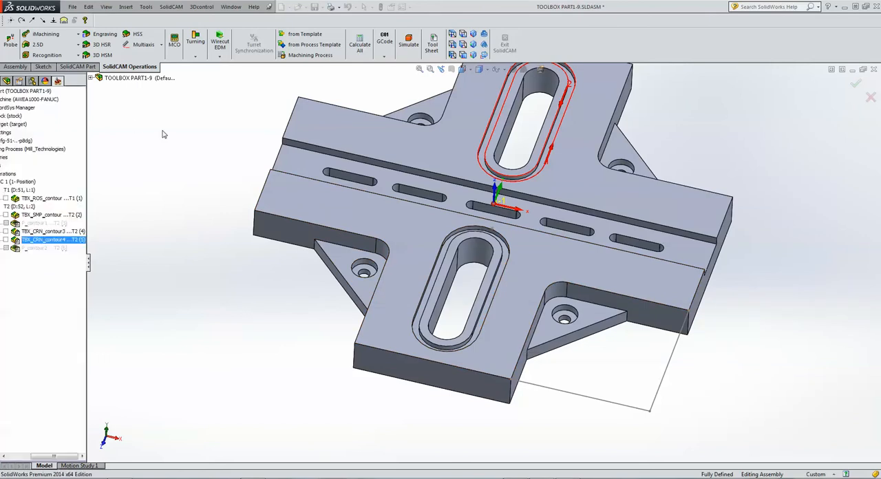
Add a new end mill with 3 mm diameter and 3 mm arbor diameter and select it for the profile operation.
left_click(133, 124)
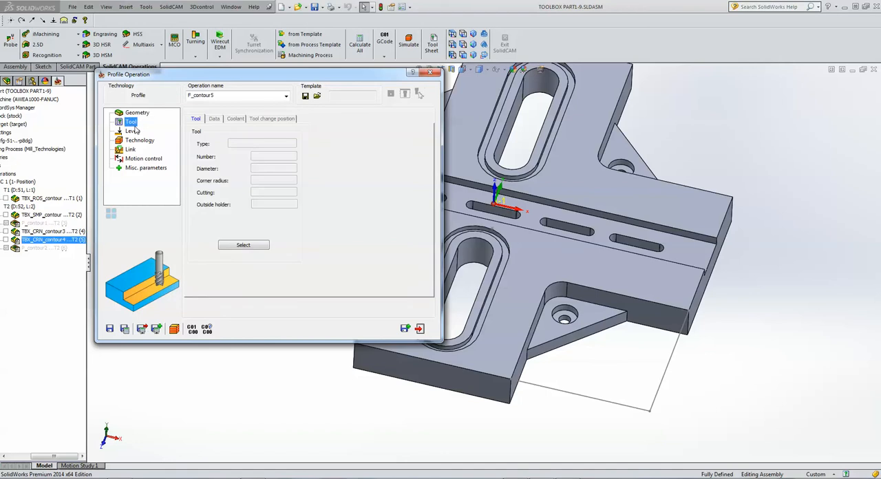
left_click(242, 246)
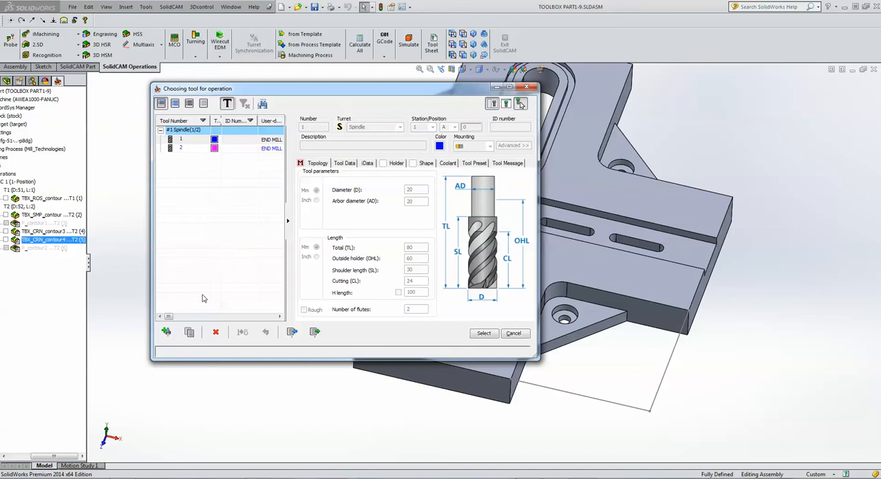
left_click(166, 332)
left_click(307, 150)
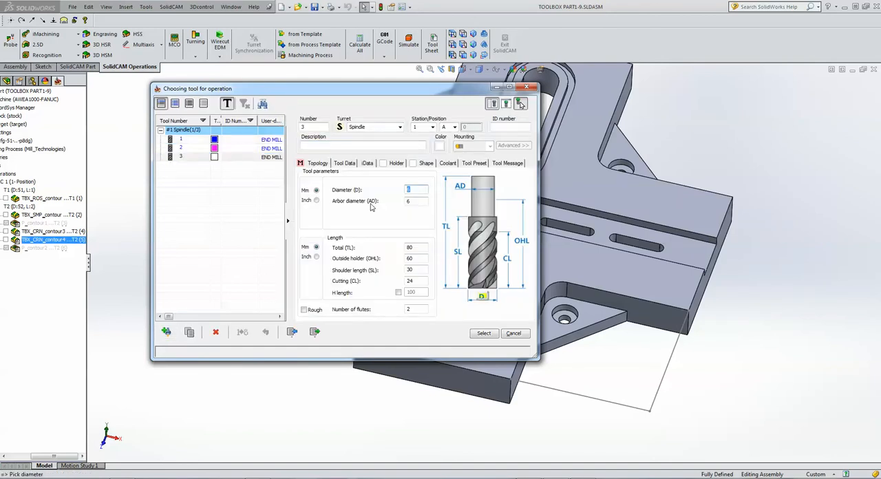
left_click(411, 200)
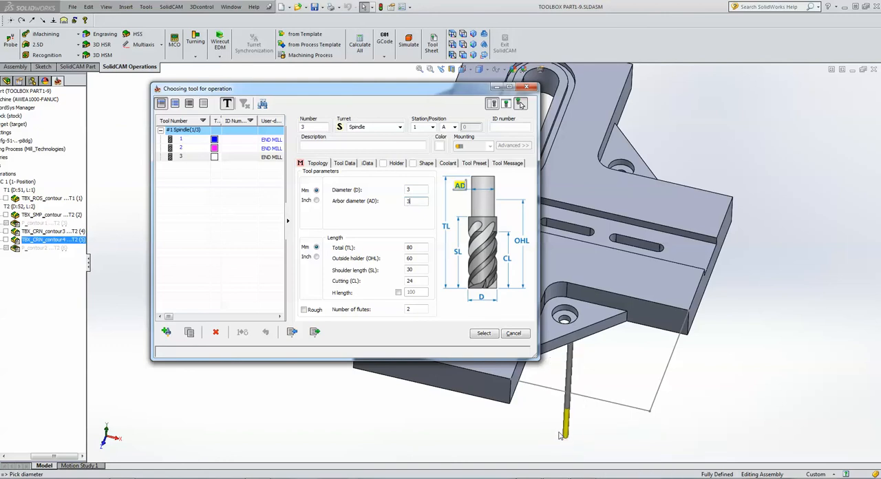
left_click(484, 334)
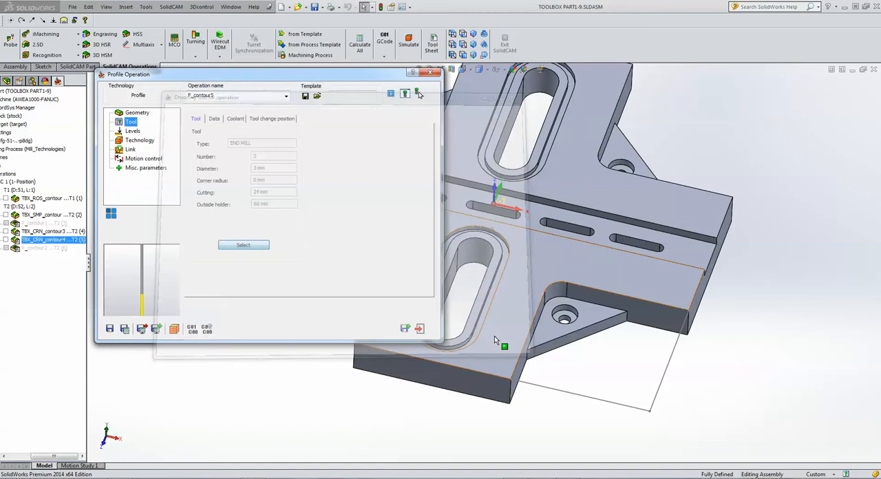
Pick the part's top face as the upper level and the groove's floor for the profile depth, and open the technology settings.
left_click(133, 131)
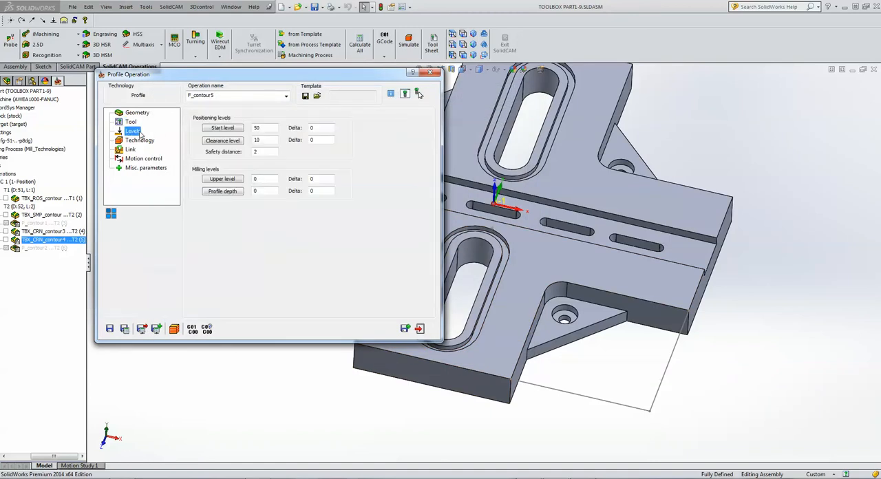
left_click(223, 180)
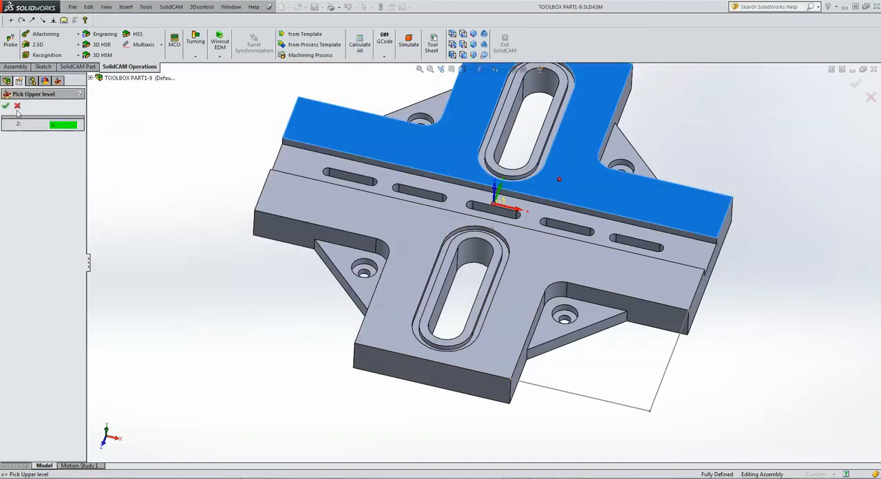
left_click(6, 107)
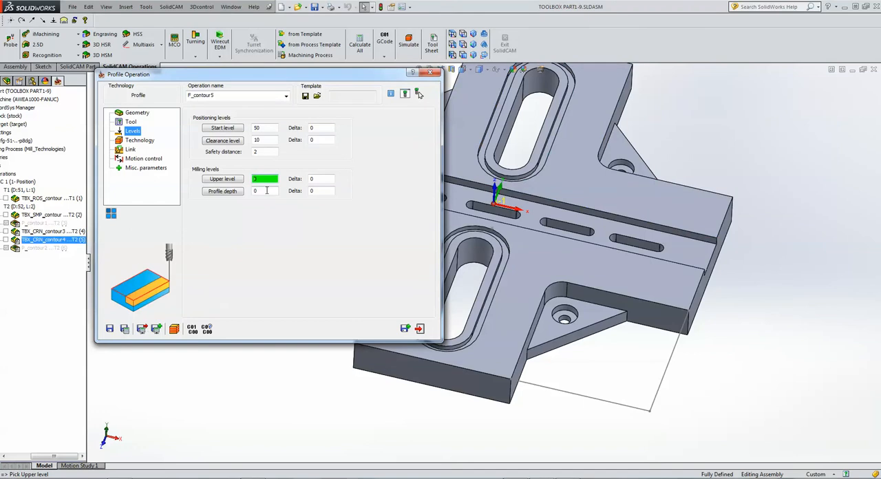
left_click(550, 144)
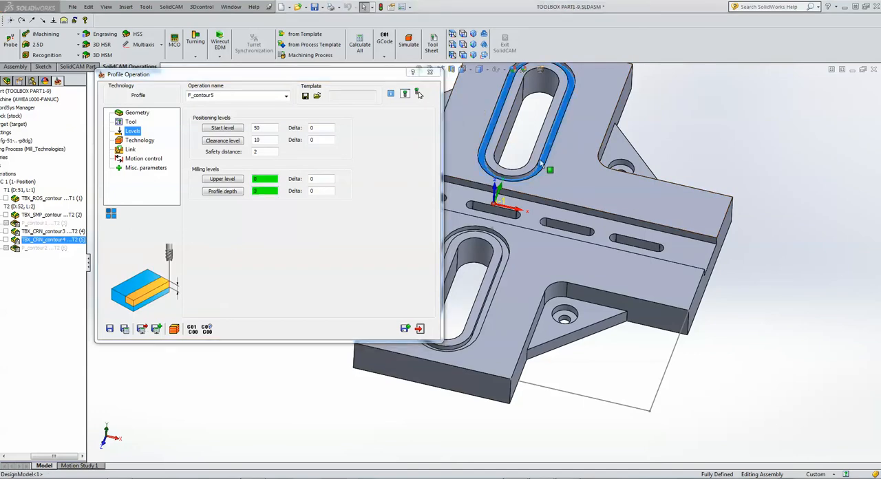
left_click(140, 141)
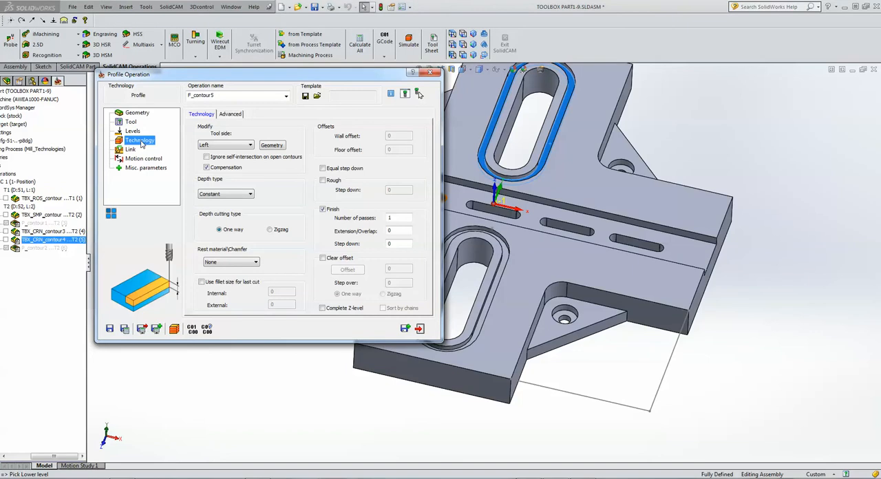
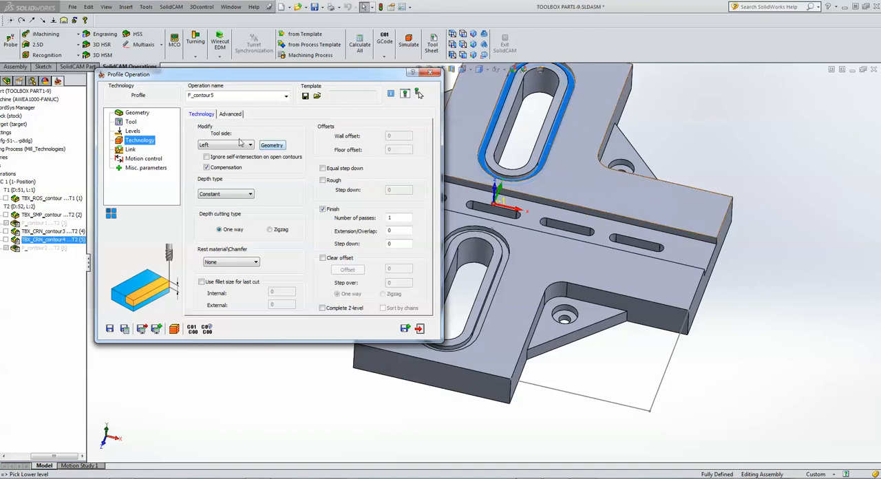
Open the profile's geometry modification and set the tool side to Center for the groove chains.
left_click(271, 146)
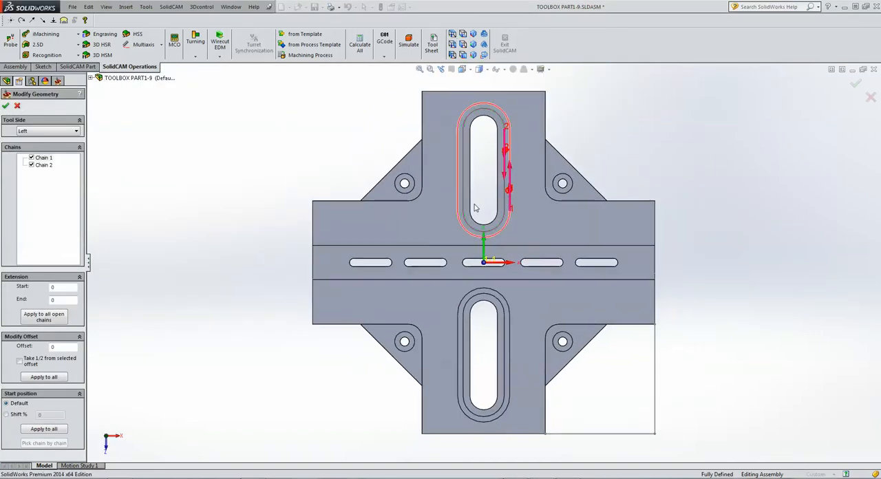
scroll(475, 205, "down", 3)
scroll(476, 204, "up", 2)
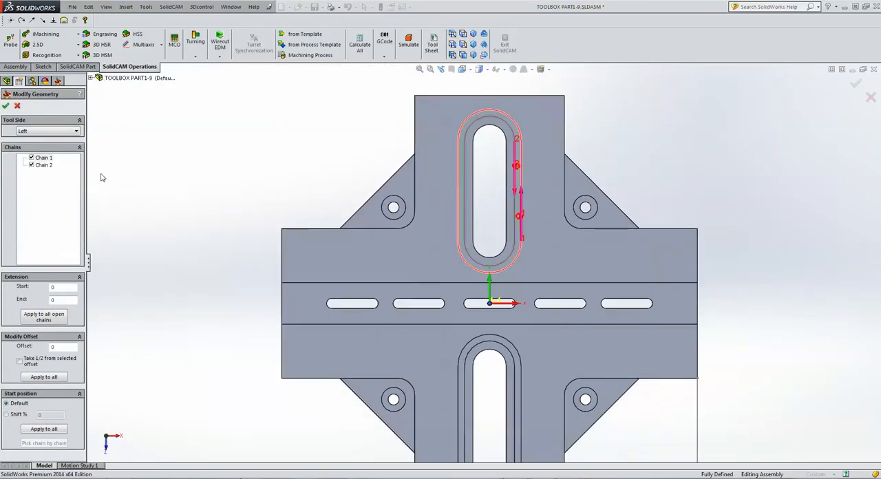
left_click(63, 132)
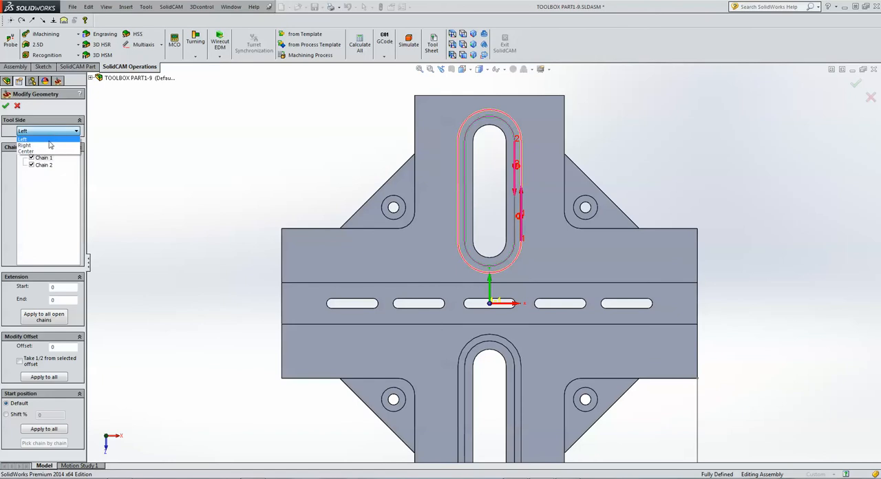
left_click(43, 152)
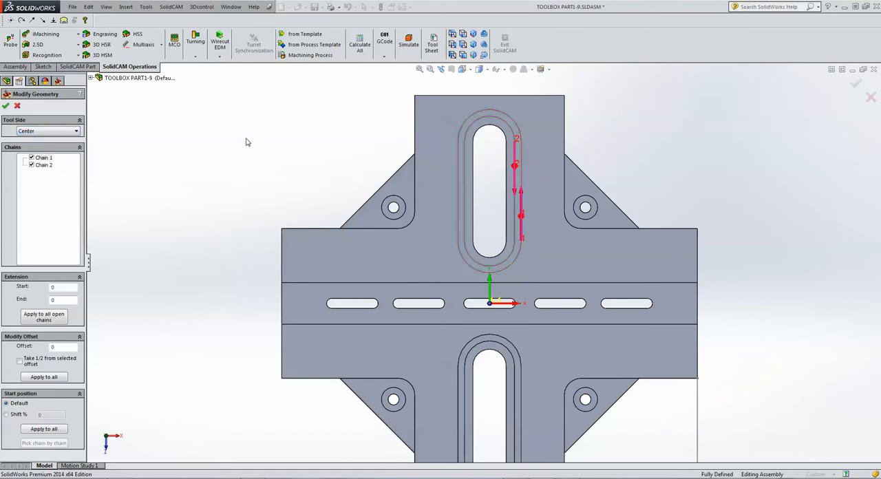
Exclude Chain 2 and offset Chain 1 by -2, taking half the distance to the groove's inner edge, and accept the modified geometry.
left_click(31, 165)
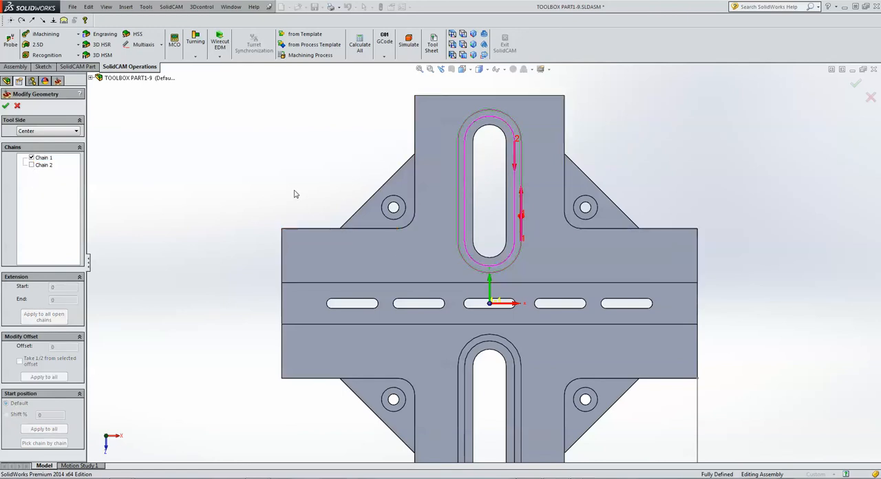
left_click(45, 158)
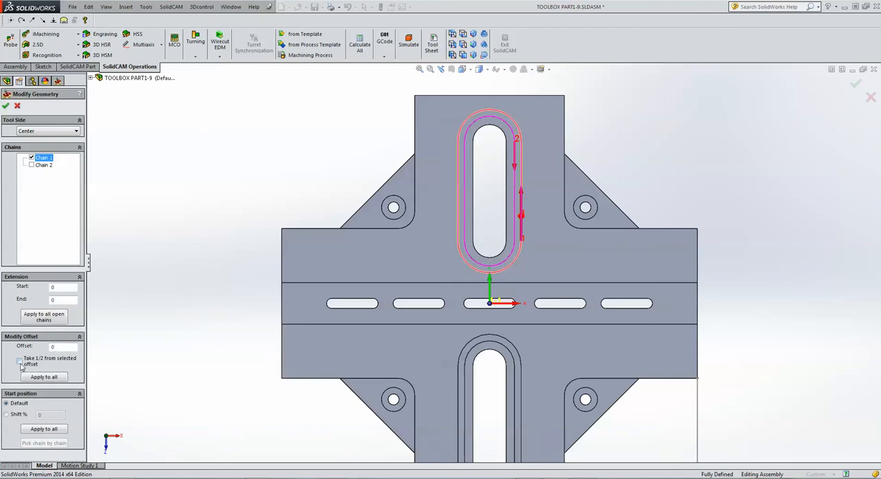
left_click(20, 366)
left_click(516, 218)
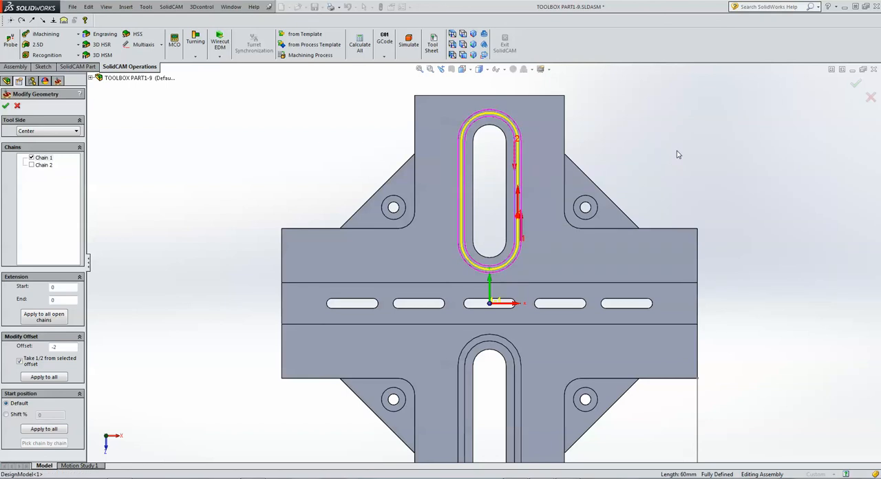
left_click(5, 106)
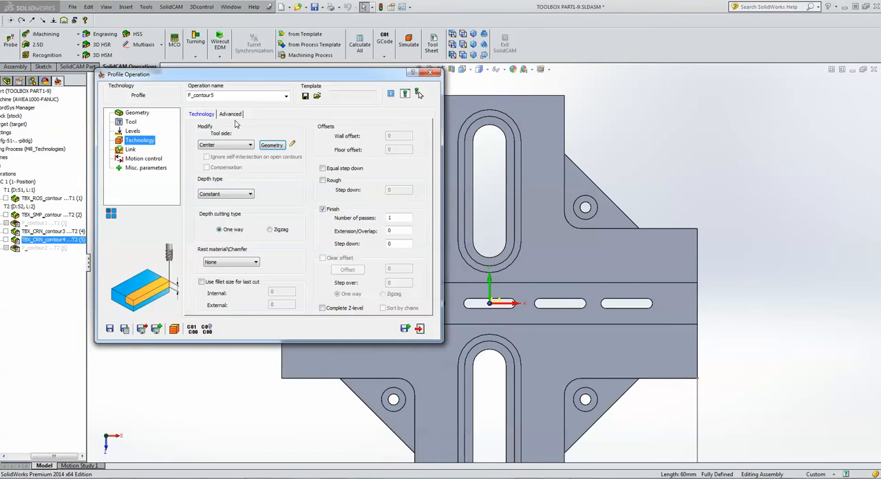
Set the profile's depth type to Helical with a finish step down of 0.5, and save and calculate the operation.
left_click(215, 195)
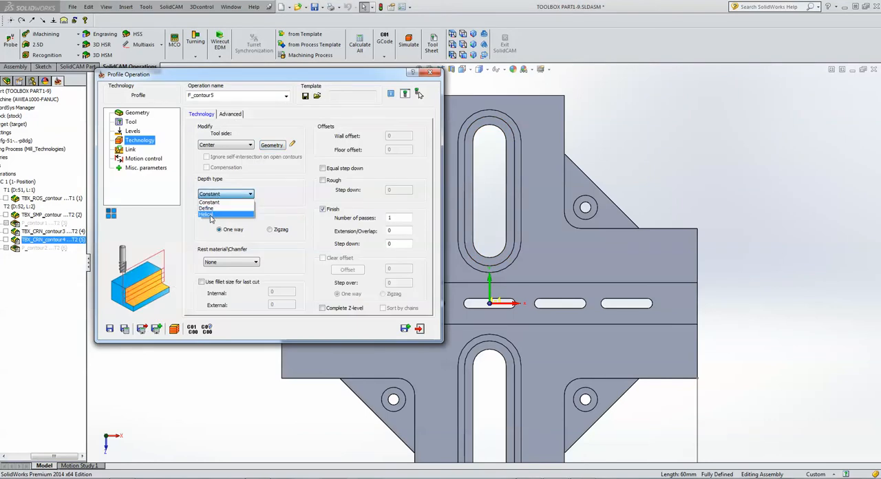
left_click(208, 215)
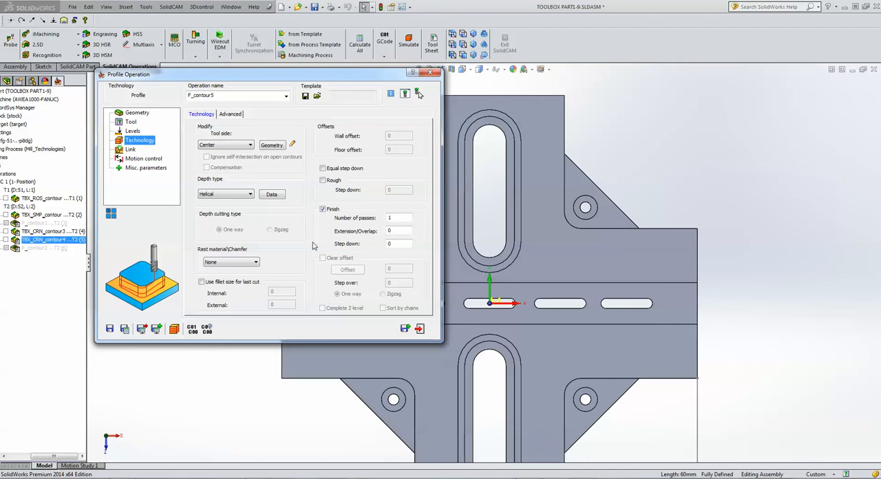
left_click(391, 243)
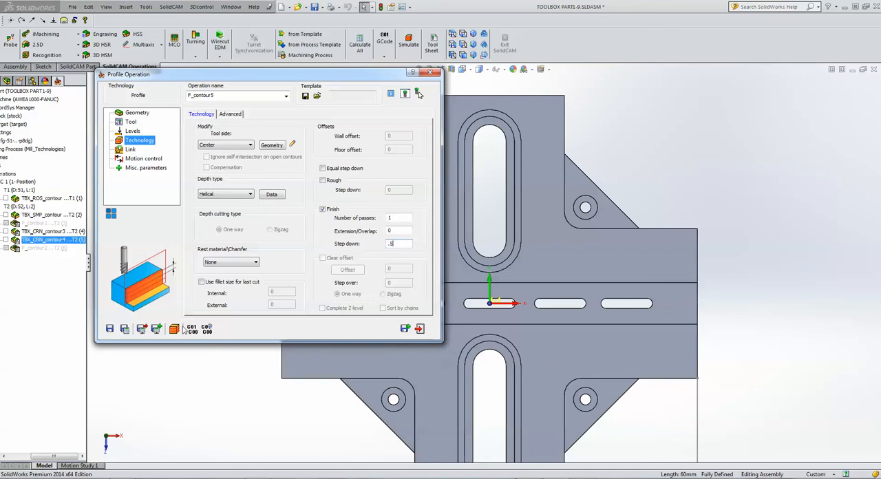
left_click(125, 330)
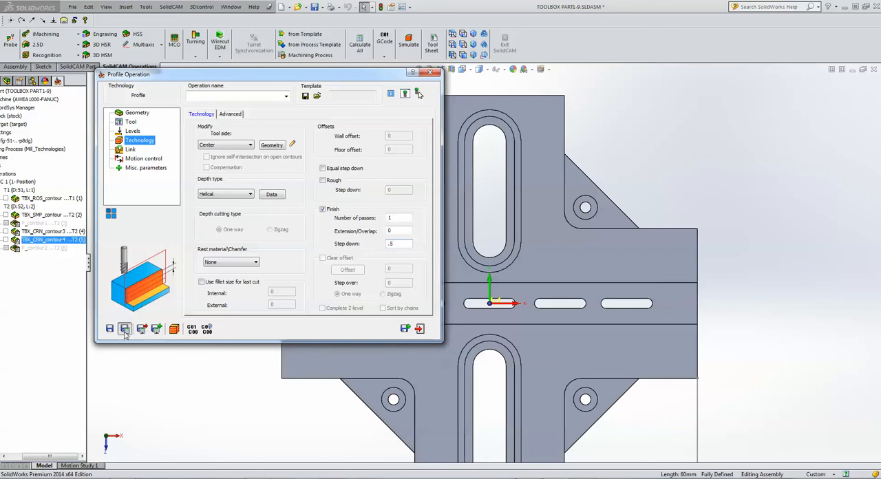
Play the Host CAD simulation of the upper slot's groove profile to the end and exit the simulation.
left_click(175, 329)
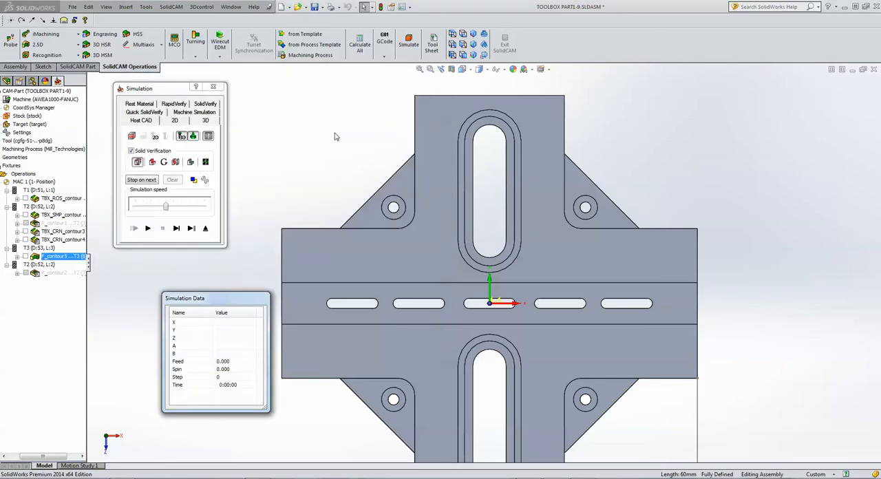
left_click(176, 228)
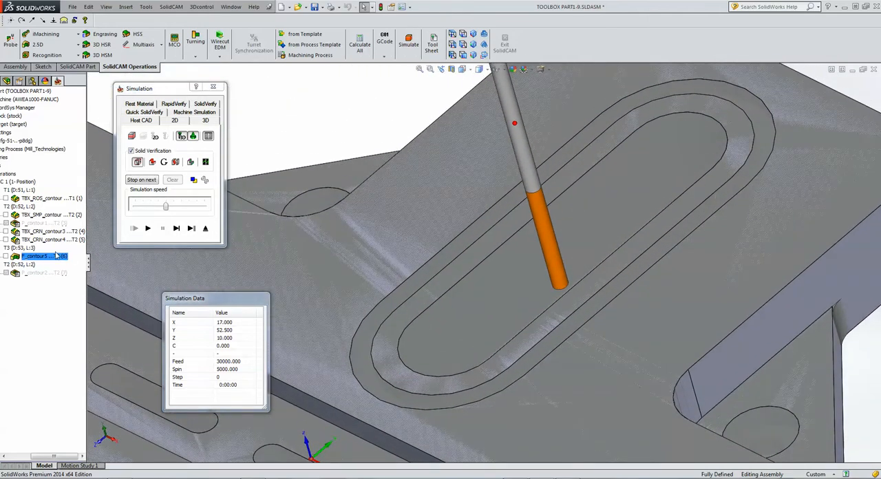
left_click(181, 232)
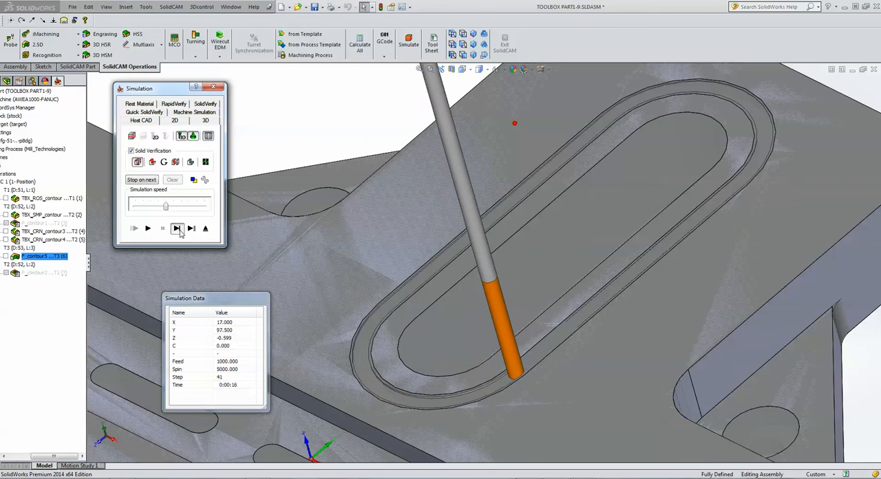
left_click(147, 233)
left_click(147, 231)
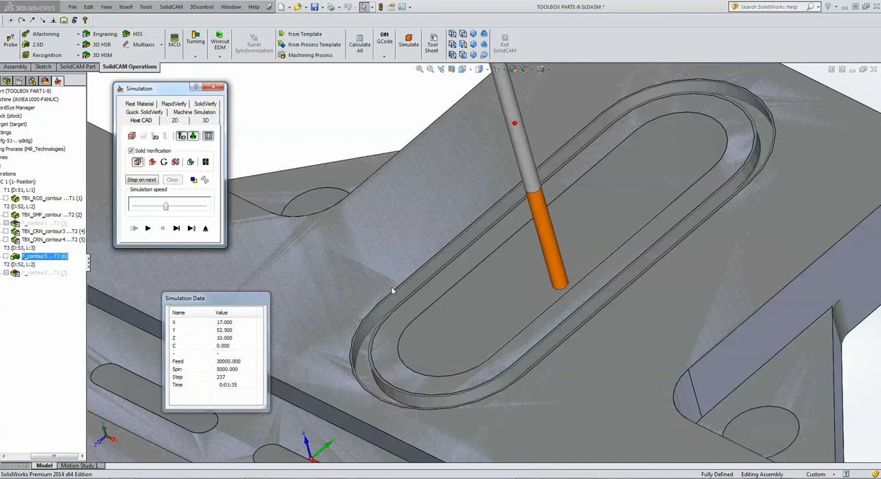
left_click(206, 230)
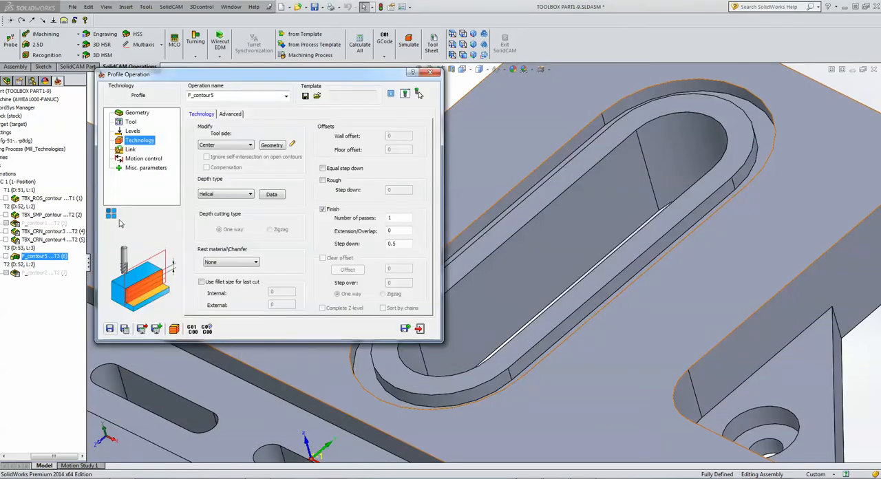
Add a delta rotation transformation to F_contour5 with 2 rotations, a start angle of 0 and a delta angle that reaches the opposite slot.
left_click(111, 215)
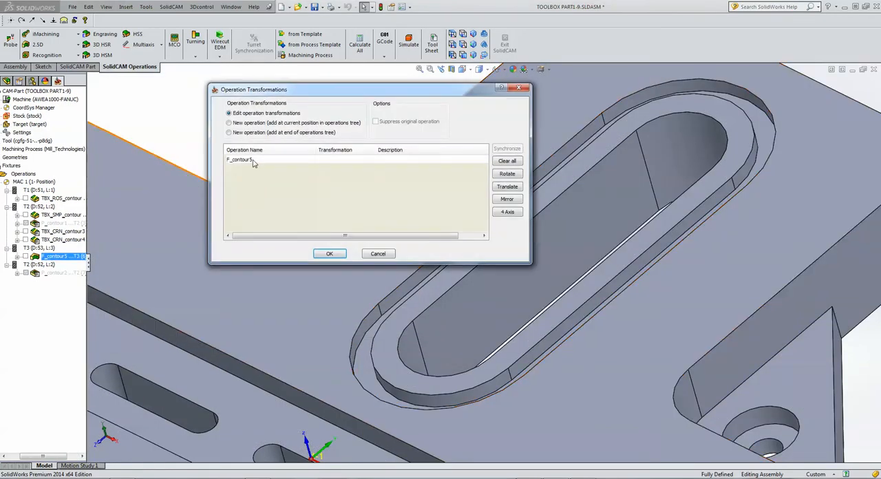
left_click(253, 160)
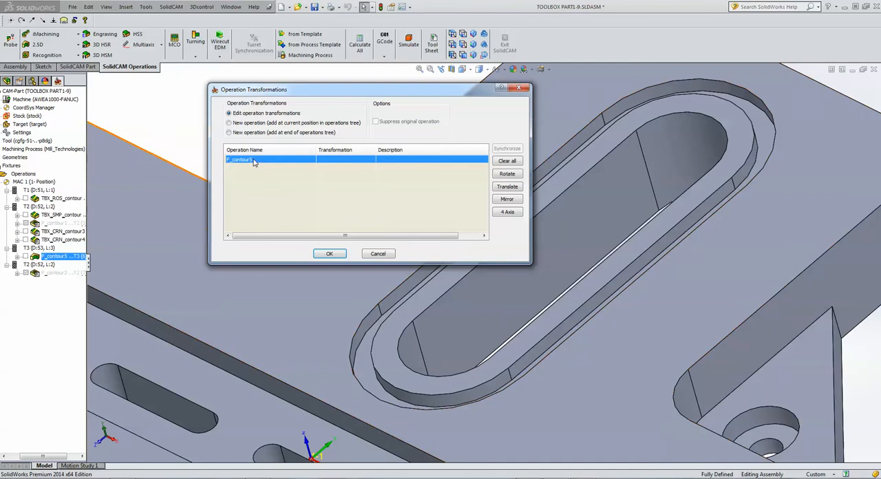
left_click(509, 174)
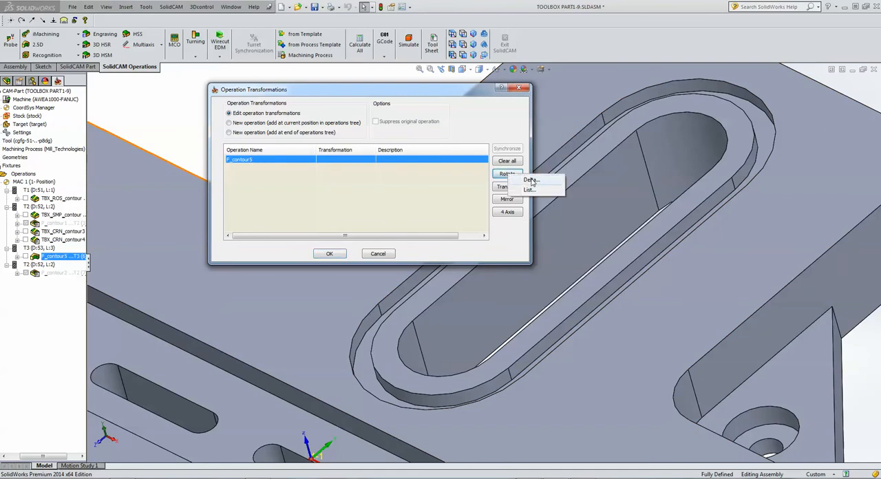
left_click(531, 180)
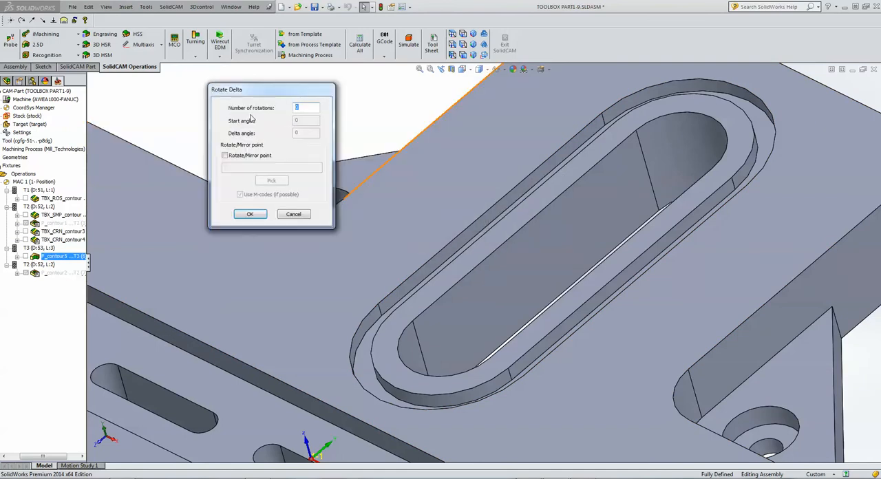
type("1")
type("2")
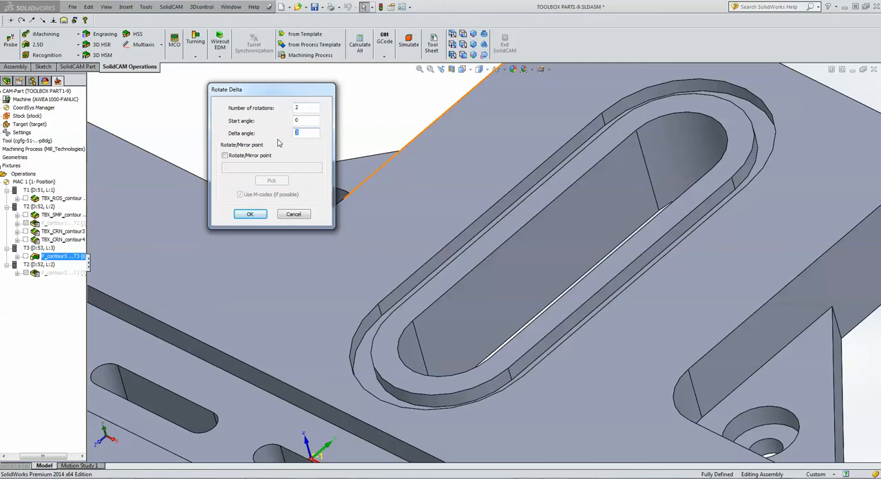
type("18")
left_click(249, 214)
left_click(328, 254)
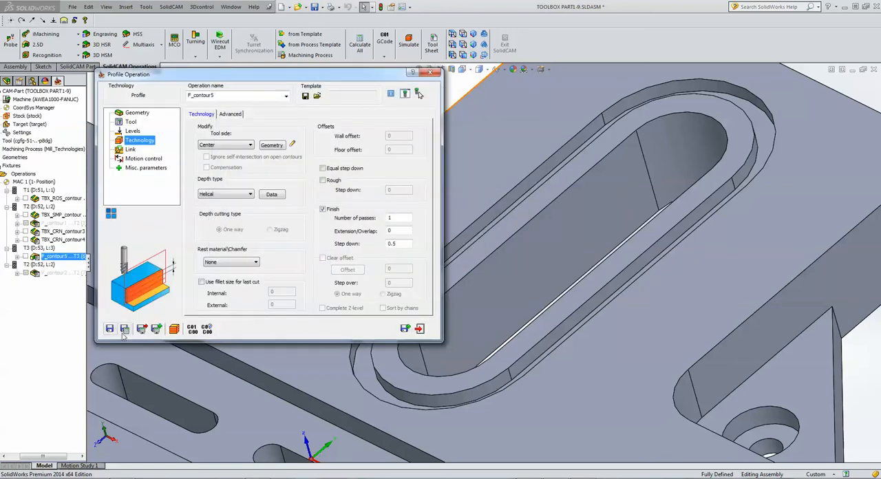
Simulate the rotated groove profile on both slots in Host CAD, inspect the machined groove up close, and exit the simulation.
left_click(174, 329)
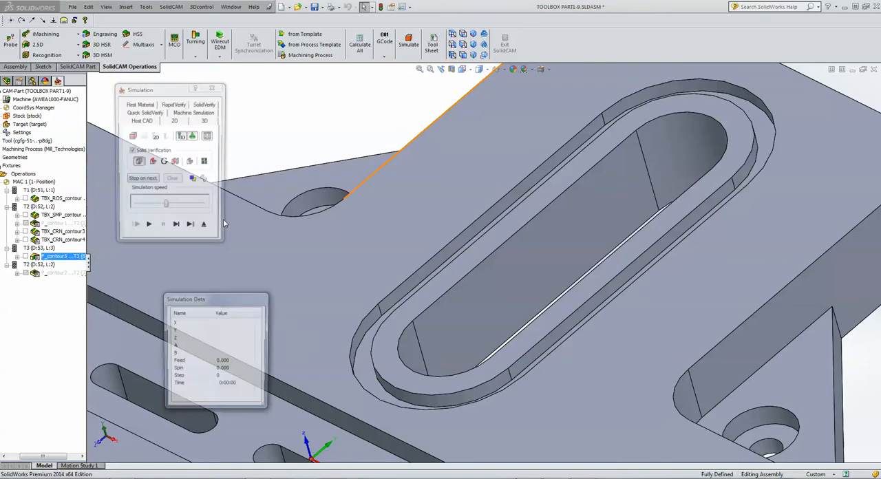
scroll(290, 168, "up", 3)
scroll(291, 168, "up", 3)
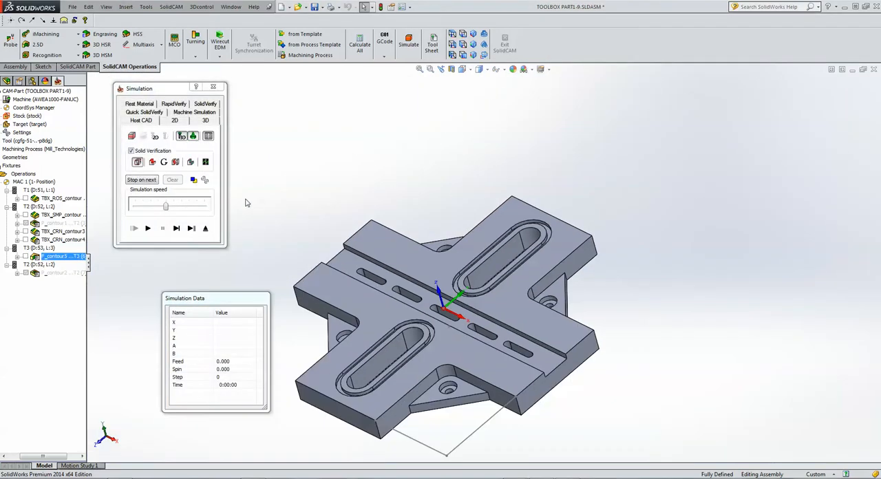
left_click(147, 228)
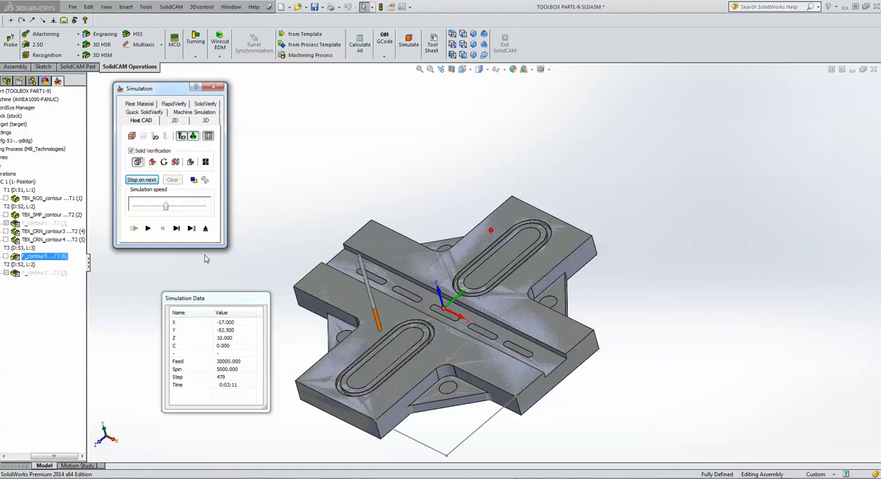
scroll(487, 274, "down", 8)
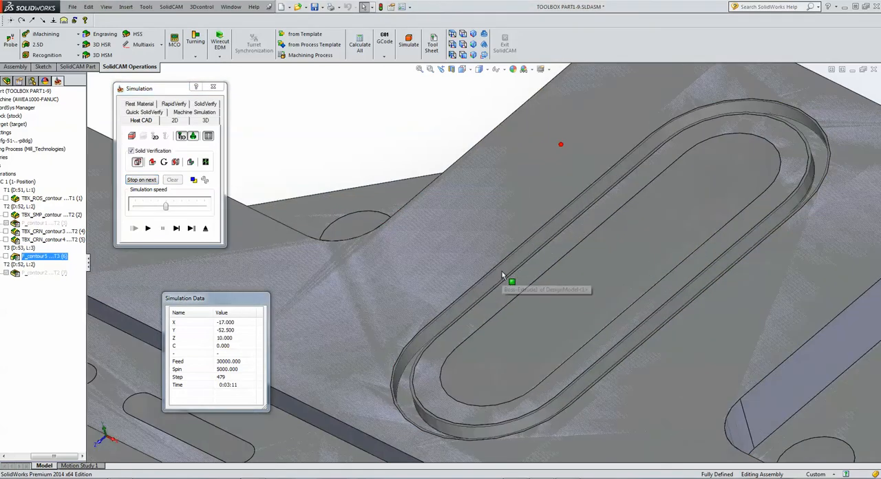
left_click(206, 228)
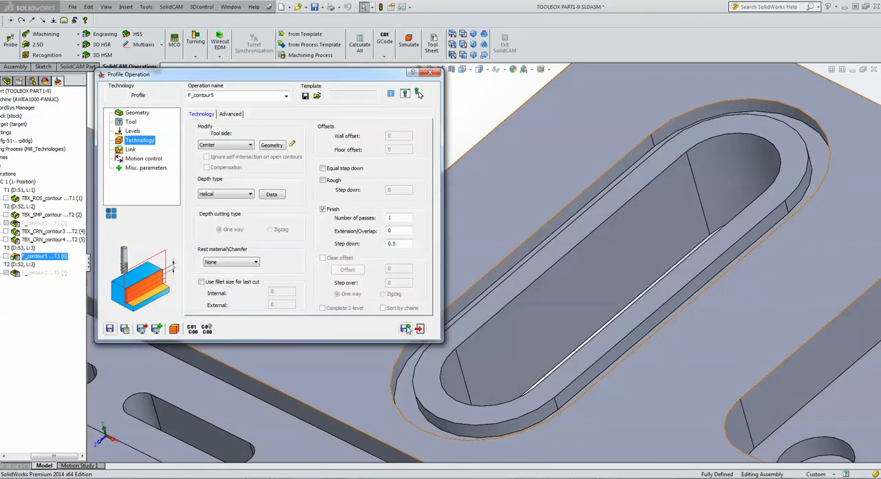
Save F_contour5 as a duplicate operation and include the second chain in the copy's modified geometry.
left_click(405, 329)
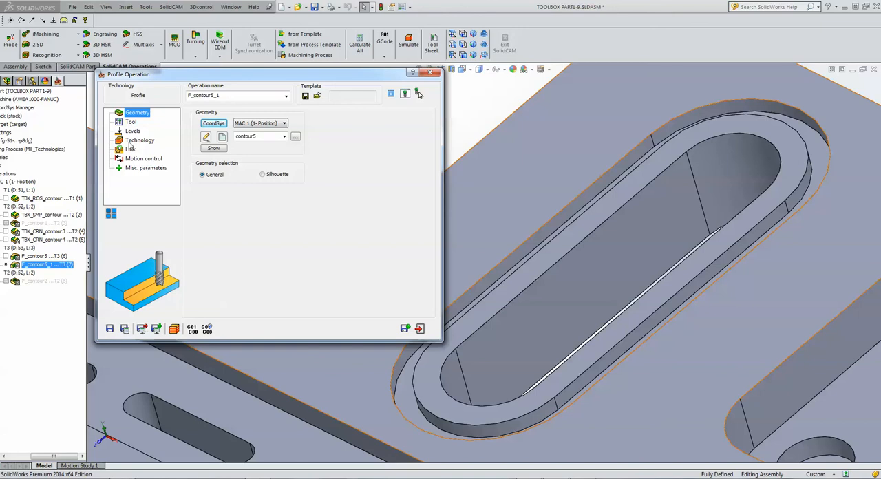
left_click(137, 141)
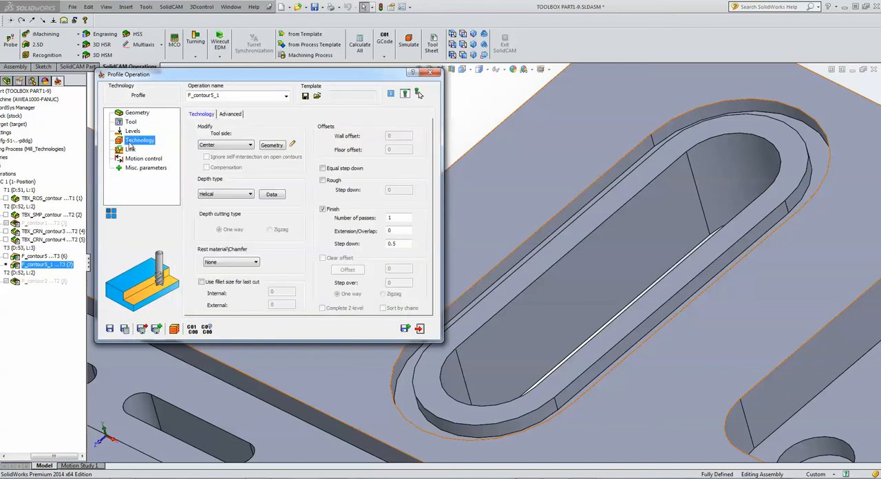
left_click(270, 146)
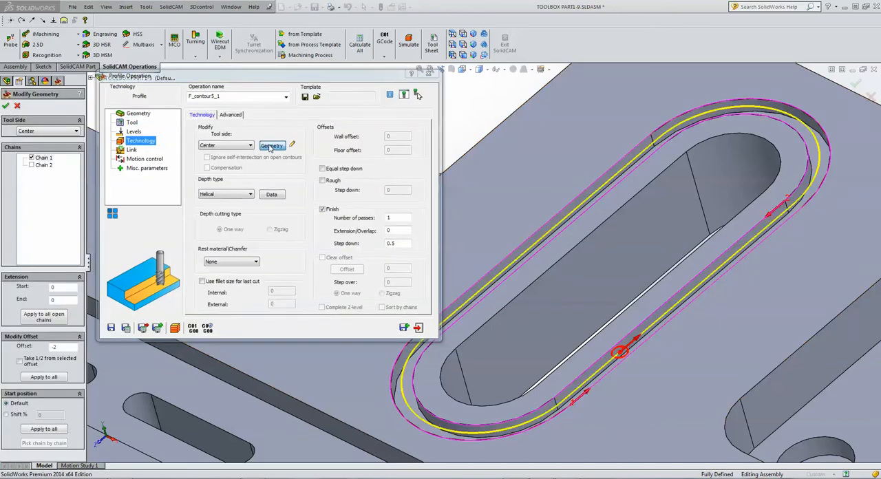
left_click(31, 165)
left_click(452, 34)
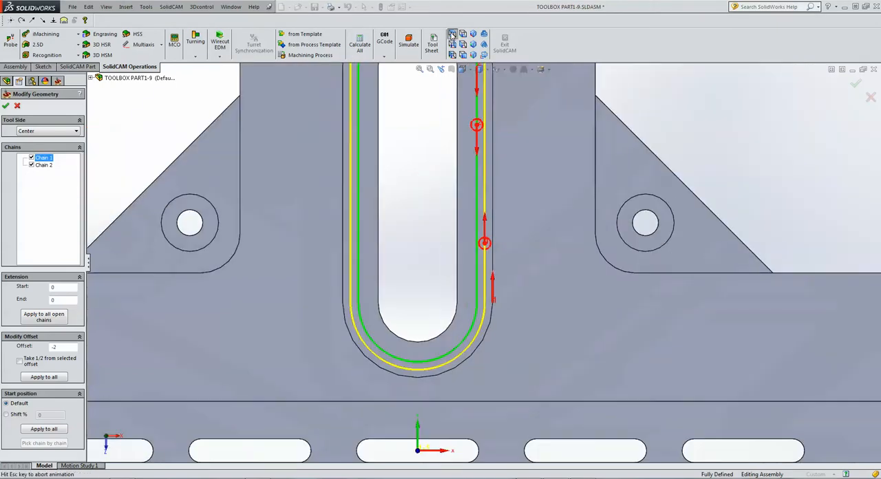
Set the tool side to Left with an offset of 0 applied to all chains, and confirm the modified geometry.
left_click(62, 132)
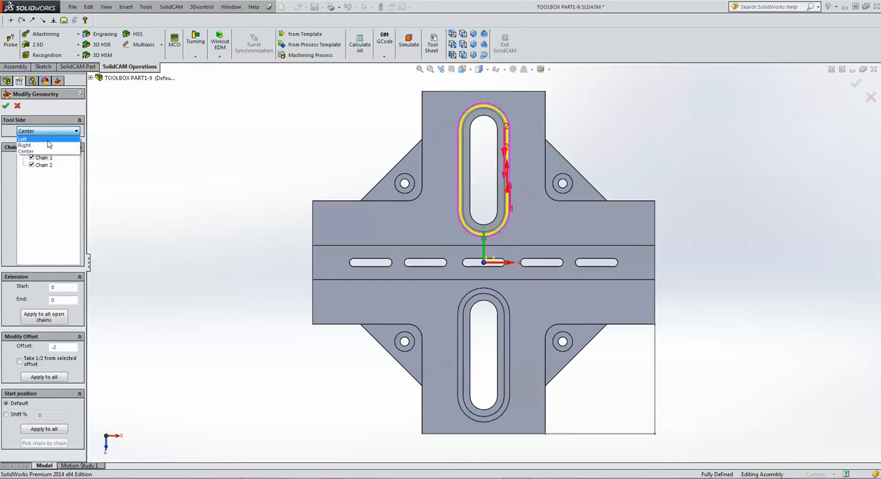
left_click(48, 140)
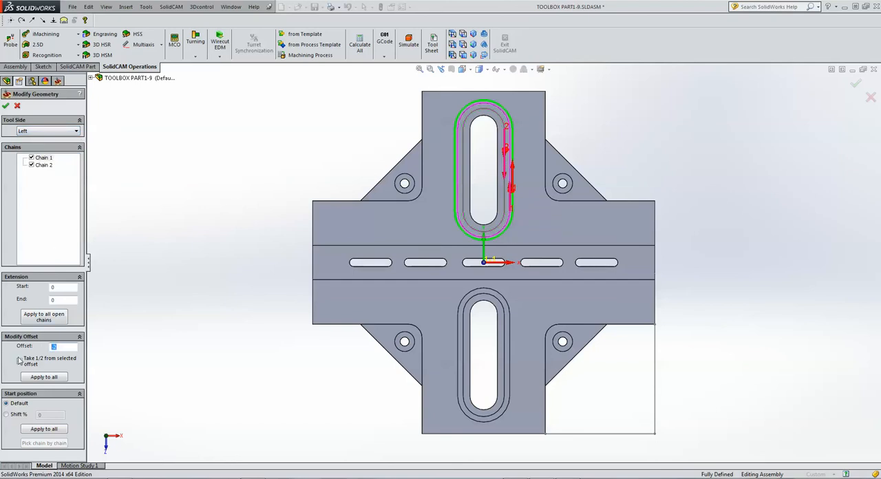
type("0")
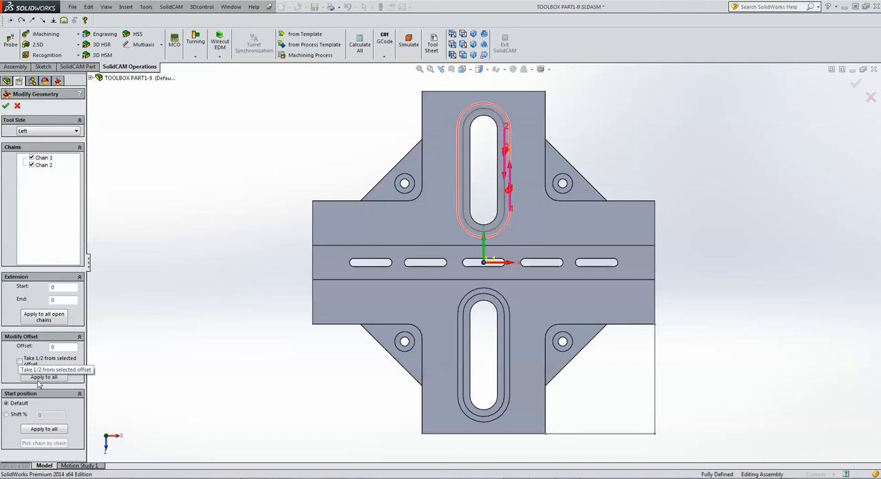
left_click(41, 378)
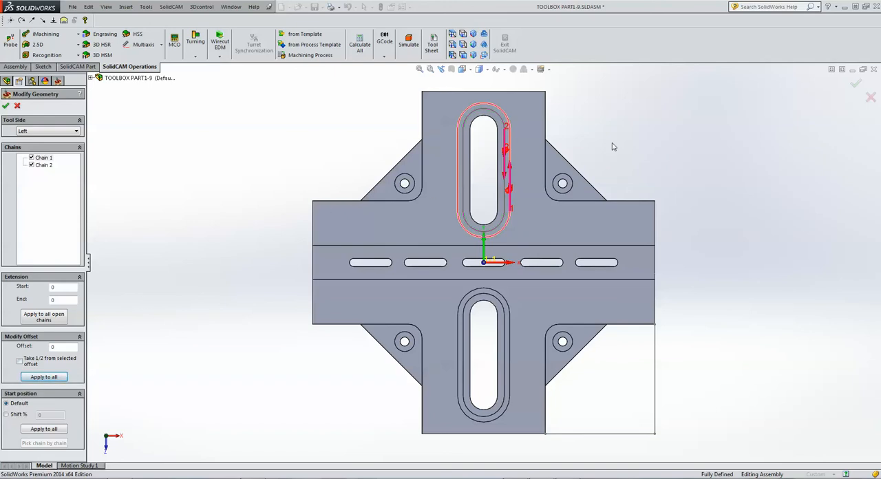
scroll(541, 191, "down", 5)
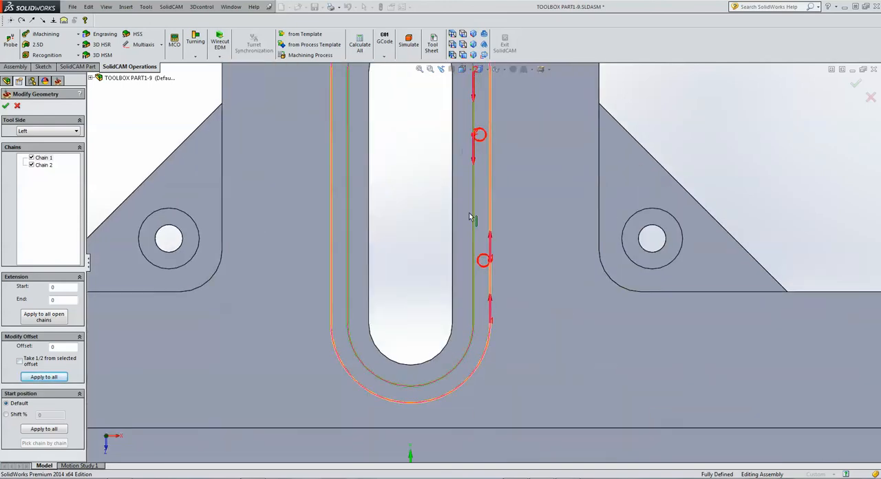
left_click(6, 107)
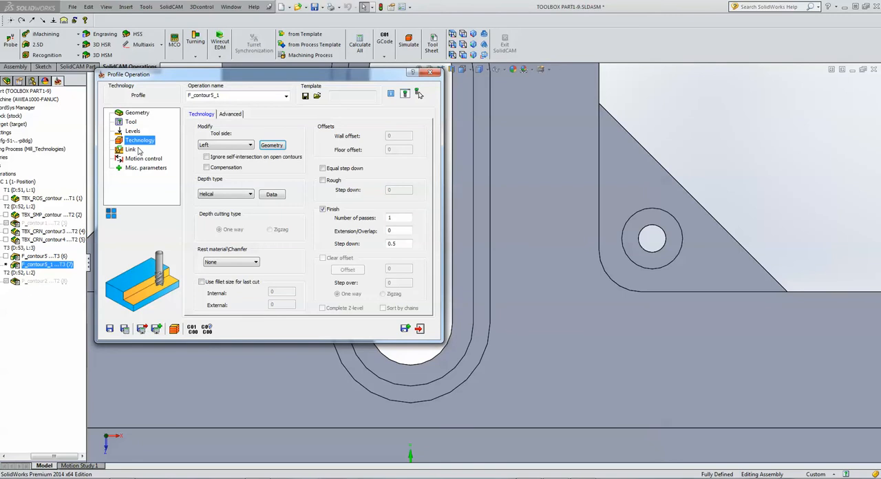
Set the copied profile's depth type to Constant and add an arc lead-in of radius 0.5 with the same lead-out.
left_click(227, 194)
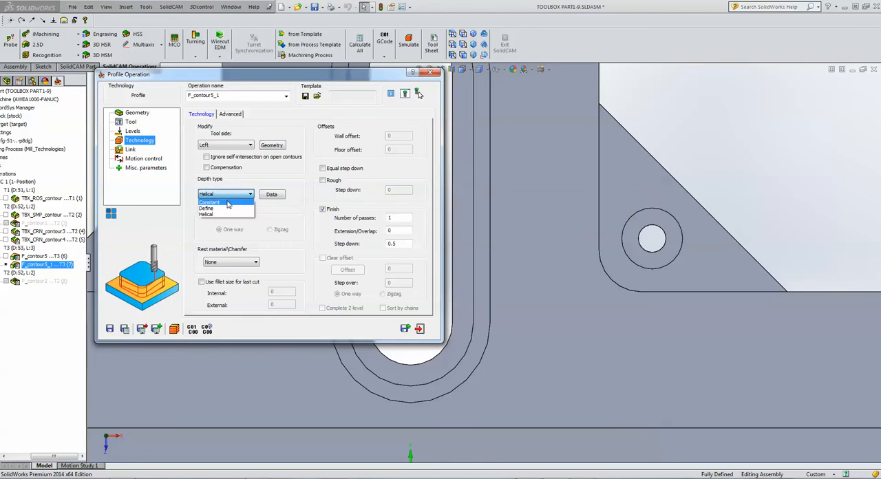
left_click(228, 203)
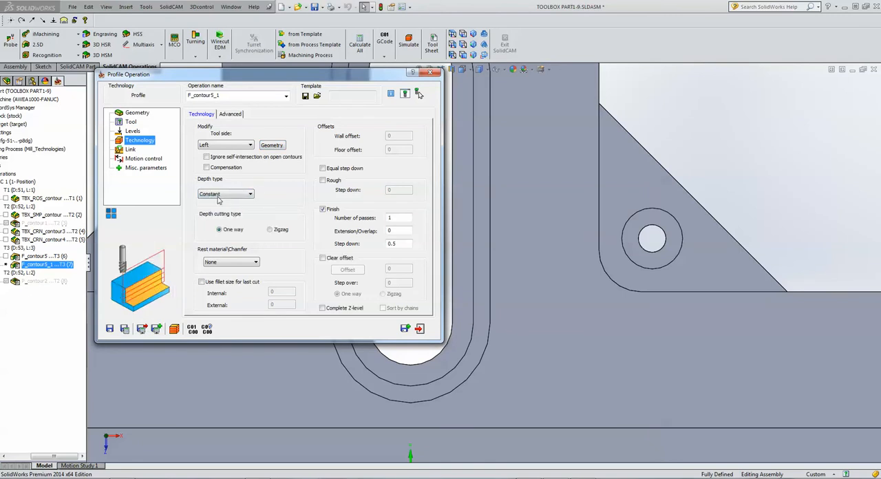
left_click(132, 150)
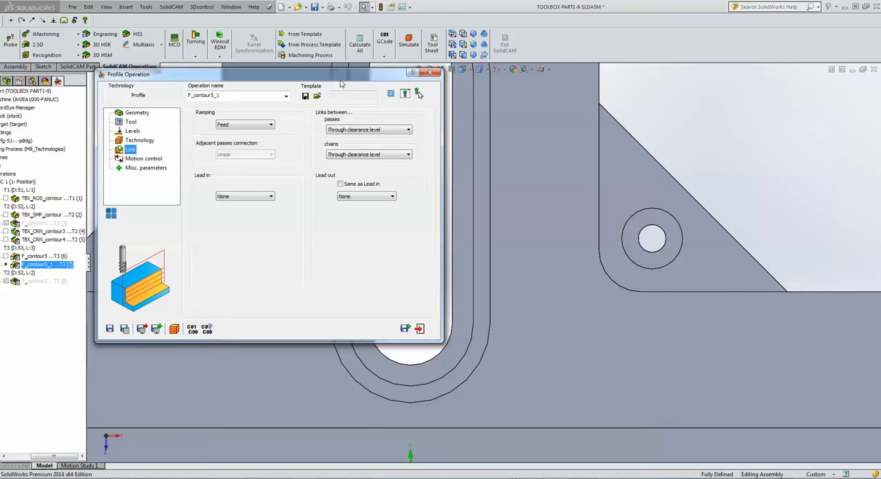
left_click_drag(334, 80, 248, 82)
left_click(183, 199)
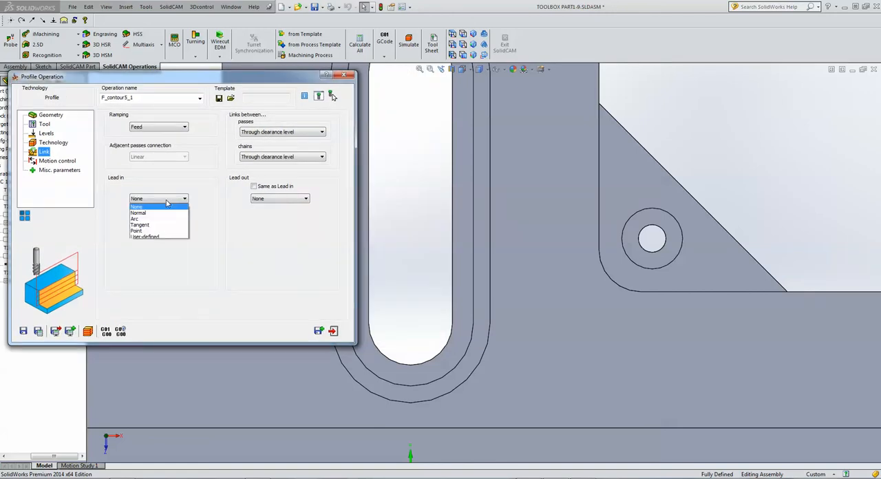
left_click(156, 221)
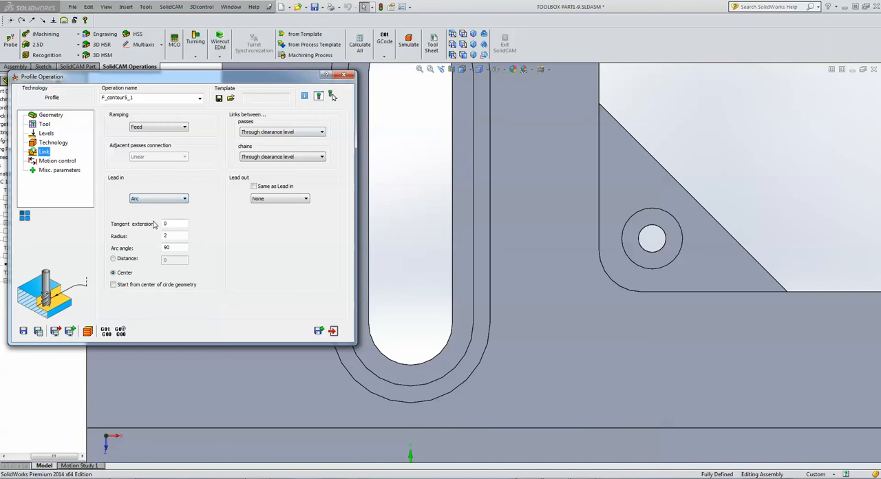
left_click(253, 187)
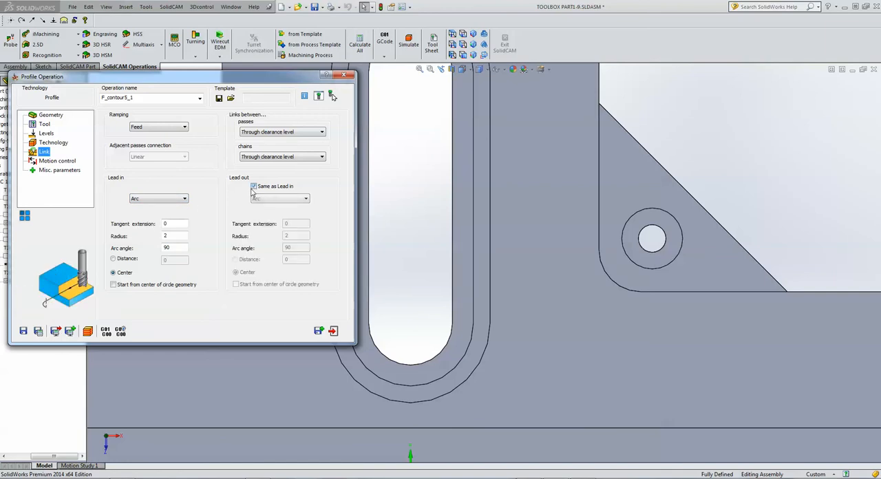
double_click(176, 237)
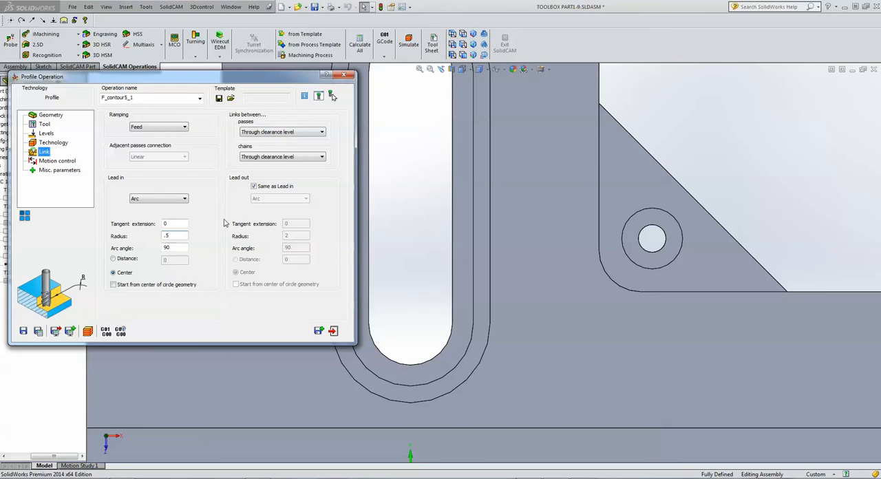
left_click(177, 250)
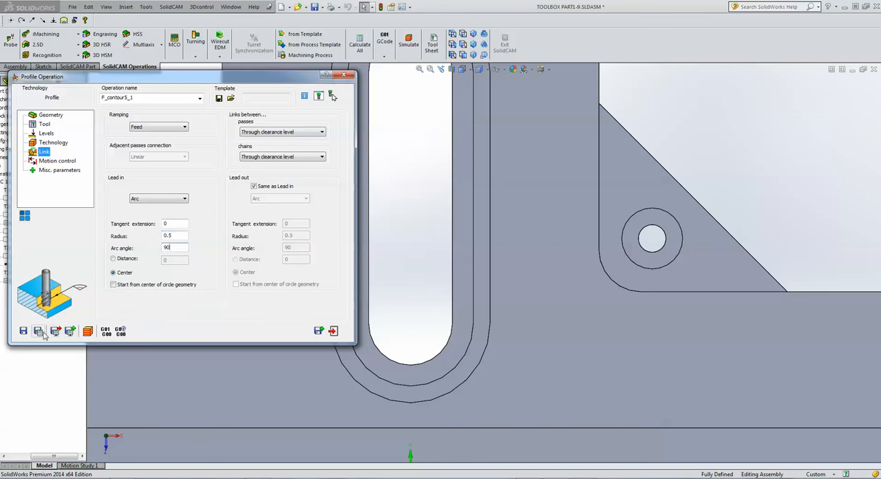
Step through the copied groove profile's Host CAD simulation, play it to the end on both slots, and exit the simulation and operation.
left_click(88, 332)
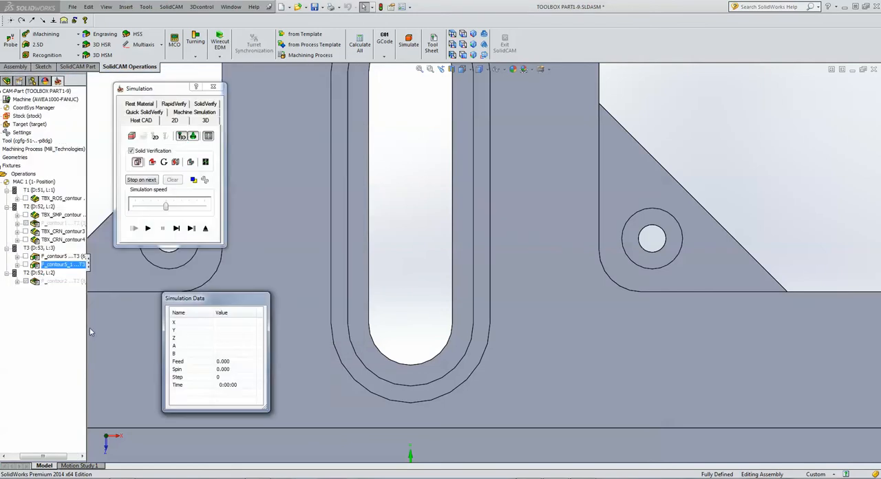
left_click(176, 229)
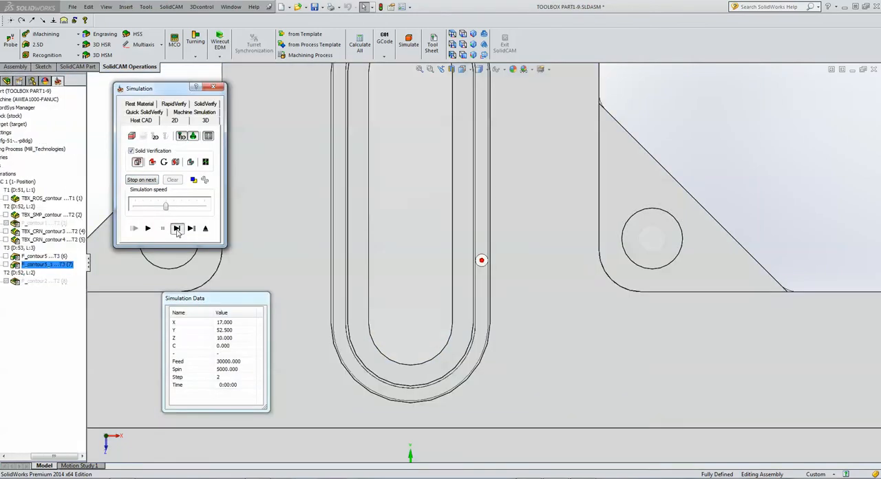
left_click(176, 229)
left_click(177, 228)
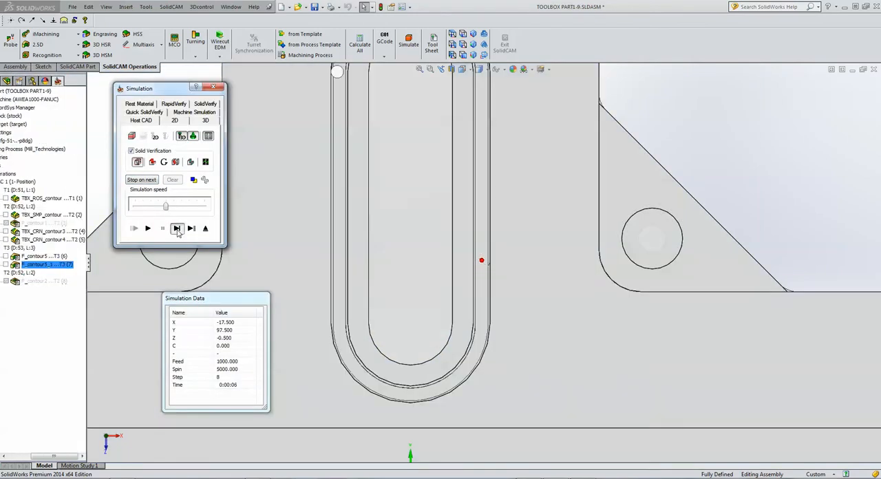
left_click(176, 229)
left_click(176, 228)
left_click(176, 228)
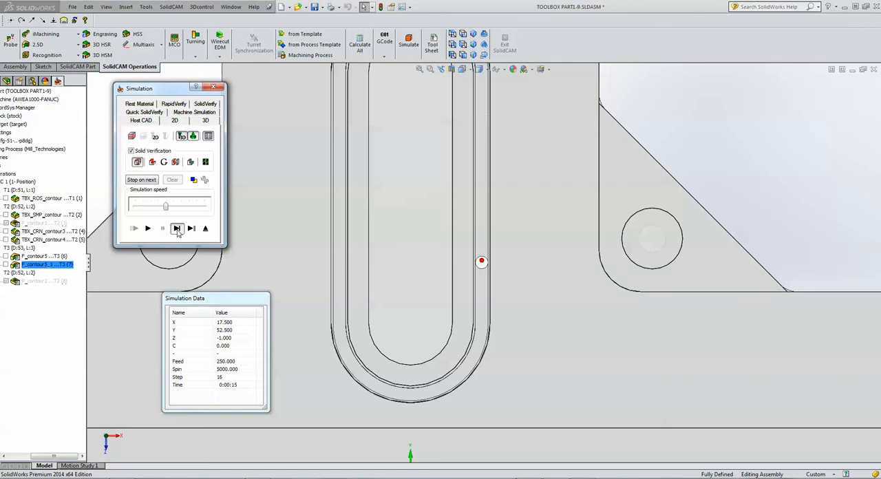
left_click(177, 229)
left_click(176, 229)
left_click(148, 228)
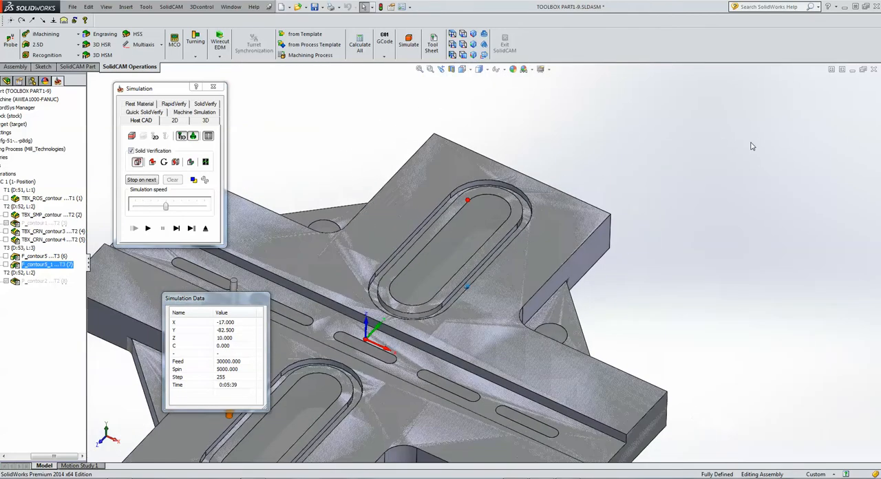
left_click(204, 231)
left_click(333, 331)
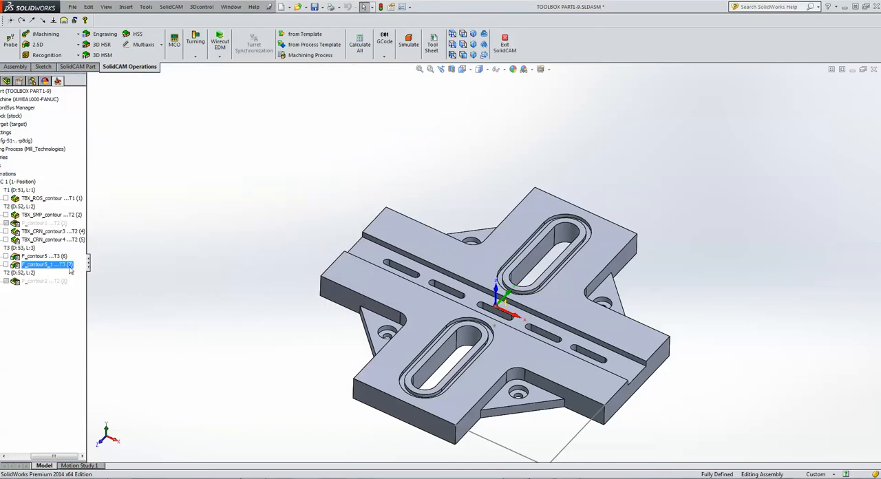
Suppress both groove profile operations, F_contour5 and F_contour5_1.
left_click(54, 258)
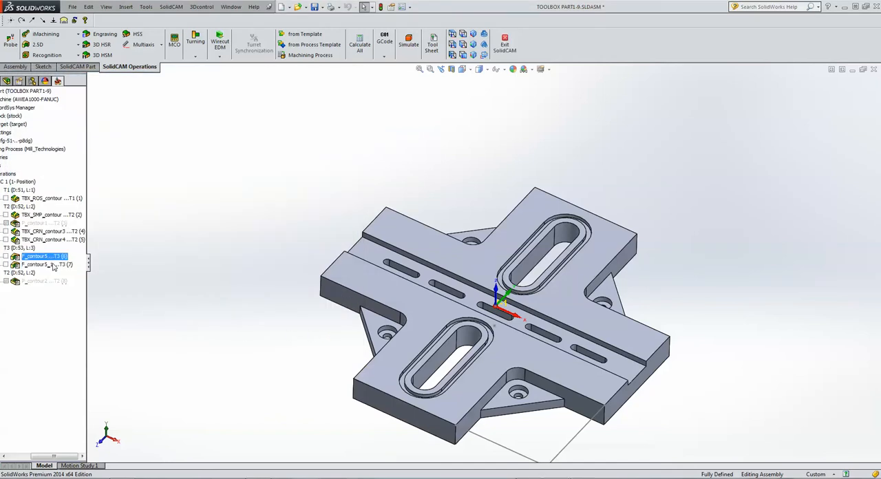
left_click(54, 265, "shift")
right_click(54, 266)
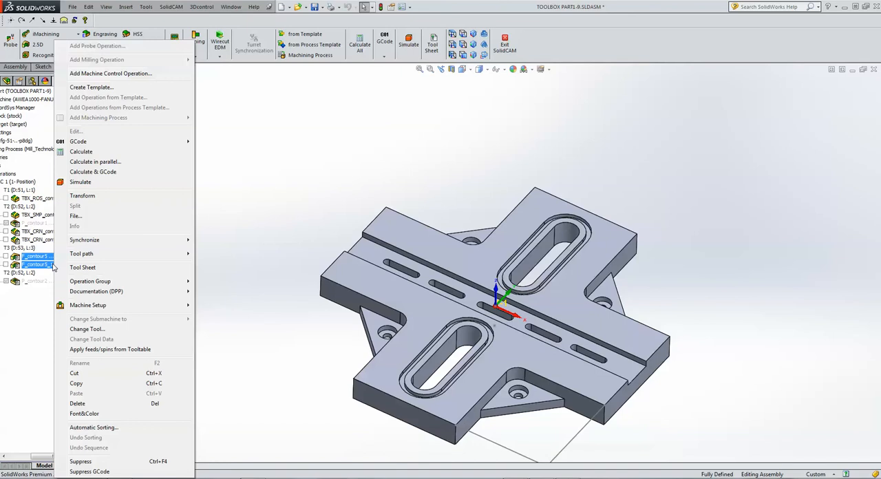
left_click(122, 462)
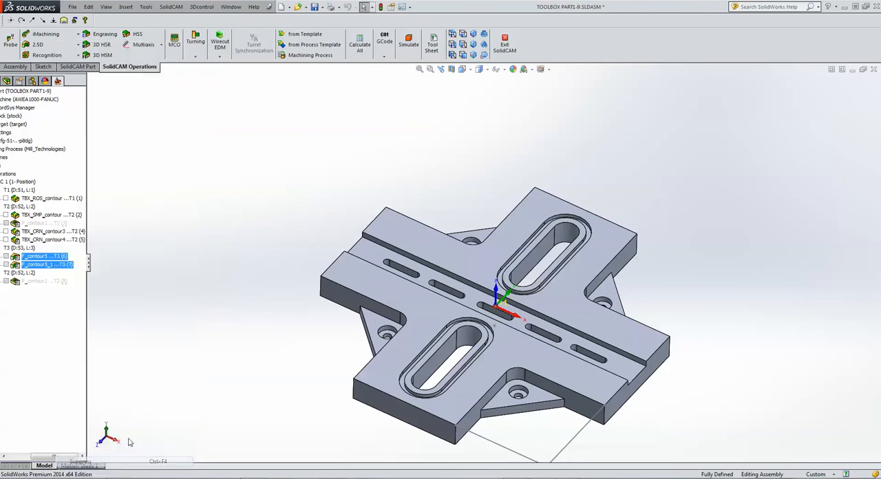
Add a ToolBox cycles operation after the last operation in the list and choose the O-Ring cycle.
left_click(63, 282)
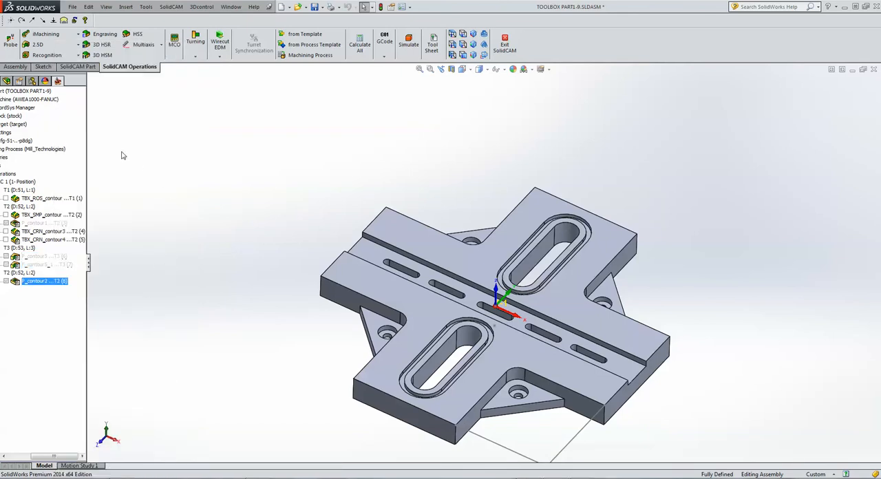
left_click(48, 44)
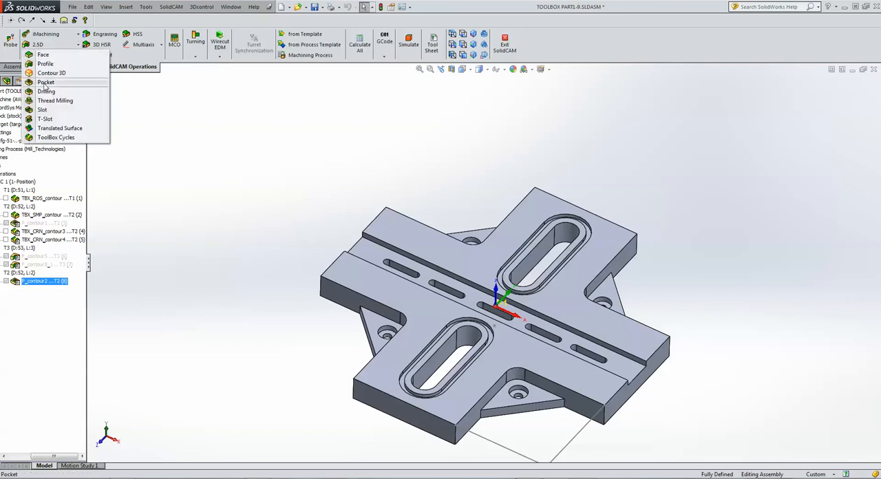
left_click(56, 138)
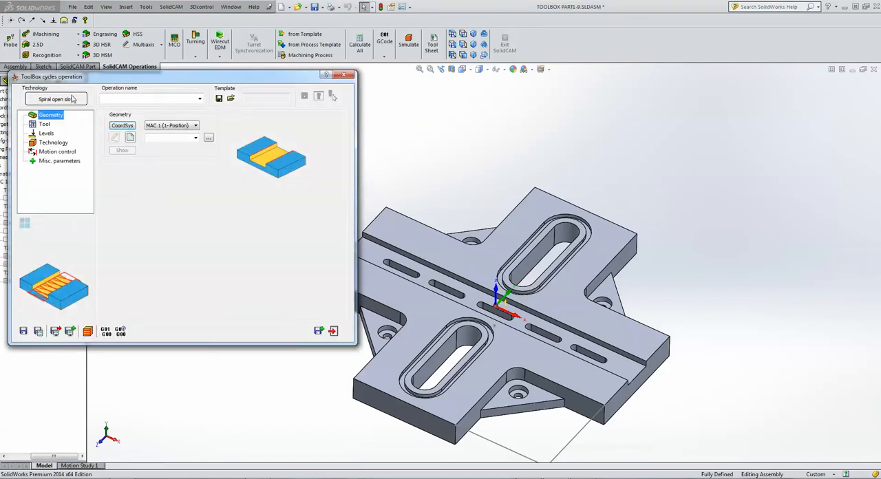
left_click(55, 99)
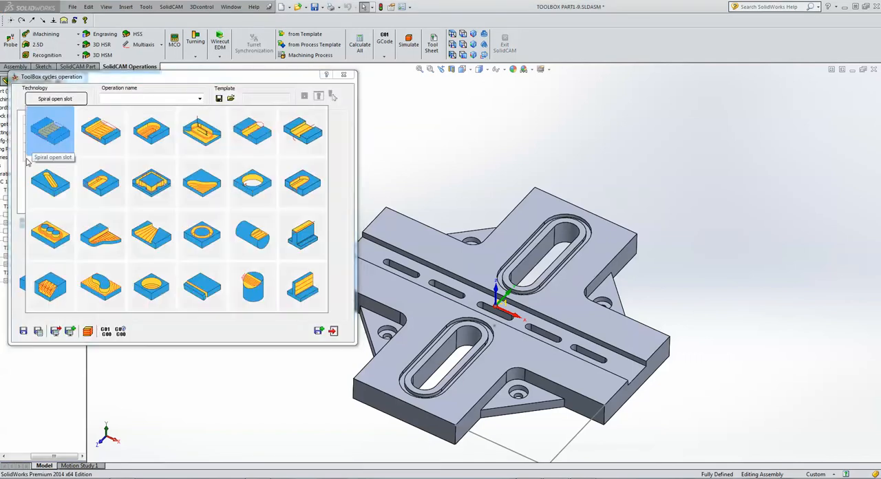
left_click(201, 236)
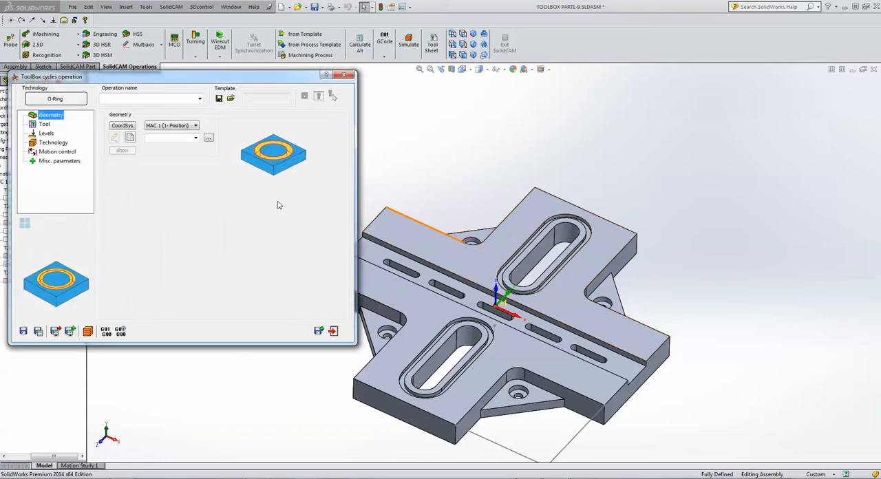
Assign the existing contour5 geometry to the O-Ring cycle and check its chains on the model.
left_click(197, 138)
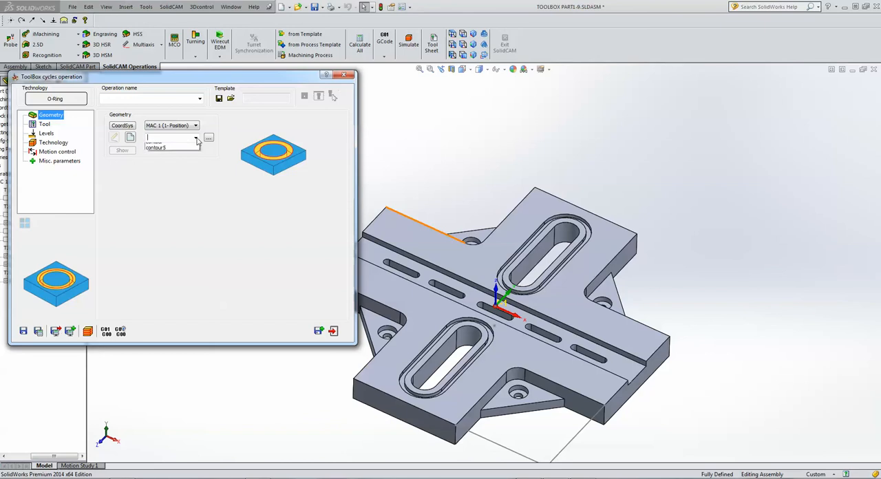
left_click(172, 148)
left_click(122, 150)
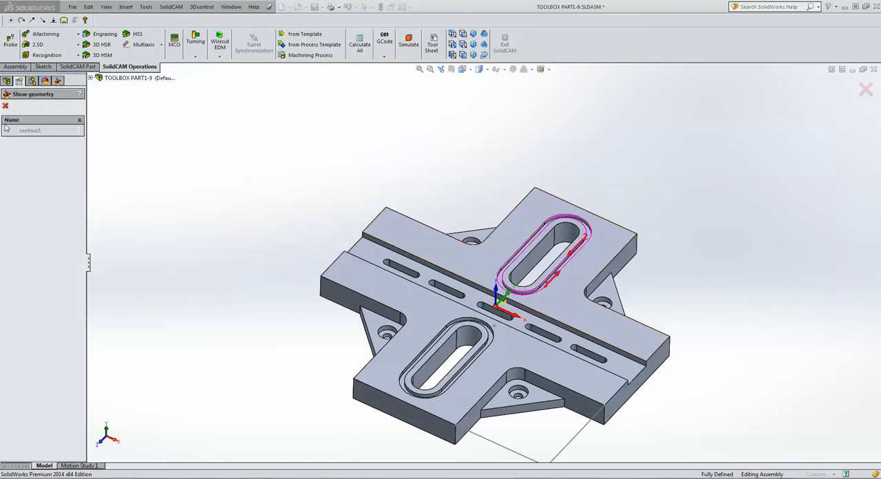
left_click(4, 106)
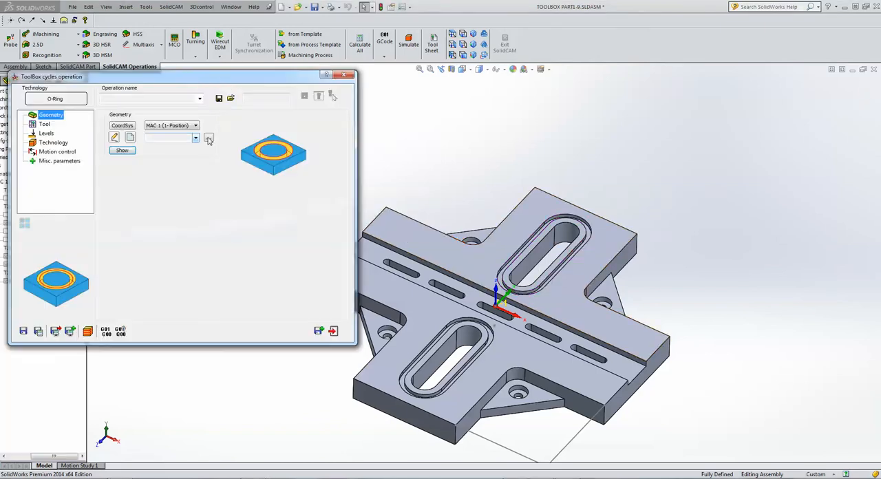
Assign tool number 3, the 3 mm end mill, to the O-Ring cycle.
left_click(44, 124)
left_click(158, 248)
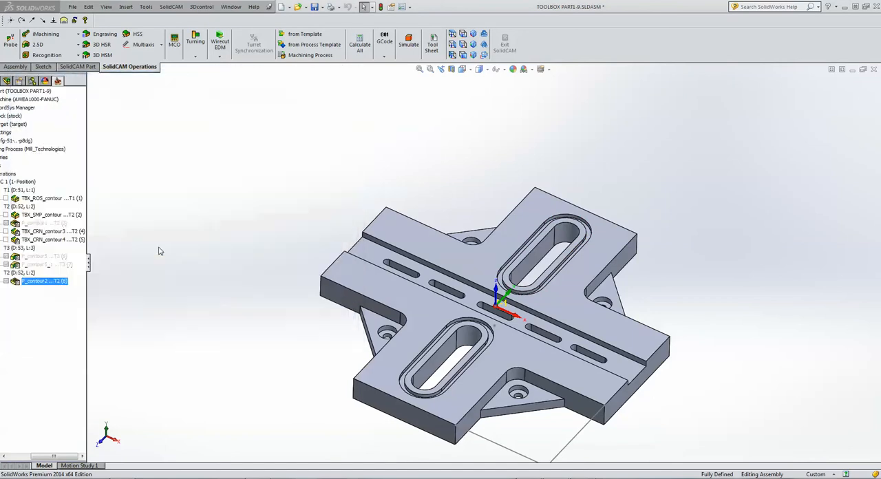
left_click(273, 157)
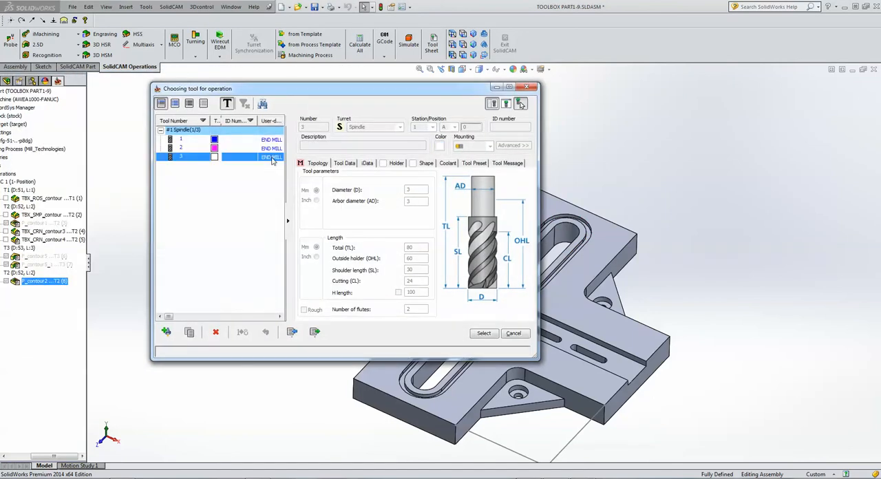
left_click(484, 333)
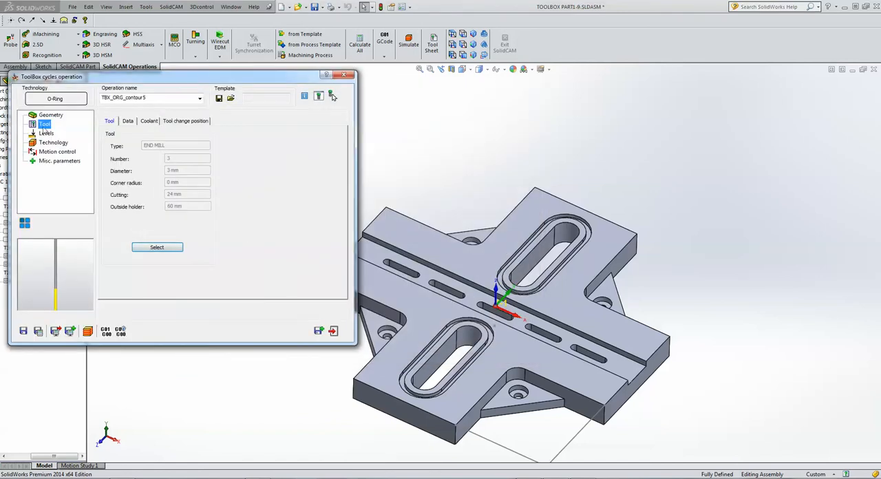
Define the cycle's upper level from the plate's top face and its depth from the floor of the slot groove.
left_click(45, 134)
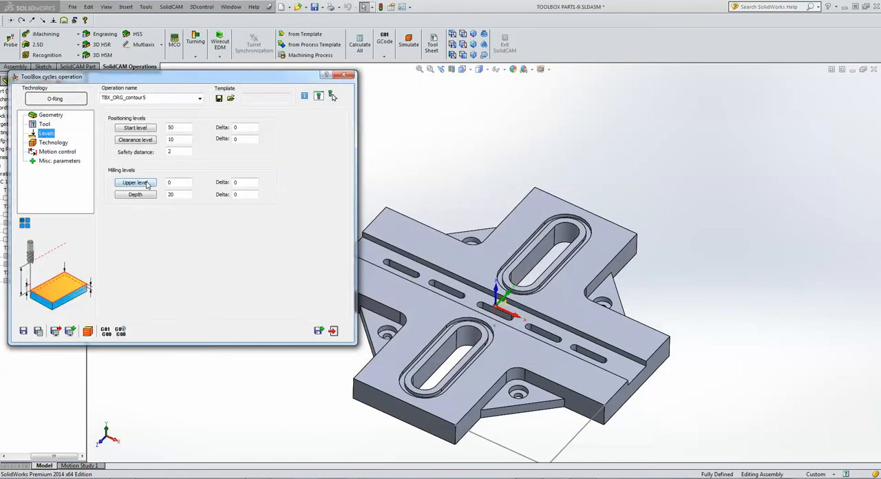
left_click(135, 183)
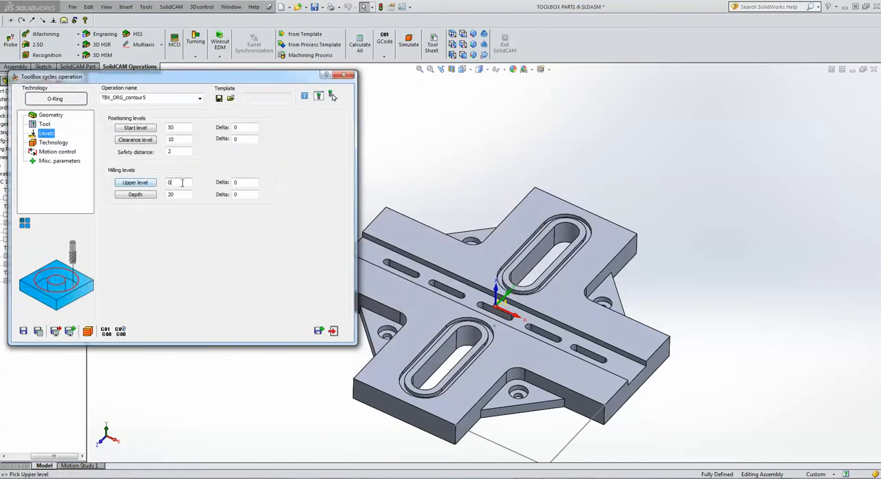
left_click(394, 254)
left_click(186, 195)
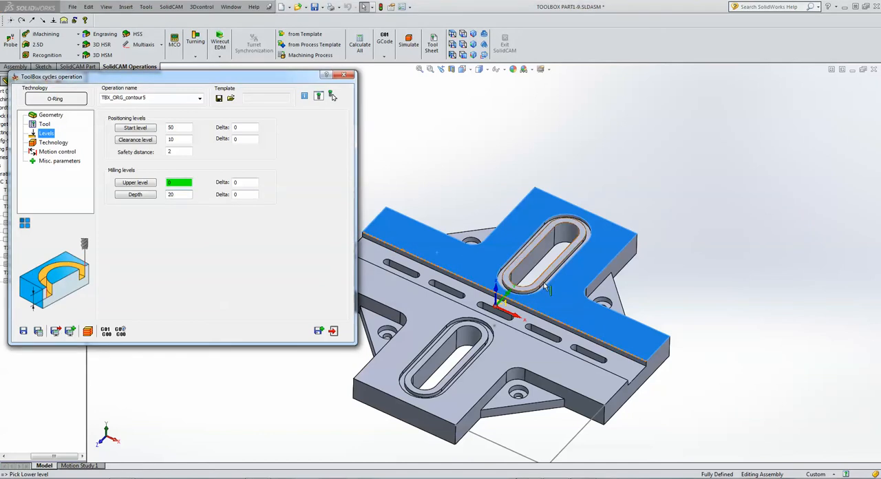
scroll(603, 268, "down", 6)
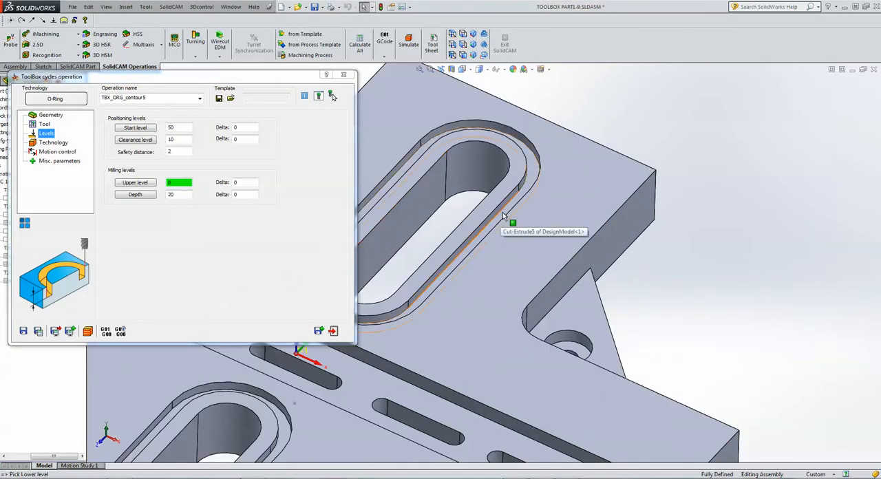
left_click(502, 217)
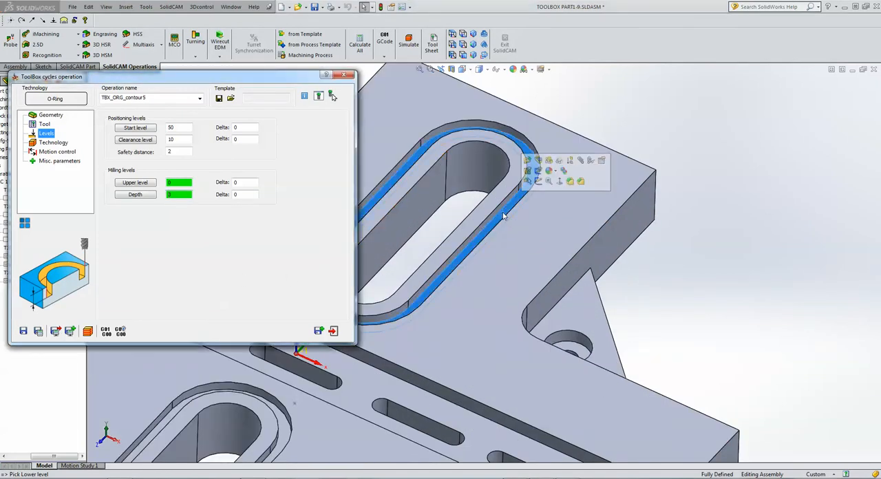
Set the roughing step down to 0.5, enable wall finish with a step down of 1, and save and calculate the operation.
left_click(54, 143)
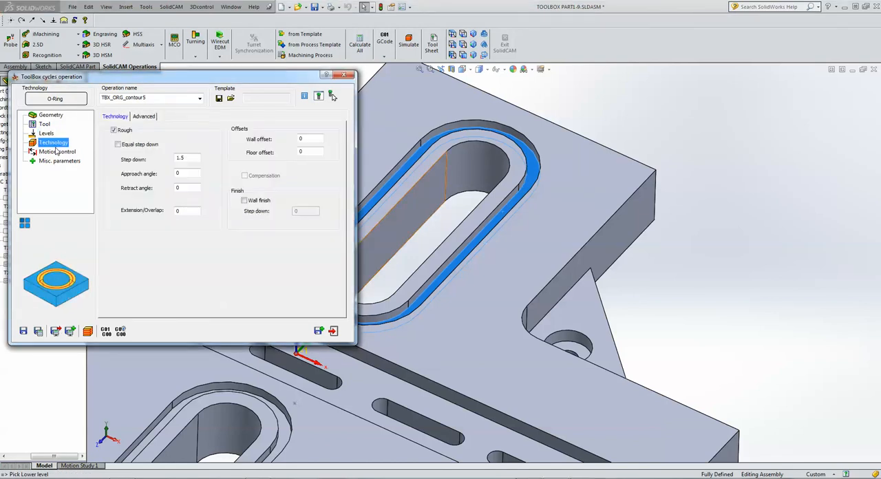
left_click(189, 158)
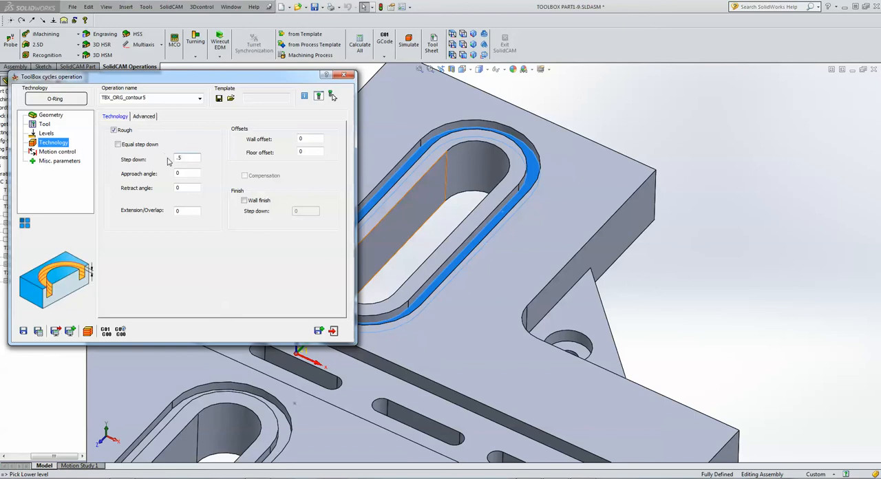
left_click(245, 201)
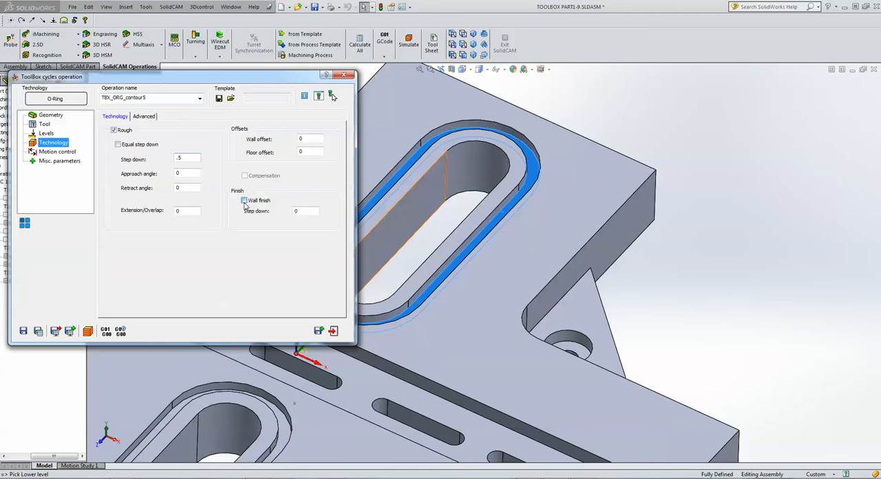
double_click(309, 212)
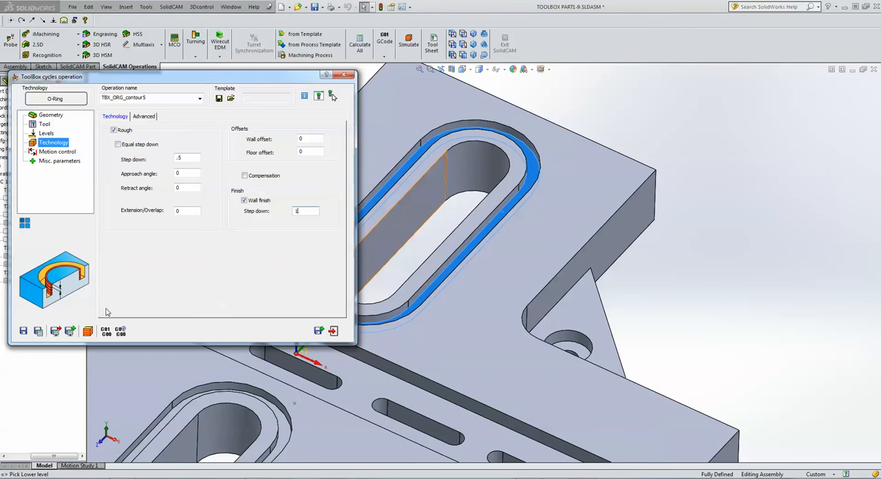
left_click(40, 333)
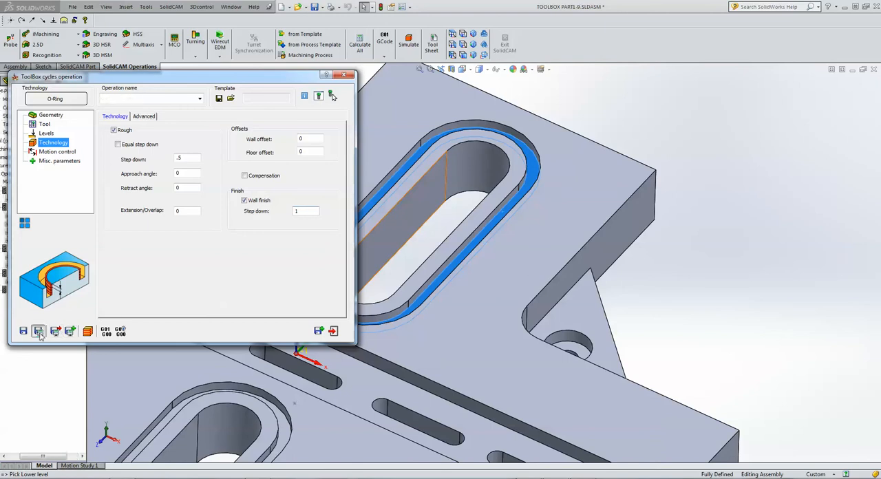
Add a rotate transformation to the O-Ring operation with 2 rotations, start angle 0 and delta angle 180.
left_click(88, 332)
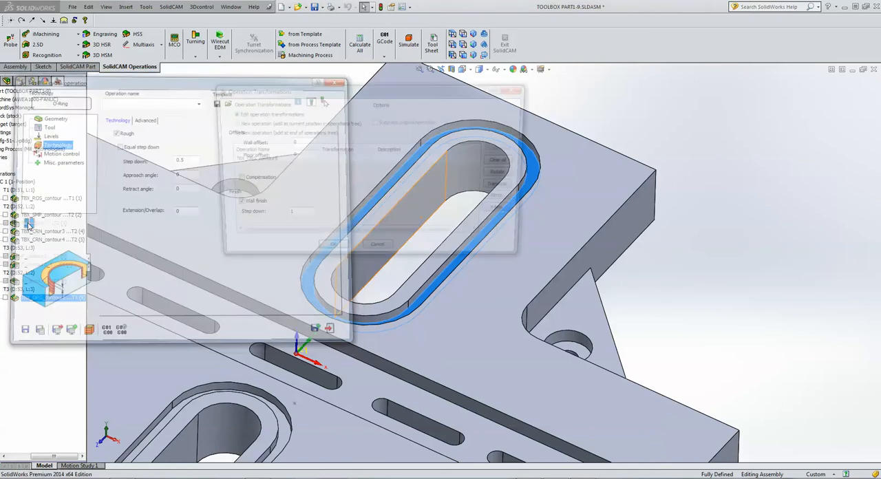
left_click(243, 162)
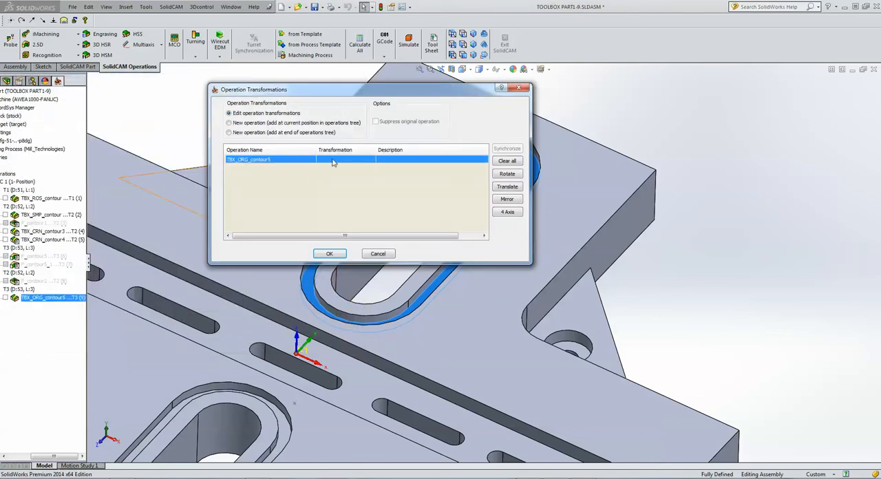
left_click(513, 174)
left_click(531, 180)
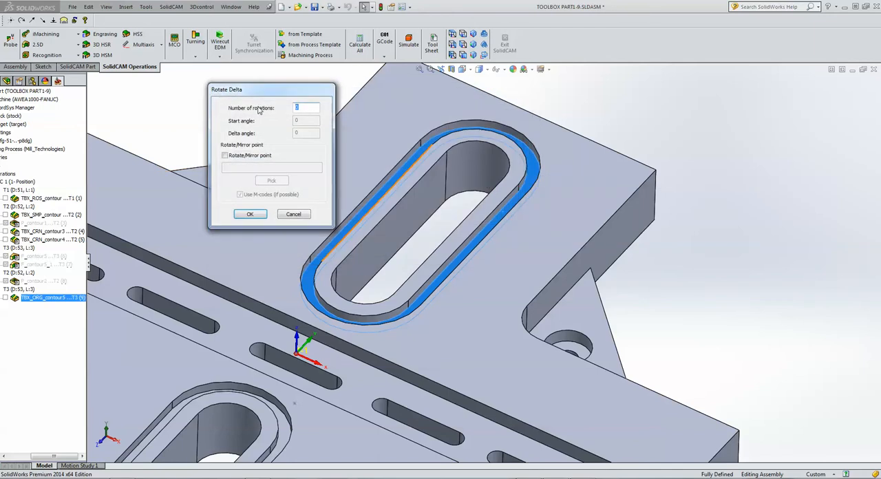
type("2")
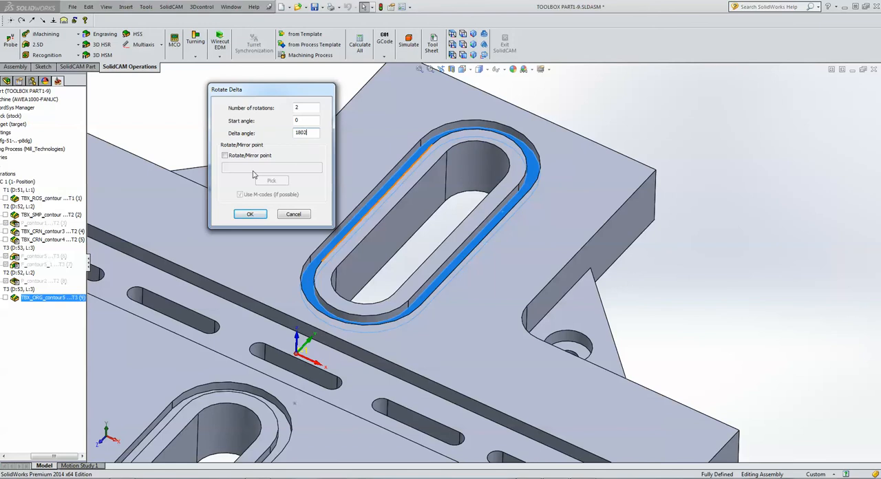
left_click(251, 215)
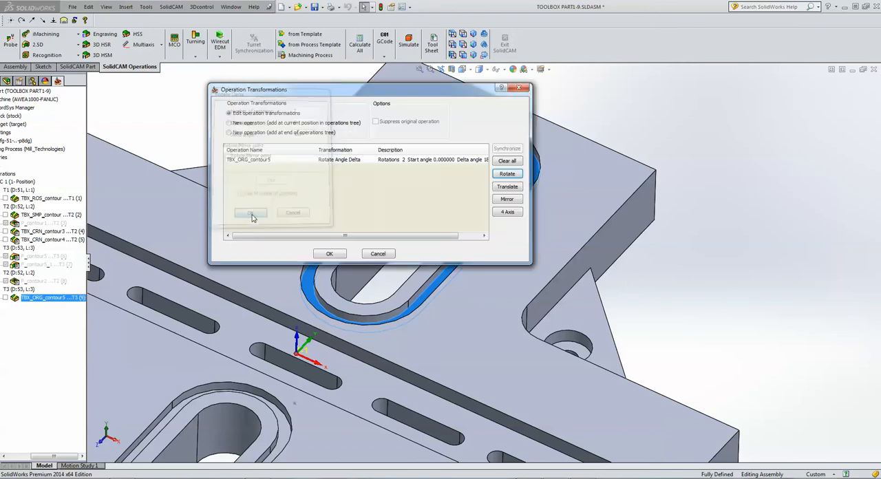
left_click(329, 254)
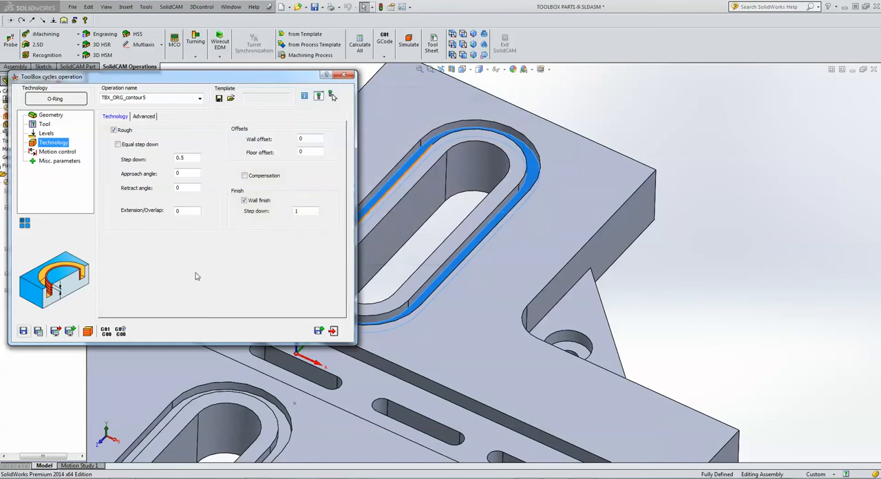
Simulate the O-Ring operation in Host CAD, stepping through the moves around the first groove, and show the toolpath.
left_click(87, 331)
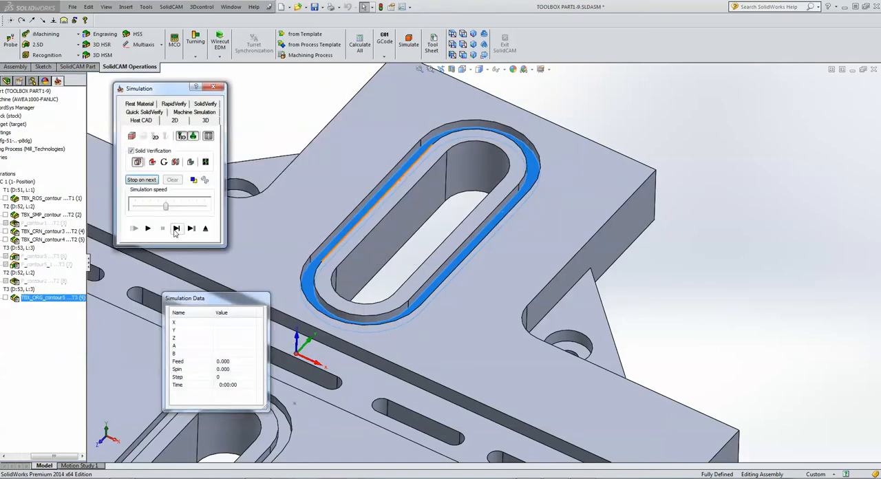
left_click(176, 228)
left_click(177, 229)
left_click(177, 229)
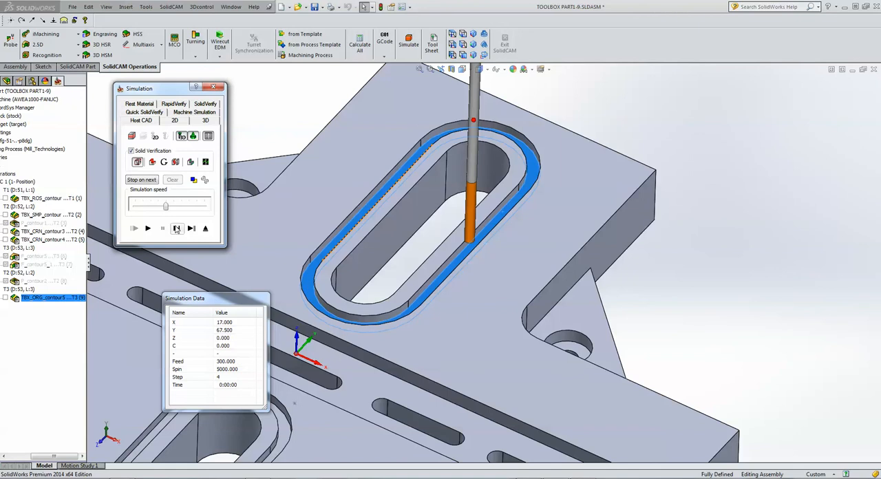
left_click(177, 229)
left_click(177, 229)
left_click(178, 230)
left_click(178, 230)
left_click(178, 229)
left_click(178, 230)
left_click(178, 229)
left_click(178, 229)
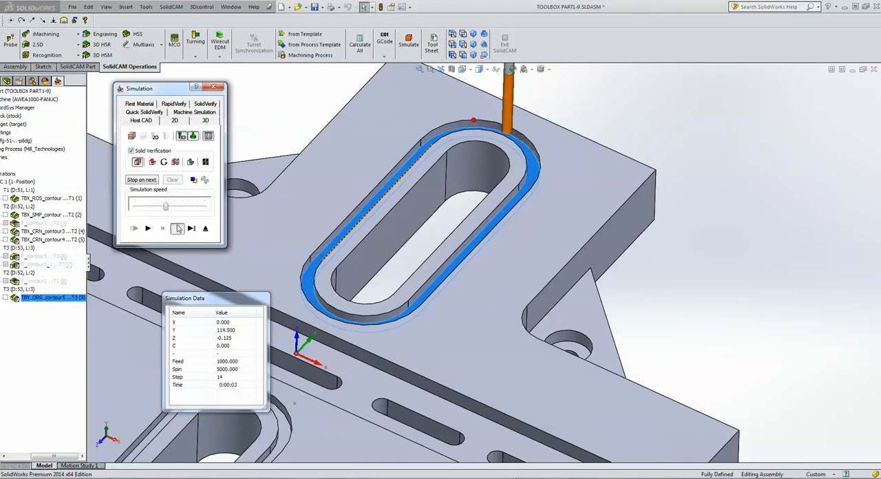
left_click(178, 229)
left_click(177, 229)
left_click(178, 229)
left_click(177, 229)
left_click(178, 229)
left_click(178, 230)
left_click(178, 229)
left_click(178, 229)
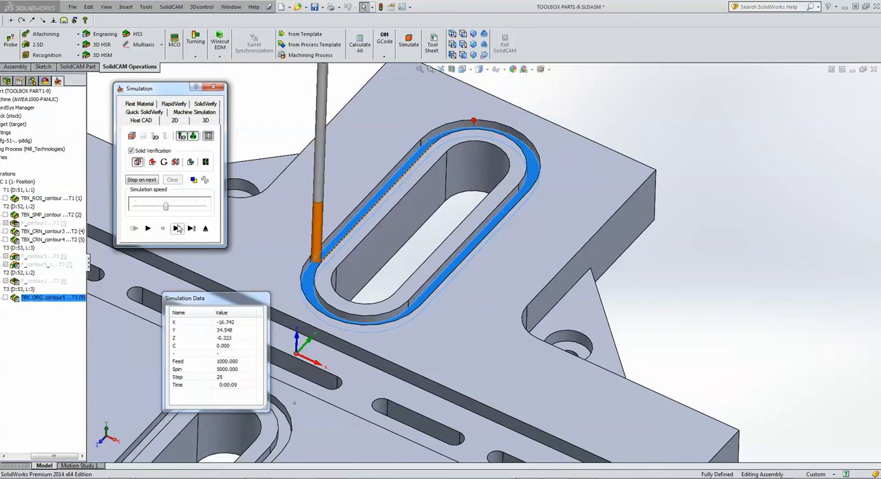
left_click(178, 229)
left_click(178, 229)
left_click(131, 136)
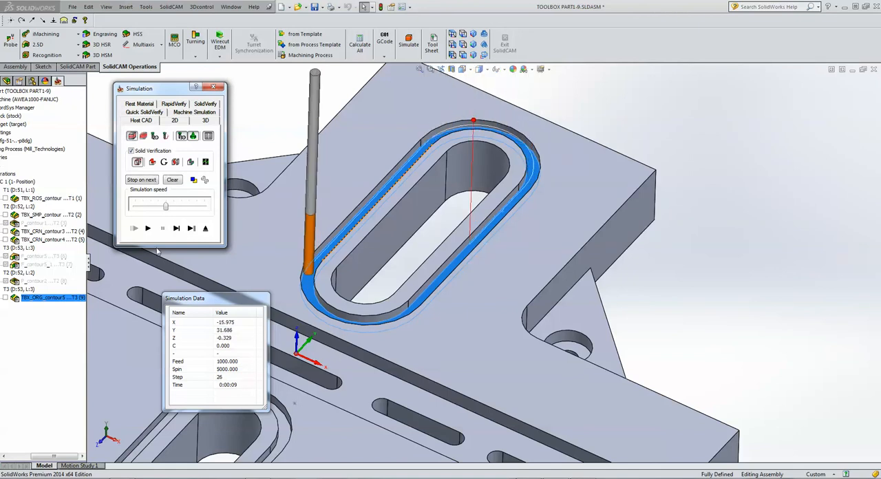
Switch the simulation to SolidVerify and step through the first groove's cut on the stock in close-up.
left_click(205, 104)
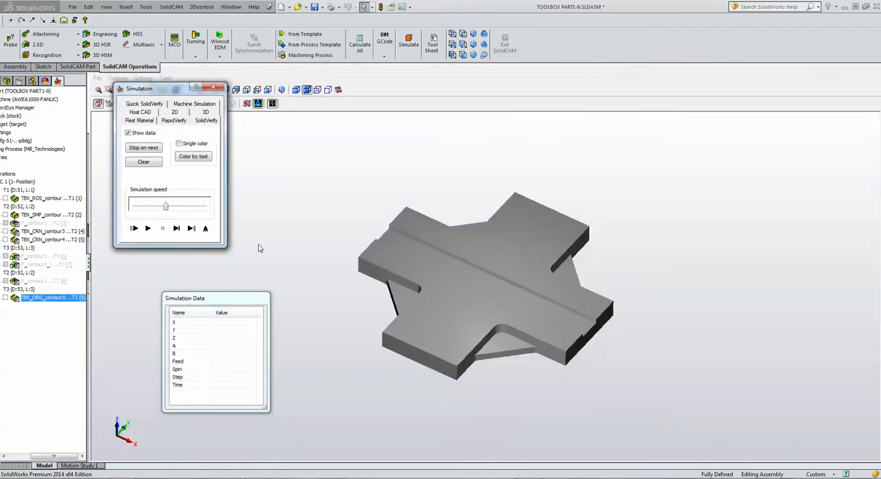
scroll(693, 224, "down", 5)
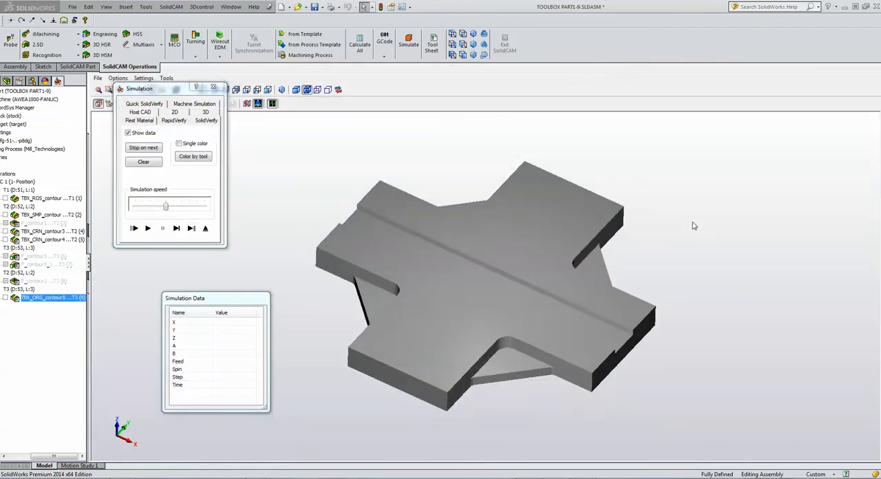
scroll(692, 220, "down", 6)
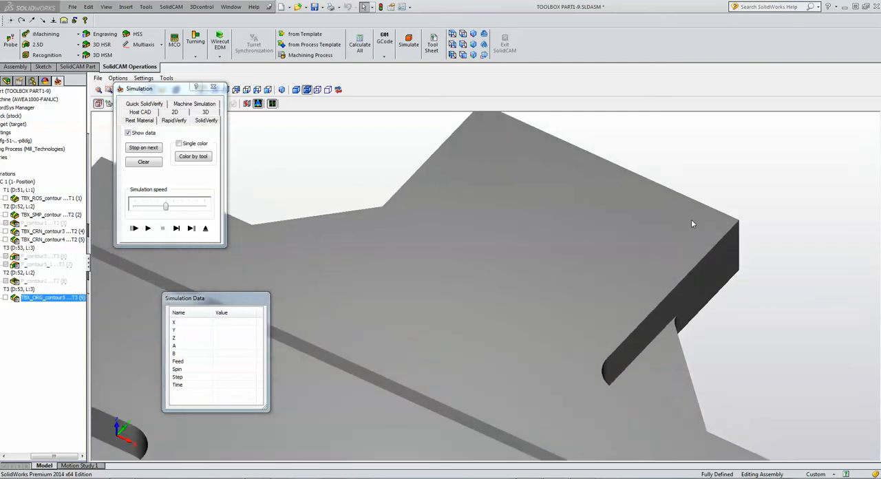
left_click(176, 228)
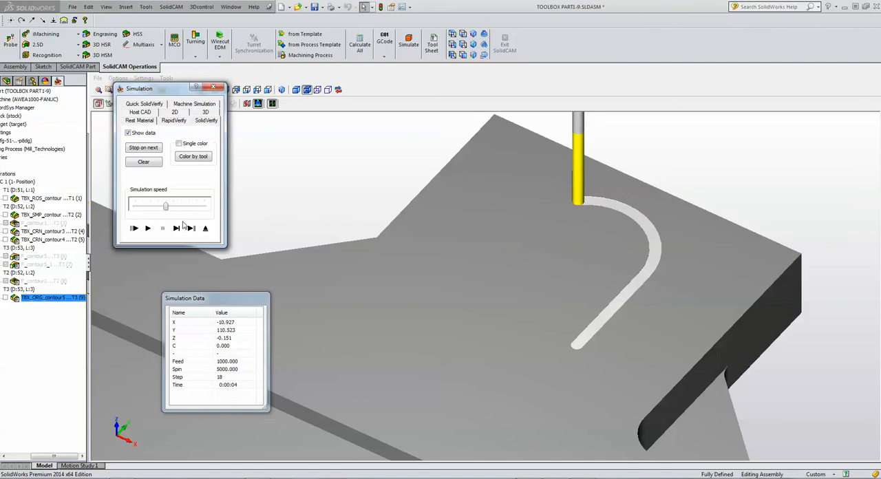
left_click(177, 230)
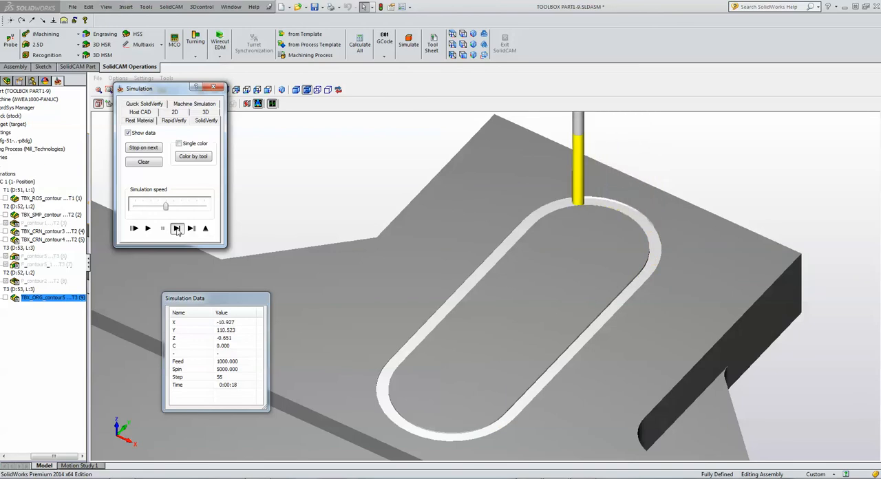
left_click(177, 229)
left_click(177, 229)
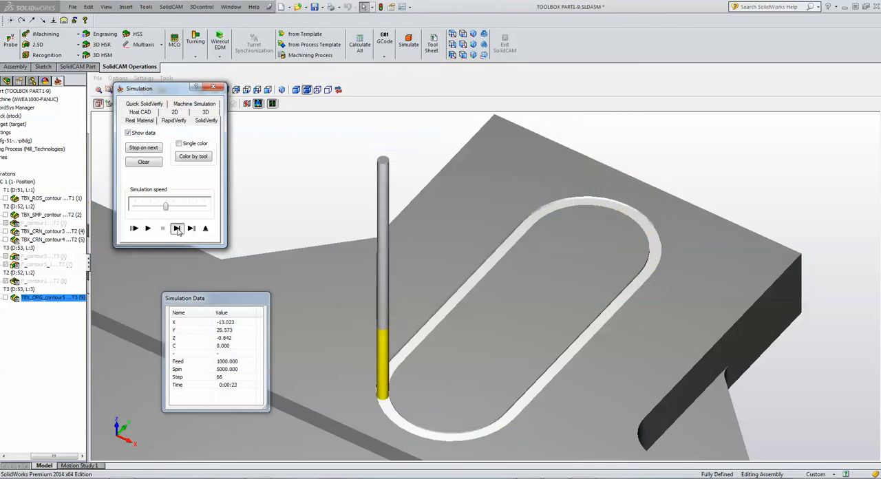
left_click(176, 230)
left_click(177, 229)
left_click(177, 229)
left_click(177, 229)
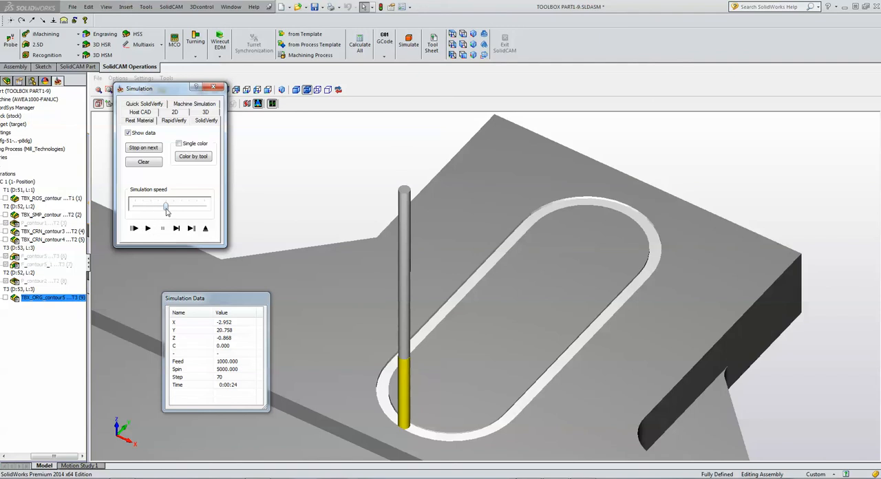
Play the SolidVerify simulation on both grooves, raise the speed to maximum for the second one, and return to the Host CAD simulation.
left_click(148, 229)
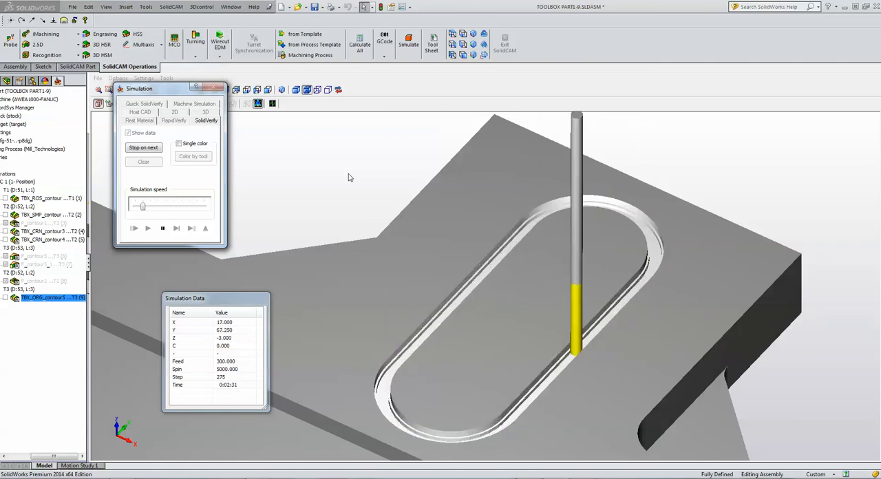
left_click(794, 153)
scroll(569, 346, "down", 7)
scroll(463, 400, "up", 3)
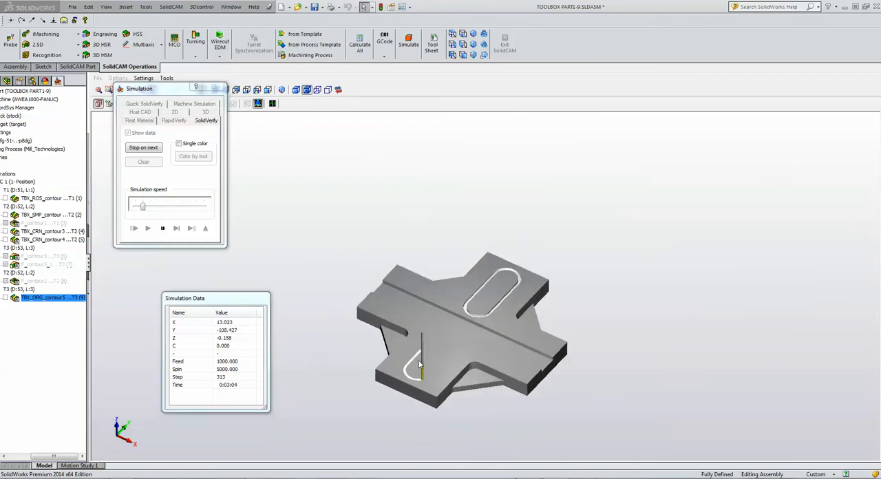
left_click_drag(142, 207, 203, 206)
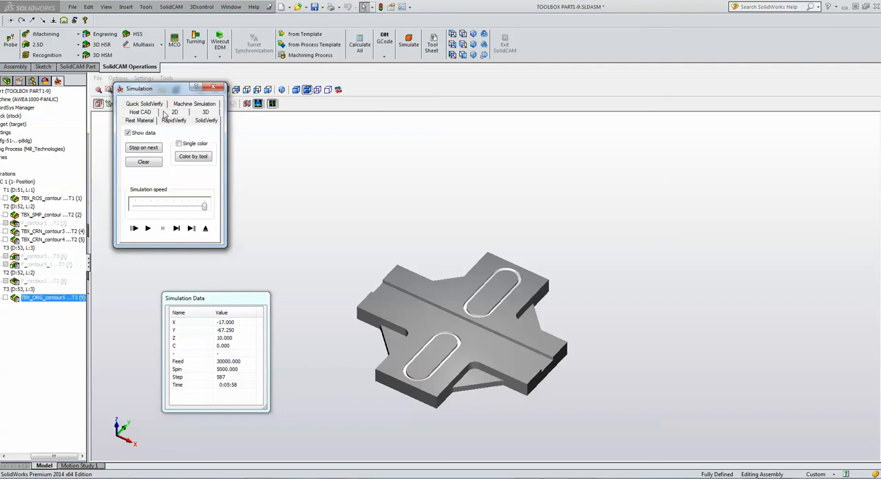
left_click(146, 114)
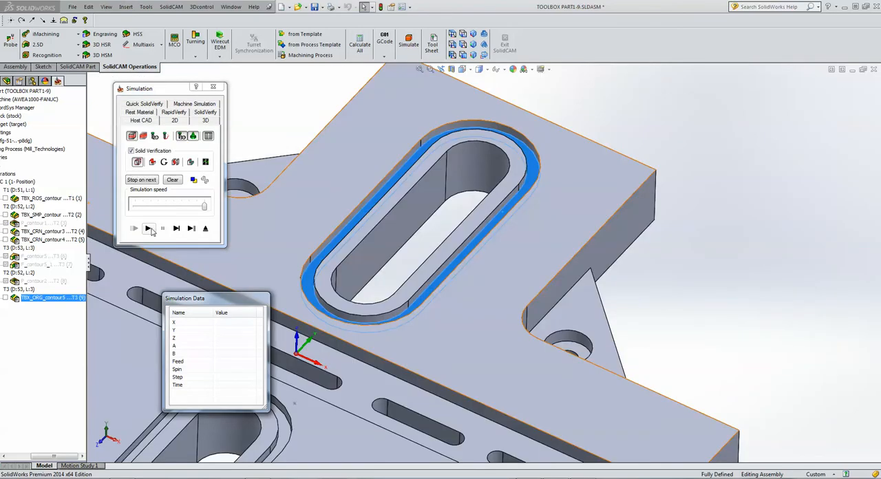
Replay the O-Ring operation in the Host CAD simulation and examine the toolpath along the groove in close-up and from above.
left_click(149, 228)
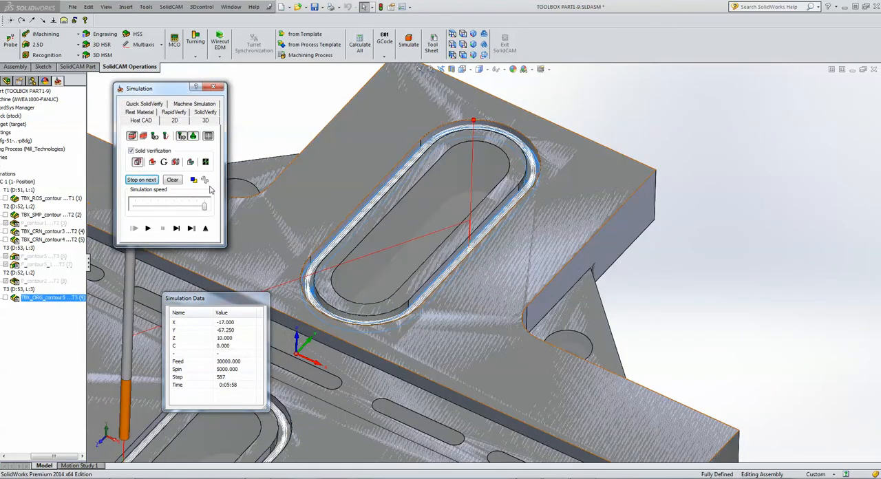
left_click(148, 228)
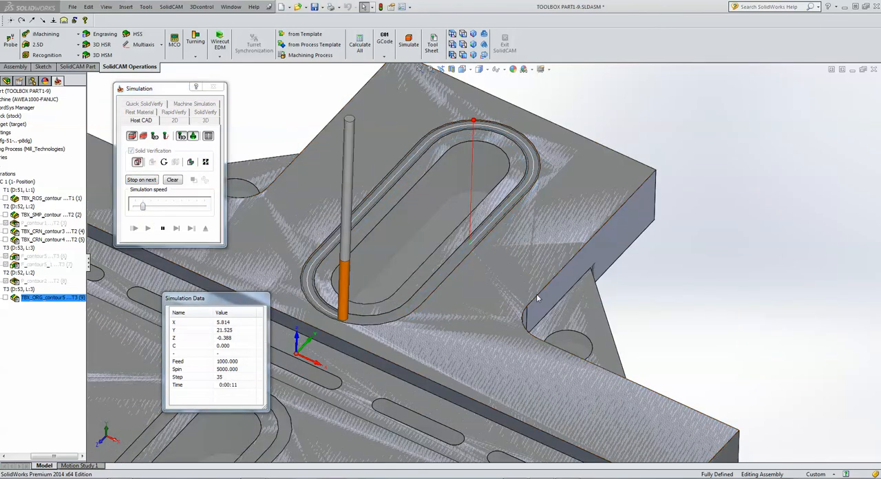
scroll(539, 298, "down", 10)
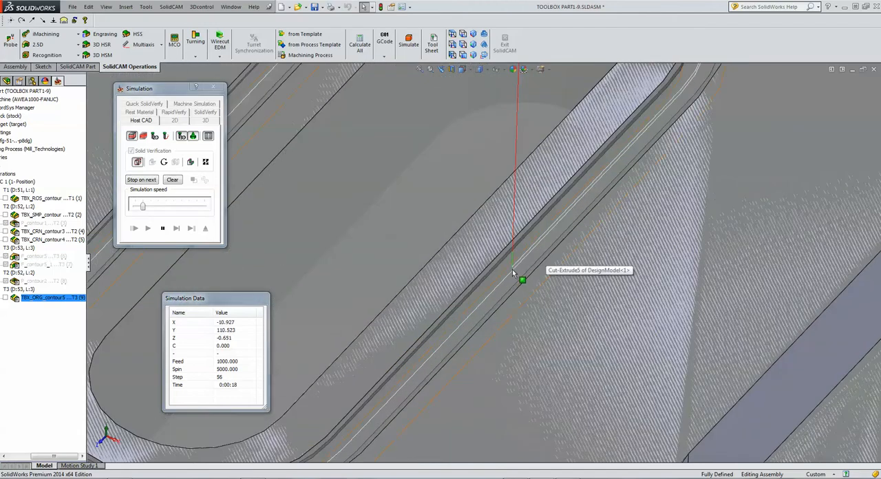
scroll(512, 269, "down", 2)
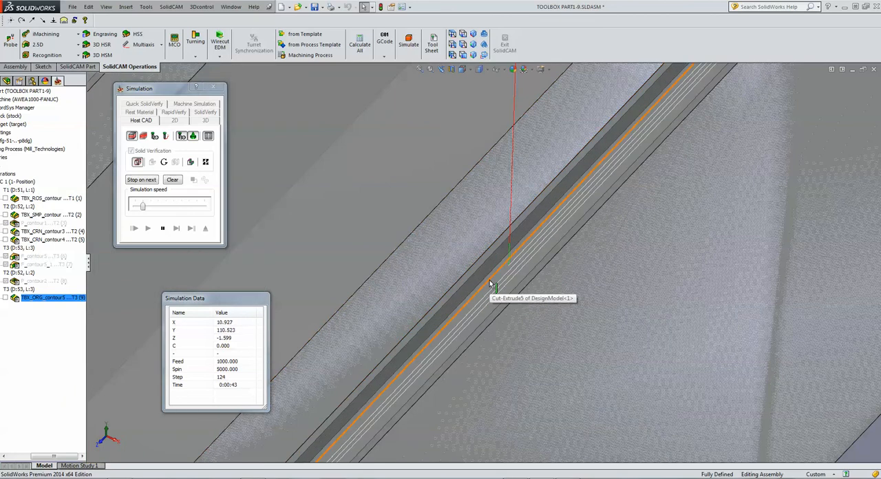
left_click(453, 35)
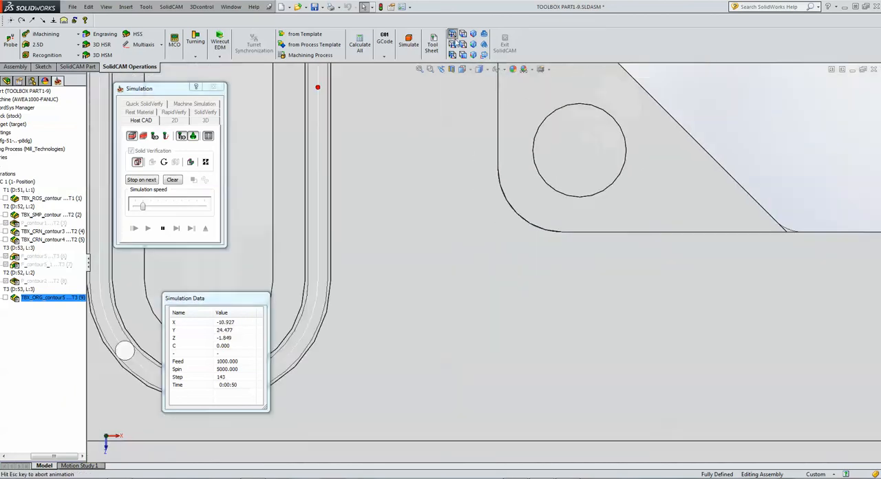
scroll(457, 189, "down", 3)
scroll(544, 250, "down", 5)
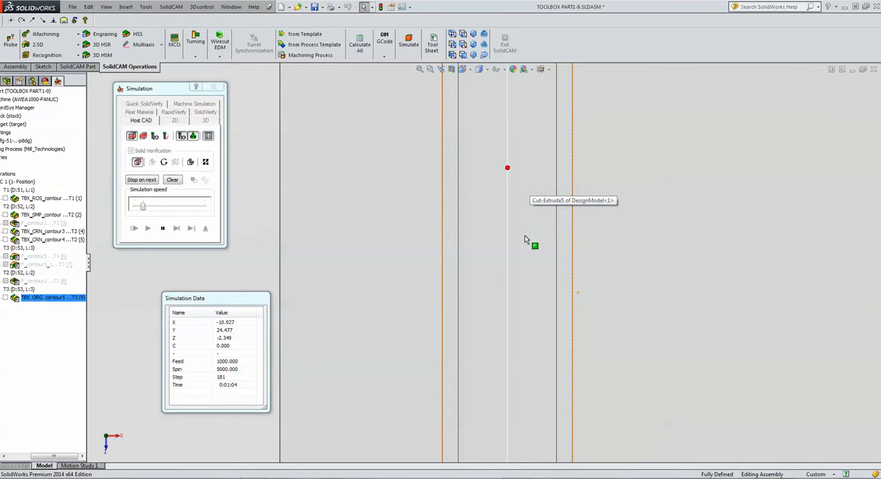
scroll(551, 331, "up", 5)
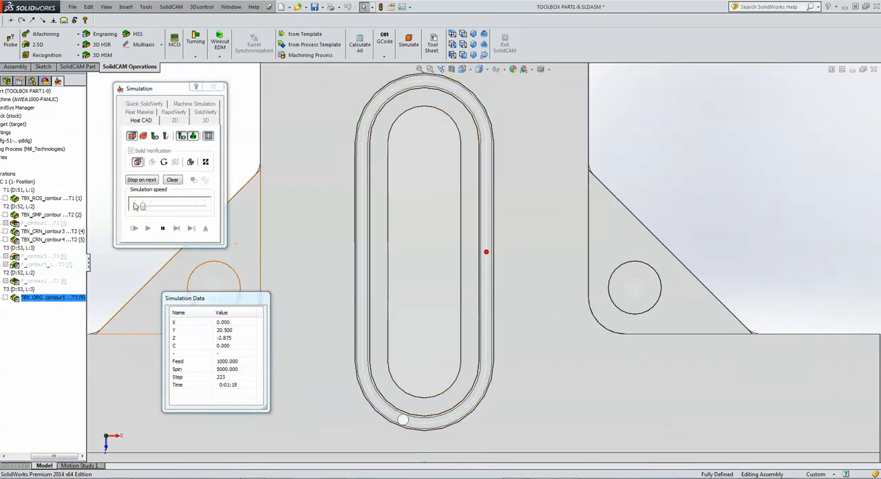
Raise the Host CAD simulation to maximum speed, run it to the end and examine the O-Ring passes across the groove width.
left_click_drag(142, 206, 135, 206)
left_click(197, 209)
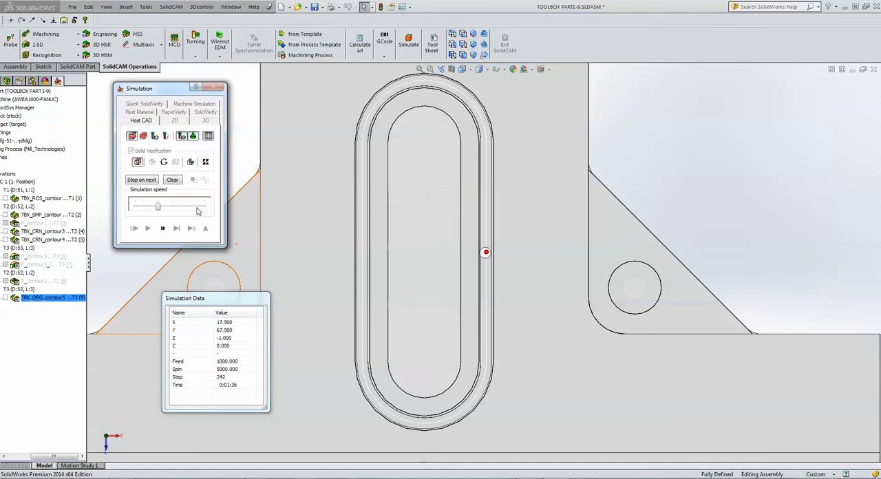
left_click(197, 209)
left_click(197, 209)
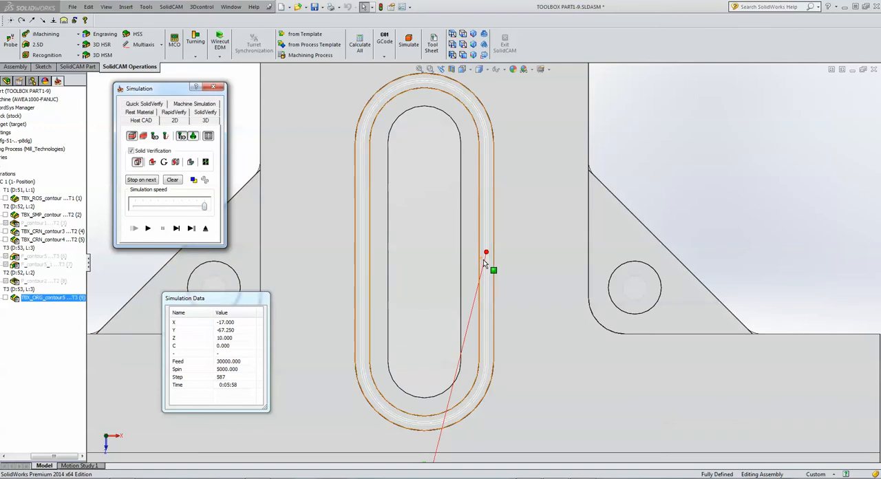
scroll(485, 269, "down", 3)
scroll(485, 240, "down", 4)
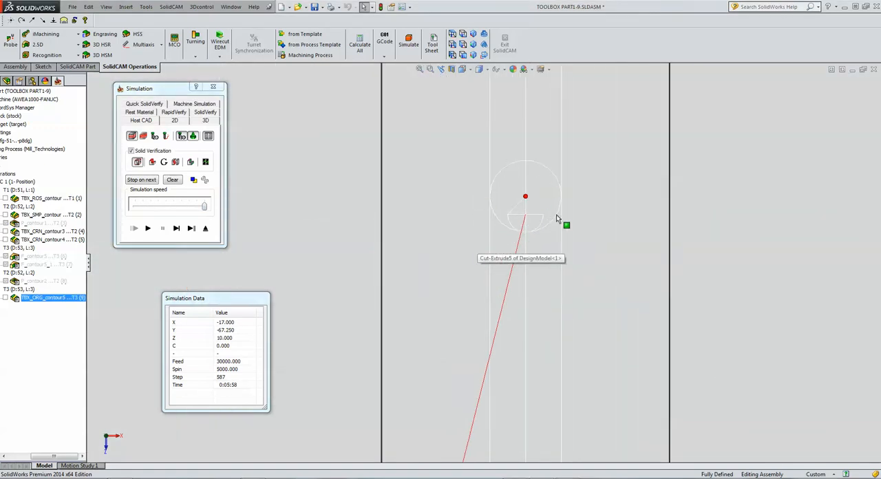
Exit the simulation and inspect the floor face of the O-Ring groove on the model.
left_click(205, 228)
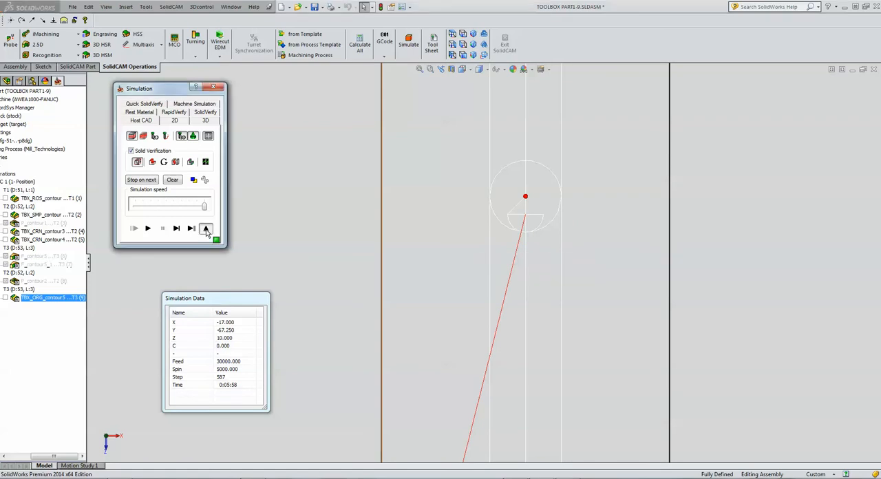
left_click(333, 331)
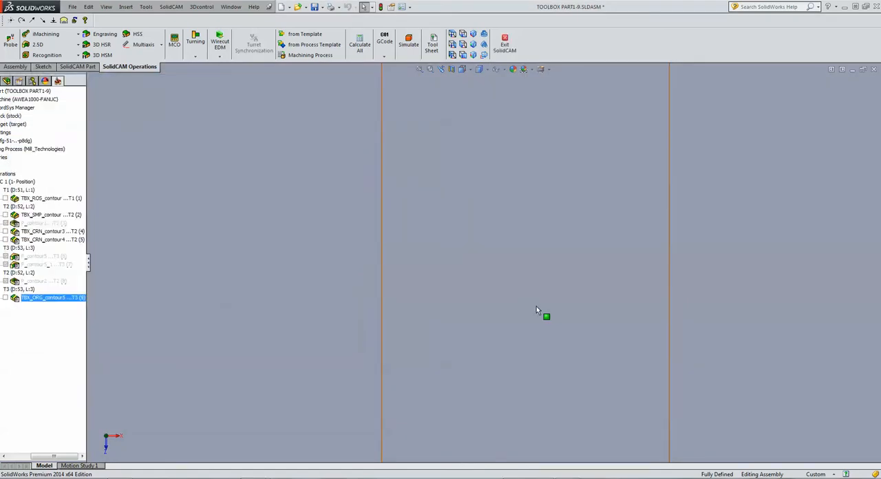
left_click(536, 305)
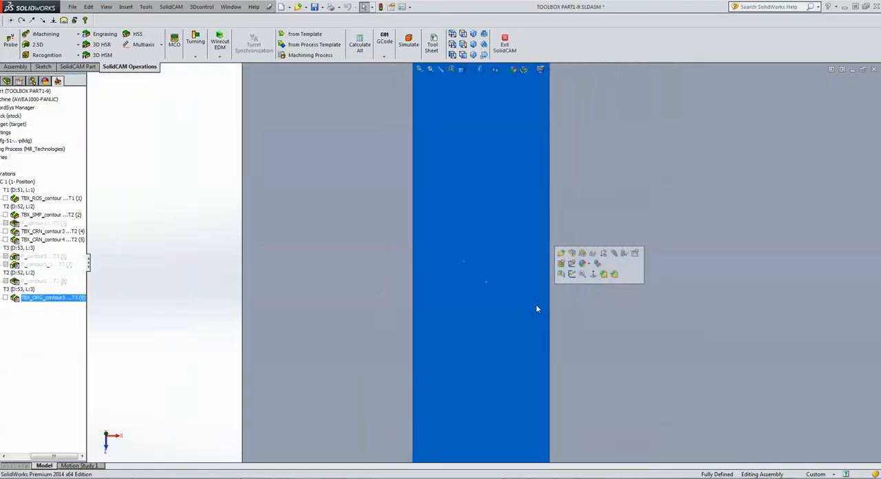
scroll(536, 305, "up", 5)
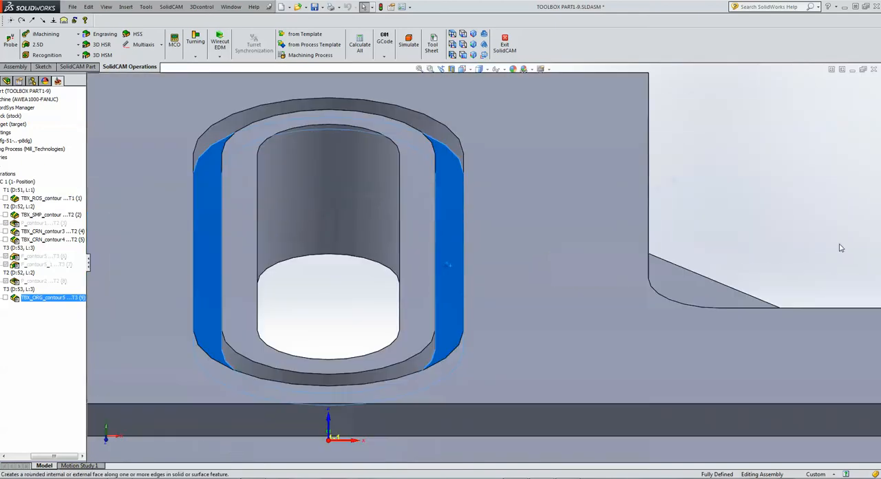
left_click(766, 179)
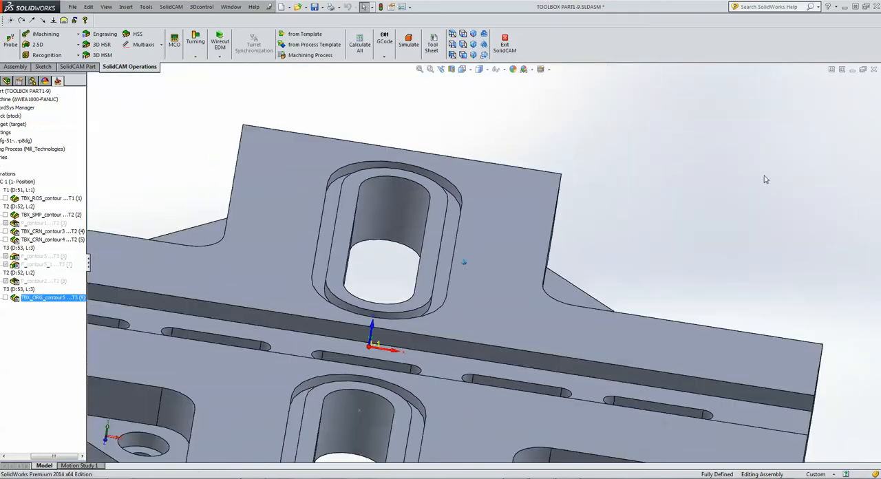
Examine the row of small closed slots in the floor of the part's central channel.
scroll(765, 179, "up", 3)
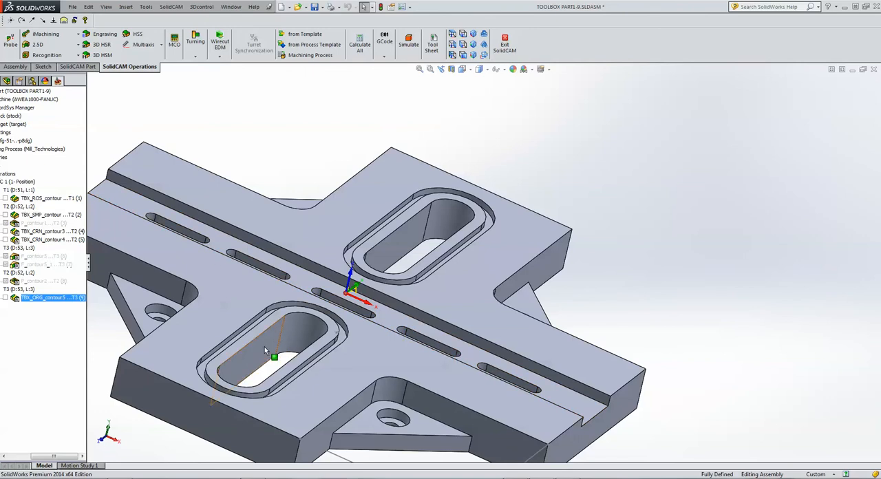
scroll(663, 315, "up", 3)
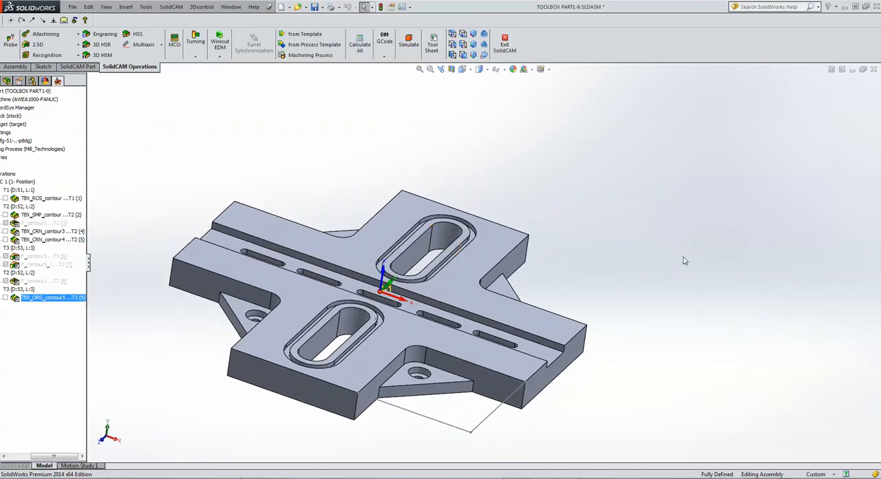
scroll(670, 369, "down", 6)
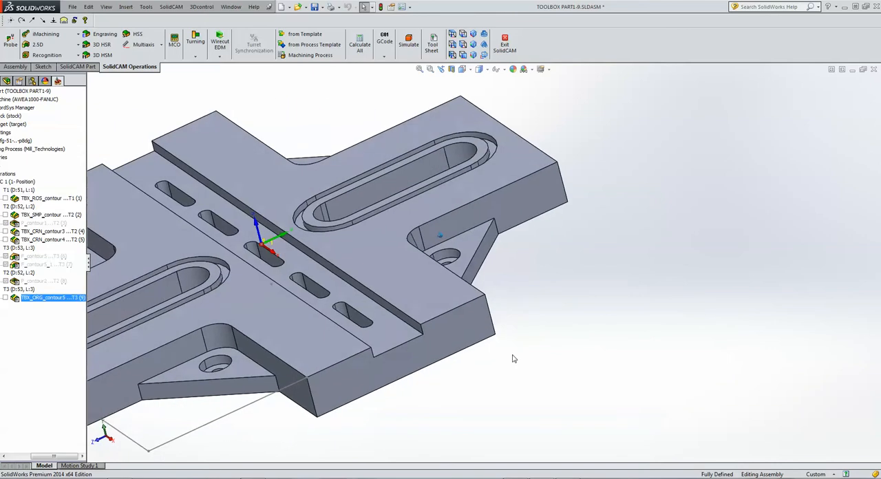
scroll(492, 356, "down", 2)
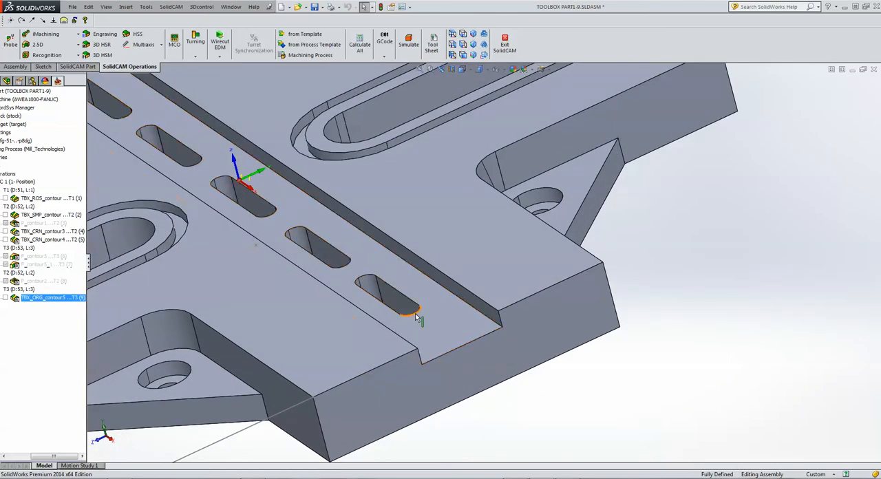
left_click(416, 315)
left_click(711, 336)
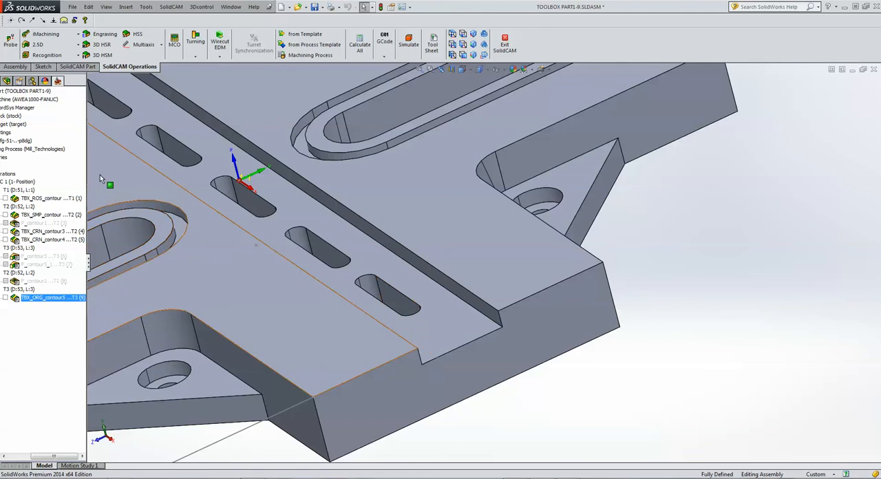
Create a new 2.5D ToolBox Cycles operation using the Closed Slot technology.
left_click(43, 47)
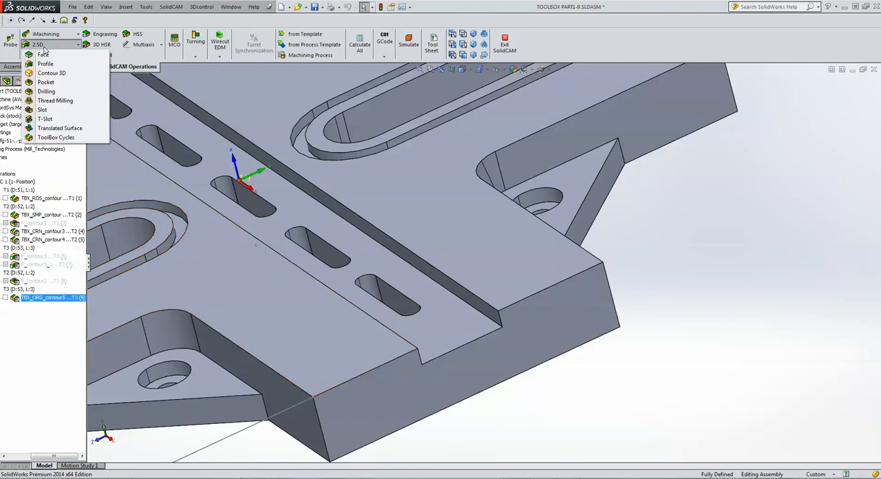
left_click(56, 138)
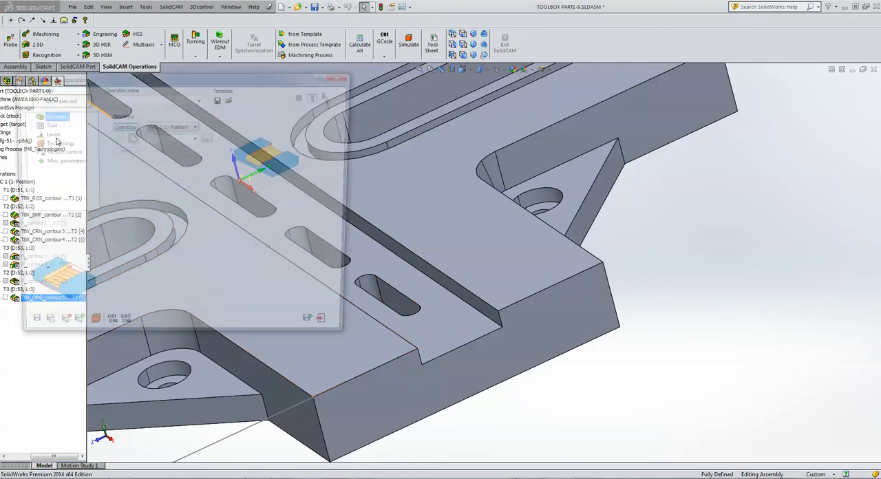
left_click(55, 99)
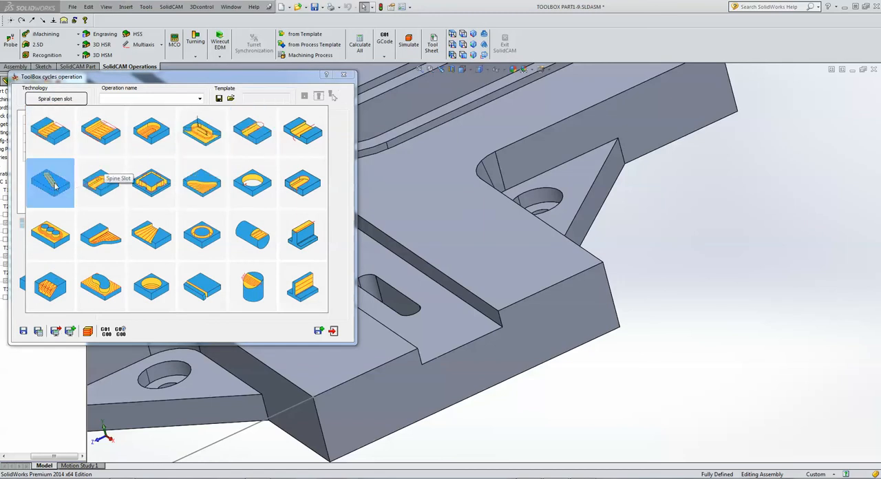
left_click(49, 177)
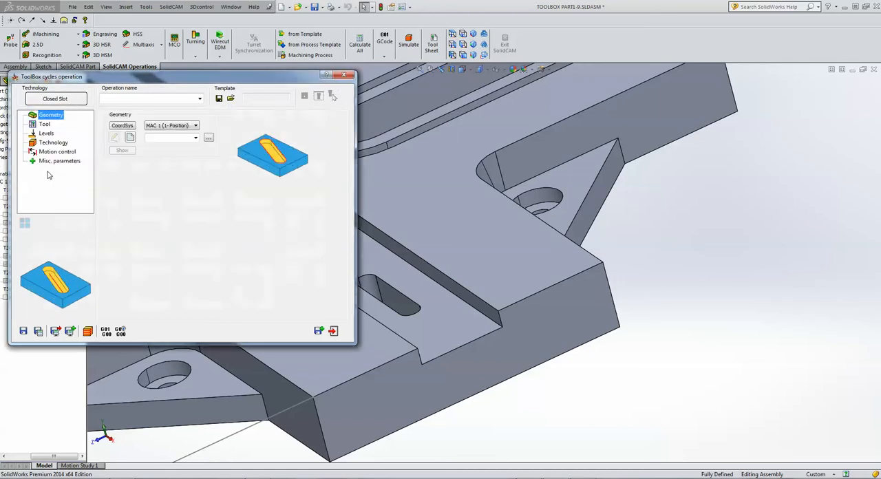
Define the Closed Slot geometry by multi-chain face selection on the central channel floor, keeping only internal loops so all five slots are chained.
left_click(129, 138)
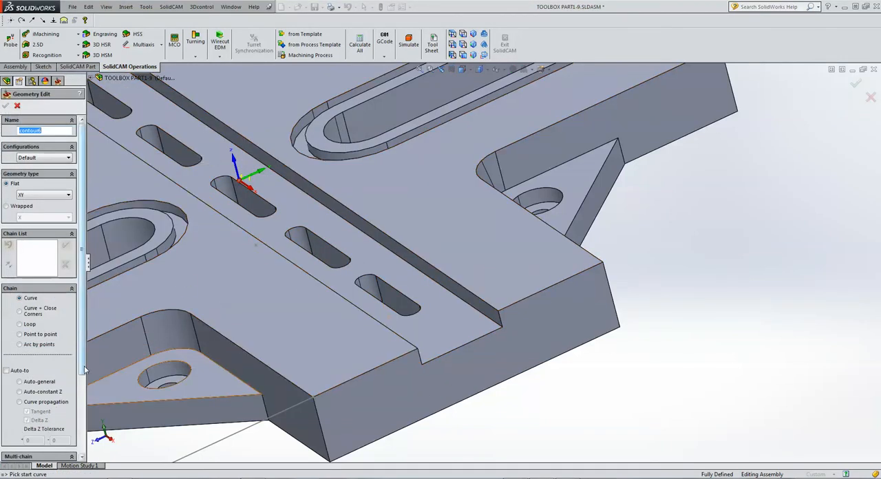
left_click_drag(85, 370, 89, 428)
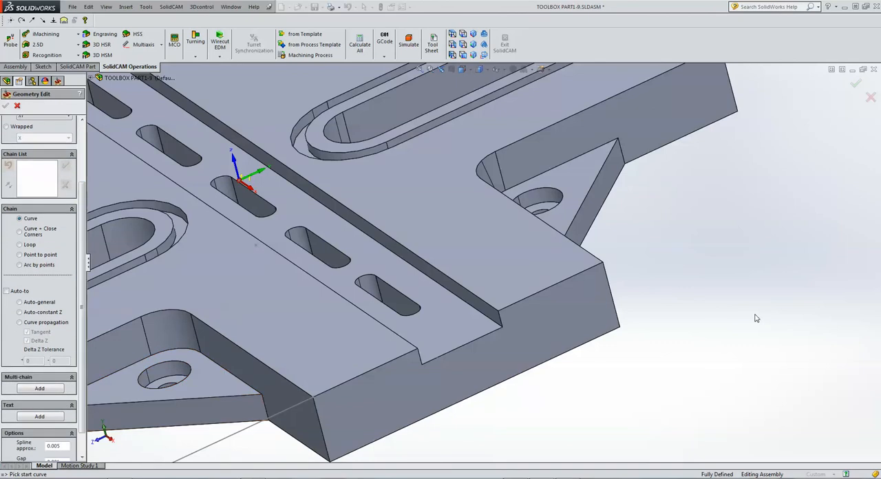
scroll(735, 323, "up", 3)
scroll(736, 323, "up", 1)
scroll(292, 350, "down", 2)
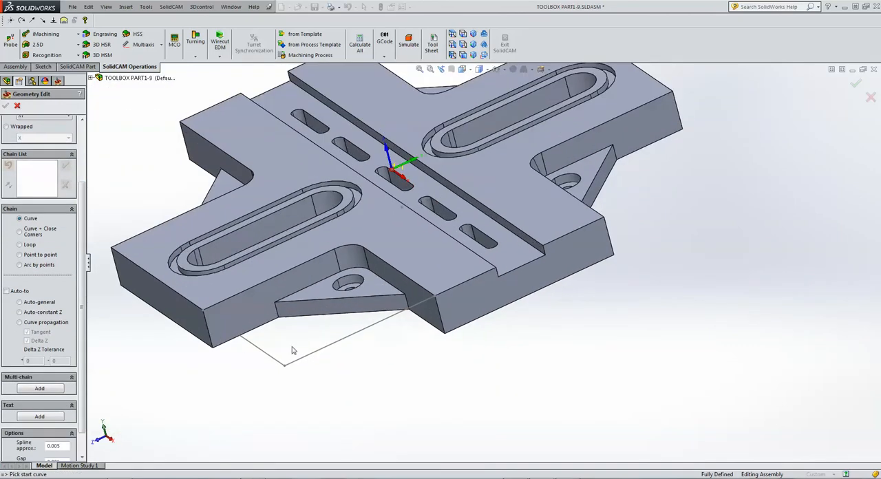
left_click(40, 389)
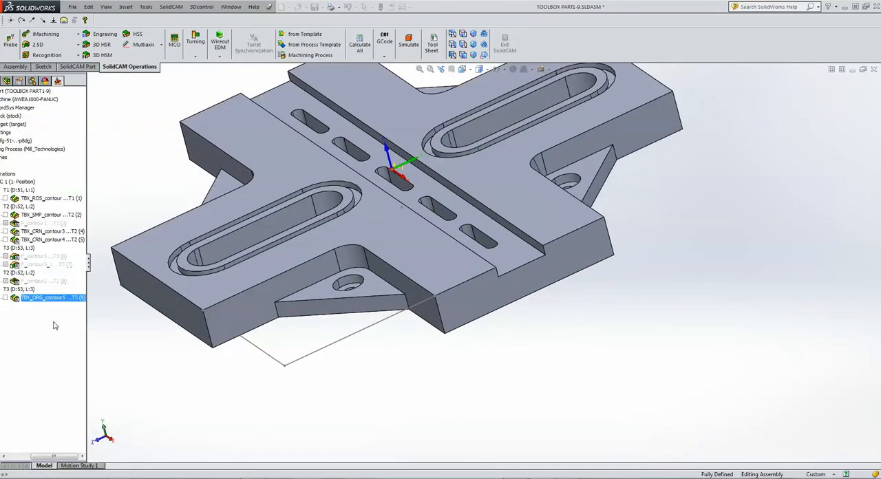
left_click(20, 185)
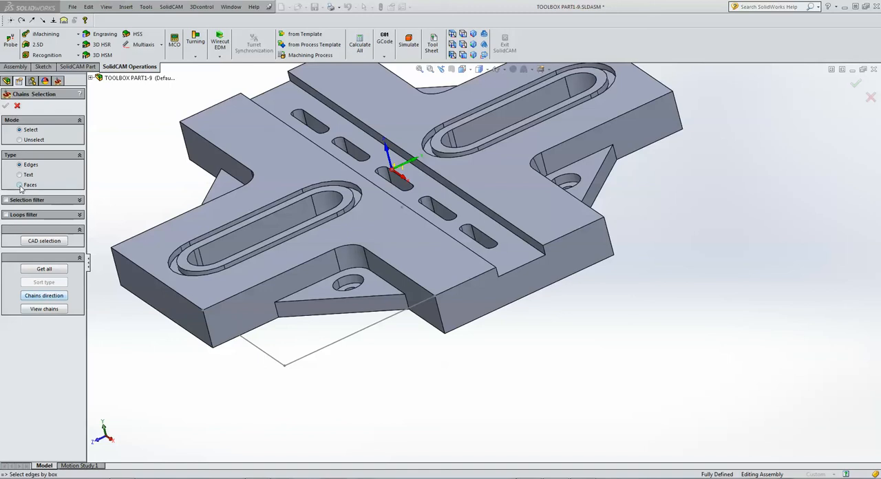
left_click(6, 215)
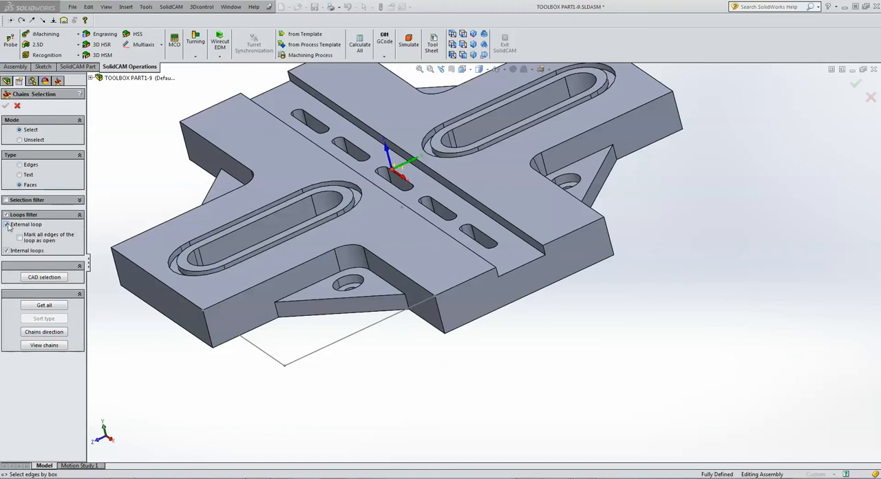
left_click(6, 224)
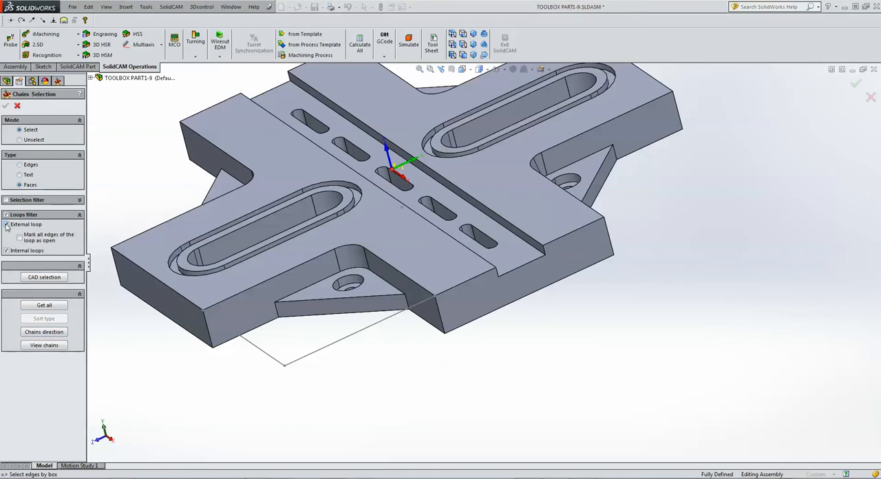
left_click(509, 252)
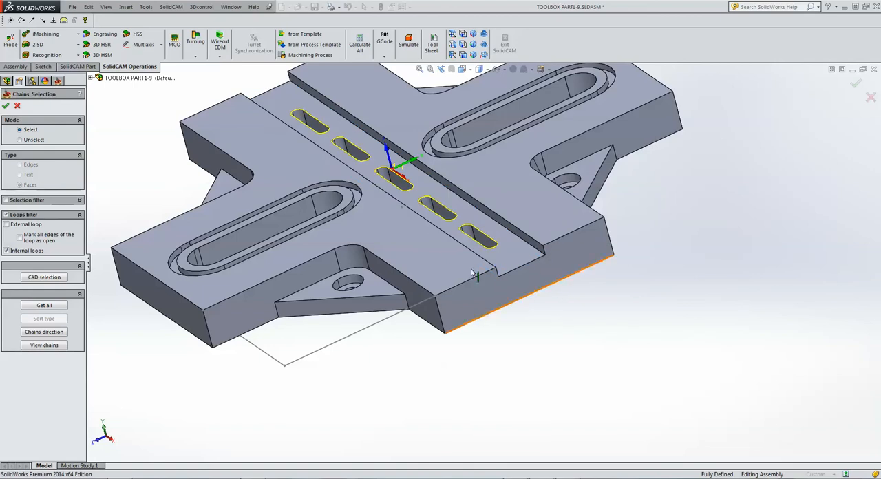
left_click(7, 106)
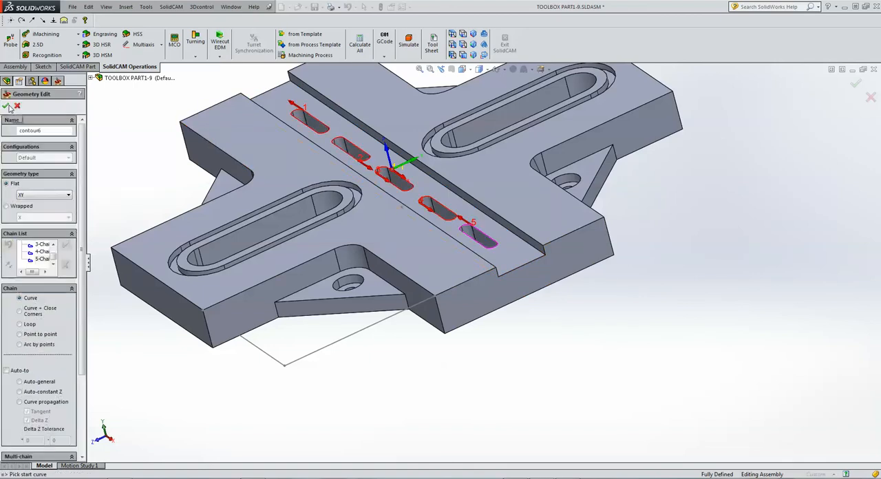
left_click(7, 106)
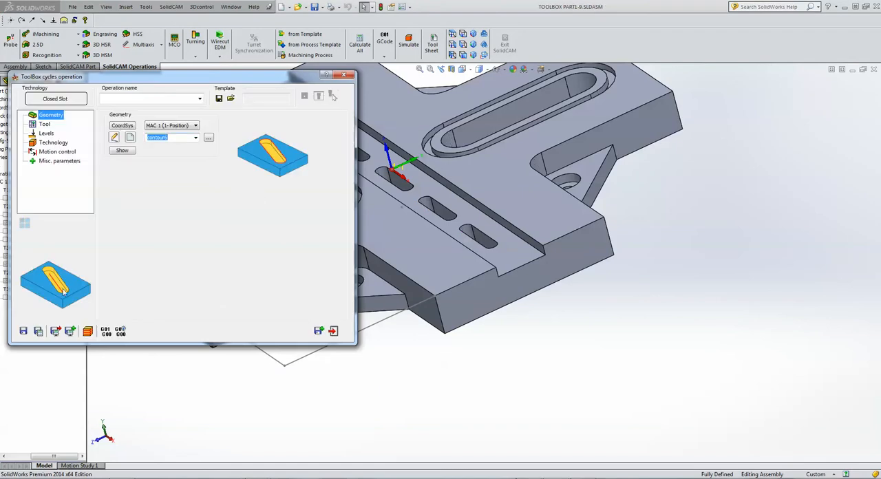
Add a new 6 mm end mill as tool number 4, colour it blue, and assign it to the Closed Slot operation.
left_click(467, 228)
left_click(44, 124)
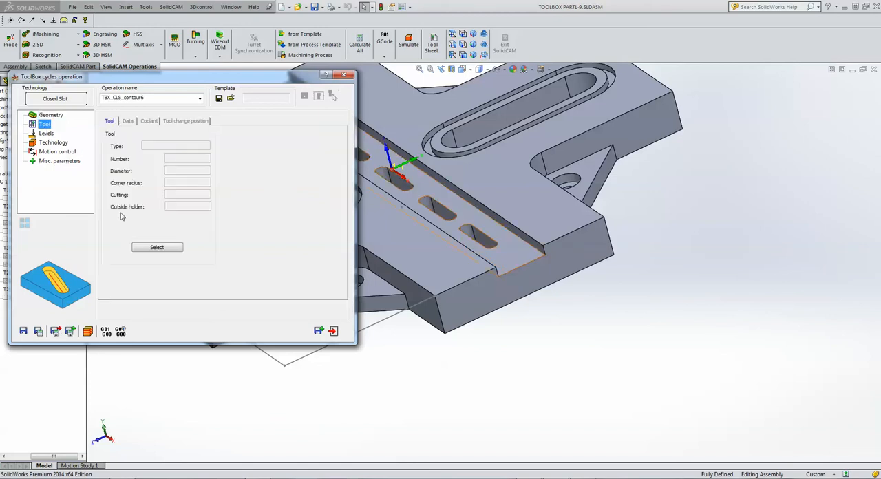
left_click(155, 247)
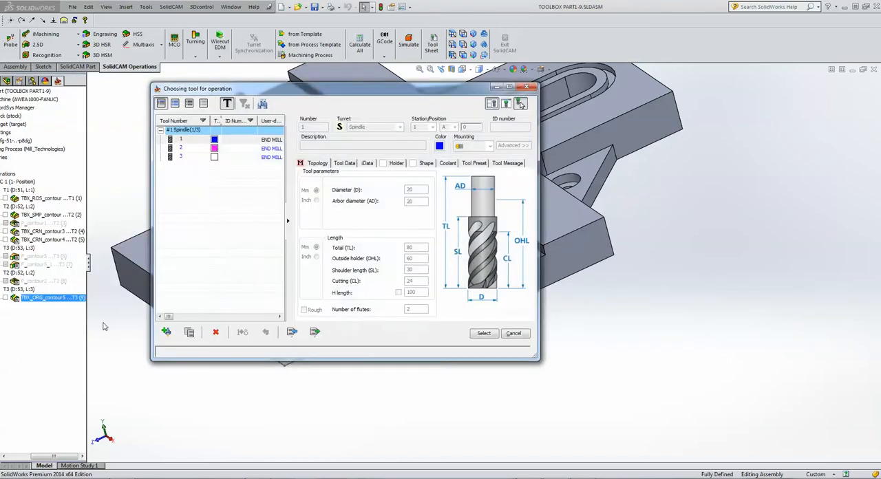
left_click(166, 334)
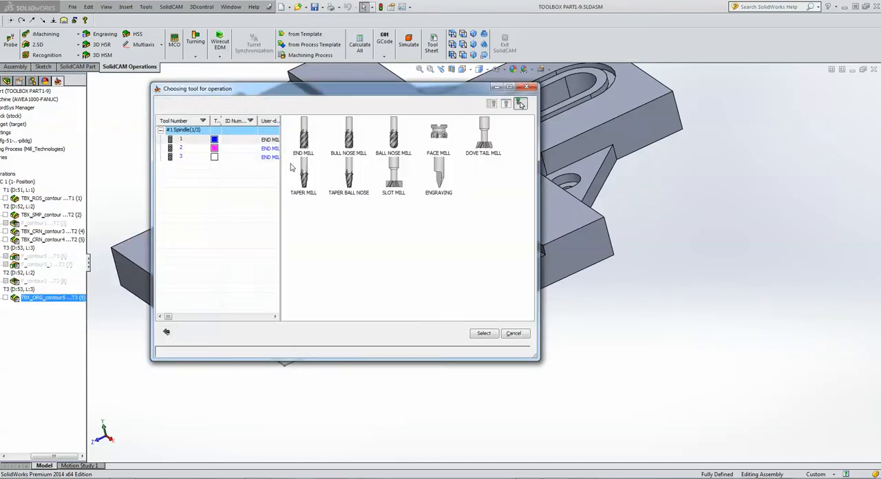
left_click(304, 150)
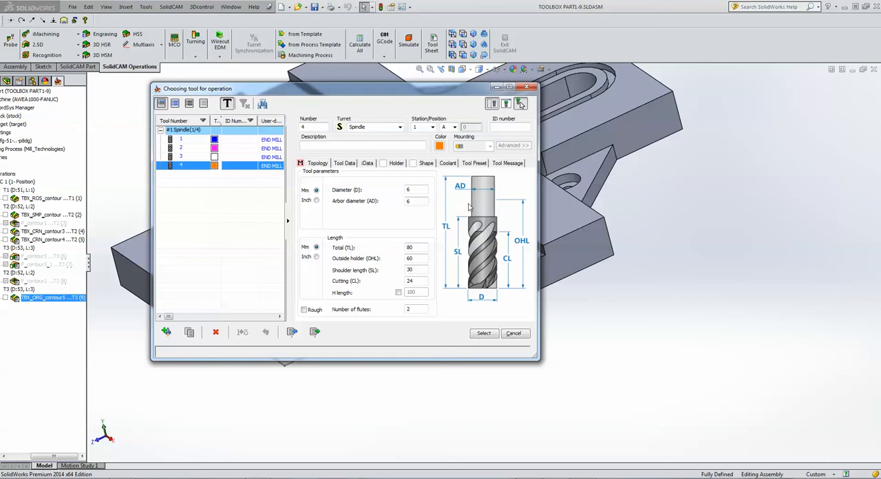
left_click(440, 145)
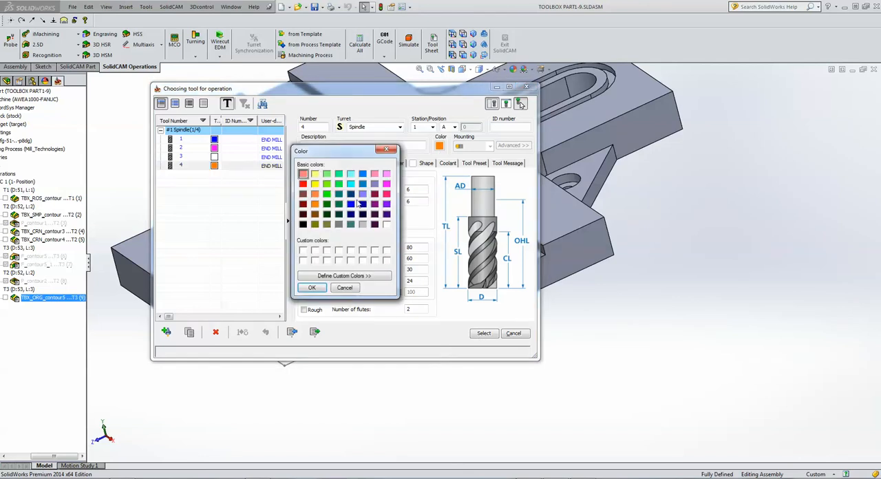
left_click(351, 204)
left_click(312, 288)
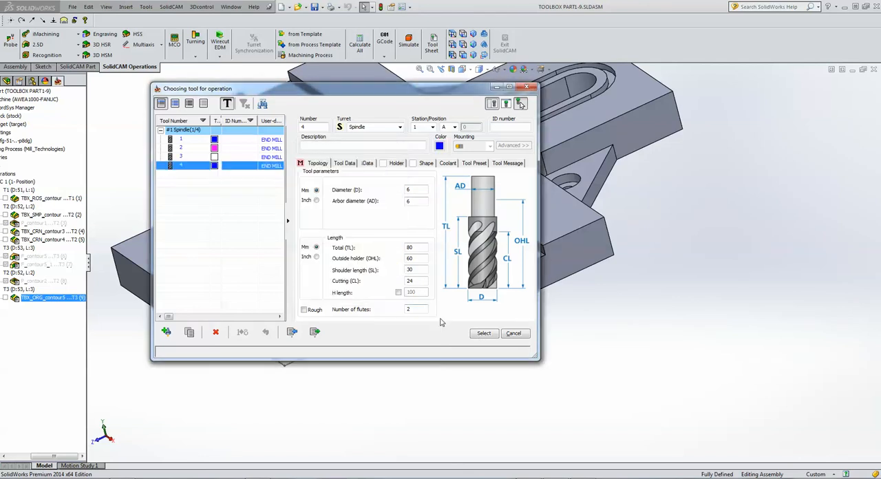
left_click(476, 335)
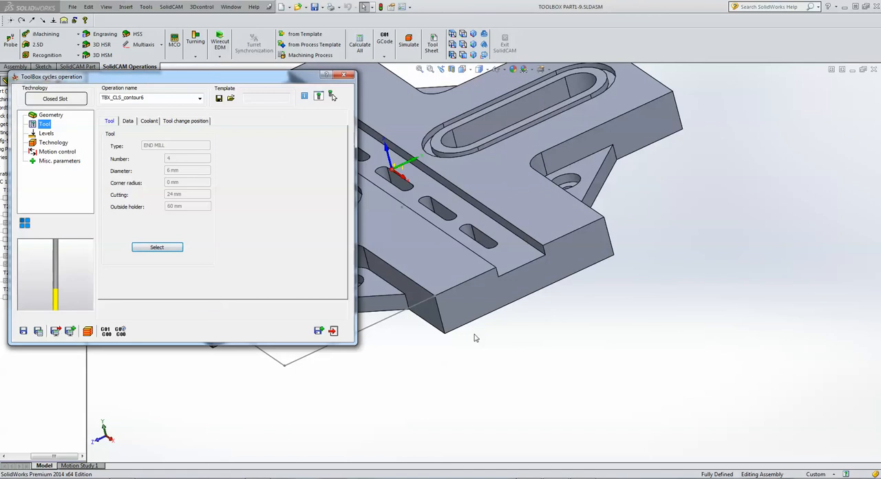
Define the milling levels by picking the central channel floor as the upper level and the part's bottom corner as the depth.
left_click(48, 133)
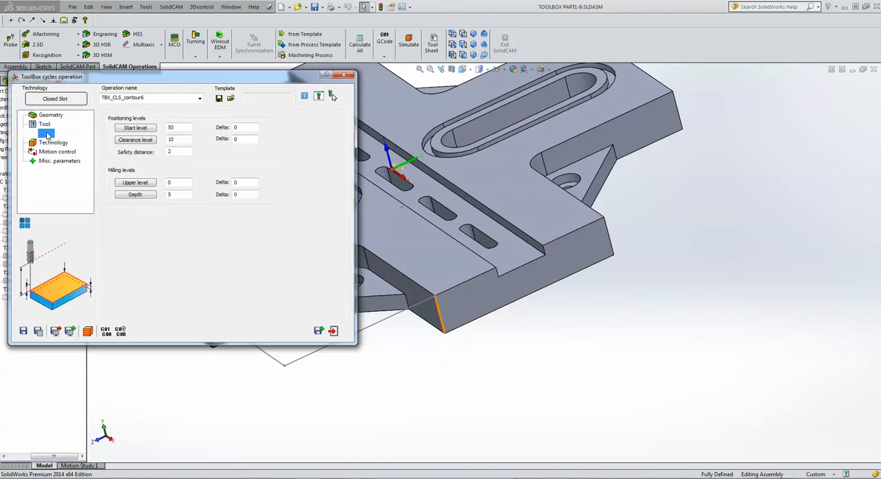
left_click(135, 182)
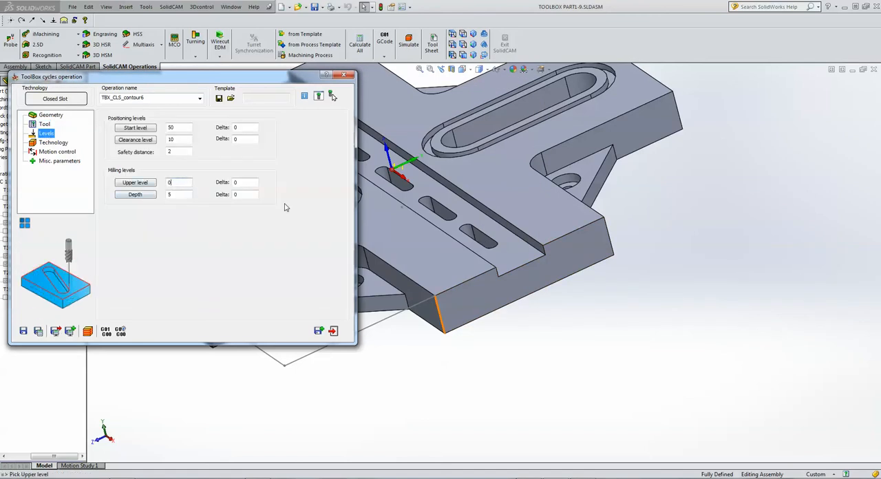
left_click(504, 258)
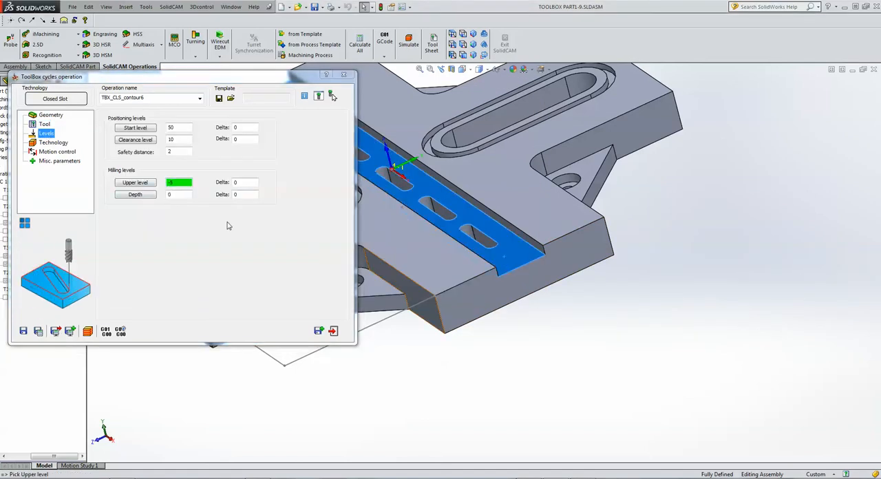
left_click(184, 194)
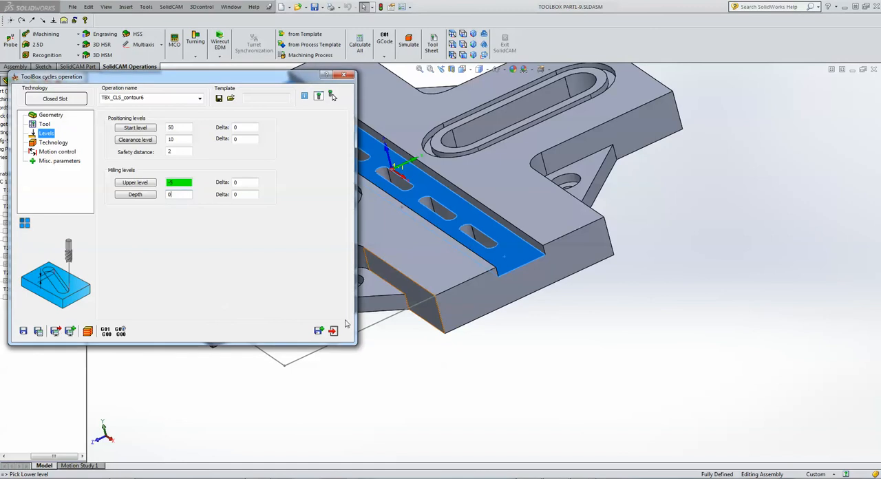
left_click(444, 337)
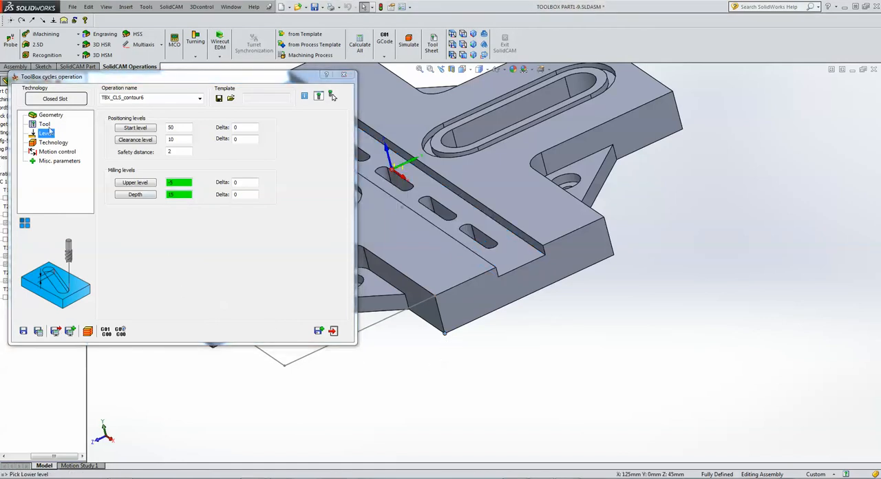
left_click(242, 195)
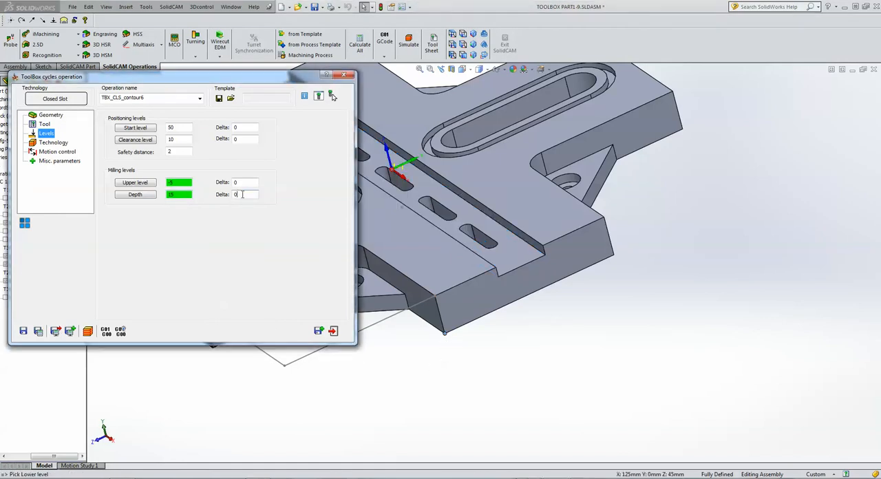
Enable equal step down with a maximum of 3, then calculate the Closed Slot operation and open its simulation.
left_click(46, 144)
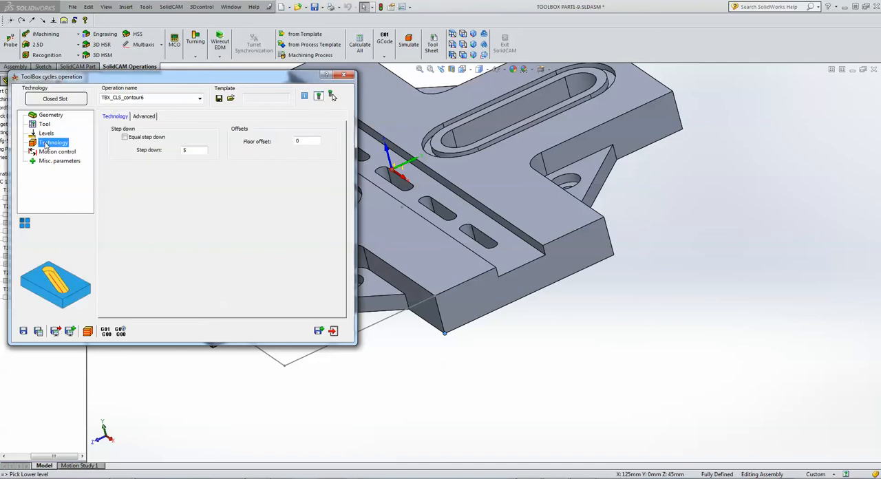
left_click(192, 151)
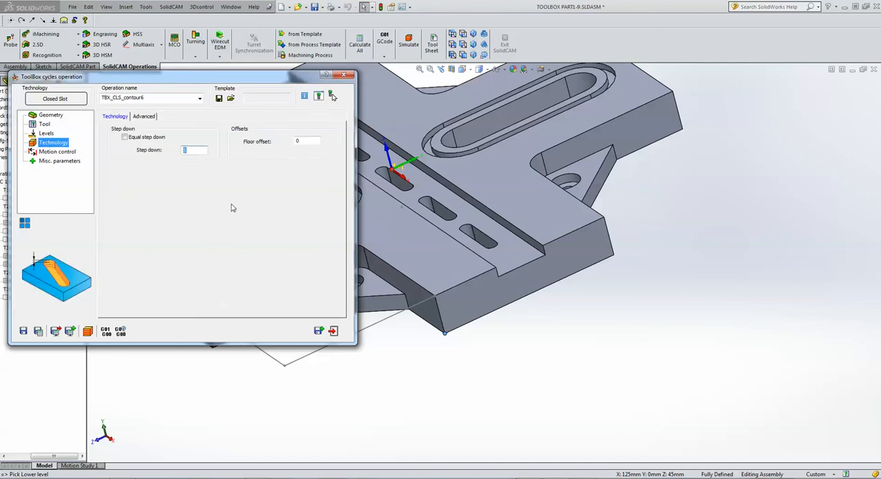
left_click(125, 137)
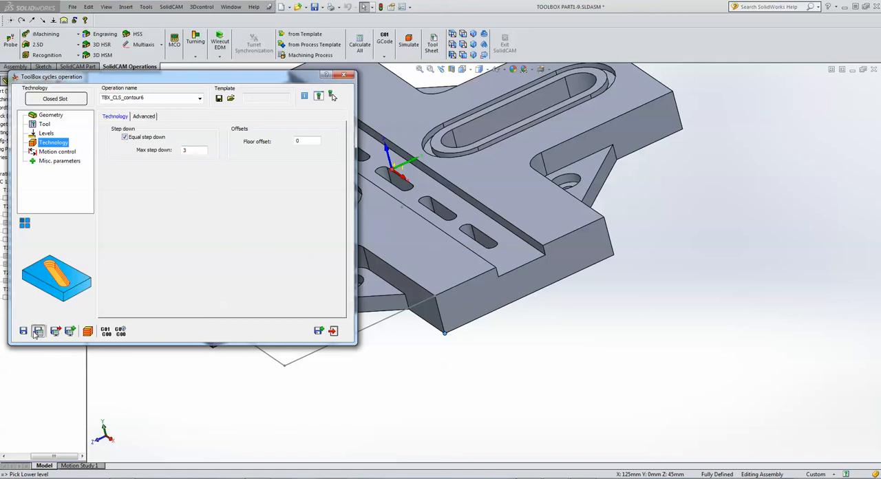
left_click(88, 331)
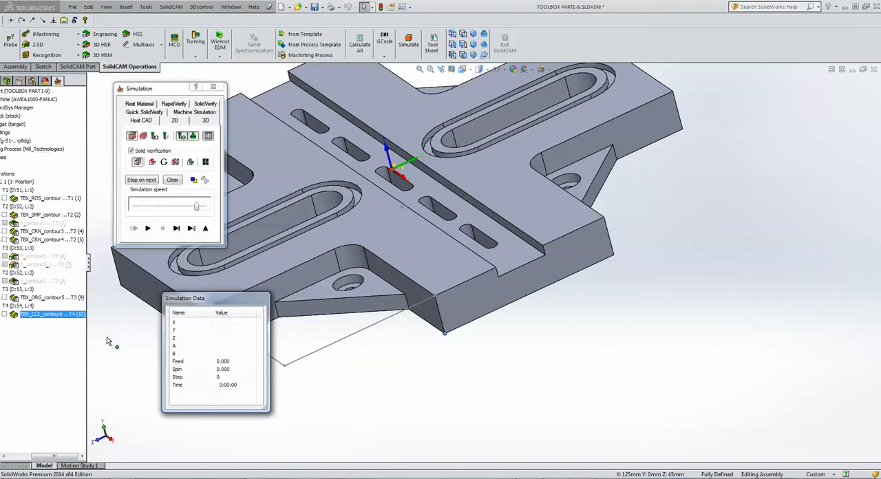
Simulate the Closed Slot operation in Host CAD mode, advancing move by move through the ramped cuts of the first slot.
left_click(836, 282)
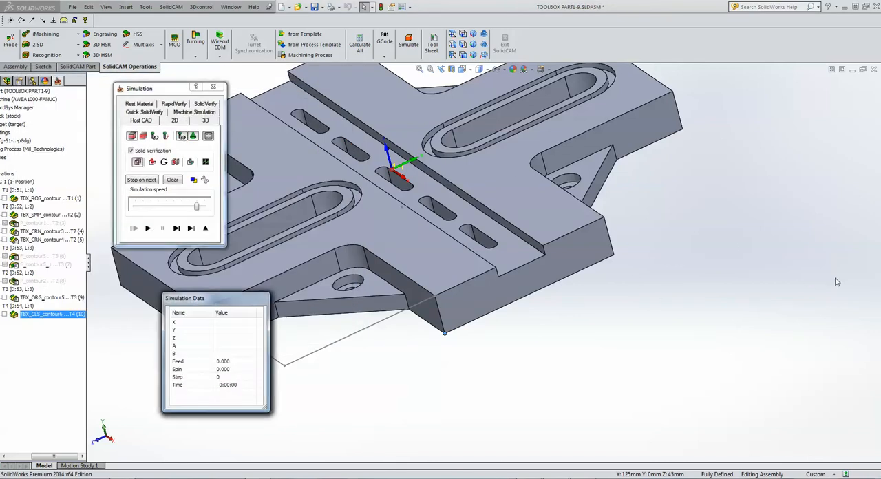
left_click(176, 228)
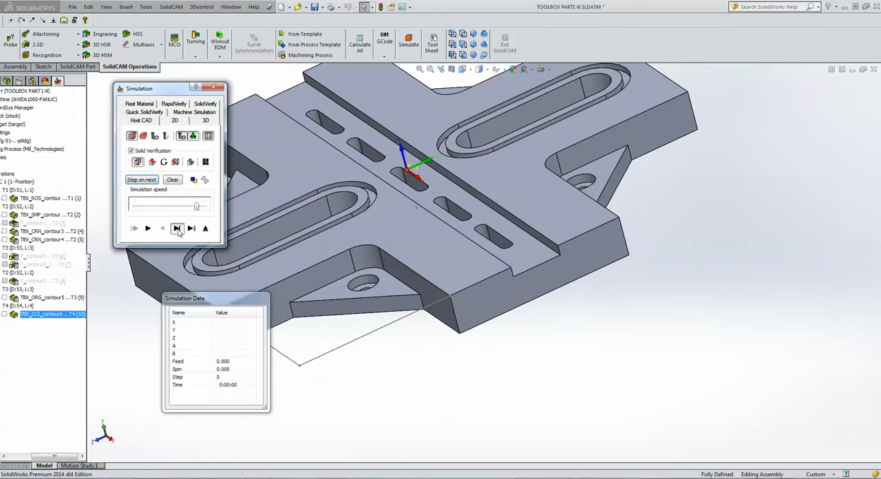
left_click(763, 290)
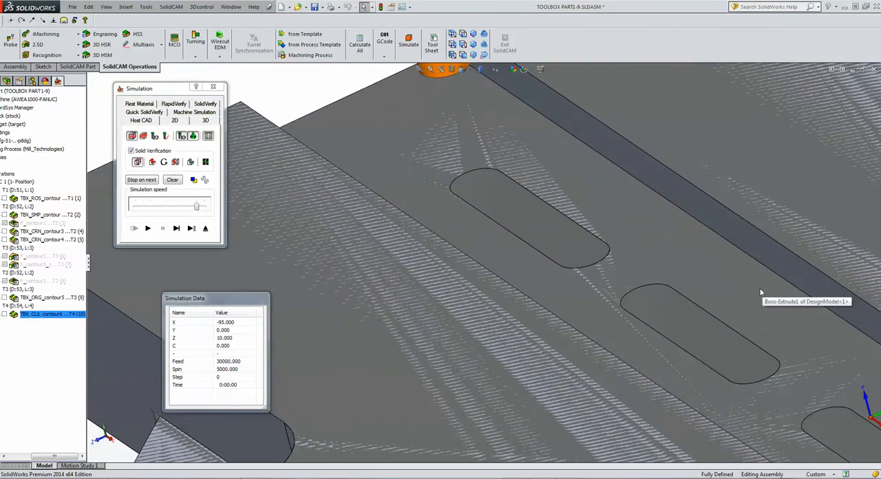
left_click(176, 229)
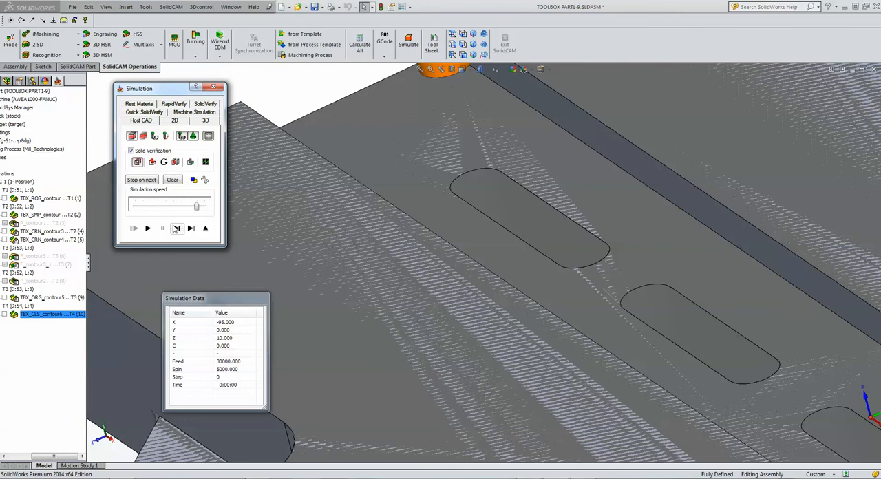
left_click(176, 230)
left_click(176, 230)
left_click(176, 230)
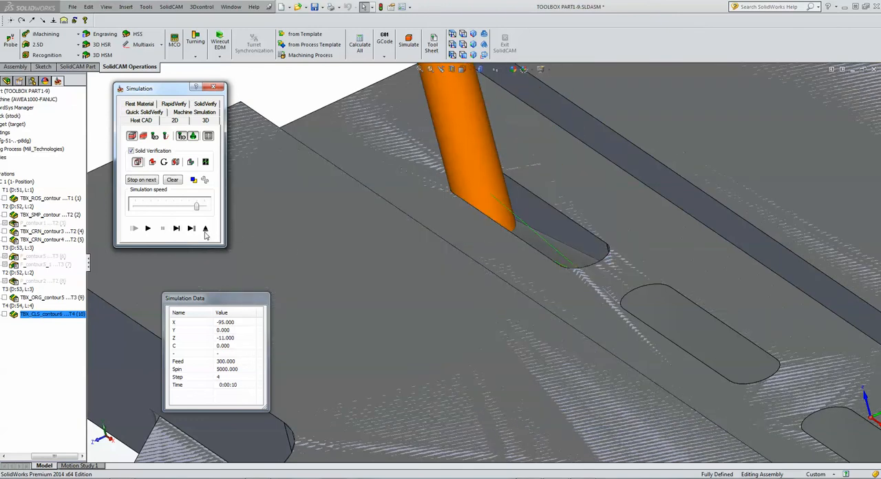
left_click(176, 228)
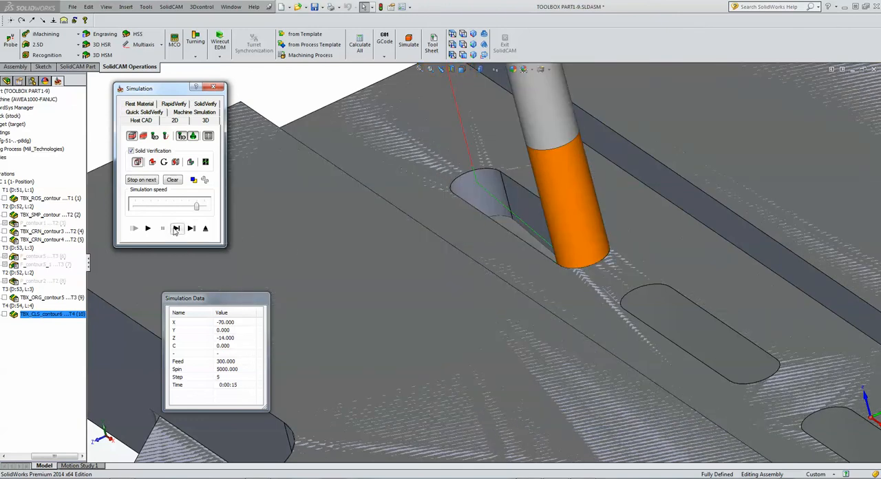
left_click(175, 229)
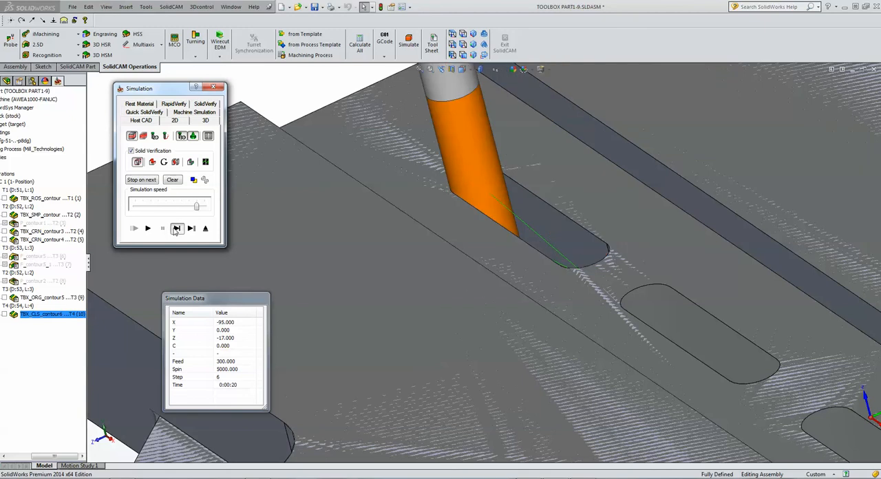
left_click(175, 229)
left_click(175, 229)
left_click(176, 229)
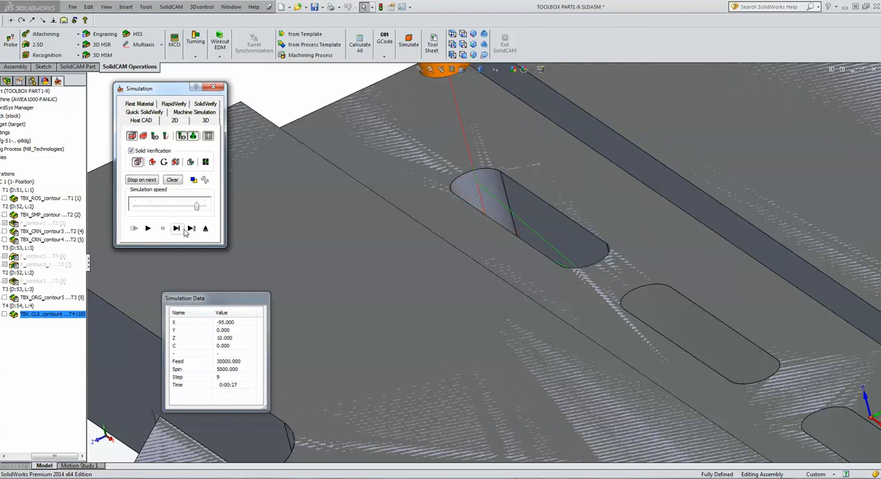
Advance the simulation move by move through the second slot, then play the remaining slots to the end.
left_click(183, 231)
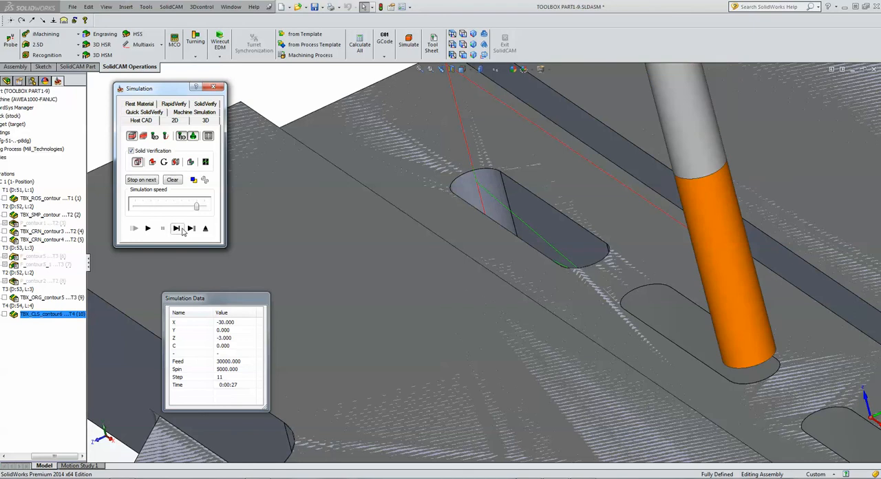
left_click(183, 231)
left_click(177, 229)
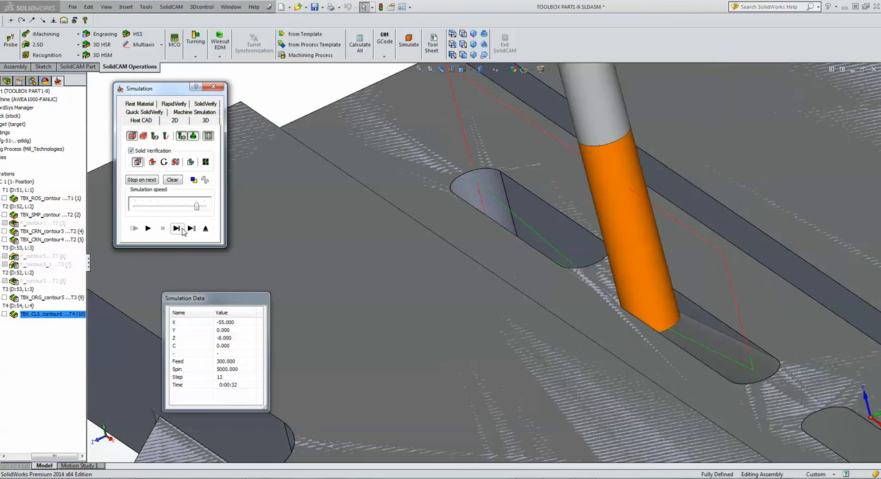
left_click(177, 228)
left_click(177, 228)
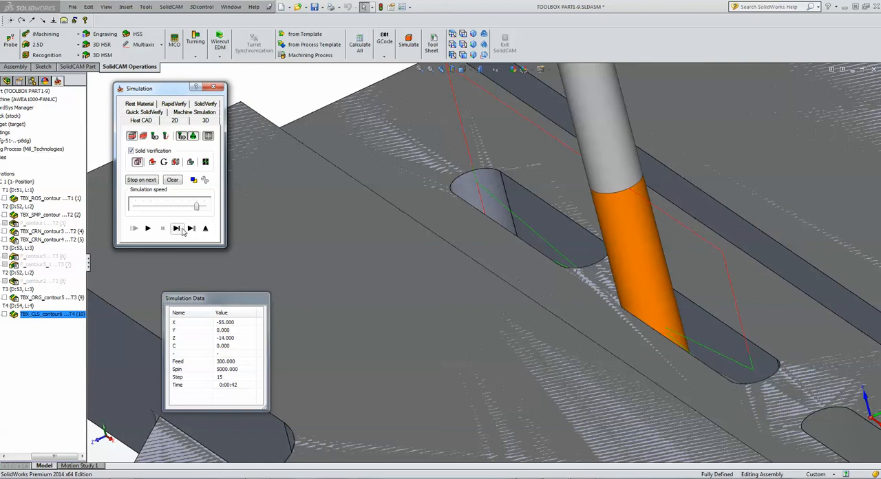
left_click(177, 228)
left_click(147, 228)
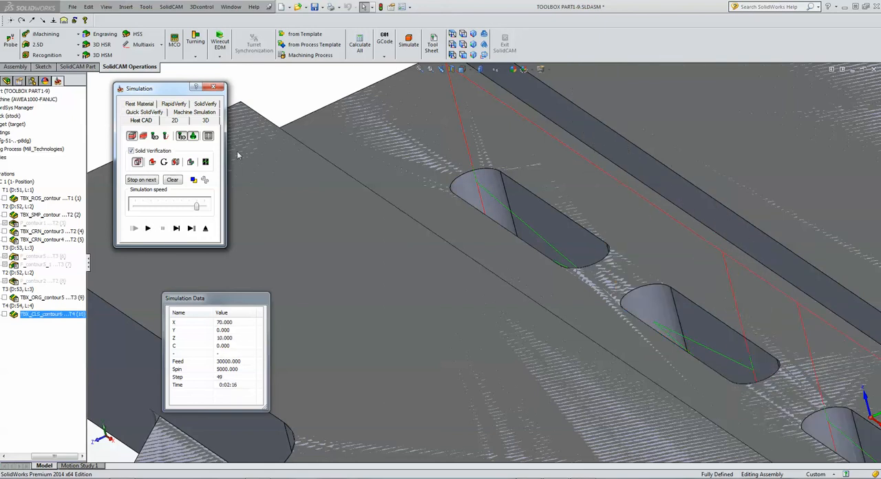
Inspect the toolpath and simulated cuts of the central channel slots, then exit the simulation.
left_click(295, 96)
scroll(304, 100, "up", 5)
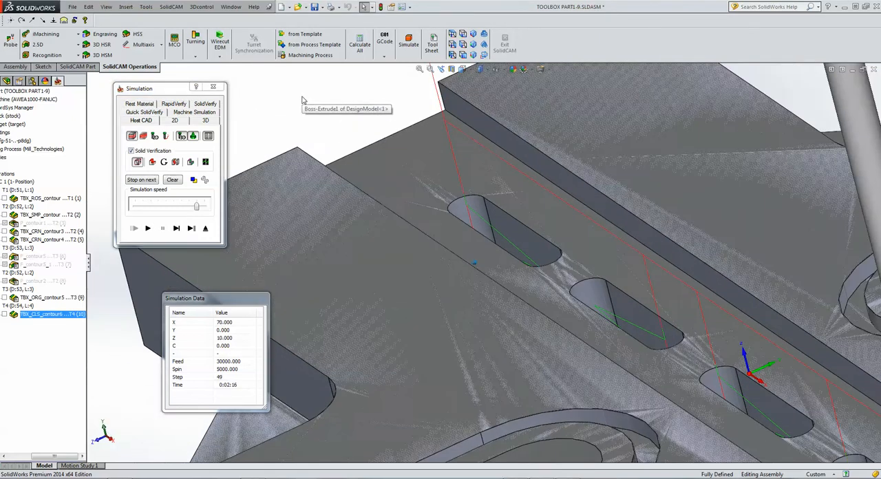
scroll(303, 101, "up", 3)
middle_click_drag(604, 317, 371, 303)
left_click(205, 228)
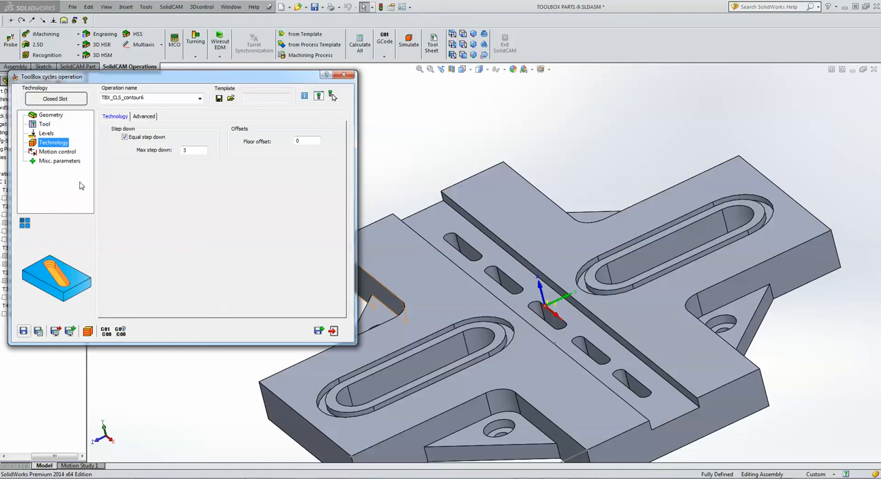
Switch the cycle to Additional Zigzag Slot and define a new geometry from the inner contours of both long slots with Auto-constant Z.
left_click(63, 102)
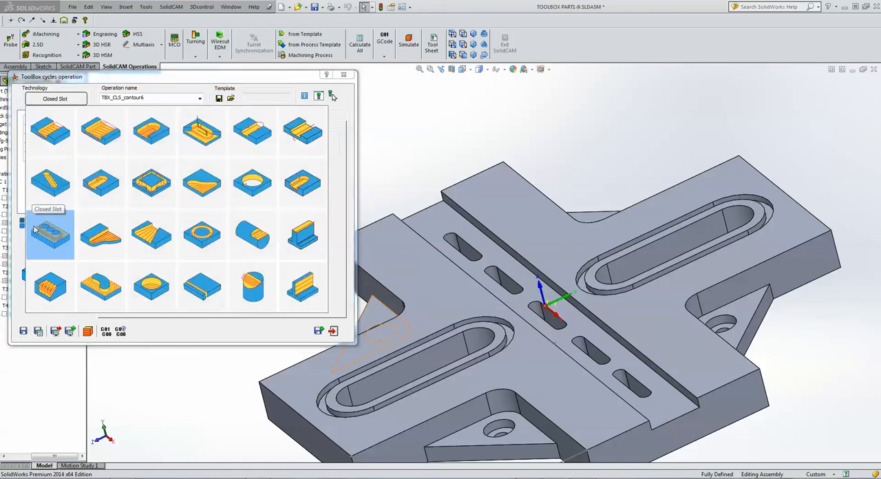
left_click(199, 137)
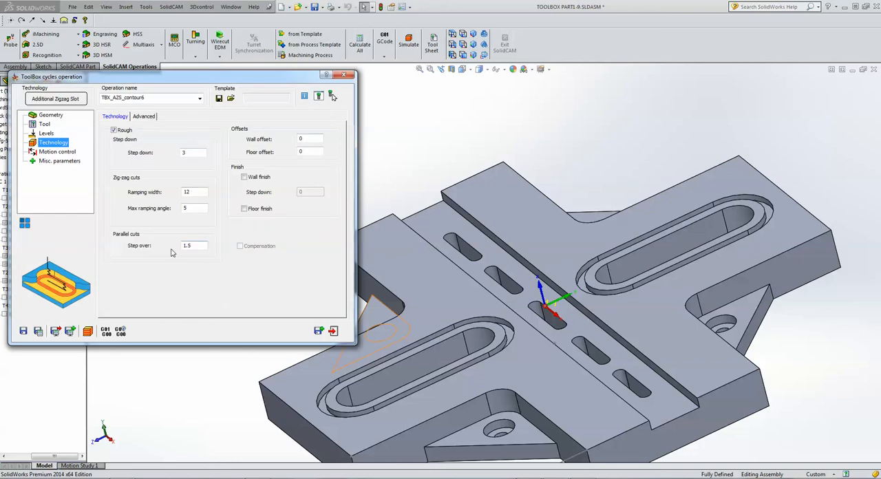
left_click(52, 115)
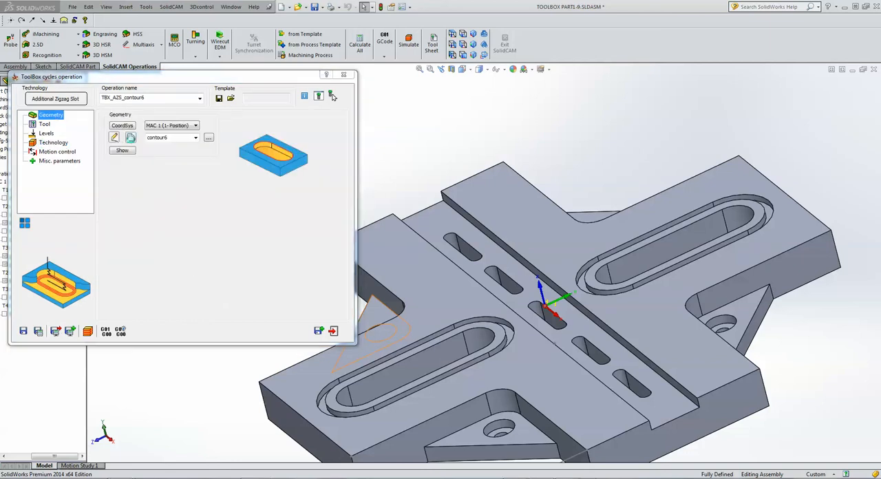
left_click(130, 137)
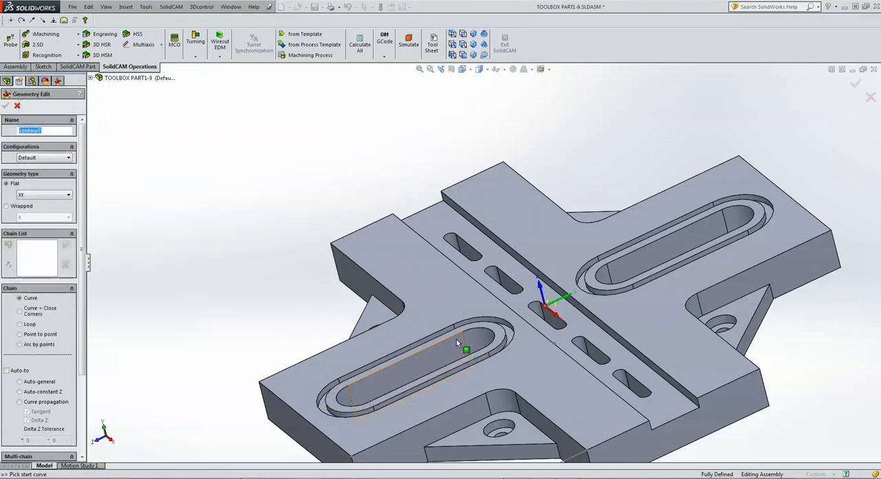
left_click(457, 339)
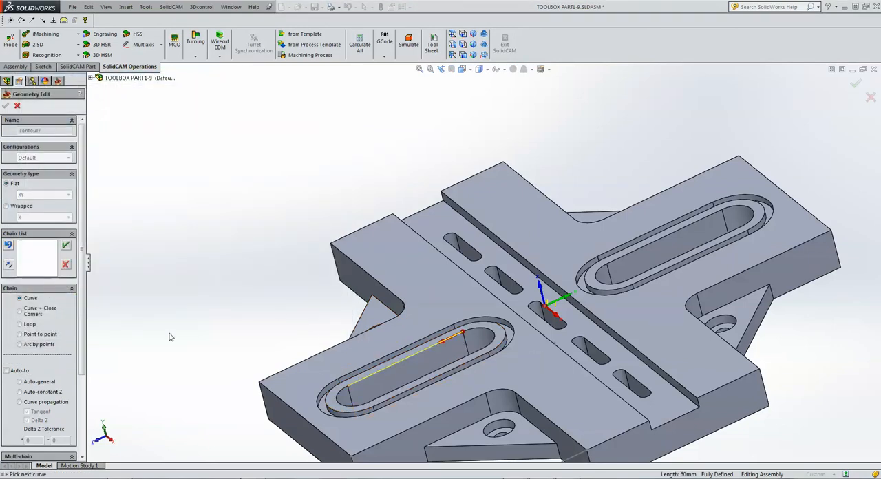
left_click(19, 391)
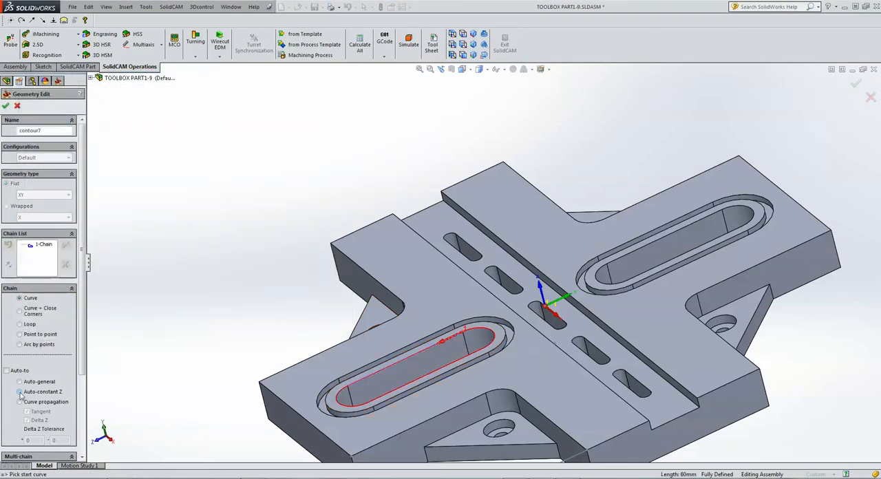
left_click(712, 215)
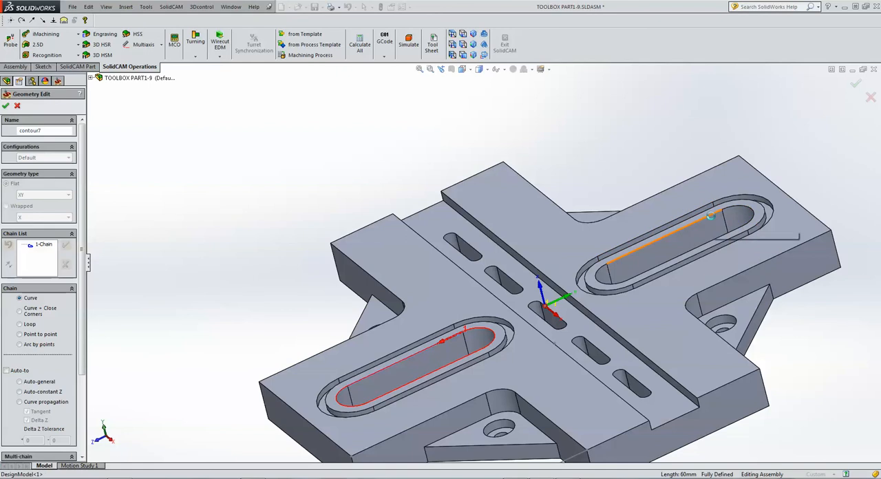
left_click(21, 391)
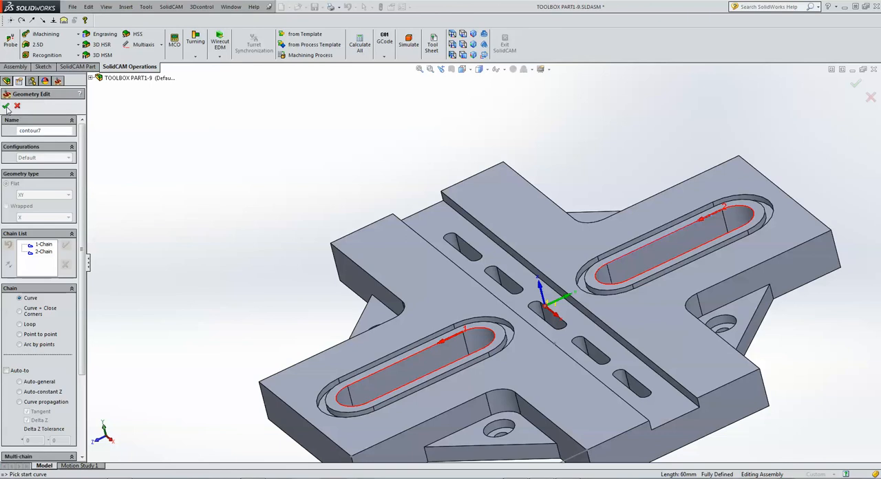
left_click(5, 106)
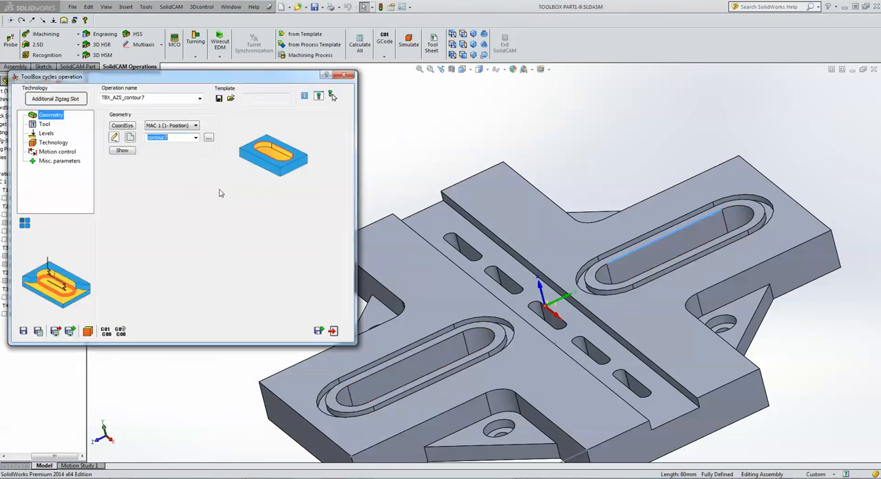
Add a new end mill with 12 mm diameter, 12 mm arbor diameter and 30 mm cutting length, and assign it to the operation.
left_click(45, 125)
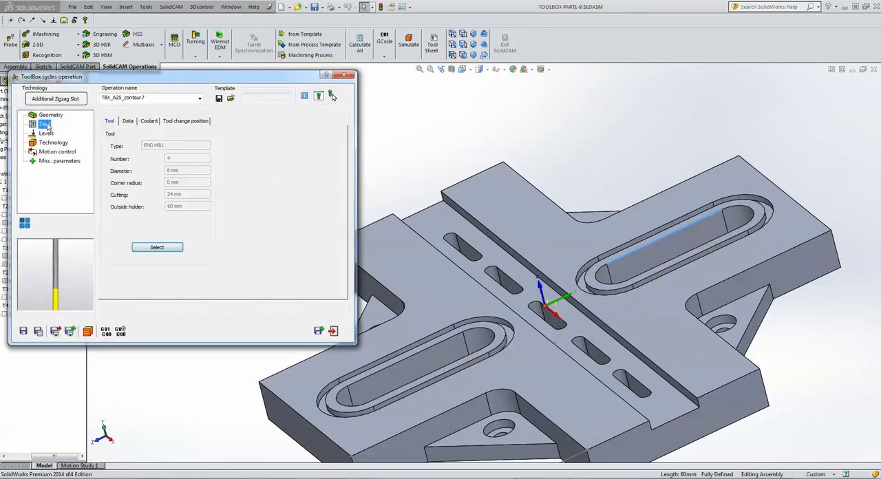
left_click(155, 247)
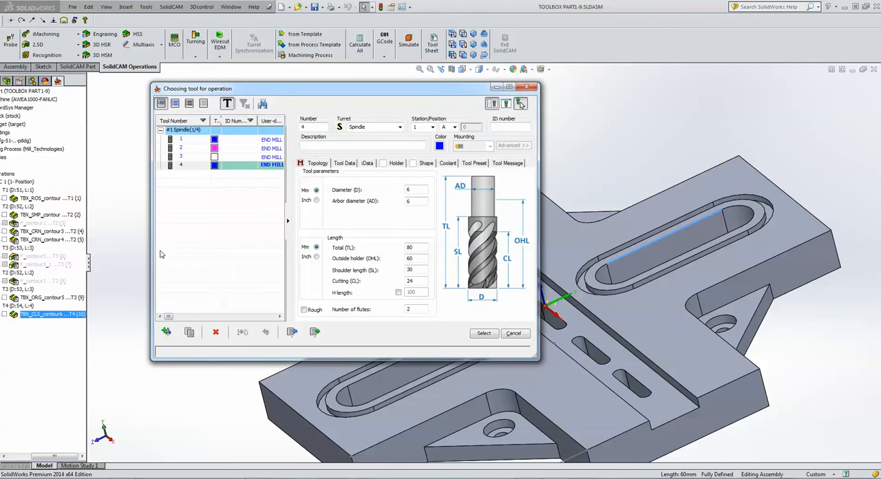
left_click(166, 332)
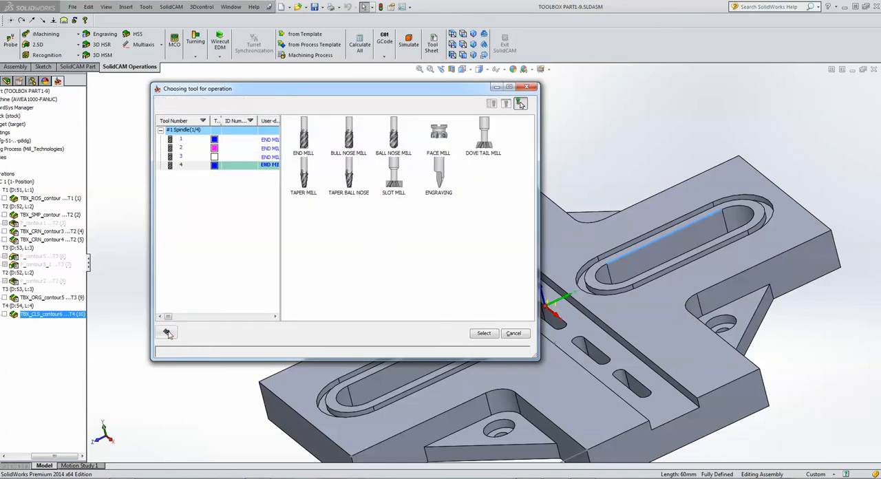
left_click(306, 144)
left_click(416, 190)
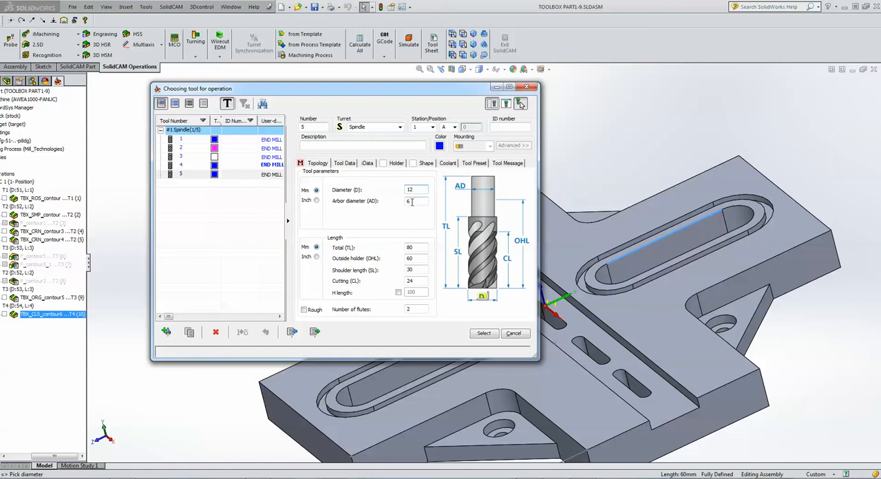
left_click(411, 202)
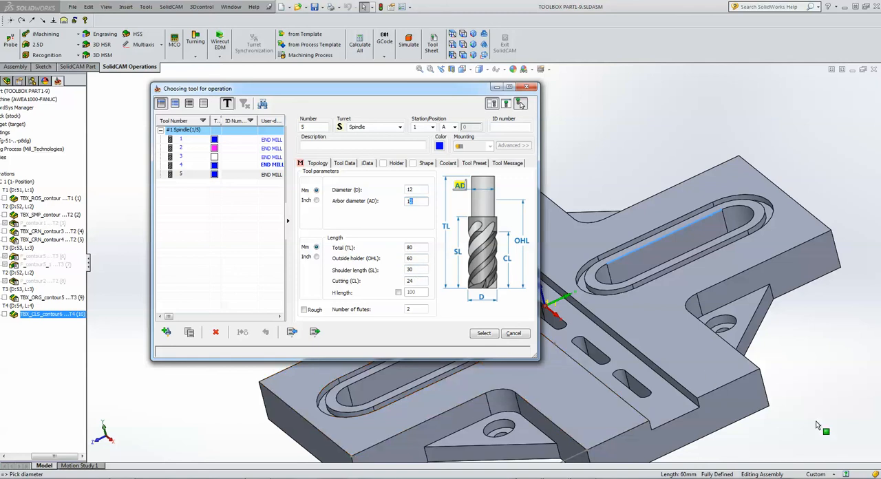
left_click(420, 280)
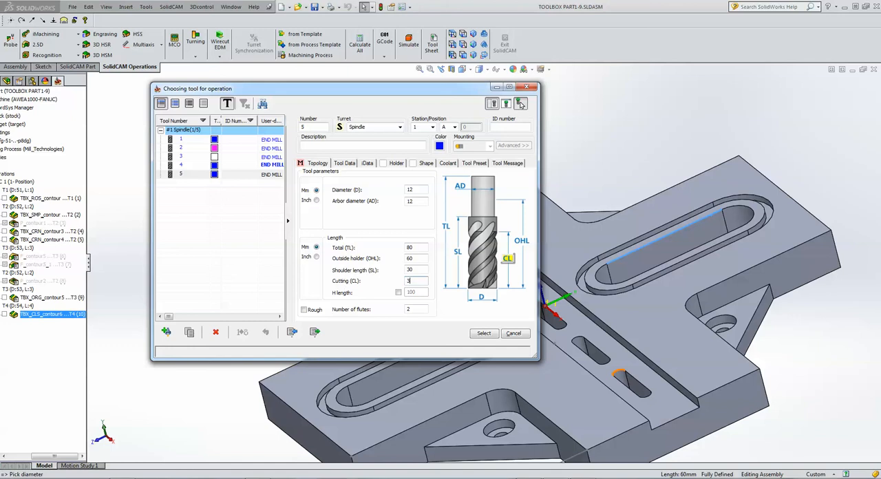
left_click(483, 336)
Pick the part's top face as the upper level and the lower corner of the side wall as the milling depth.
left_click(46, 134)
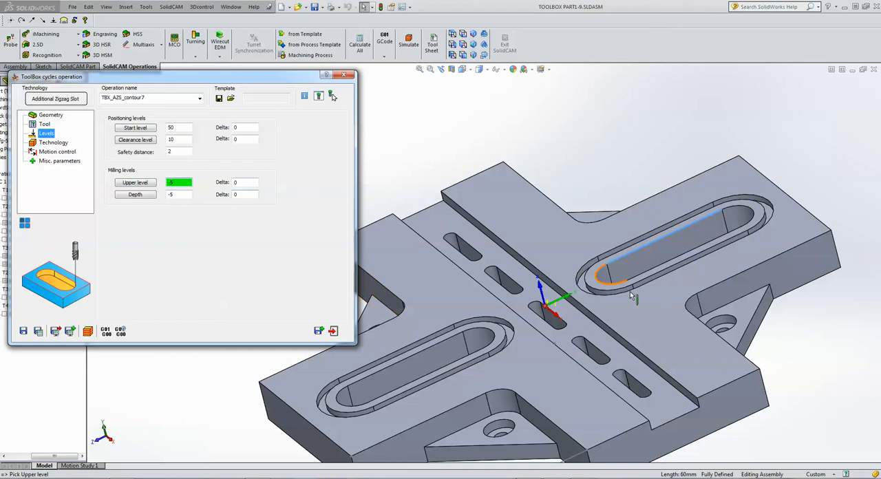
left_click(650, 321)
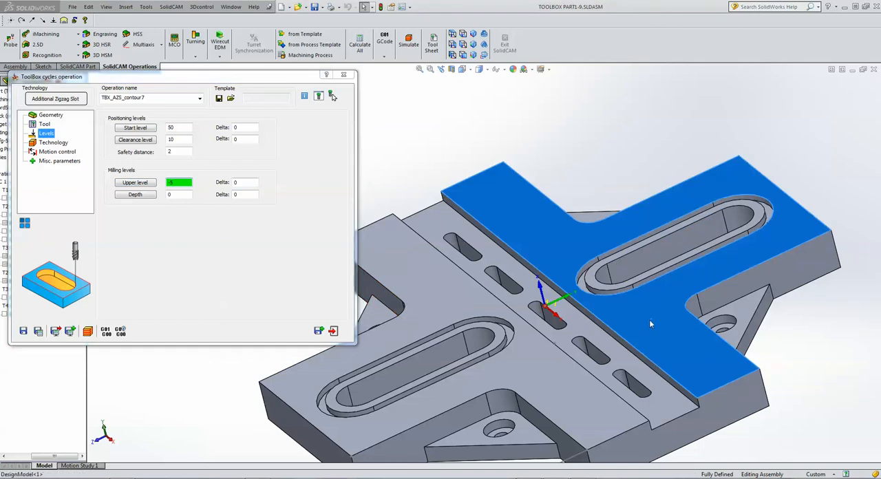
left_click(183, 197)
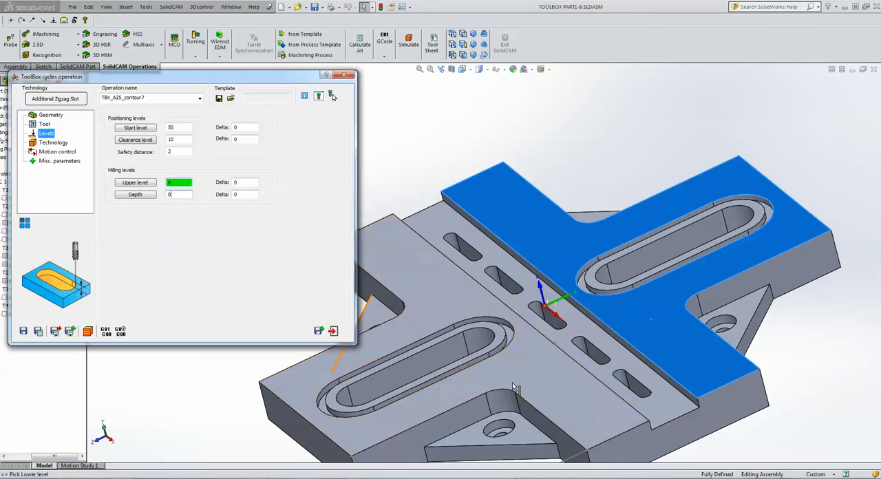
left_click(769, 406)
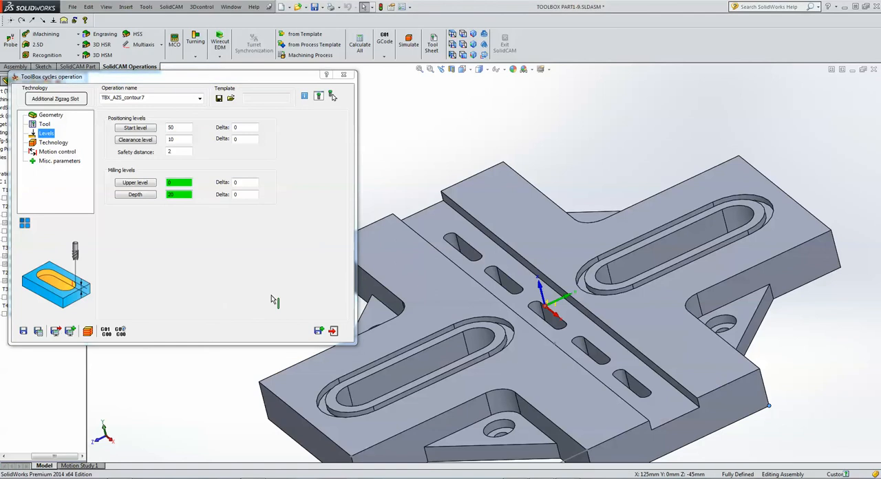
Set the zigzag cuts' ramping width to 10 and the parallel cuts' step over to 3.
left_click(52, 142)
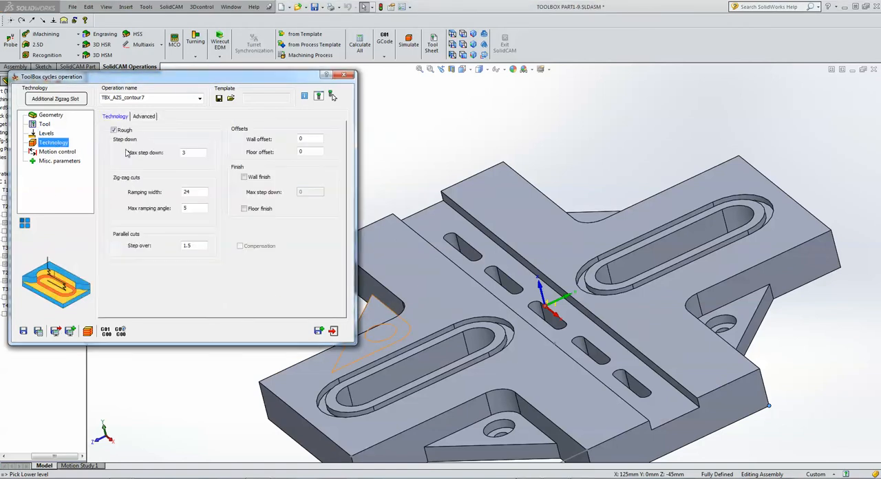
left_click(200, 155)
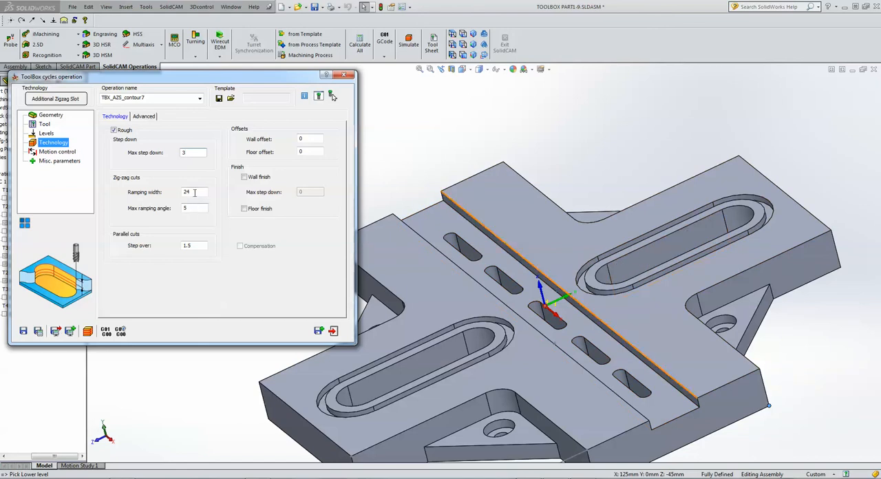
key("Tab")
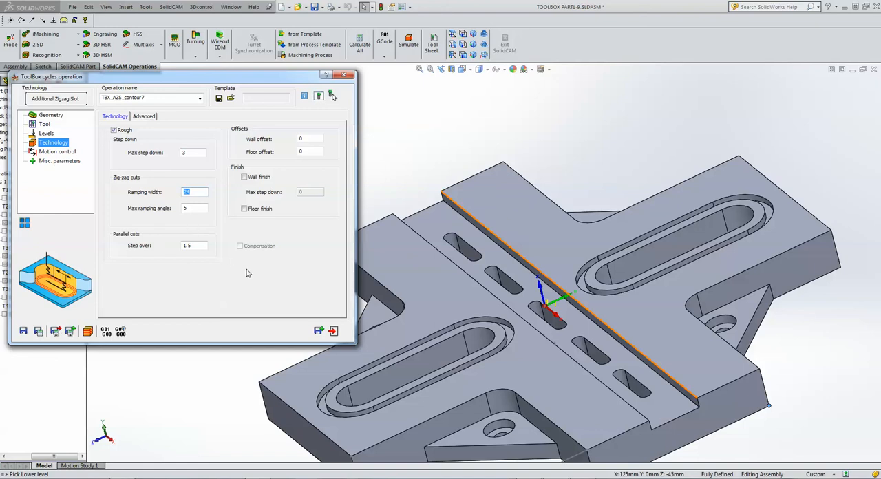
type("10")
left_click(195, 207)
left_click(193, 245)
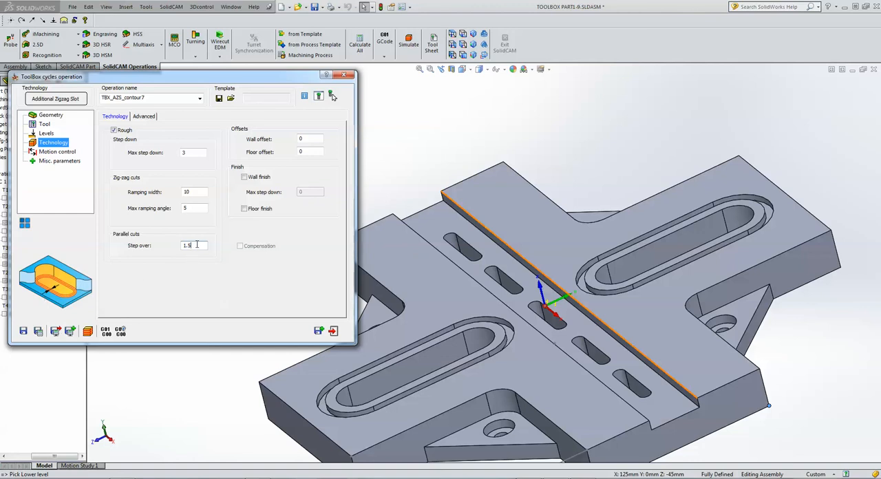
double_click(196, 245)
type("3")
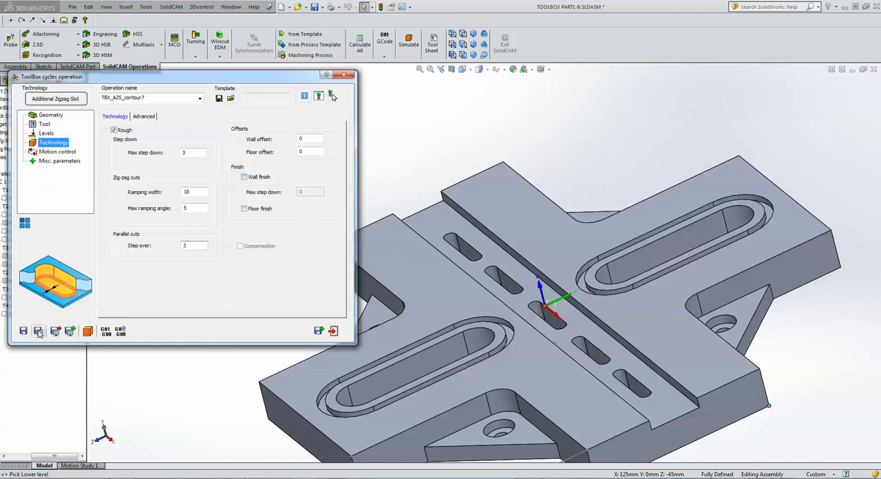
Save and calculate the Additional Zigzag Slot operation, then start its Host CAD simulation with the updated stock model.
left_click(69, 332)
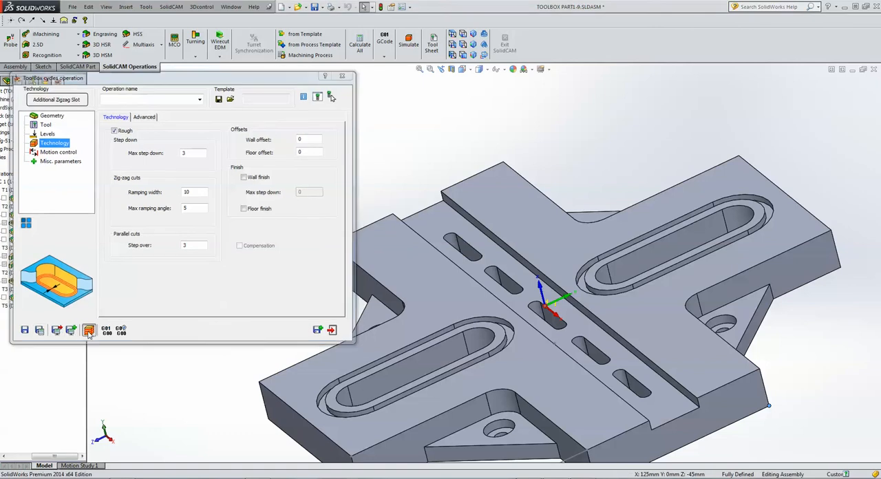
left_click(452, 45)
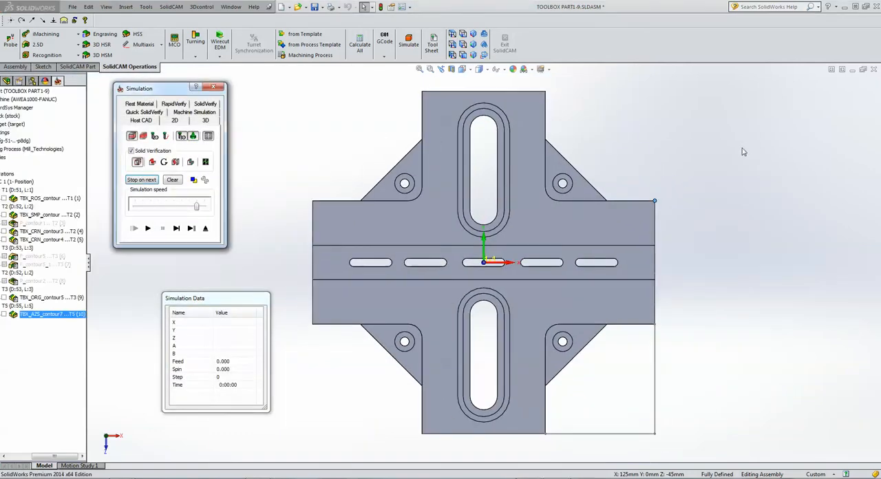
left_click(747, 150)
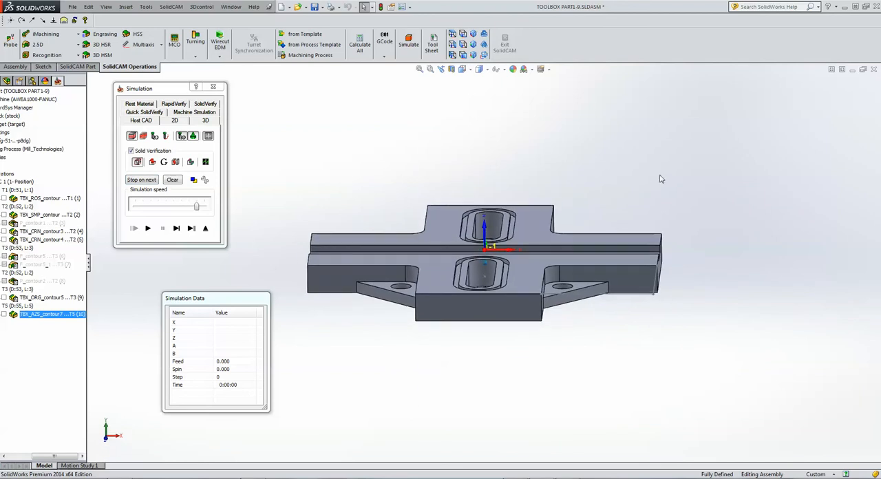
left_click(176, 228)
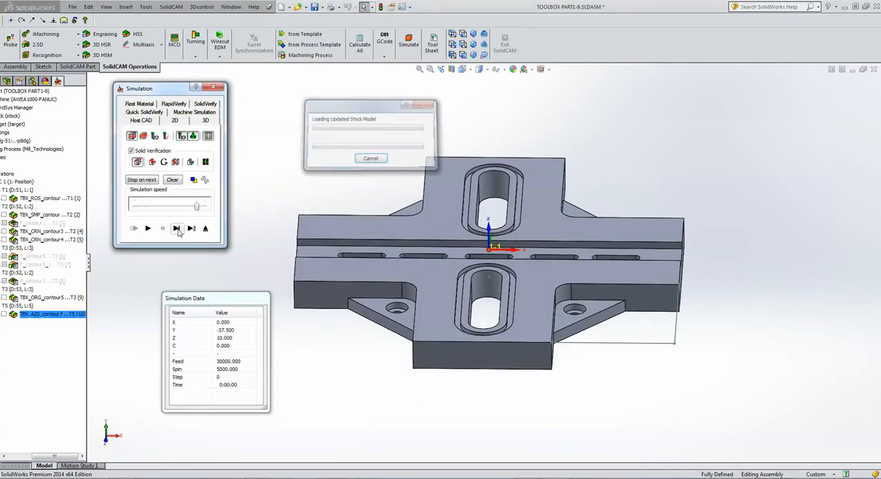
Step through the initial zigzag ramping moves of the Additional Zigzag Slot simulation, viewing the first slot close up at an angle.
left_click(714, 172)
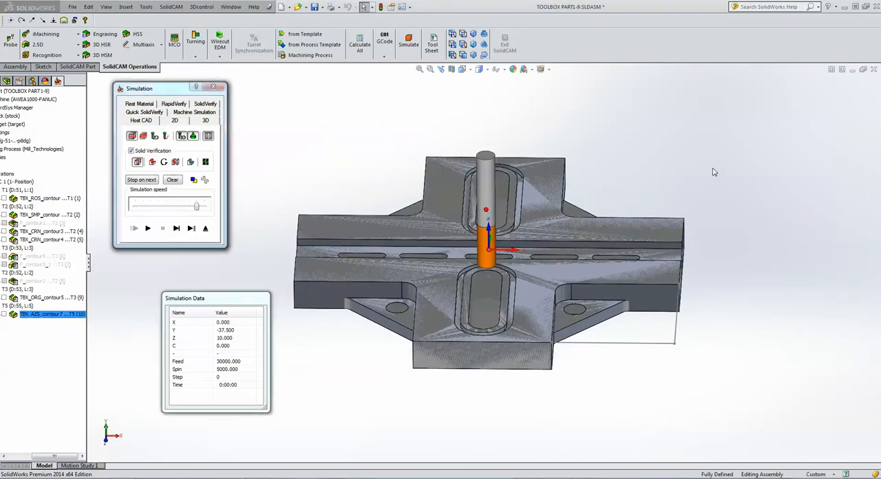
left_click(177, 229)
left_click(176, 229)
left_click(176, 228)
left_click(176, 228)
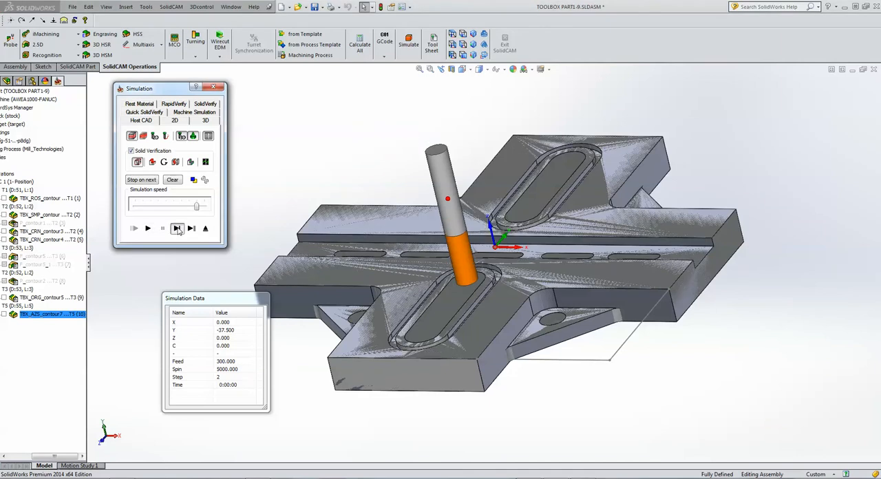
left_click(825, 185)
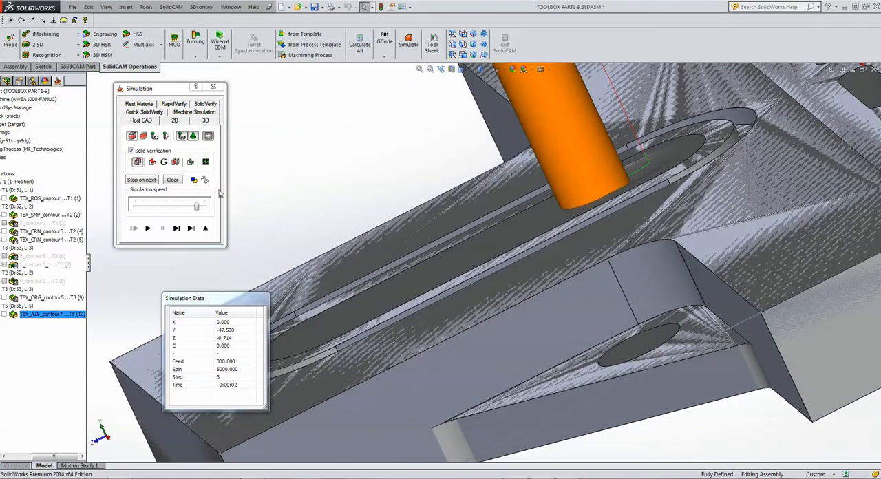
left_click(176, 228)
left_click(177, 228)
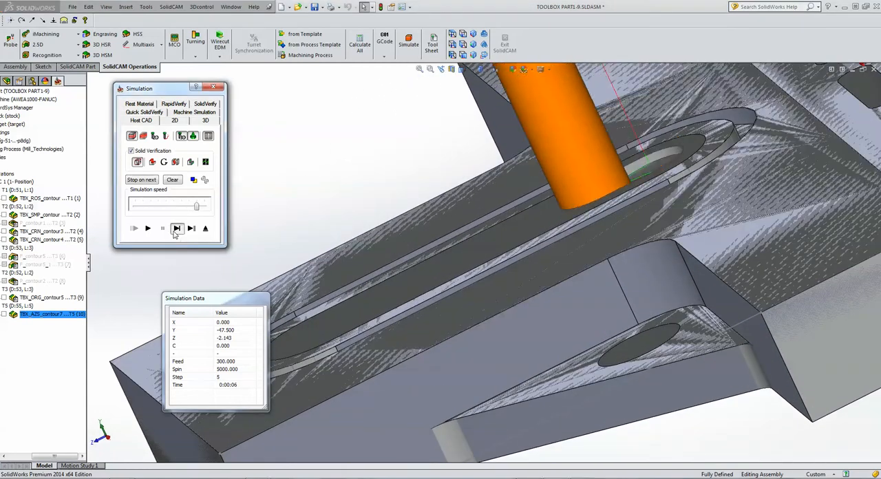
left_click(176, 228)
left_click(177, 228)
left_click(176, 228)
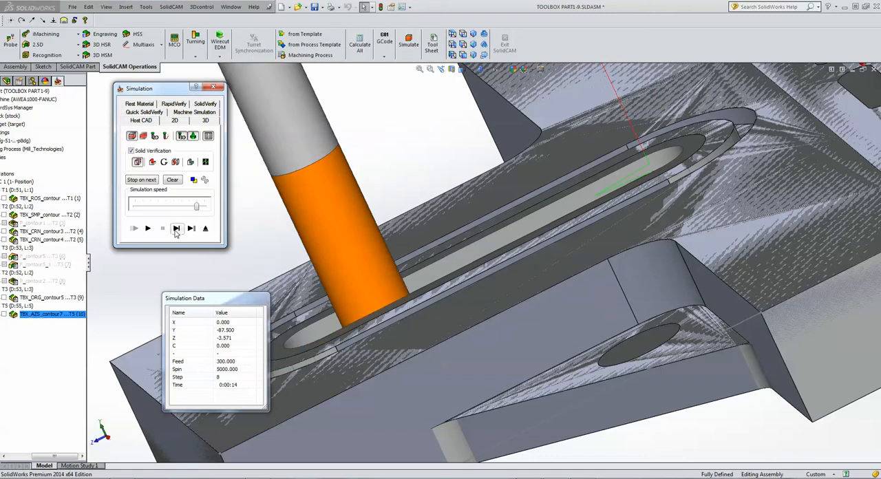
left_click(176, 228)
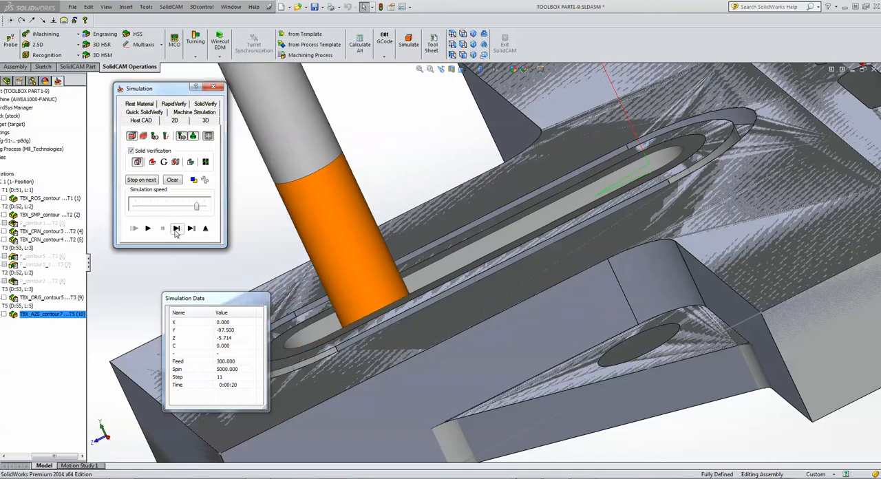
left_click(176, 228)
left_click(176, 228)
left_click(176, 228)
left_click(176, 228)
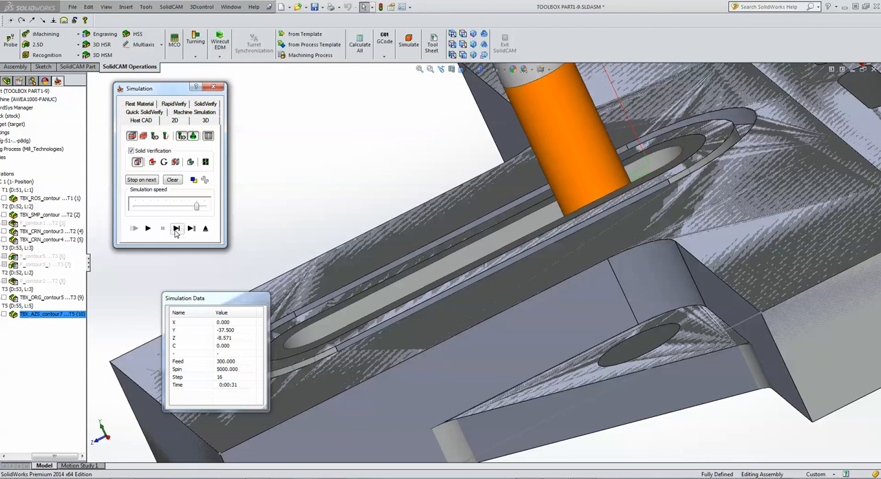
left_click(177, 228)
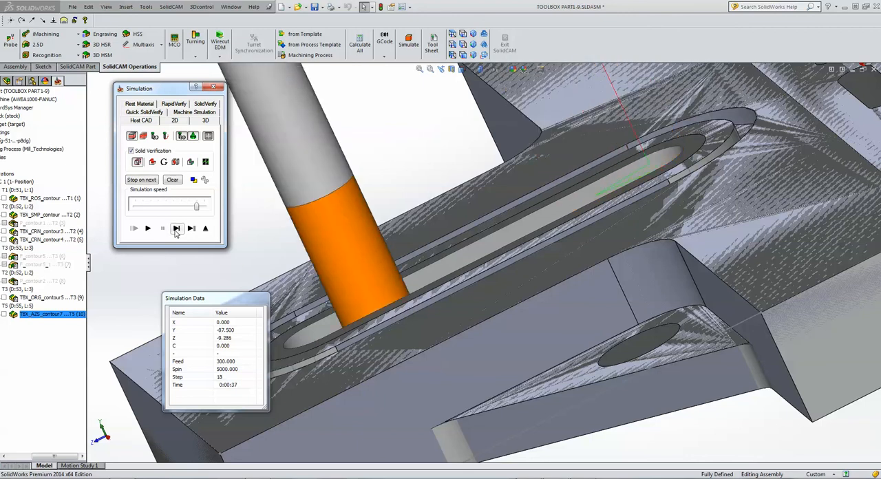
From a top view, step through the remaining zigzag ramping down to depth and the parallel cuts that widen the first slot.
left_click(453, 35)
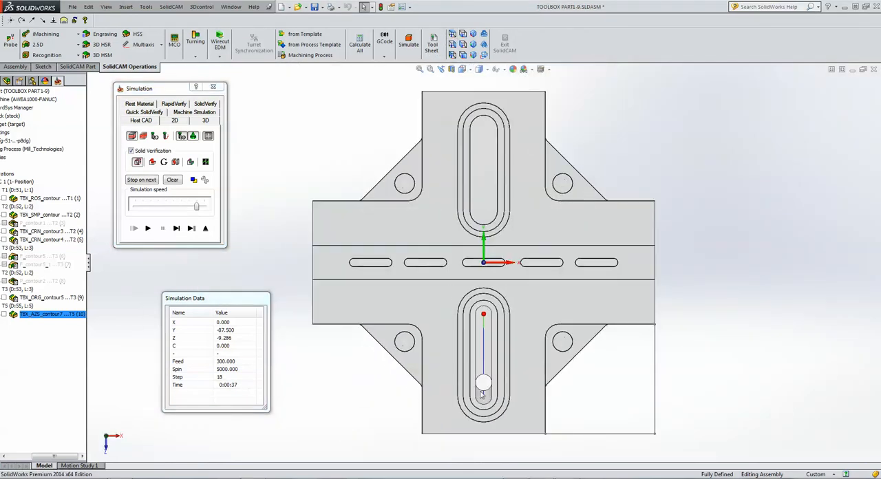
scroll(500, 373, "down", 5)
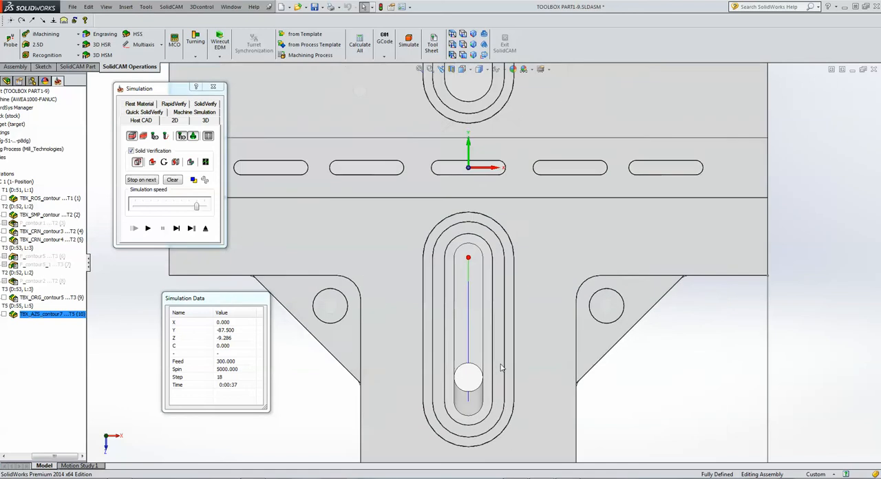
left_click(177, 228)
left_click(177, 229)
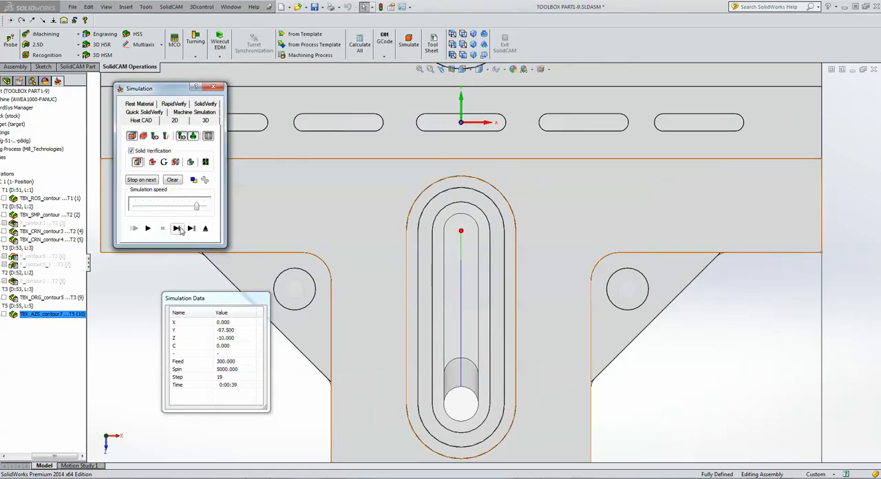
left_click(177, 229)
left_click(177, 229)
left_click(177, 229)
left_click(177, 228)
left_click(177, 229)
left_click(177, 228)
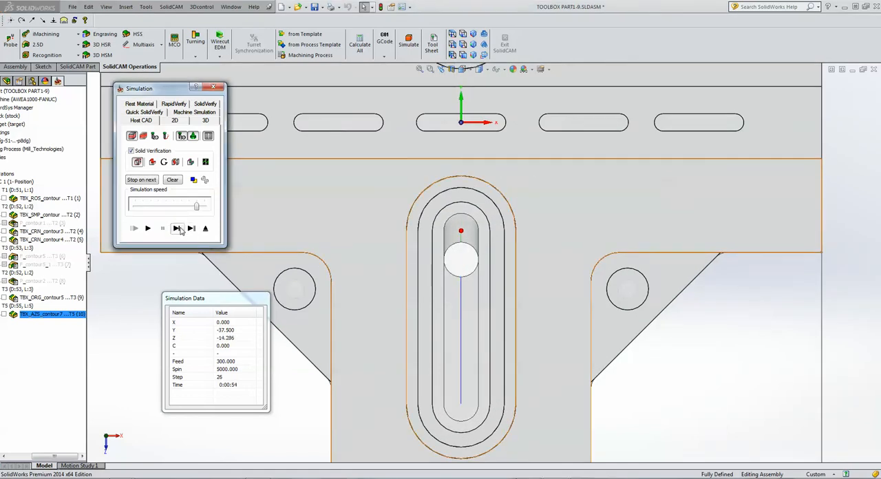
left_click(177, 229)
left_click(177, 229)
left_click(177, 229)
left_click(177, 228)
left_click(177, 229)
left_click(177, 229)
left_click(177, 229)
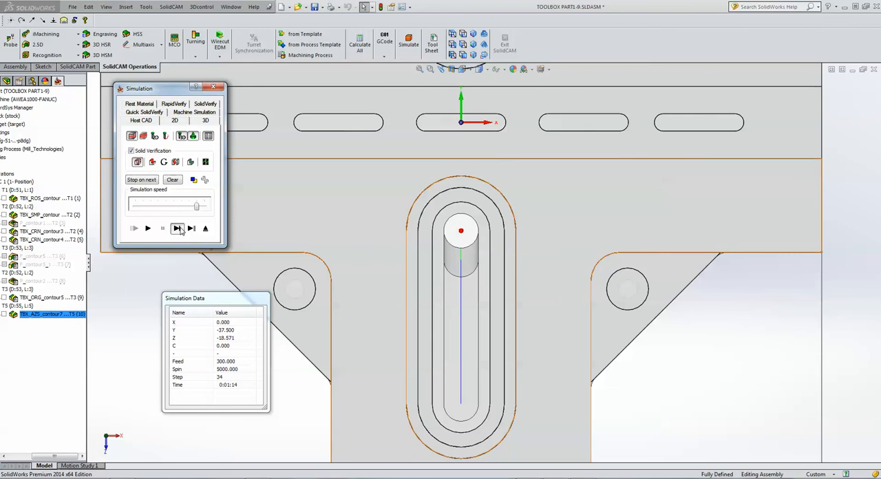
left_click(176, 228)
left_click(177, 228)
left_click(177, 229)
left_click(177, 229)
left_click(177, 229)
left_click(177, 229)
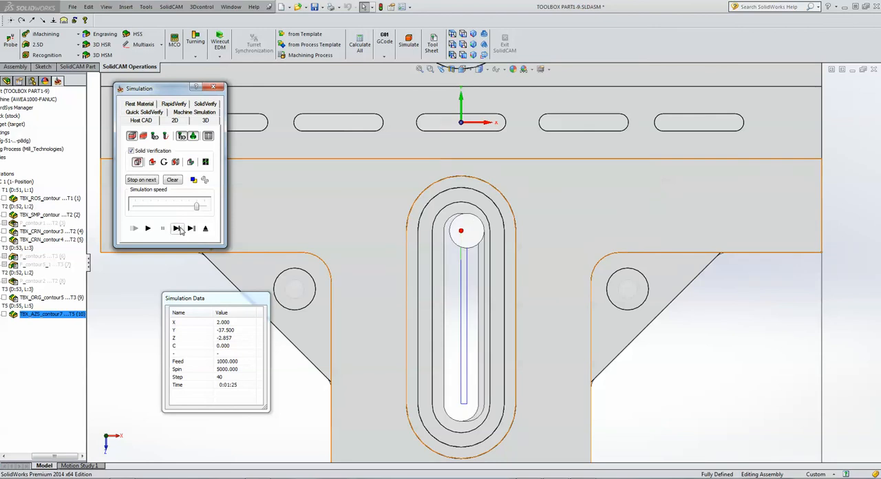
left_click(176, 228)
left_click(177, 228)
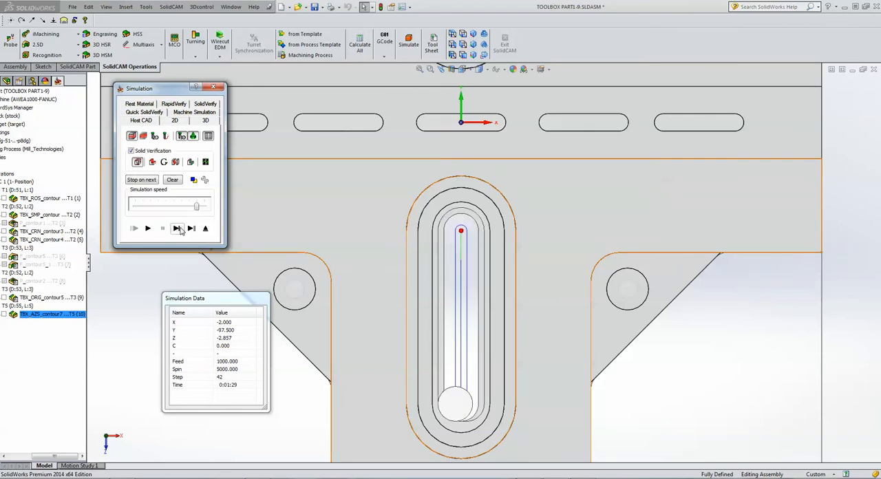
left_click(177, 229)
left_click(177, 228)
left_click(177, 229)
left_click(177, 229)
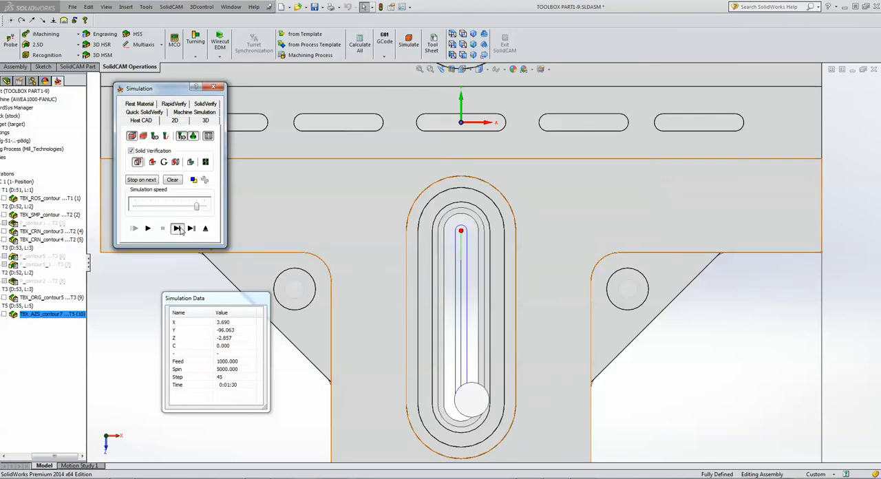
left_click(177, 229)
left_click(177, 229)
left_click(177, 229)
left_click(177, 228)
left_click(177, 228)
left_click(177, 229)
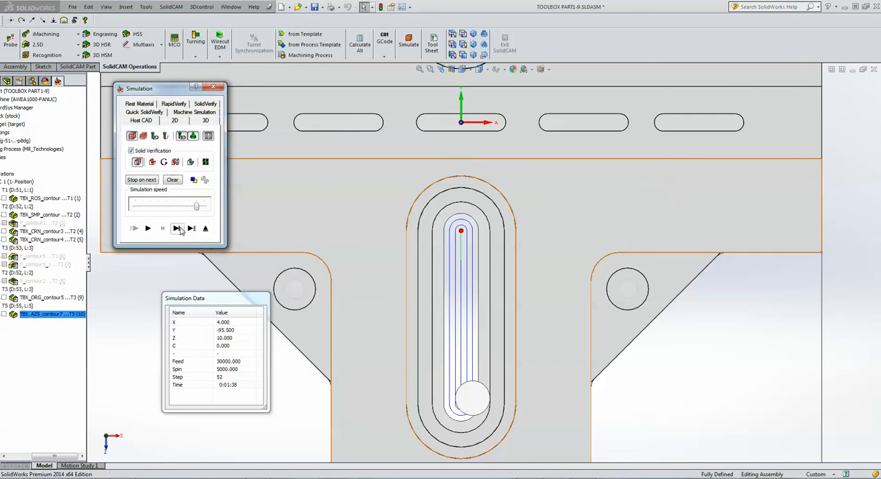
Play the rest of the slot simulation, inspect the machined slots at an angle, and exit both the simulation and the operation.
left_click(149, 229)
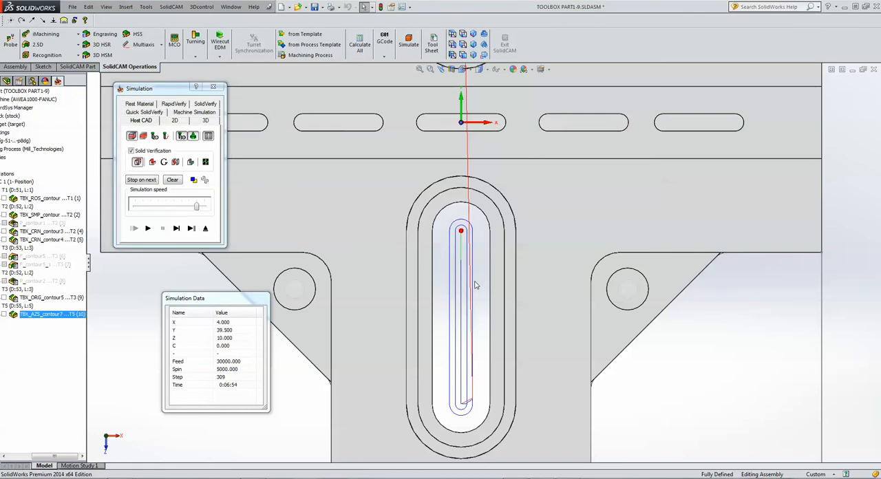
middle_click_drag(468, 299, 468, 283)
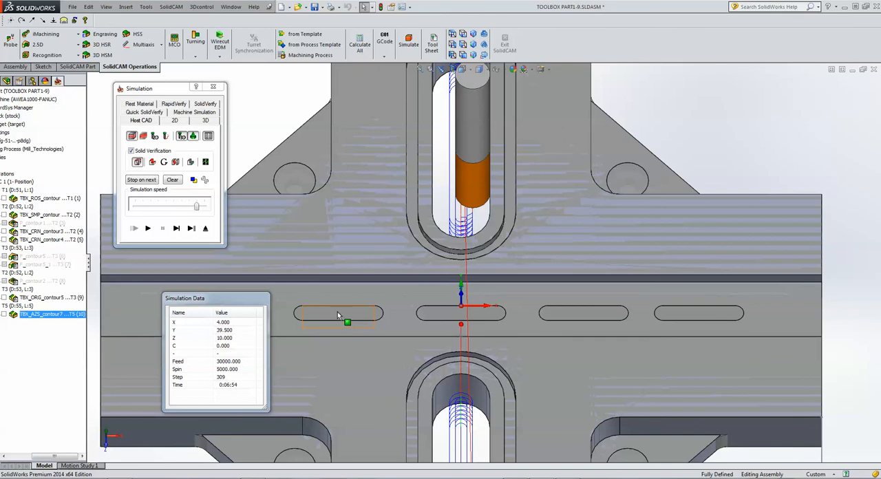
left_click(205, 229)
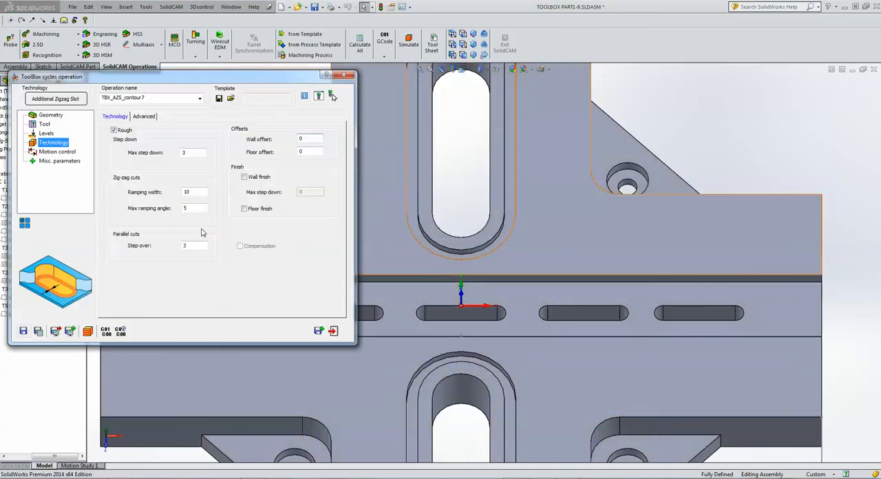
left_click(334, 331)
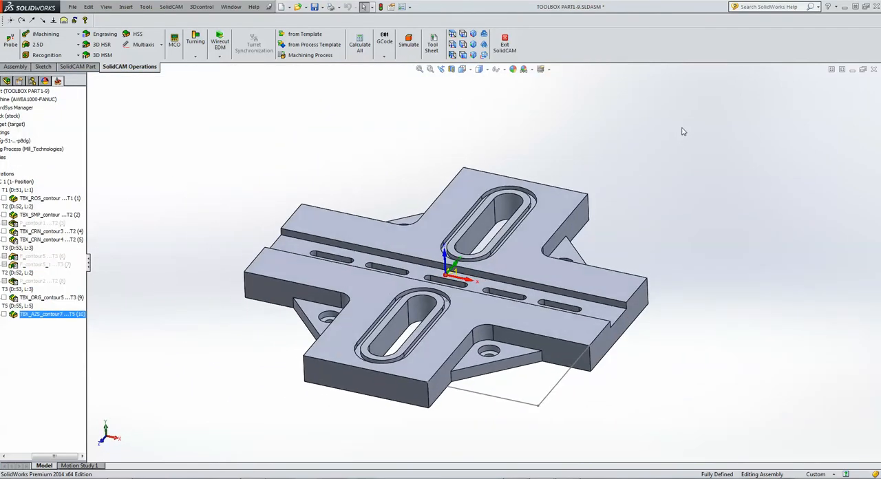
Simulate all operations together in Host CAD at maximum speed, then exit the simulation.
left_click(6, 174)
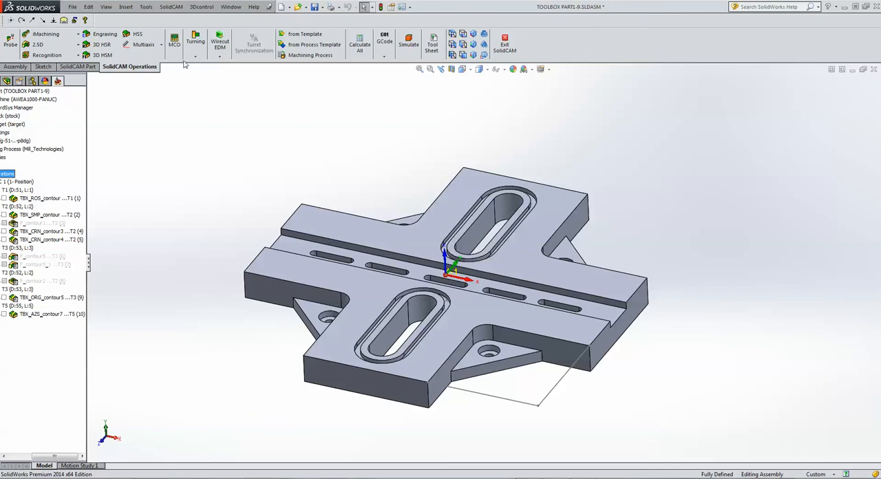
left_click(411, 41)
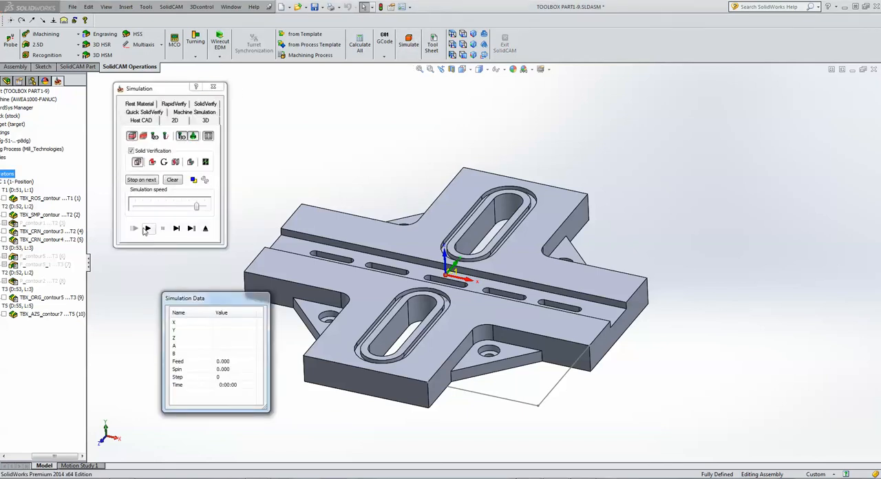
left_click(147, 228)
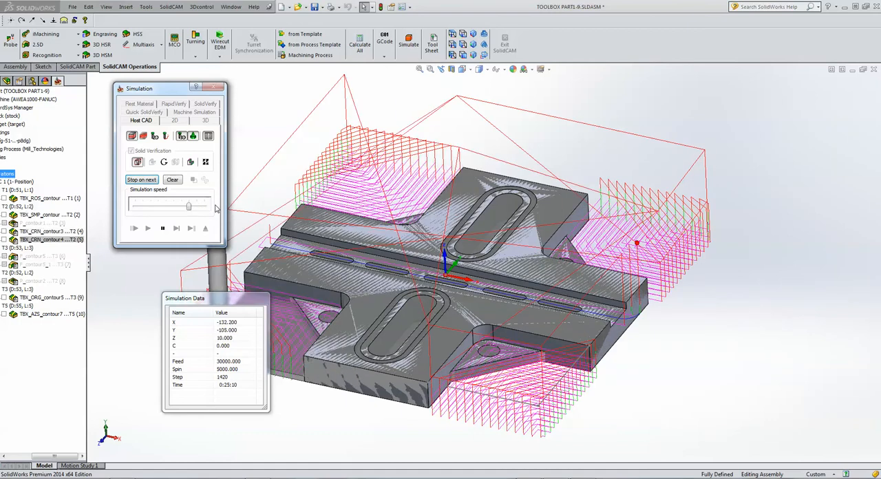
left_click_drag(189, 207, 219, 206)
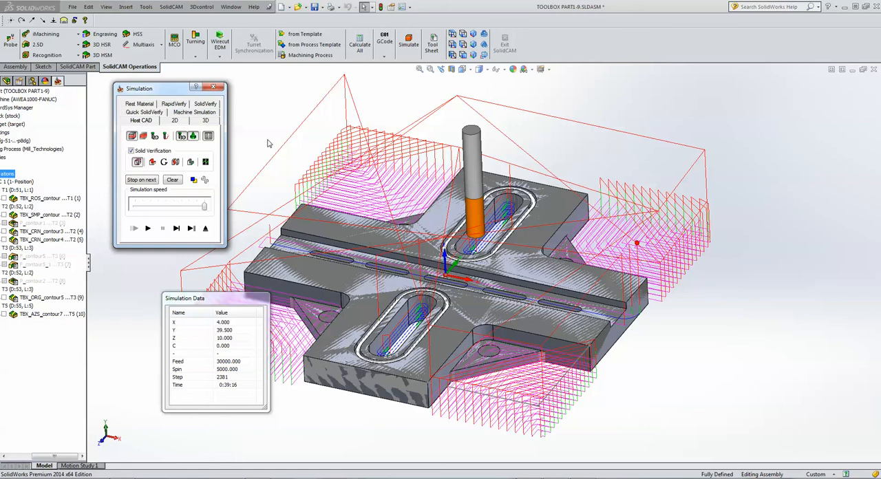
left_click(204, 228)
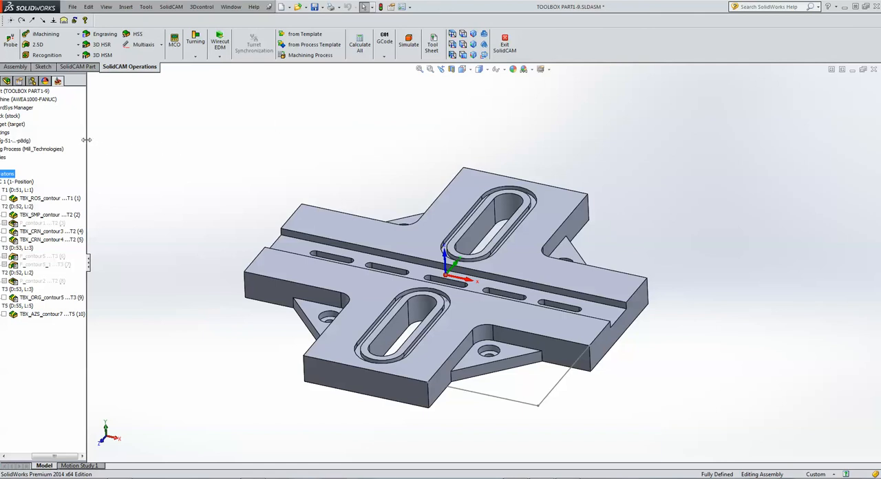
Widen the CAM tree to show full operation names and add a Chamfer Recognition milling operation.
left_click_drag(87, 140, 166, 141)
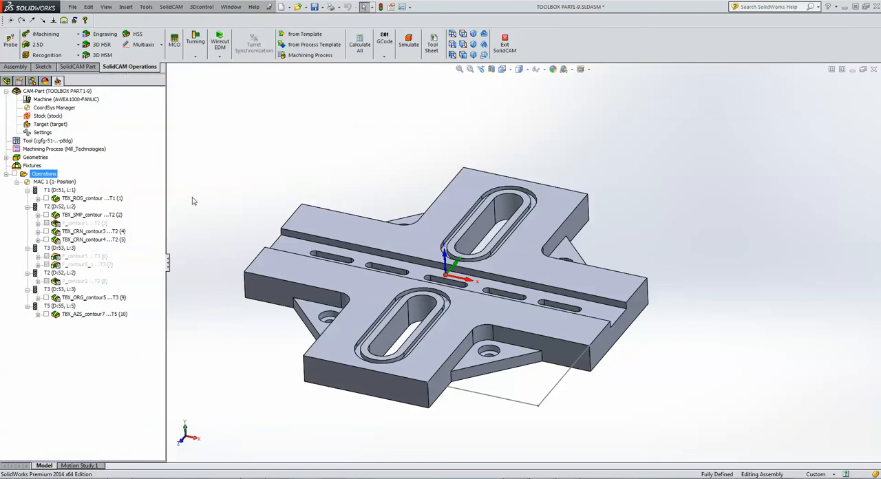
right_click(51, 176)
mouse_move(131, 193)
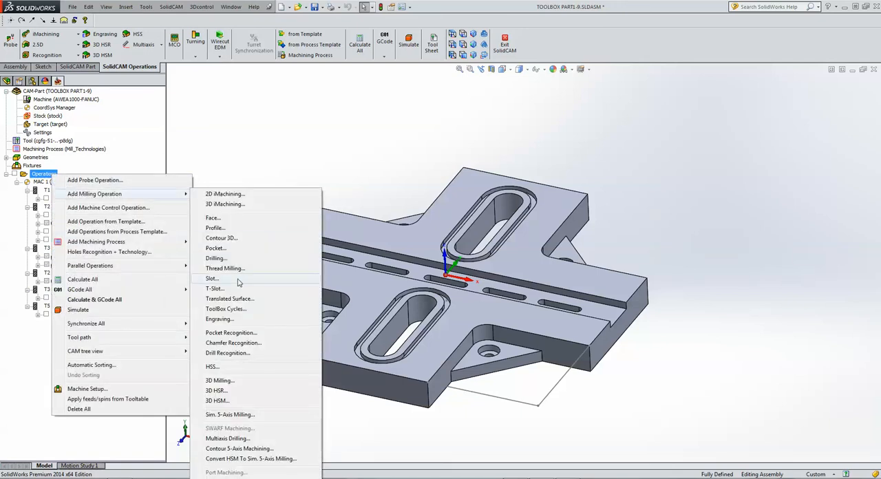
left_click(234, 343)
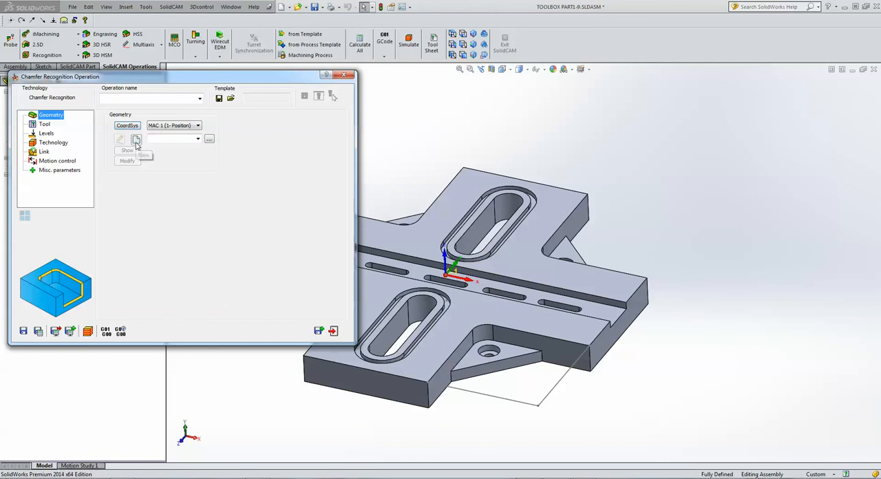
Define the chamfer geometry from the solid body, with the circular pocket filter's minimum diameter set to 15.
left_click(136, 140)
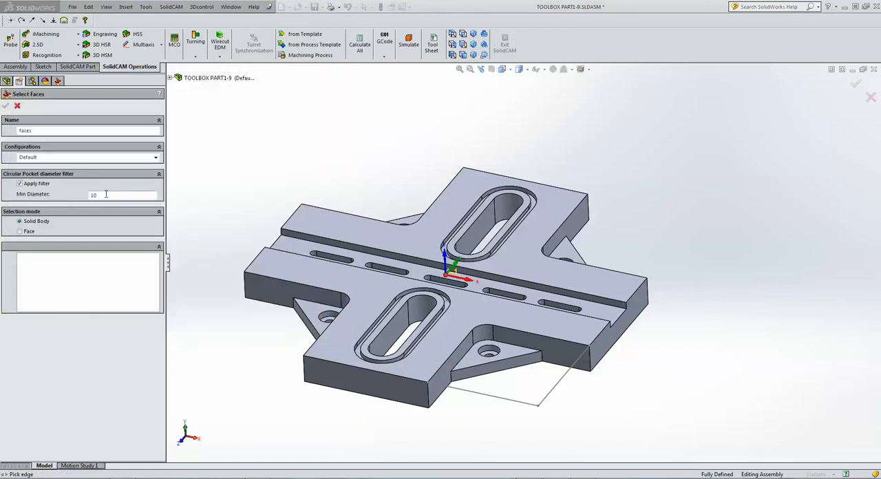
left_click_drag(106, 195, 72, 197)
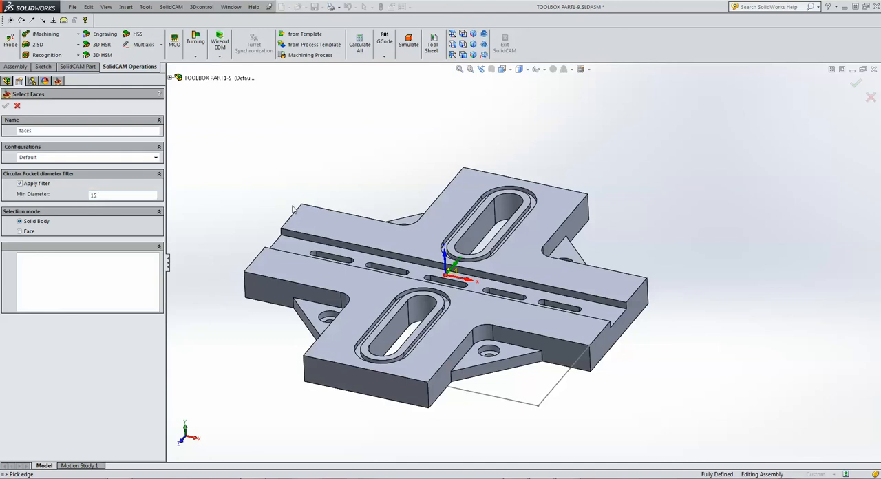
left_click(301, 229)
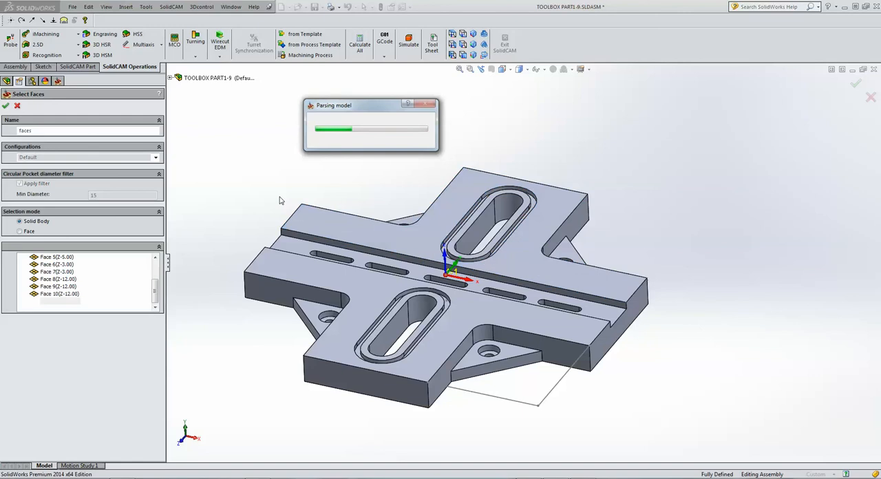
left_click(6, 106)
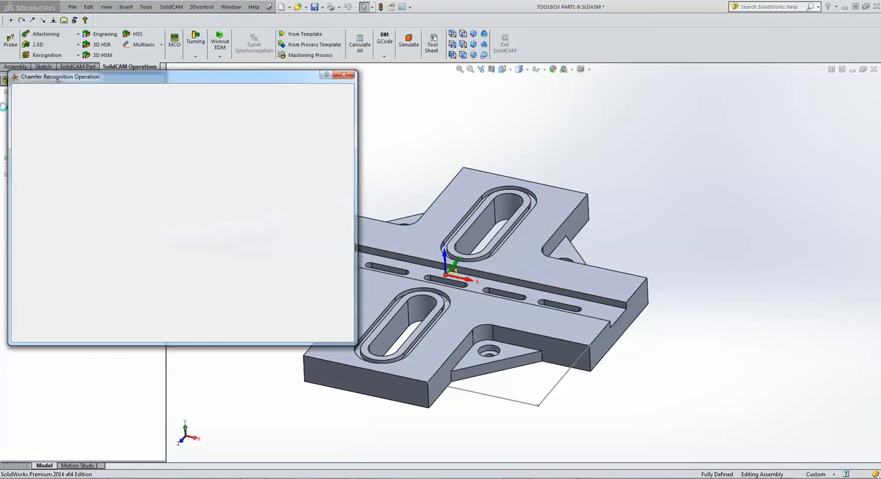
Assign a new chamfer mill with a 6 mm diameter and a 6 mm arbor diameter to the chamfer operation.
left_click(44, 124)
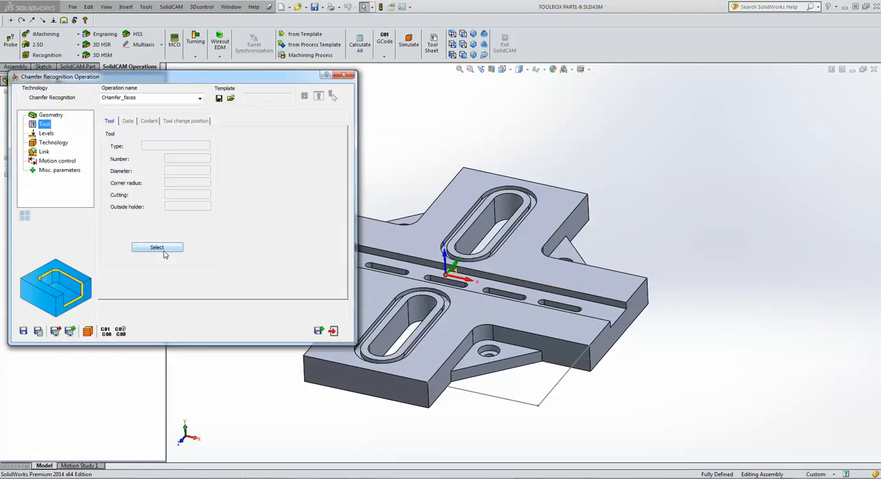
left_click(163, 249)
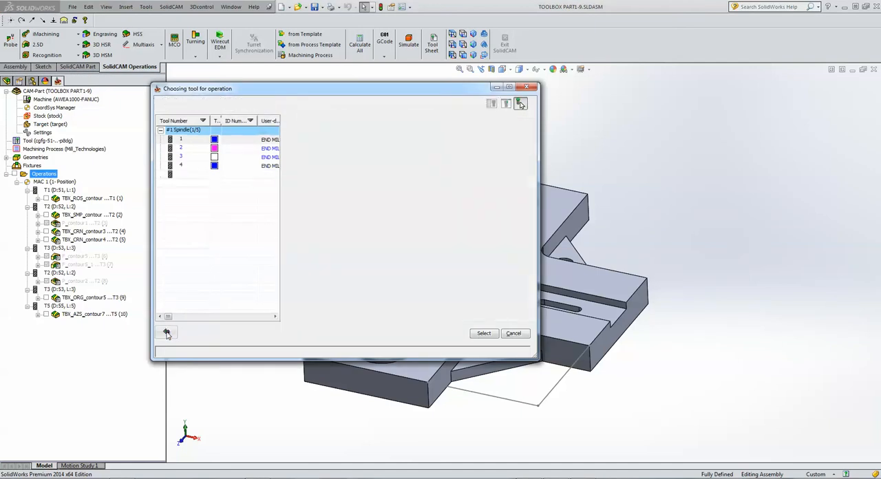
left_click(166, 334)
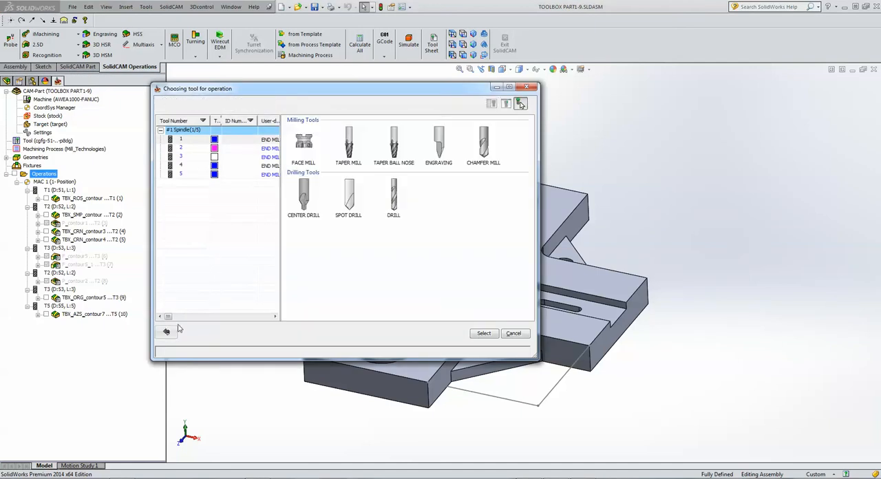
left_click(487, 145)
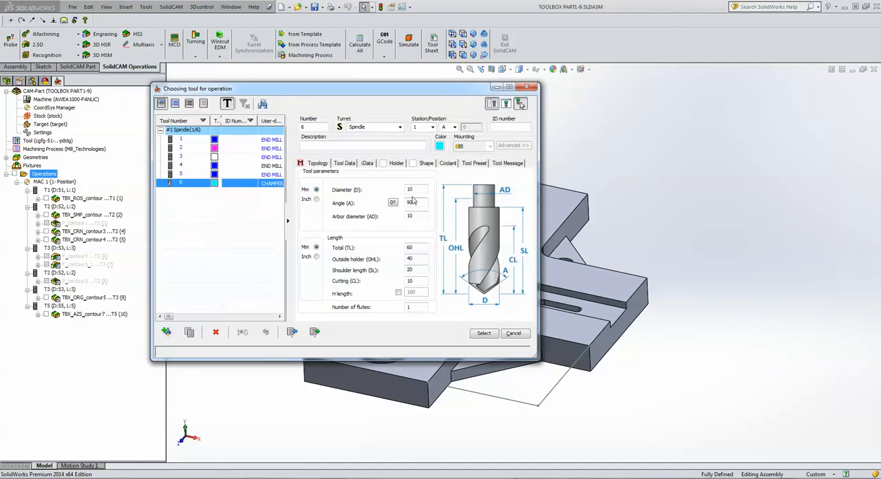
left_click(413, 189)
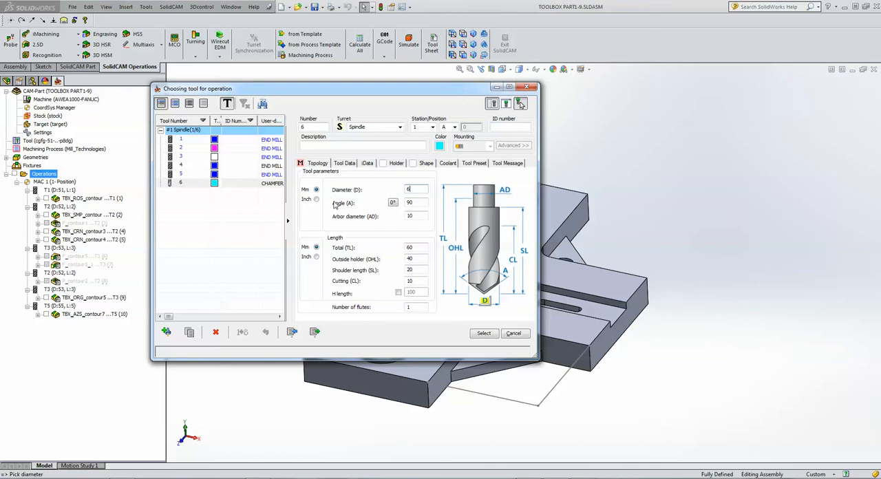
left_click(416, 216)
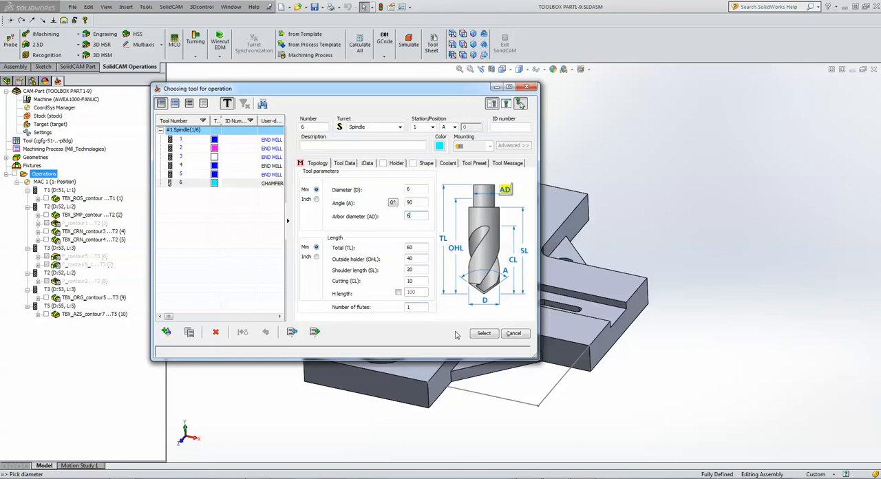
left_click(496, 335)
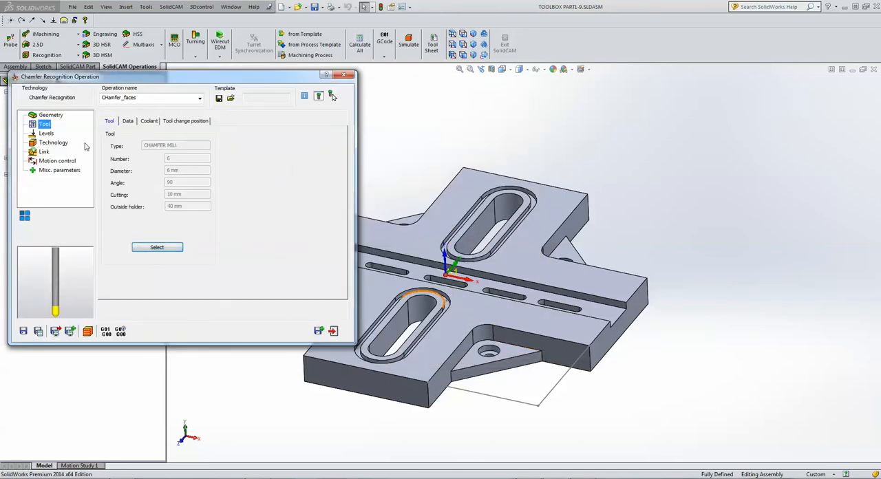
Set the chamfer depth to 0.5 in the operation's milling levels.
left_click(47, 134)
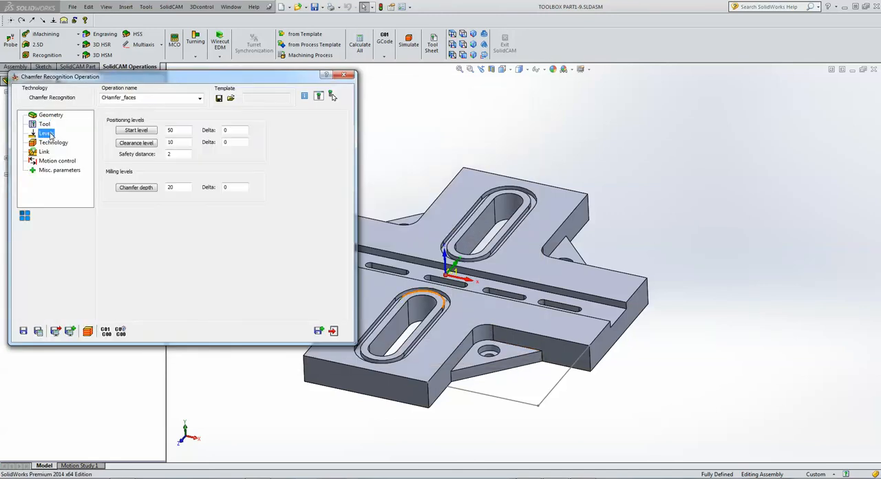
left_click(173, 187)
type(".5")
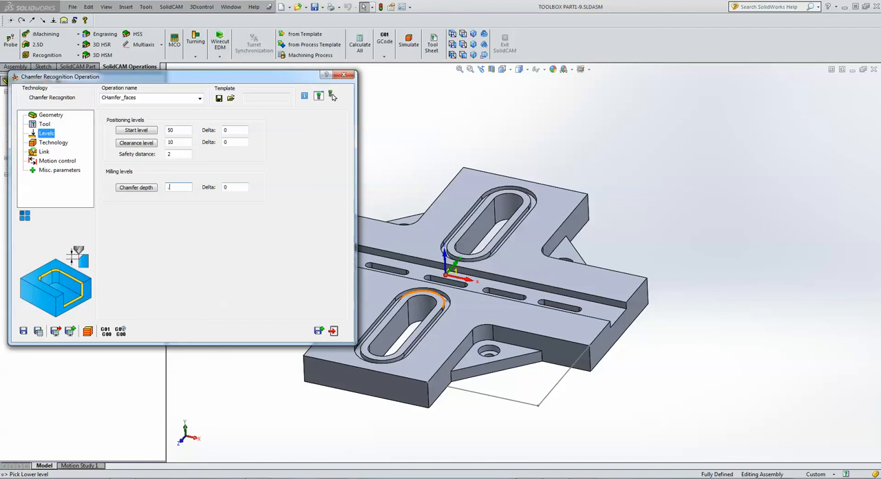
Set the chamfer operation's cutting diameter to 2 and its safety offset to 2.
left_click(58, 144)
left_click(194, 148)
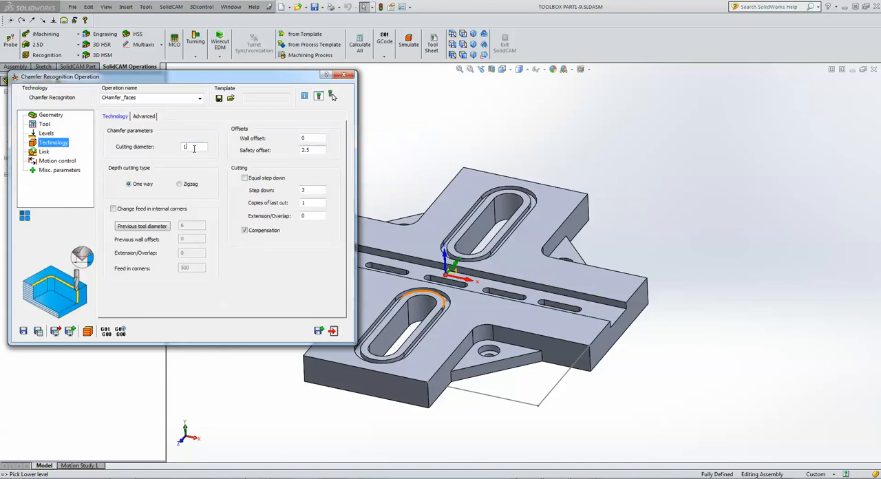
left_click(314, 150)
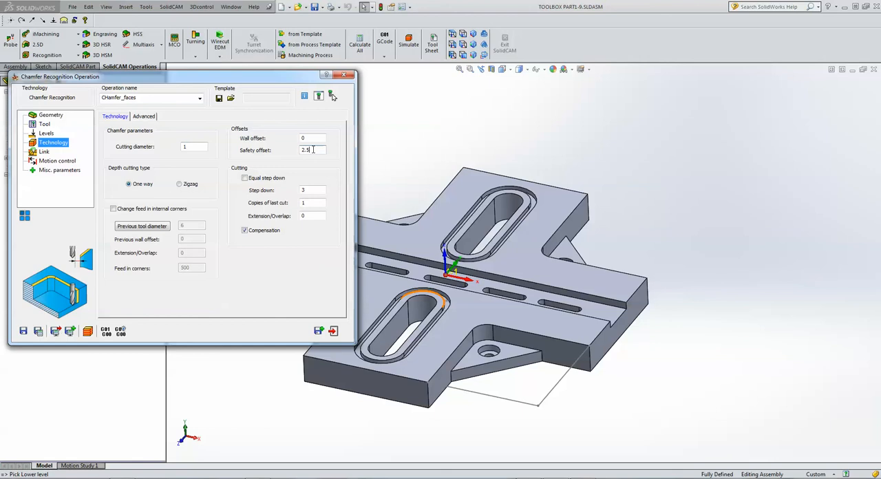
left_click(185, 146)
double_click(185, 146)
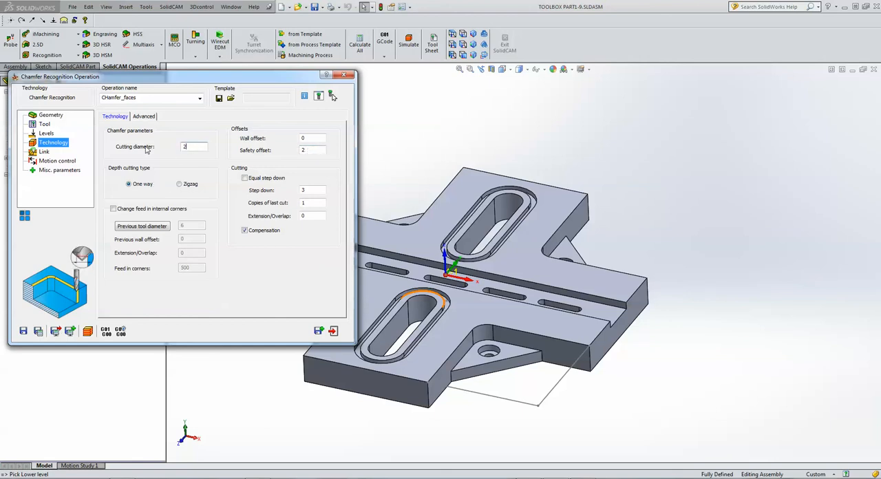
left_click(316, 149)
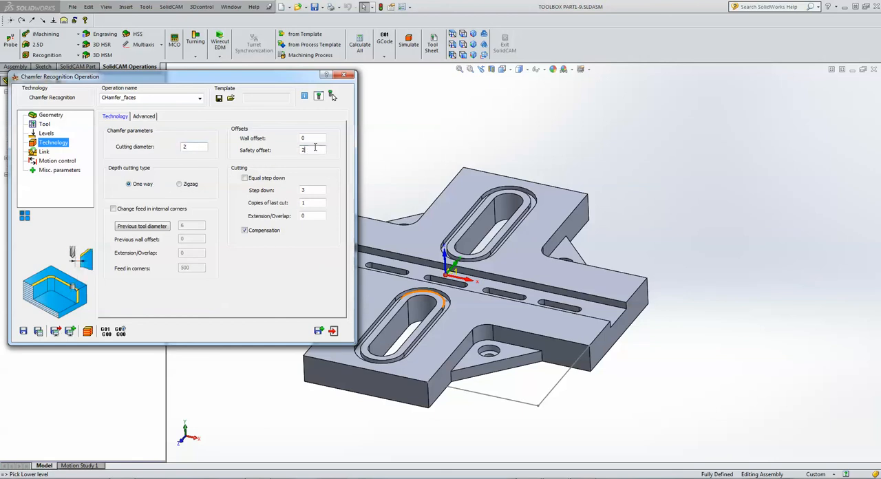
Save and calculate the chamfer operation, then play the machining in SolidVerify and inspect the chamfered edges.
left_click(40, 331)
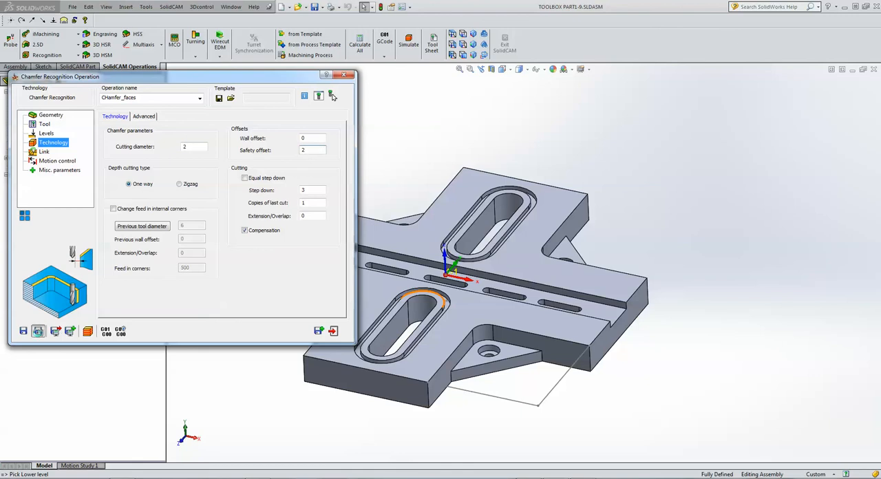
left_click(87, 332)
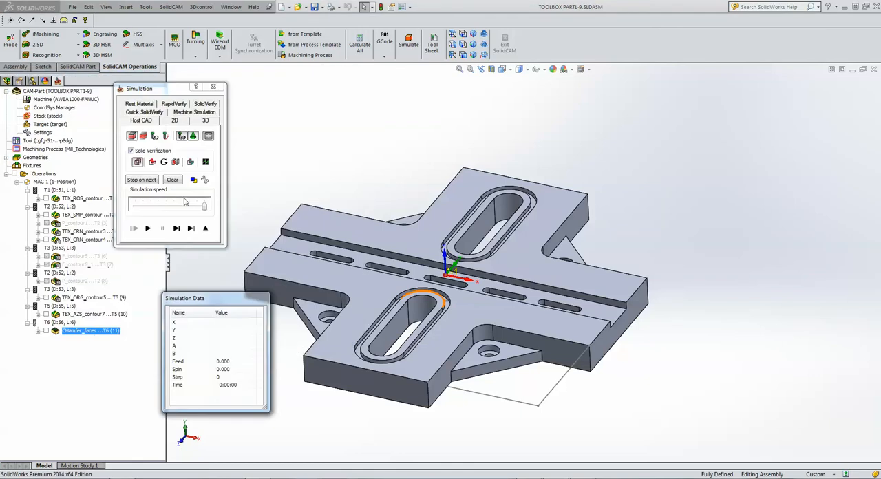
left_click(206, 104)
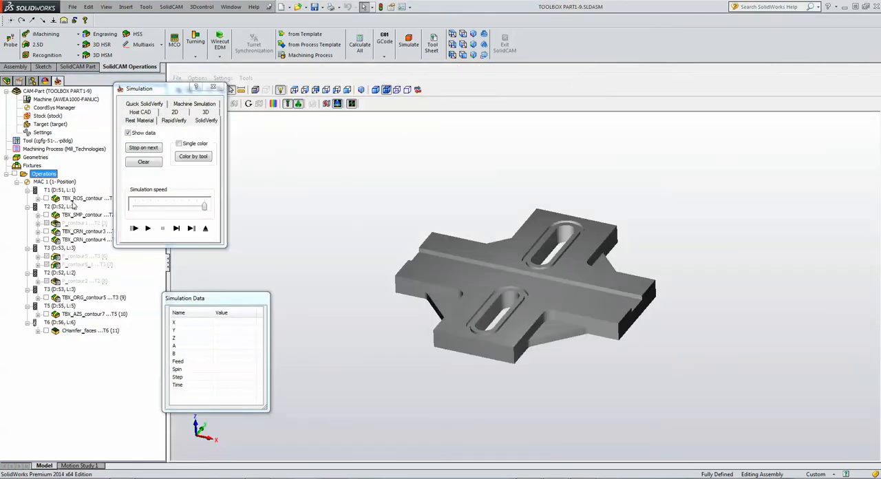
left_click(147, 228)
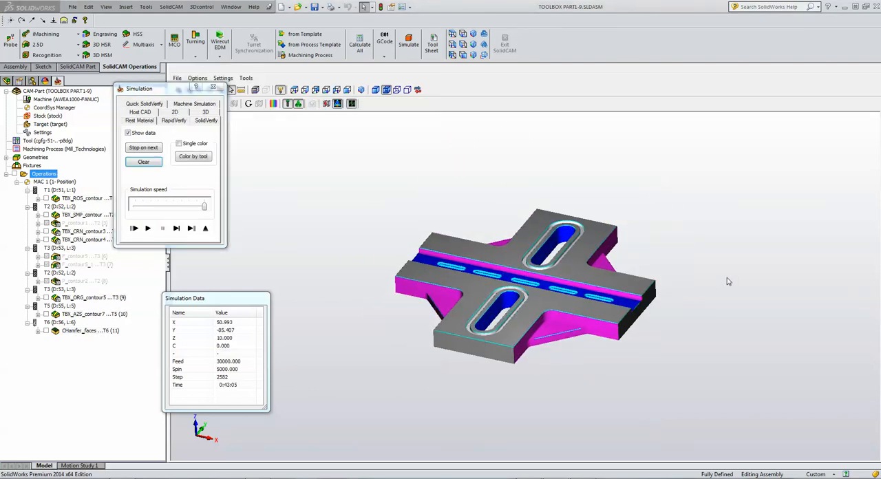
scroll(606, 304, "up", 5)
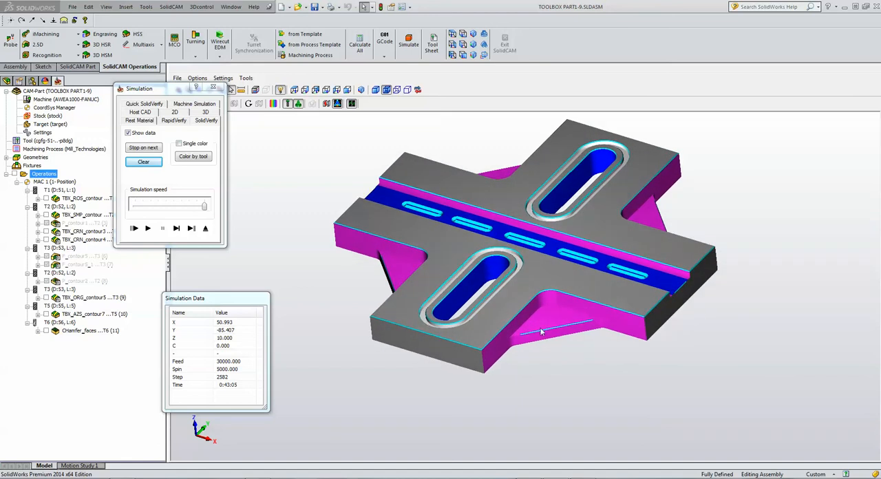
middle_click_drag(541, 334, 415, 343)
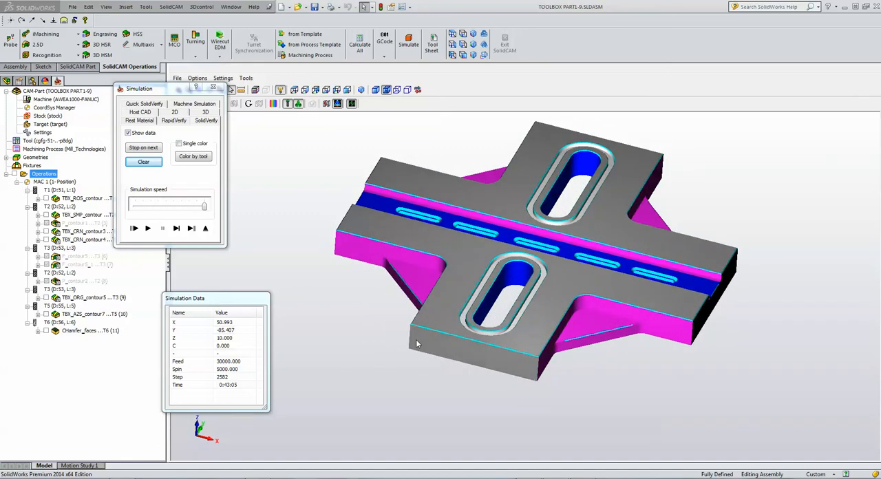
Exit the simulation and the chamfer operation, and close the current CAM-Part.
left_click(205, 230)
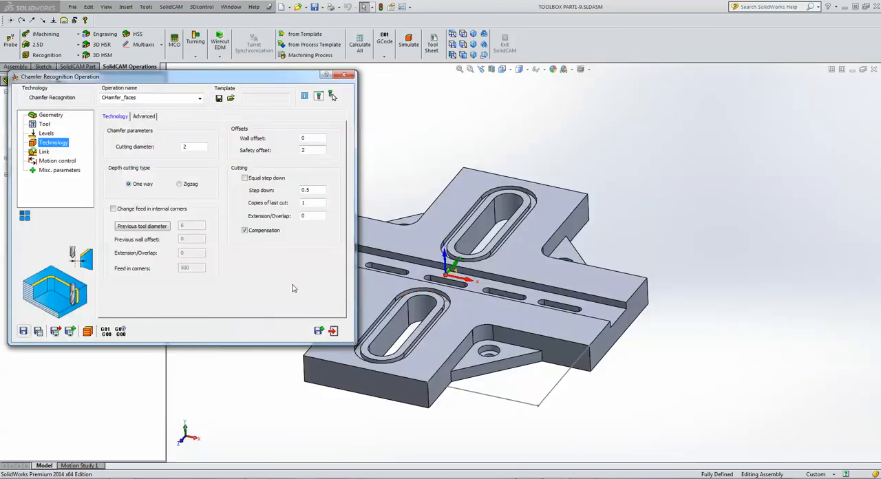
left_click(332, 332)
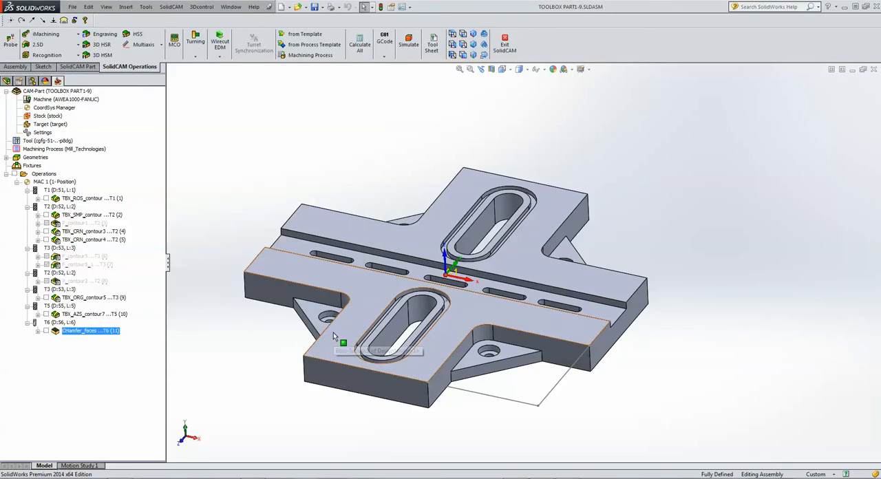
left_click(874, 69)
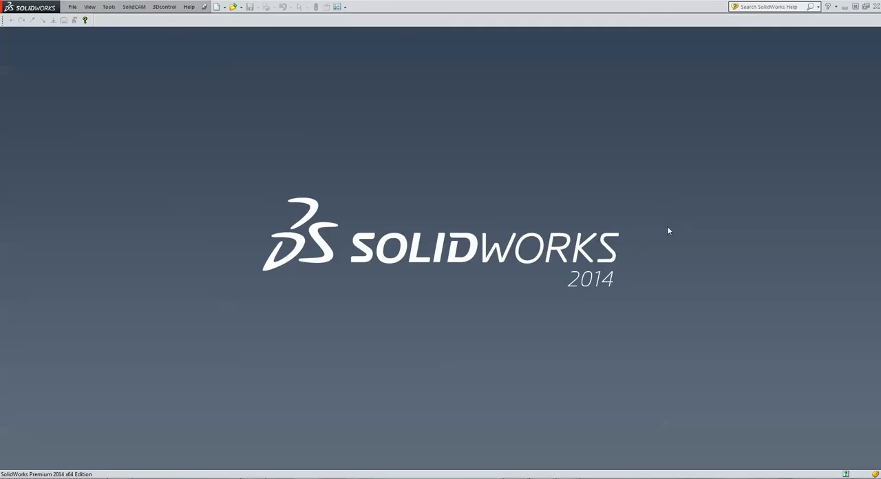
Open the recent document Toolbox Part2.SLDPRT and inspect its central wall and four stepped holes.
left_click(71, 7)
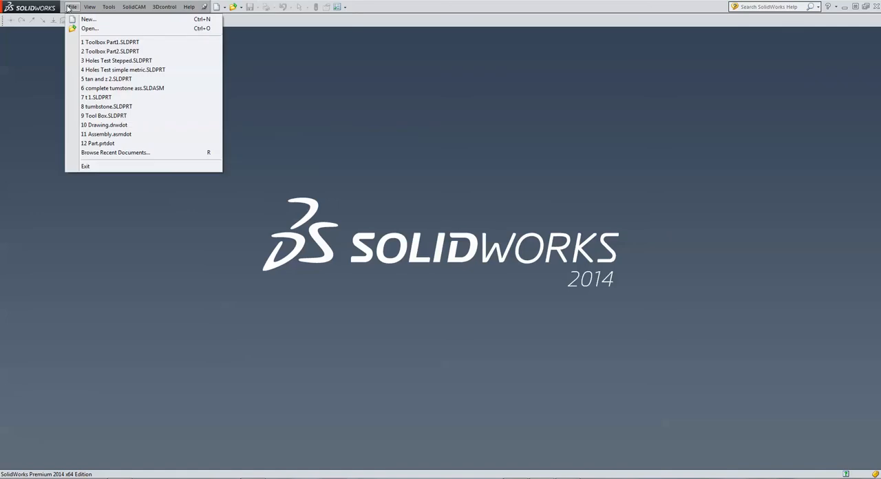
left_click(95, 52)
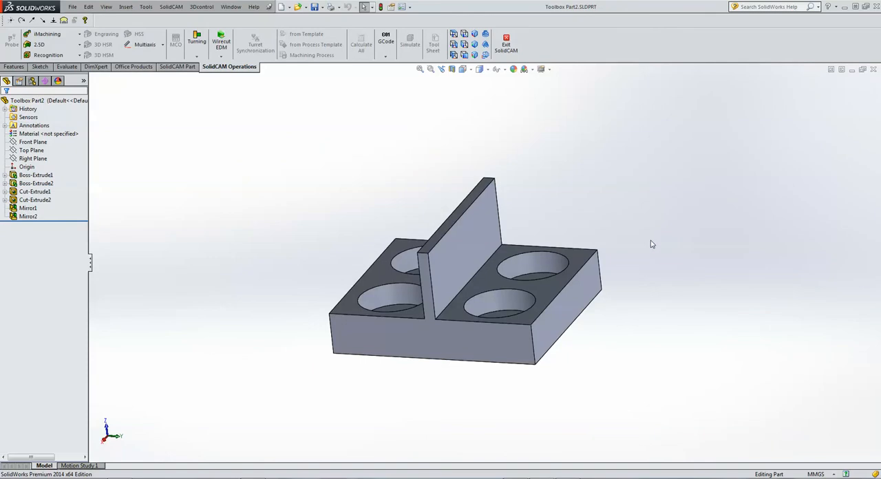
middle_click_drag(659, 233, 660, 237)
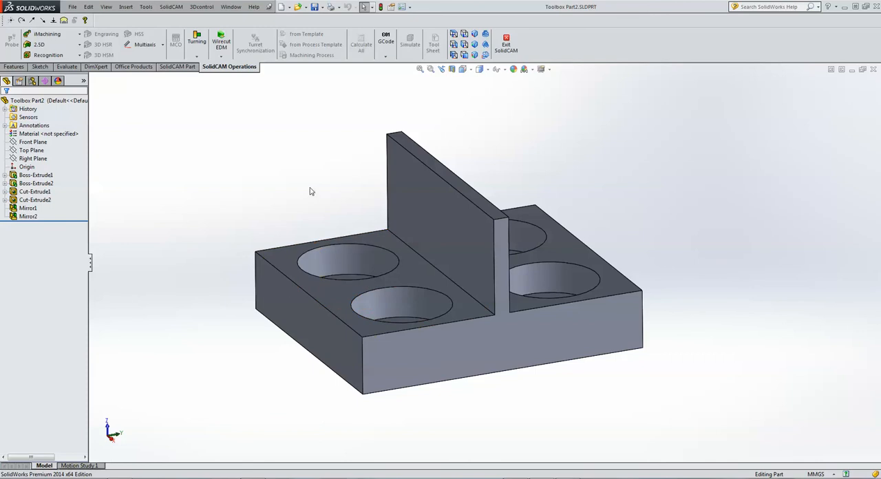
Create a new milling CAM-Part from the Toolbox Part2 model.
left_click(171, 8)
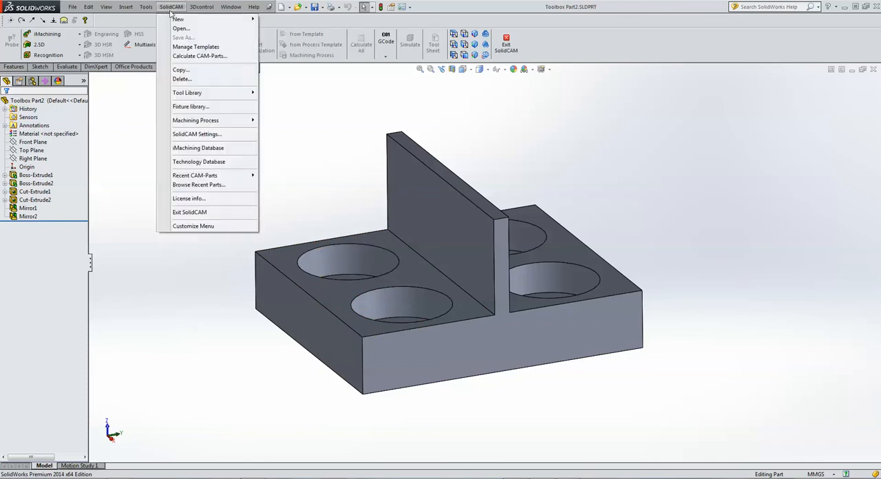
mouse_move(225, 21)
left_click(290, 22)
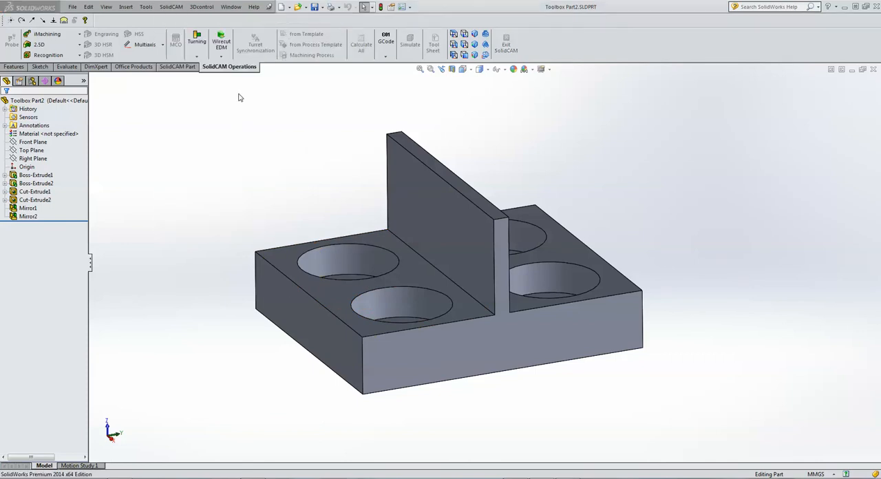
left_click(324, 342)
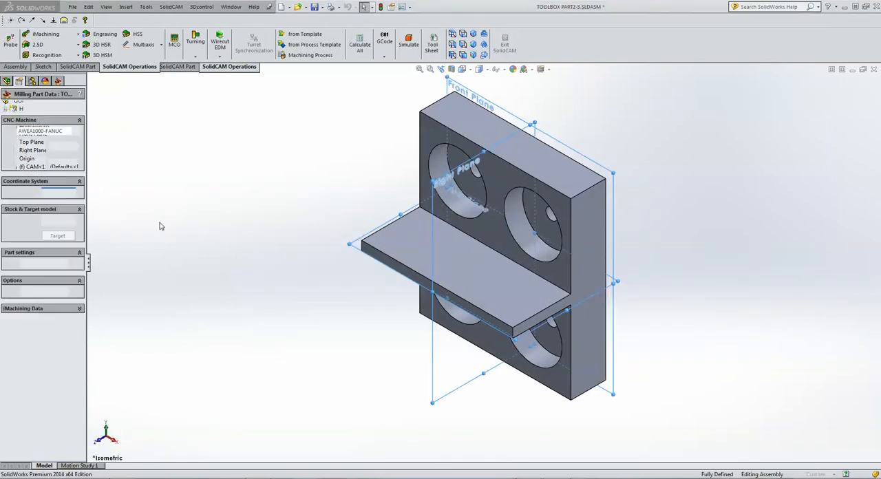
Define the coordinate system from the base's holed face with its origin at the model's top center, flip it around Z, and finish the part definition.
left_click(486, 235)
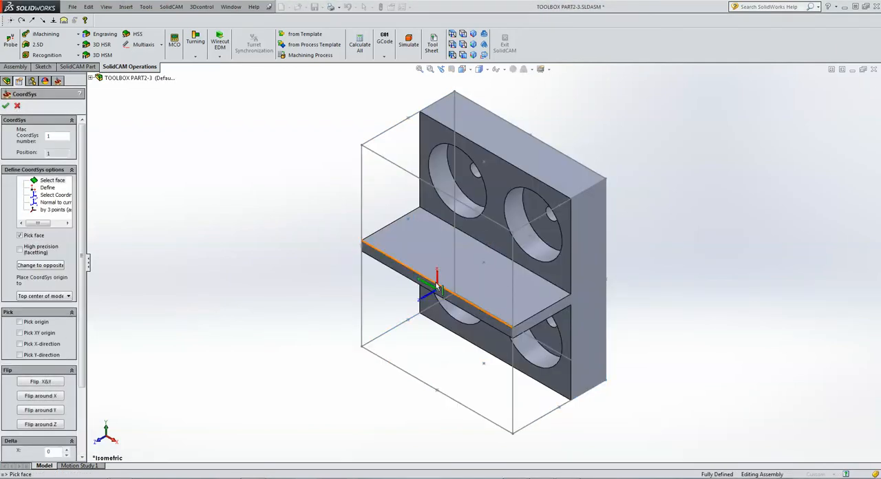
left_click(60, 425)
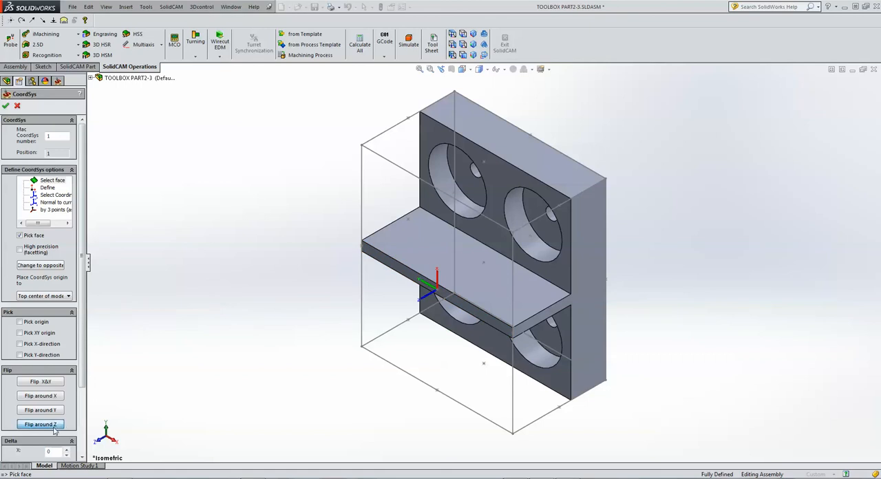
left_click(6, 105)
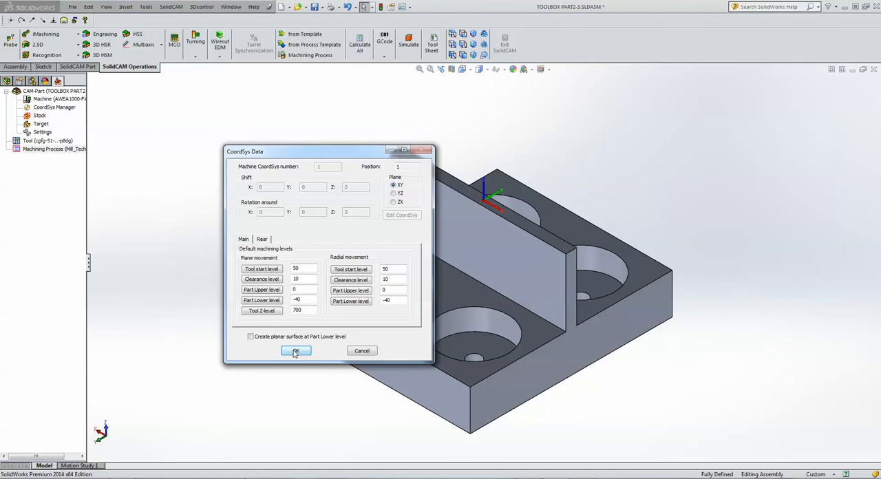
key("Return")
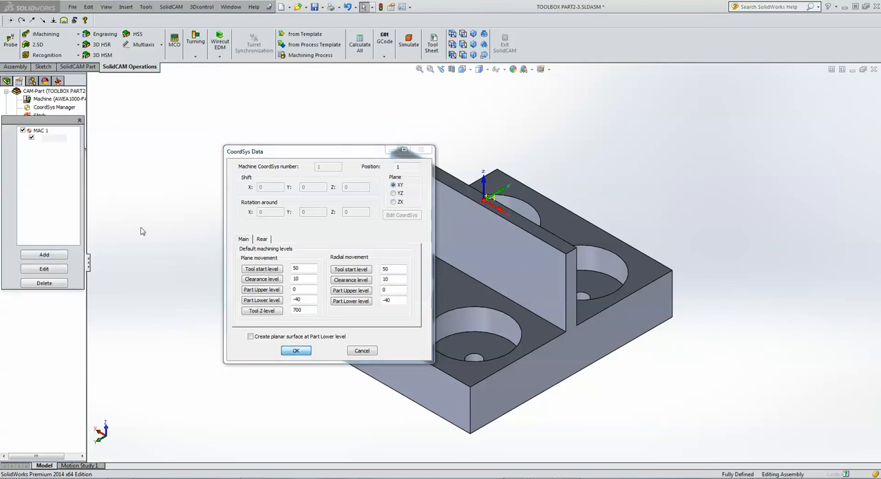
left_click(6, 107)
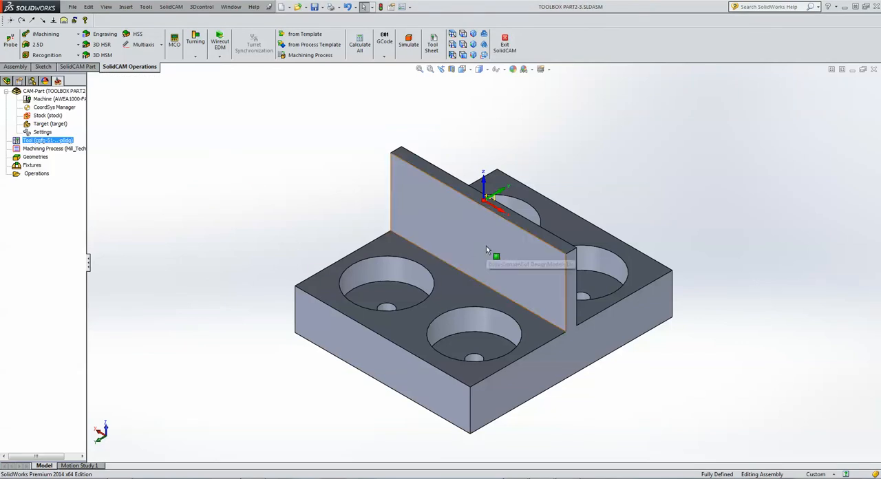
middle_click_drag(699, 196, 700, 197)
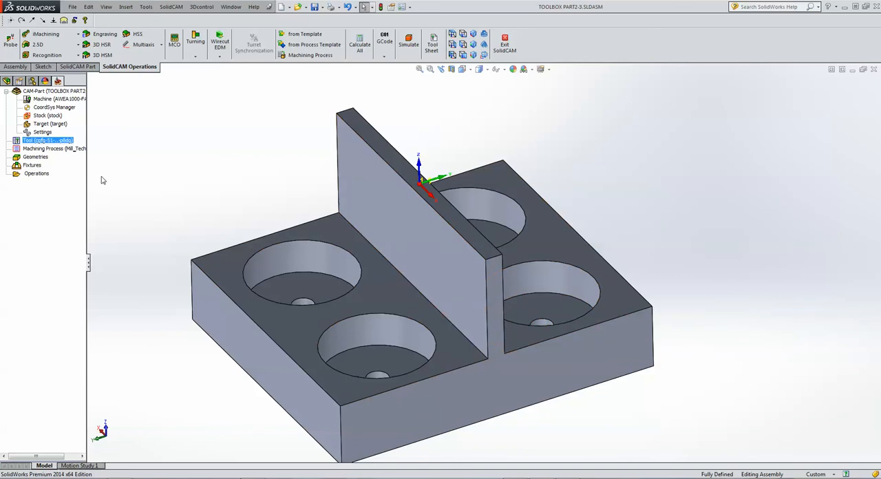
Add a ToolBox cycles operation that uses the Thin Wall Machining technology.
left_click(54, 45)
left_click(55, 137)
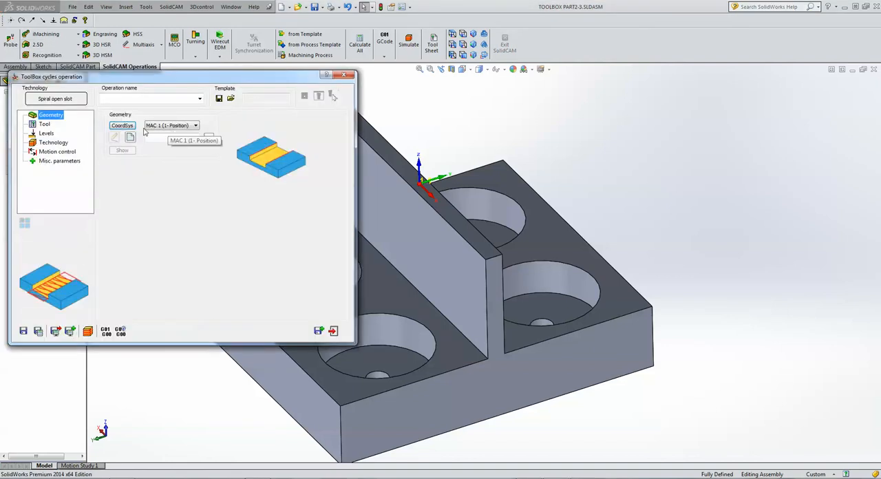
left_click(69, 100)
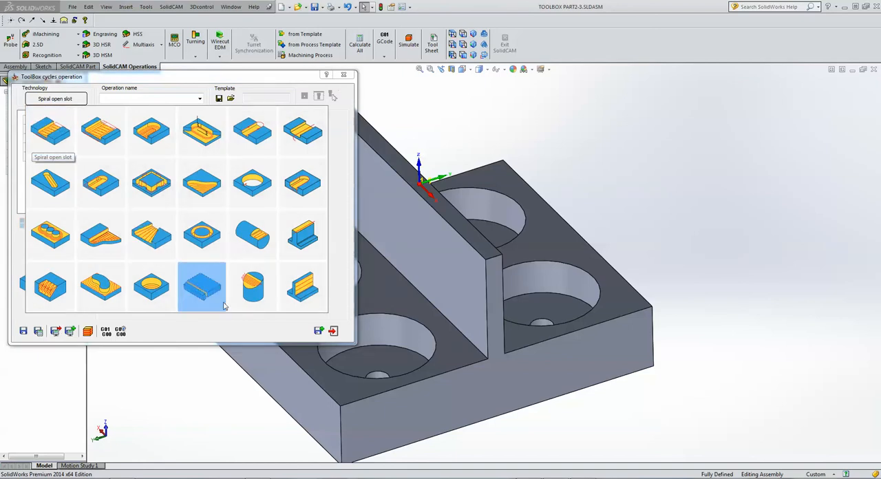
left_click(296, 292)
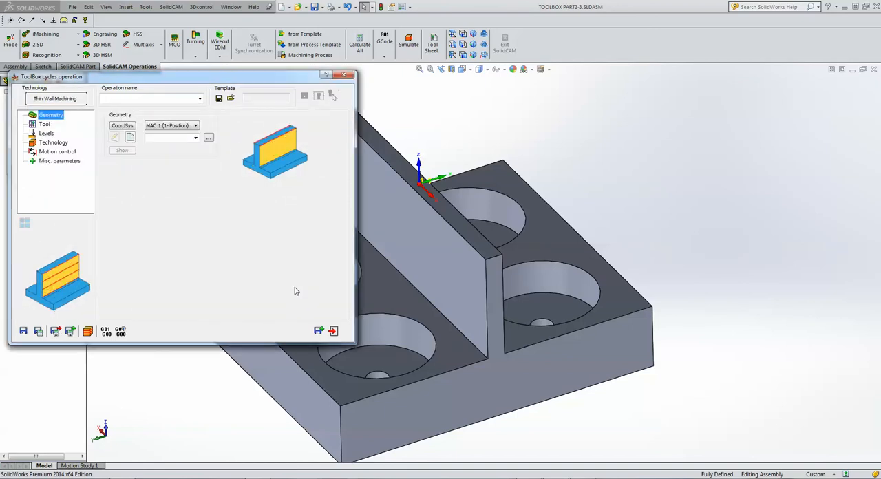
Define the operation geometry as two separate chains along the long top edges of the central wall.
left_click(131, 137)
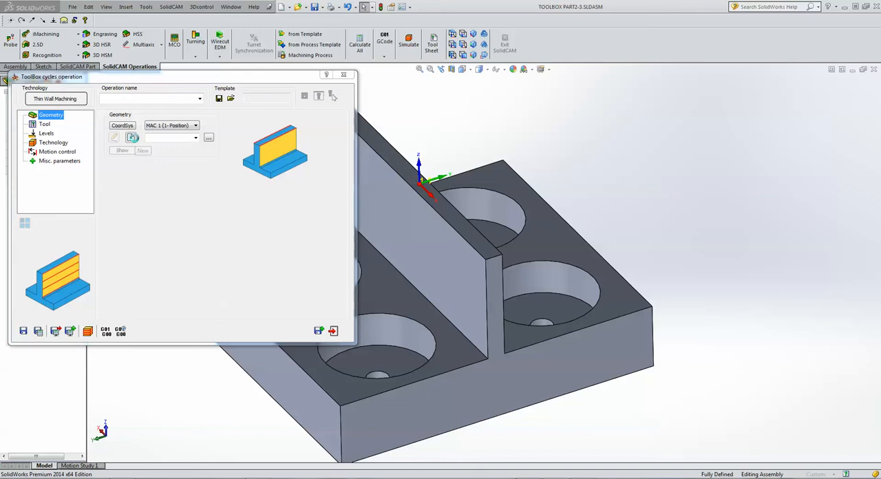
left_click(485, 240)
left_click(68, 246)
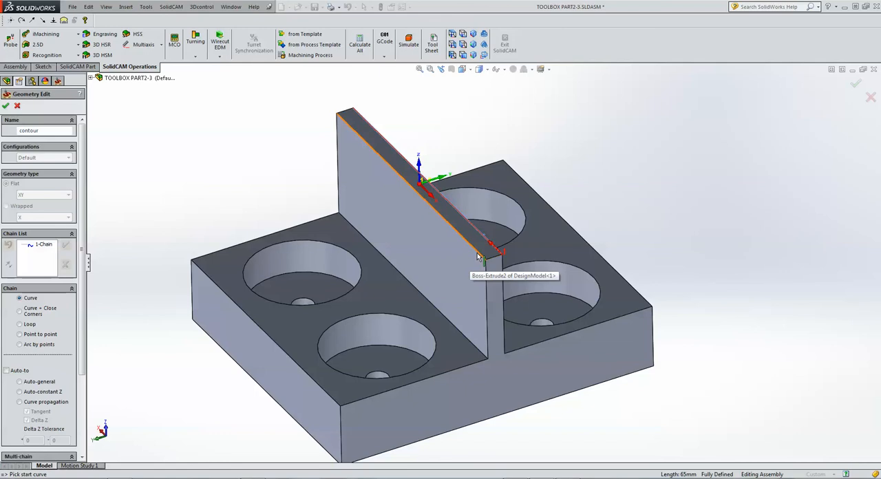
left_click(480, 256)
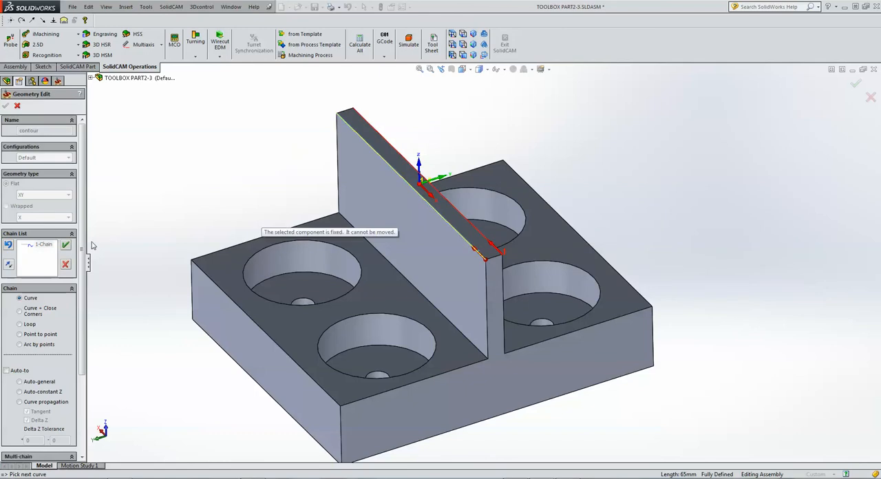
left_click(66, 245)
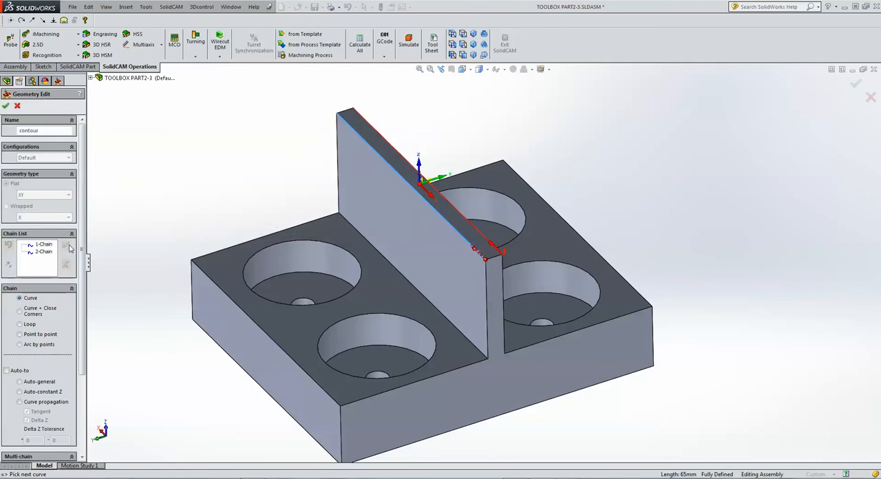
left_click(6, 106)
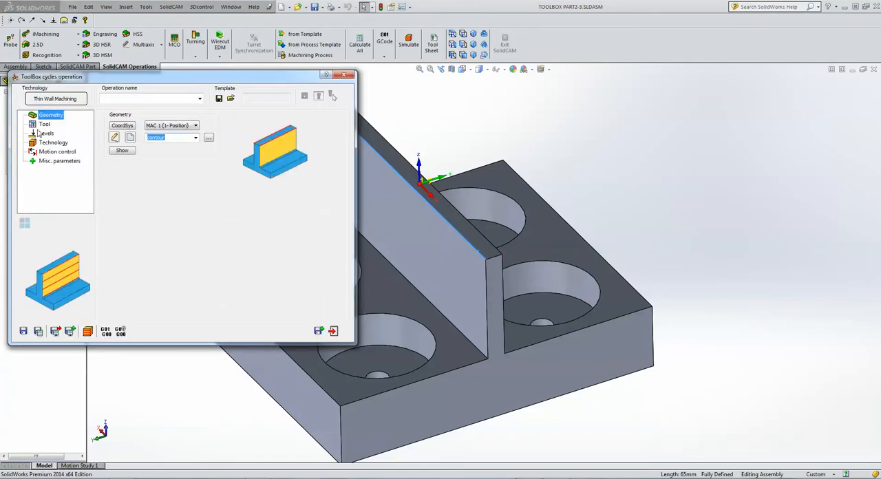
Add an end mill with 12 mm diameter, 12 mm arbor diameter and 26 mm cutting length, and select it for the operation.
left_click(45, 125)
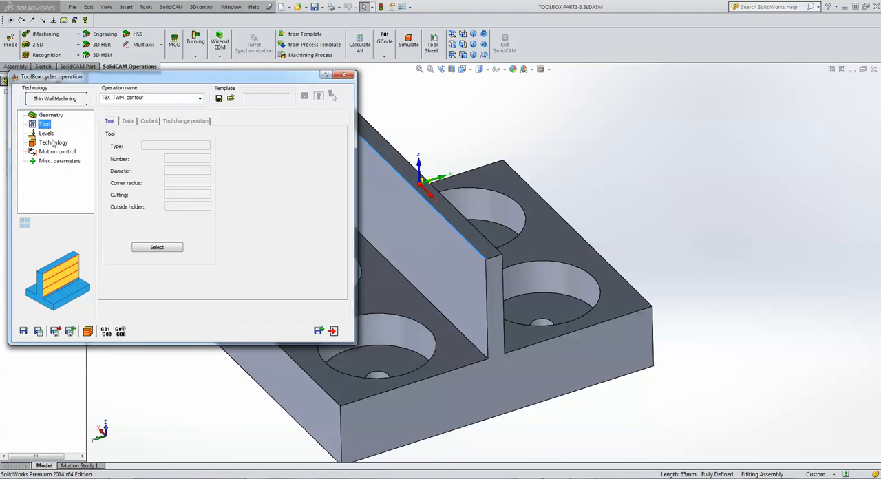
left_click(154, 248)
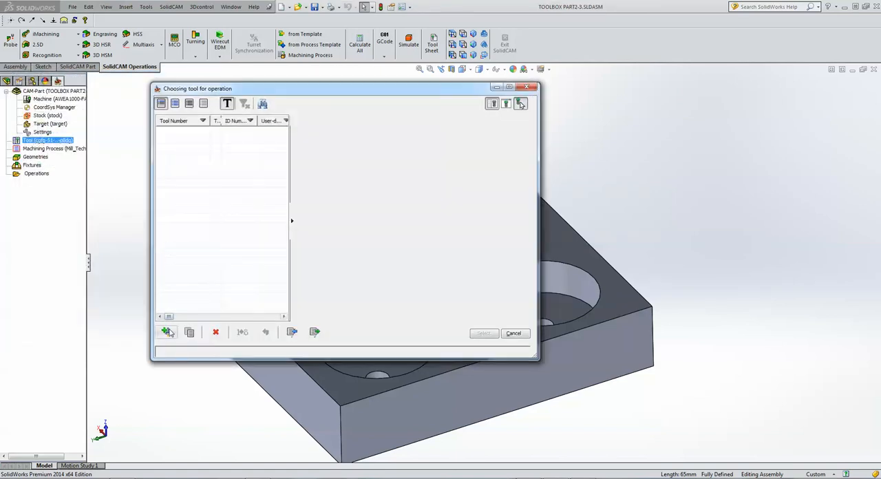
left_click(169, 333)
left_click(306, 147)
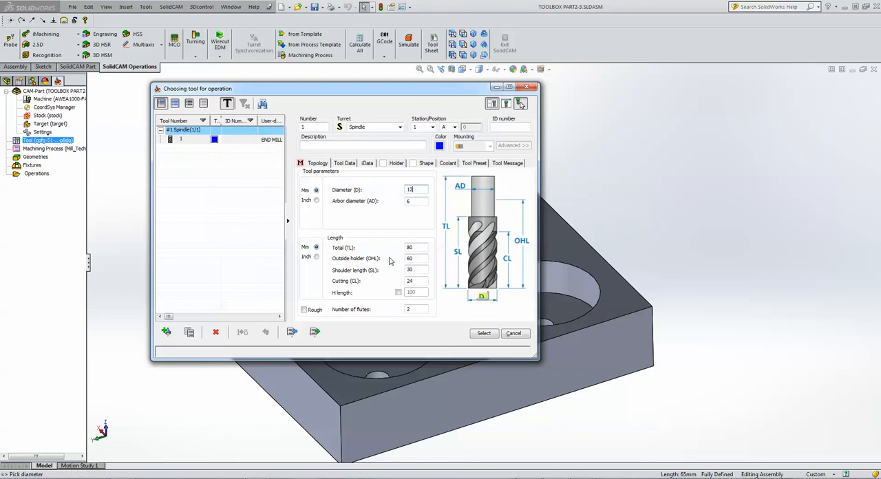
left_click(419, 281)
type("2")
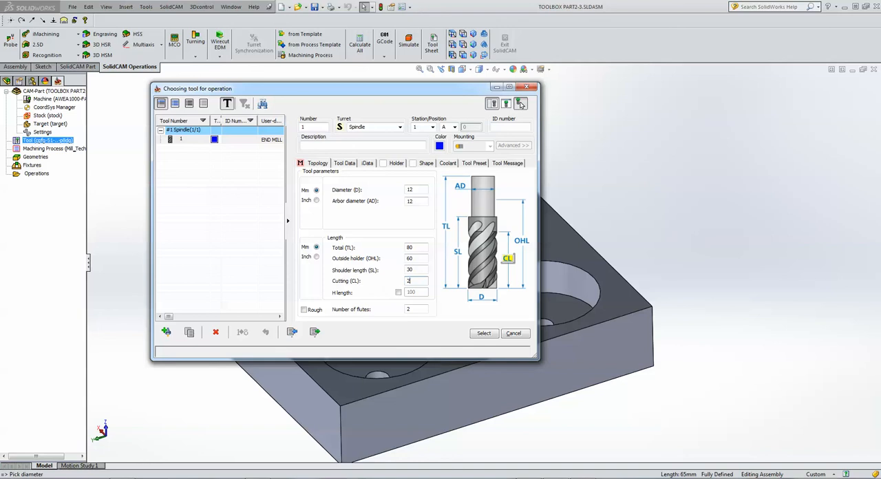
left_click(421, 310)
left_click(484, 333)
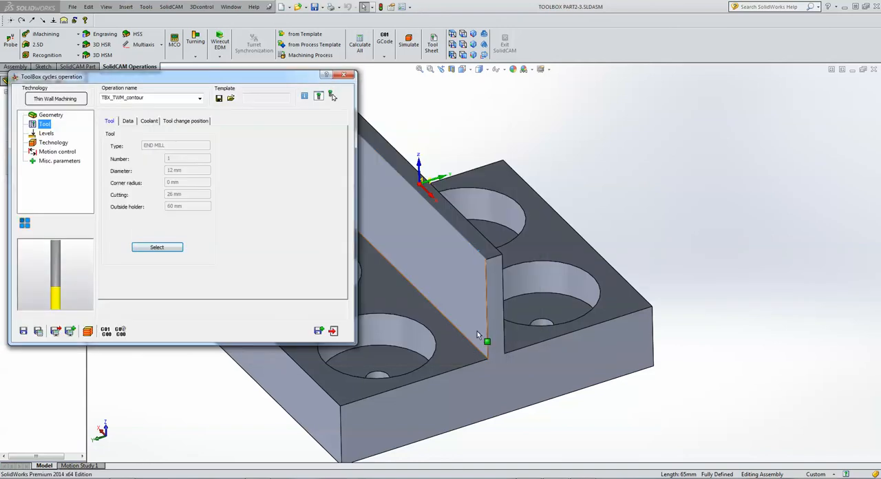
Set the upper level from the wall's top face and the depth from the base's holed face.
left_click(46, 133)
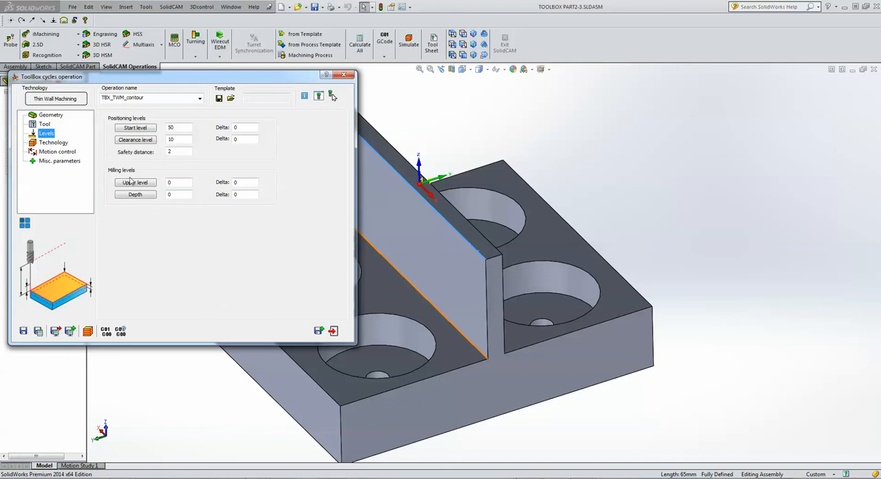
left_click(169, 182)
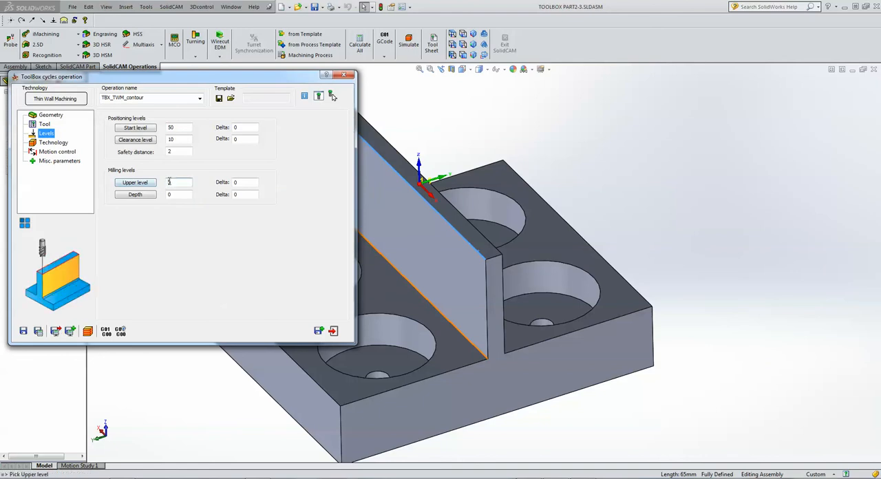
left_click(401, 166)
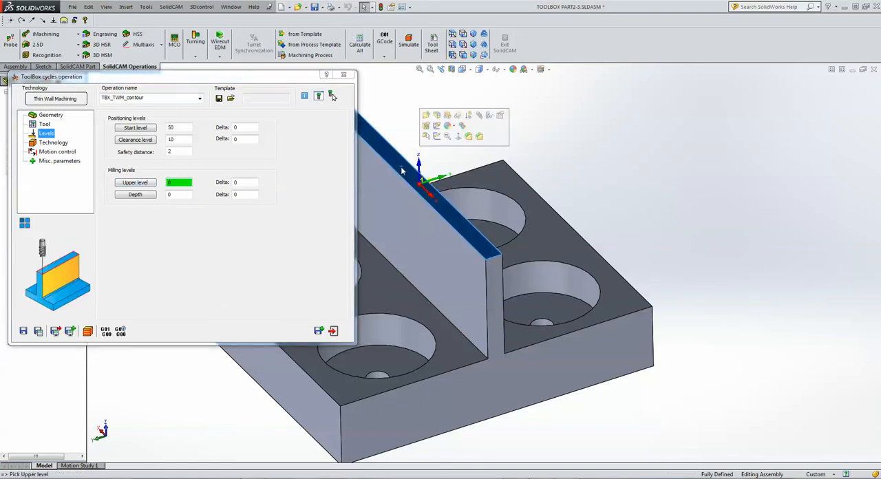
left_click(180, 195)
left_click(379, 296)
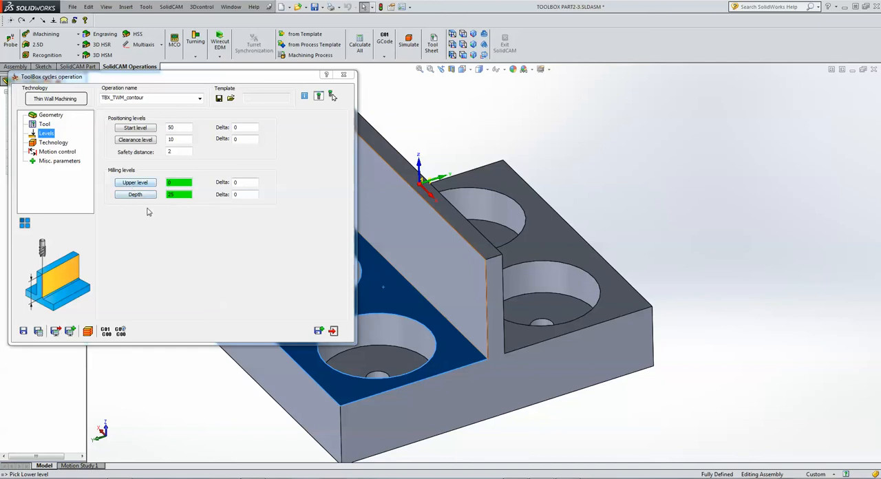
Try the base's holed face as the upper level, and restore the levels from the wall's top face.
left_click(179, 183)
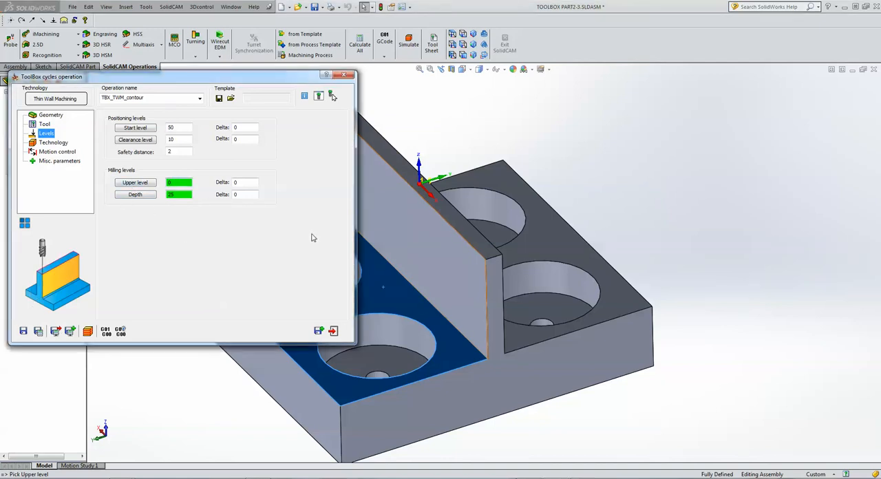
left_click(371, 282)
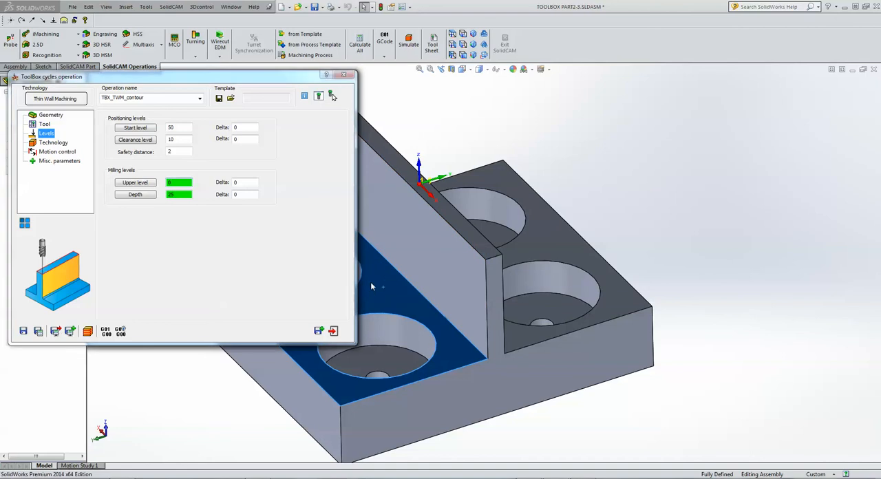
left_click(446, 217)
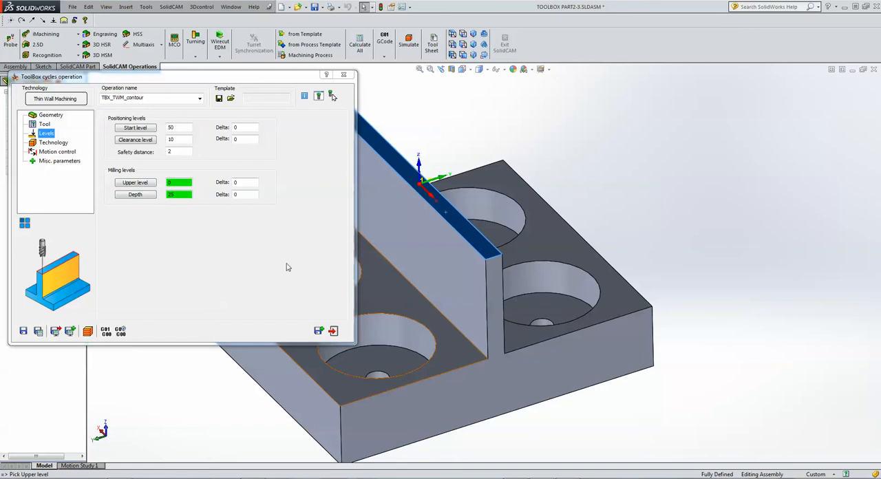
left_click(179, 182)
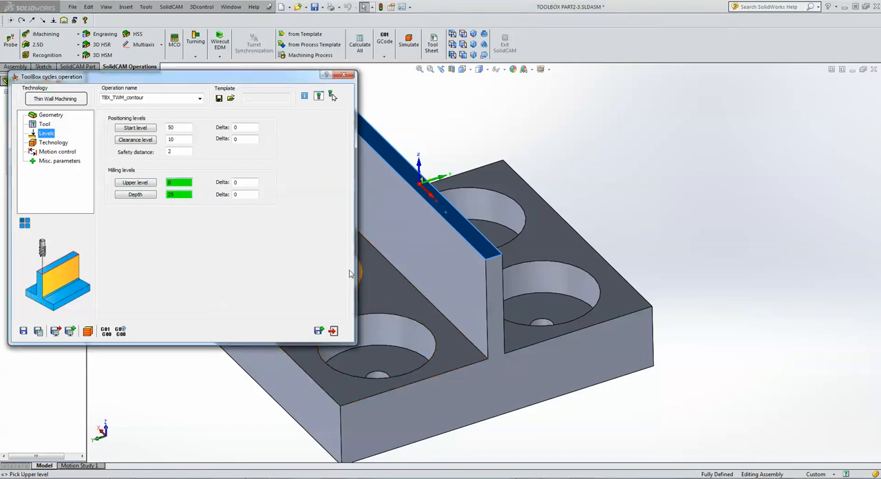
left_click(393, 302)
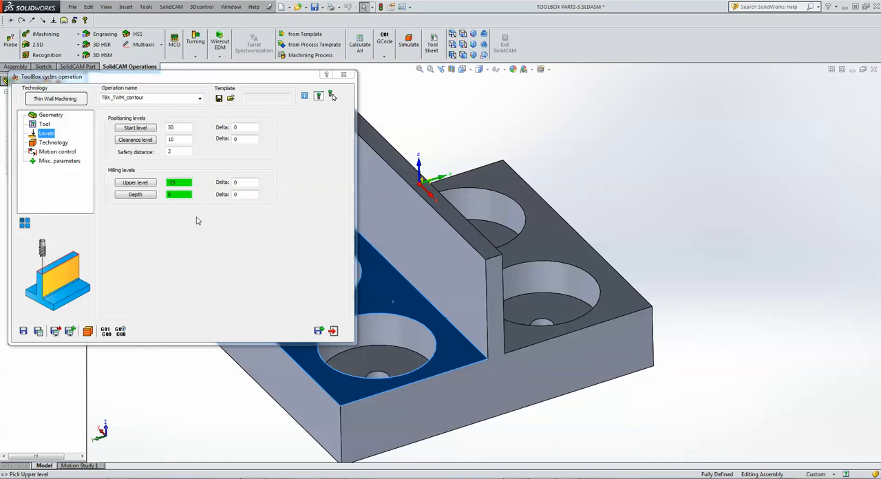
left_click(444, 211)
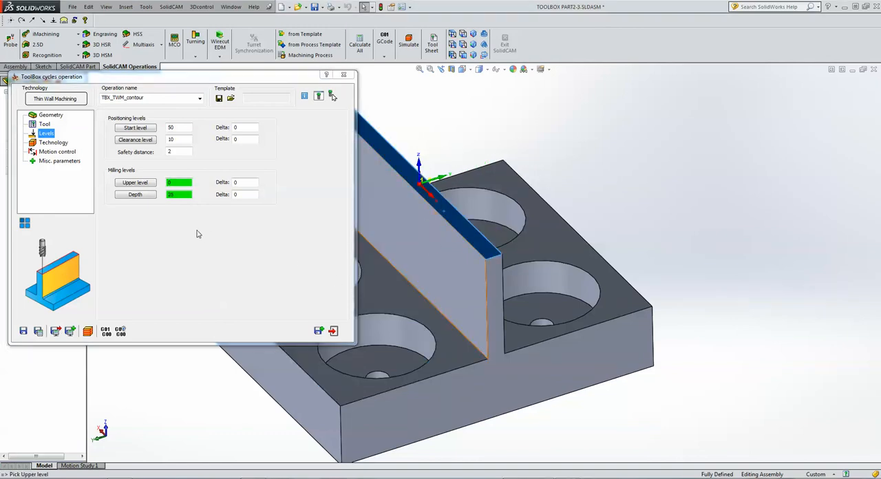
Configure roughing with the Christmas strategy, a wall offset of 0.5, a floor offset of 0 and an equal step down of at most 3.
left_click(54, 143)
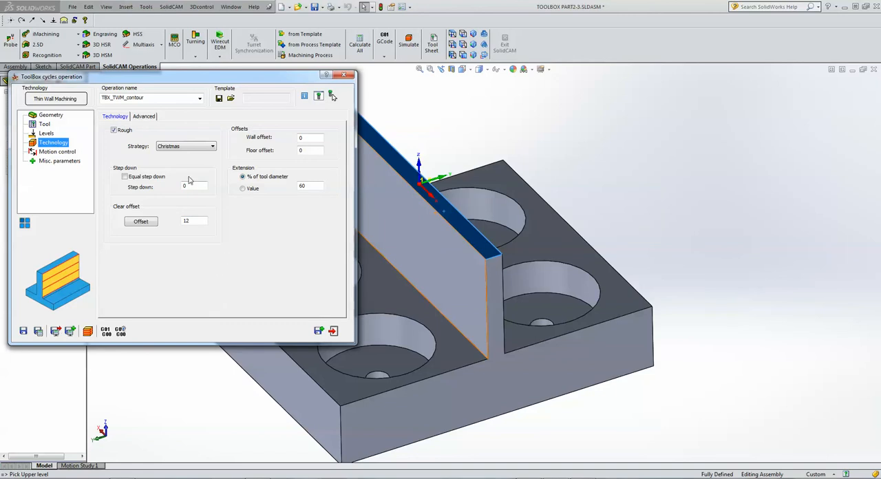
left_click(185, 147)
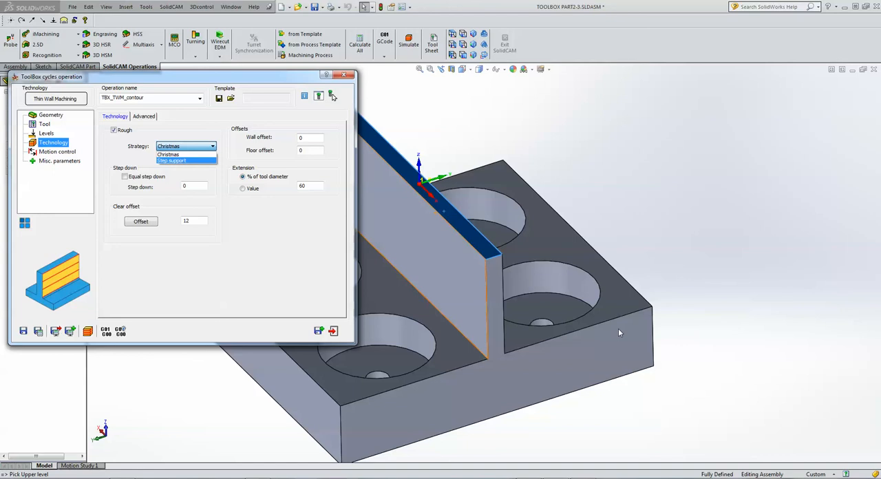
left_click(186, 154)
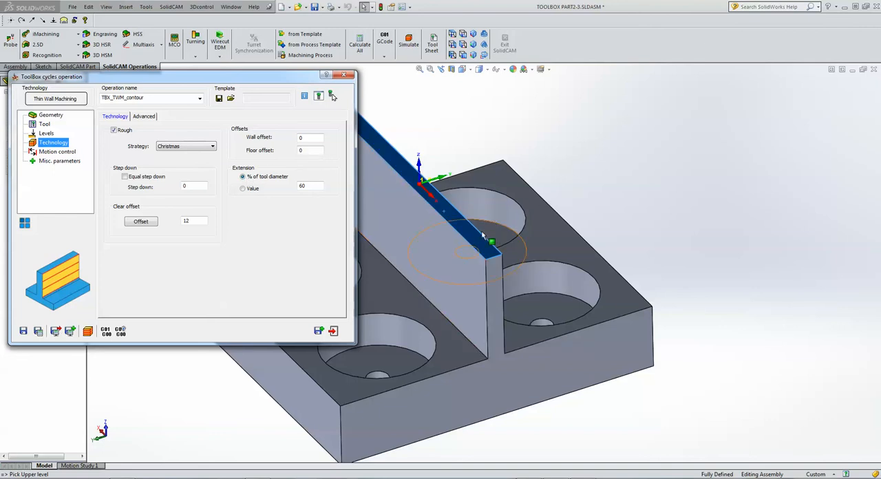
double_click(303, 139)
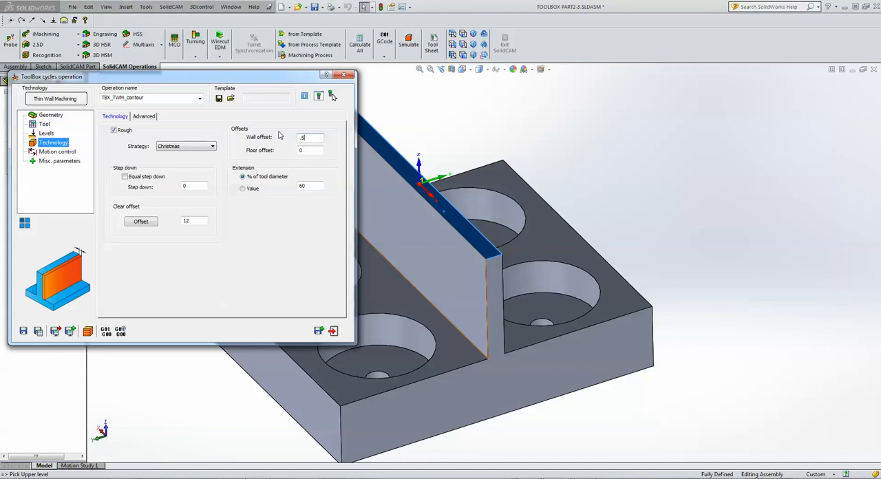
double_click(310, 152)
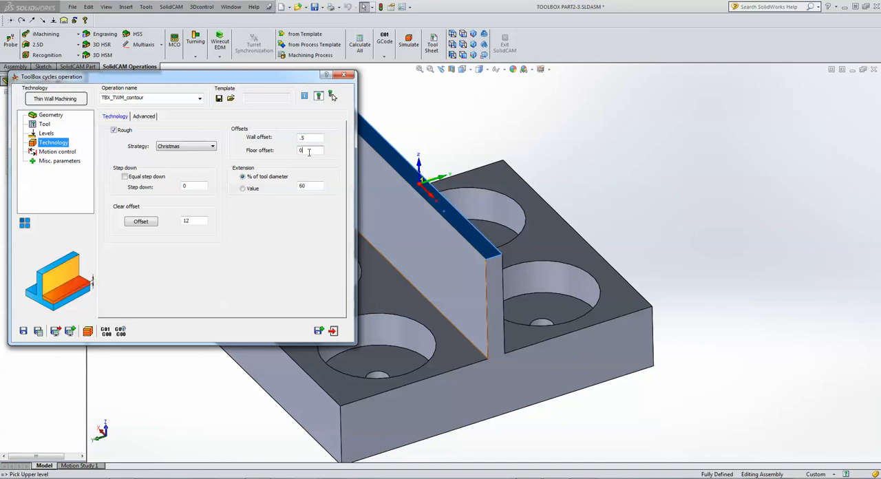
left_click(308, 136)
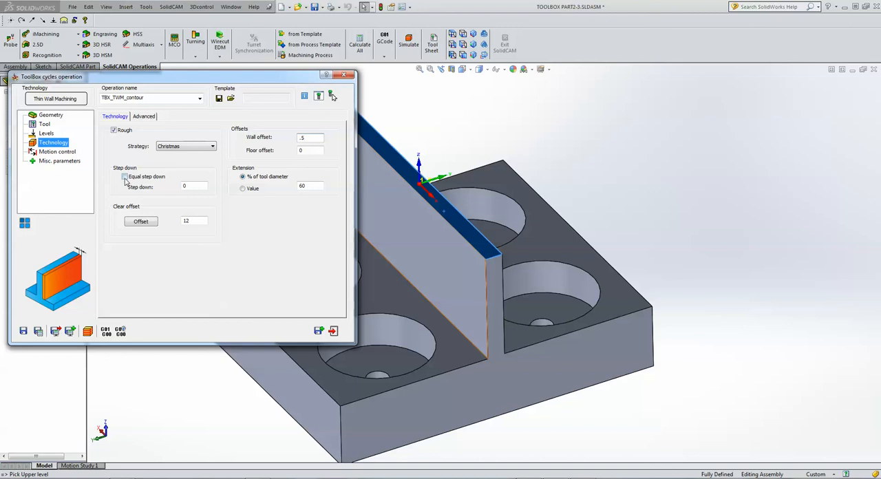
left_click(125, 177)
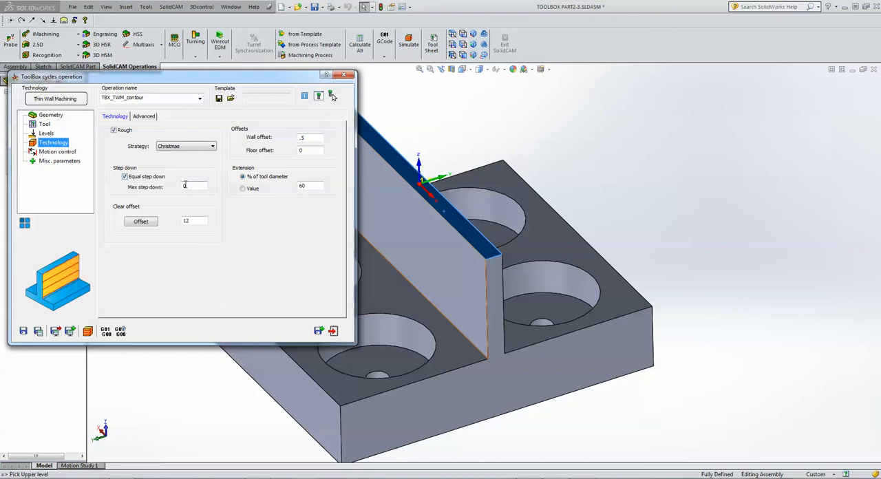
double_click(185, 186)
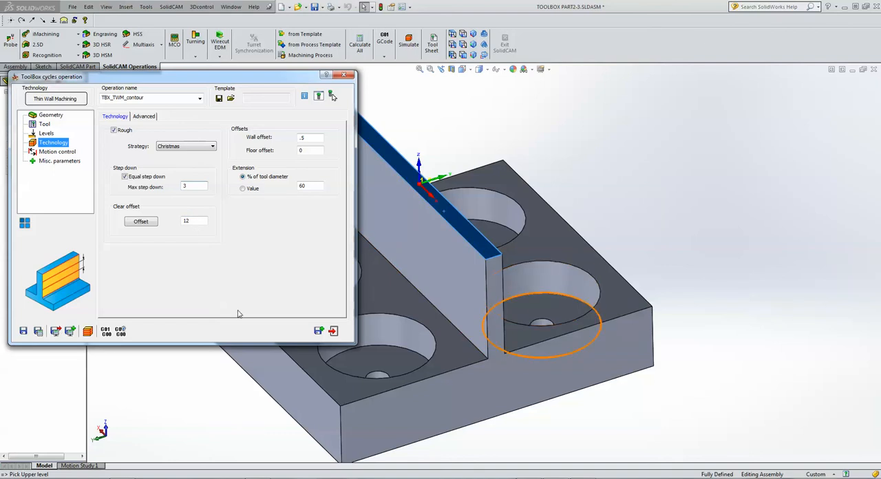
Pick the clear offset from the base's long outer edge beside the wall, and save and calculate the operation.
left_click(132, 221)
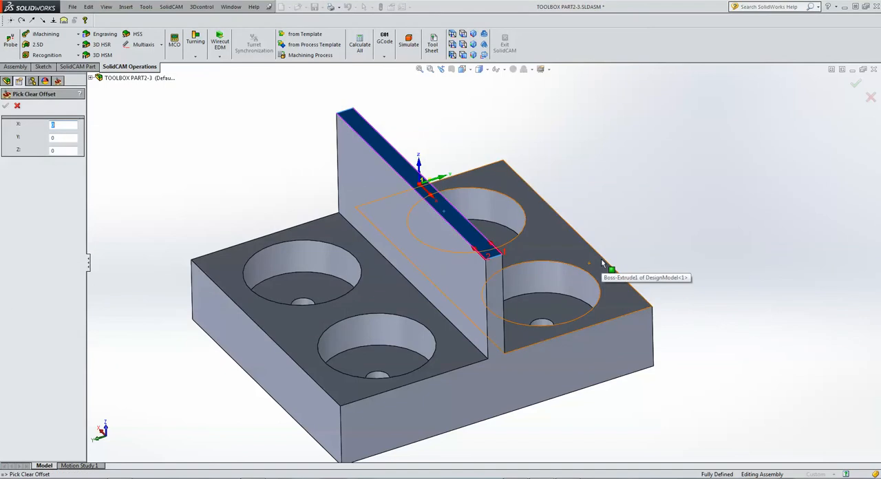
left_click(601, 258)
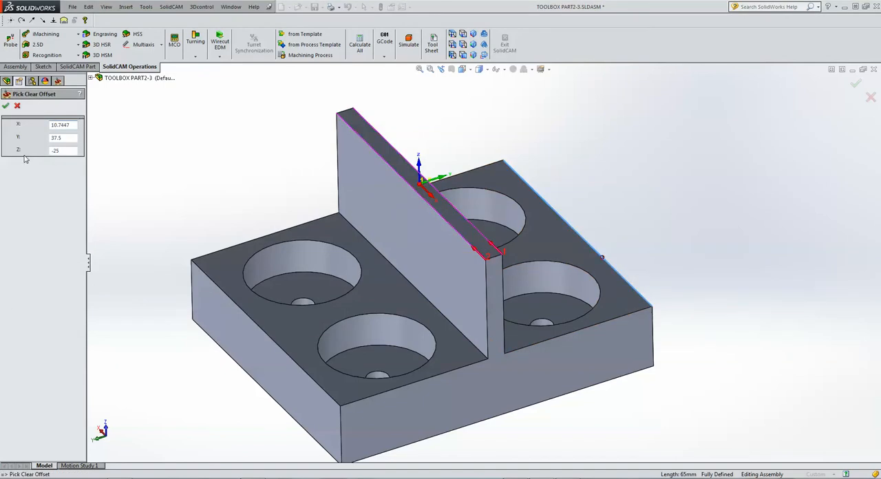
left_click(6, 105)
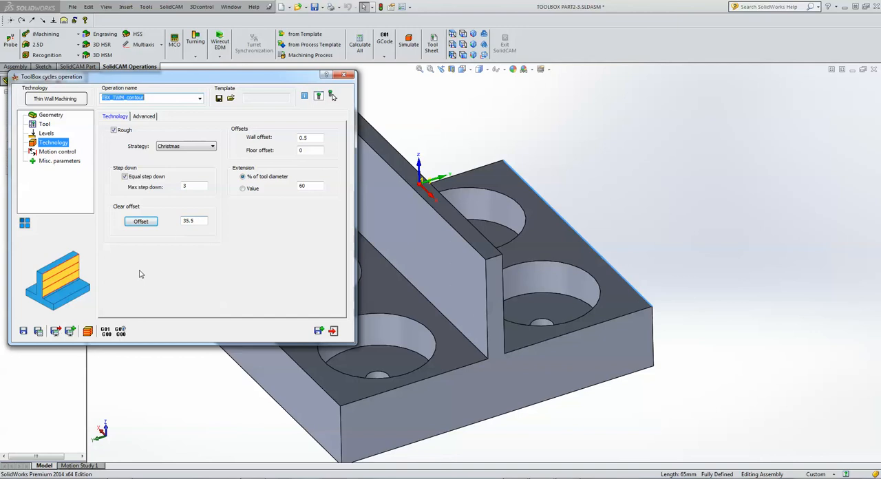
left_click(40, 333)
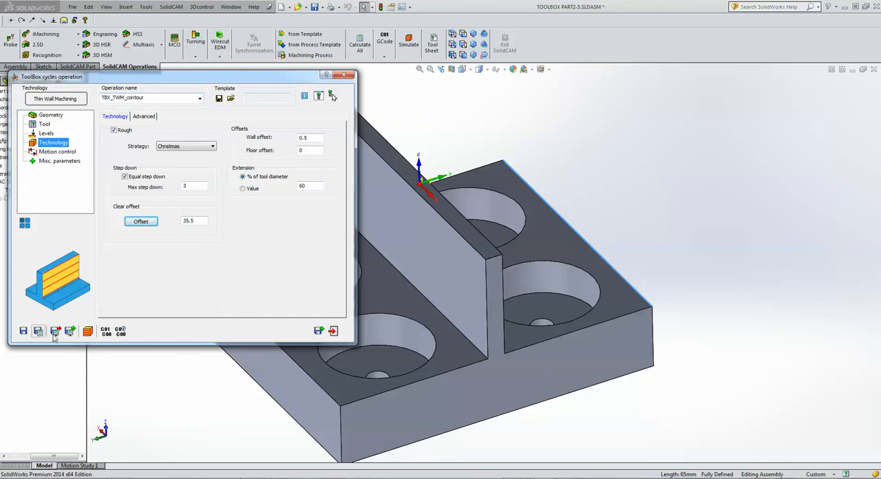
Simulate the Christmas roughing operation with solid verification, stepping through the tool moves on both sides of the wall one at a time.
left_click(88, 331)
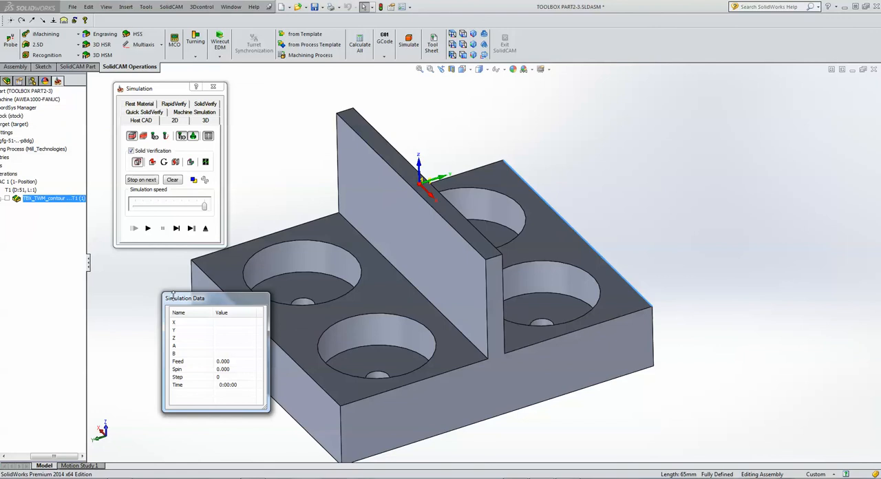
left_click_drag(210, 308, 81, 303)
left_click(178, 231)
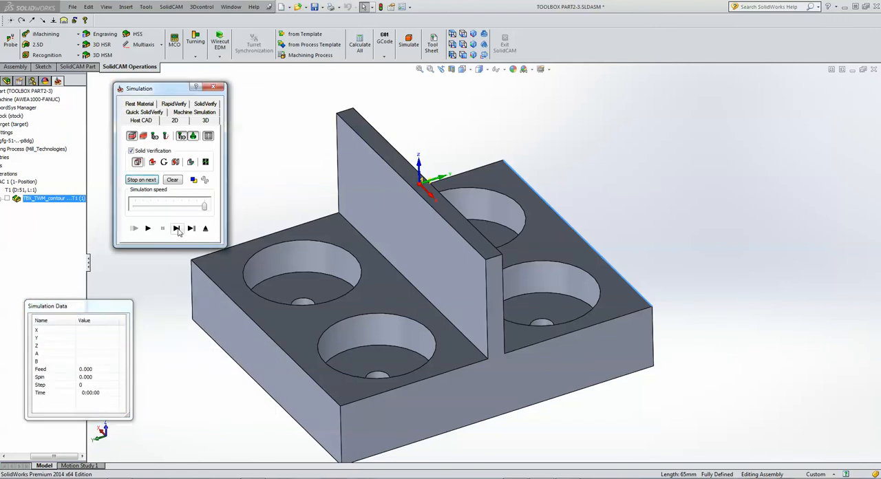
left_click(177, 229)
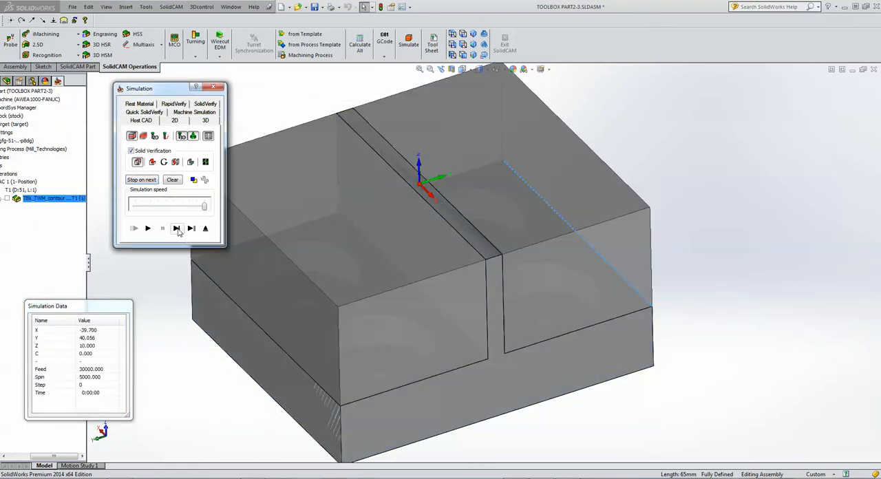
left_click(178, 231)
left_click(178, 232)
left_click(179, 231)
left_click(179, 231)
left_click(178, 231)
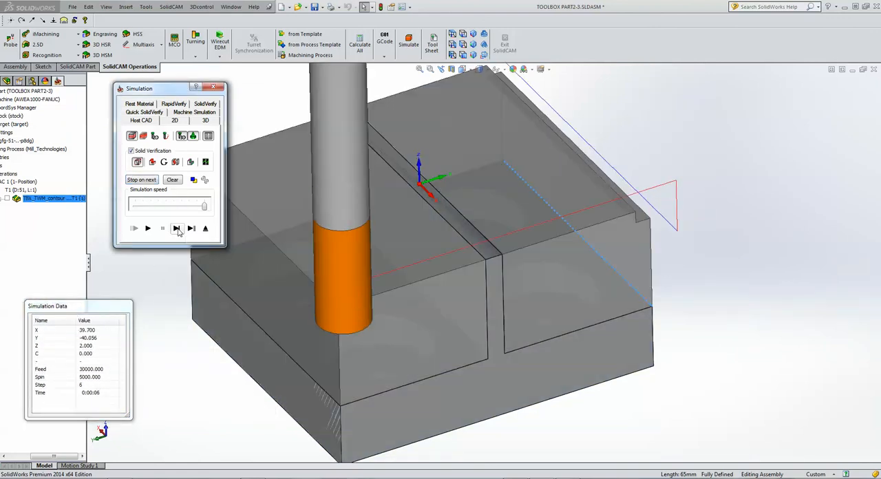
left_click(179, 231)
left_click(180, 232)
left_click(180, 232)
left_click(179, 232)
left_click(179, 232)
left_click(179, 232)
left_click(179, 232)
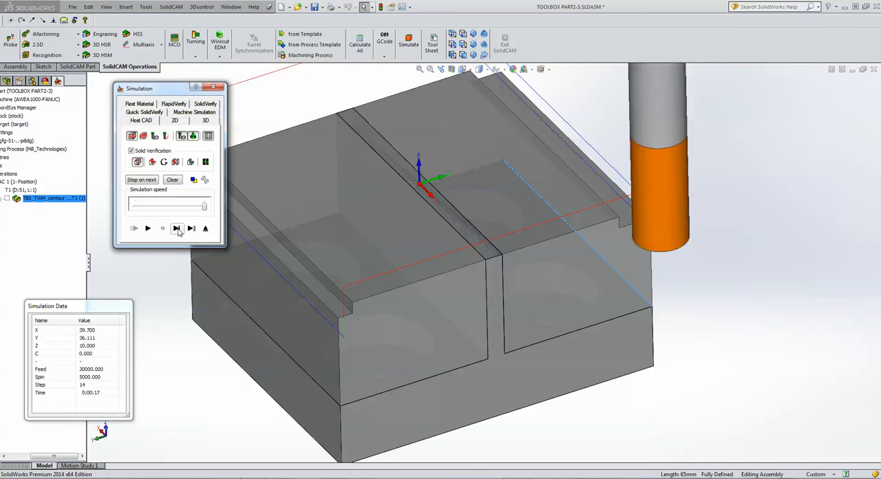
left_click(179, 232)
left_click(179, 232)
left_click(178, 230)
left_click(177, 230)
left_click(178, 230)
left_click(178, 230)
left_click(178, 230)
left_click(178, 230)
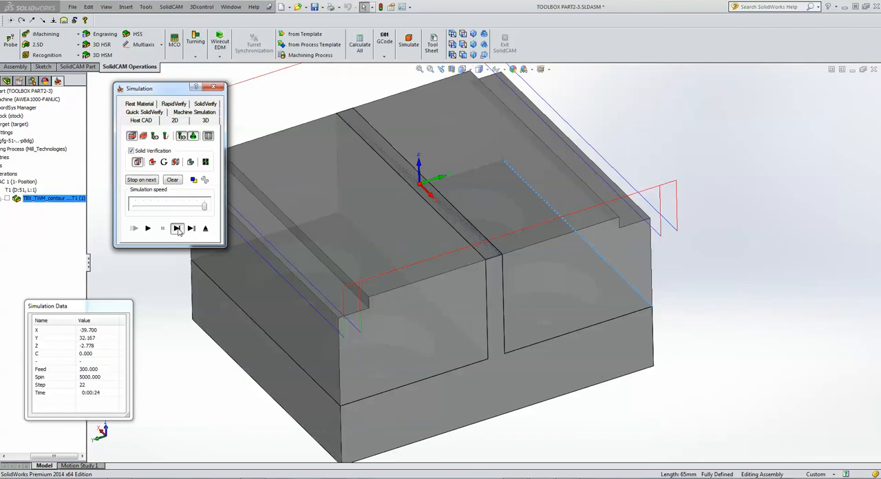
left_click(177, 230)
left_click(178, 230)
left_click(178, 230)
left_click(178, 230)
left_click(178, 230)
left_click(178, 230)
left_click(178, 230)
left_click(178, 230)
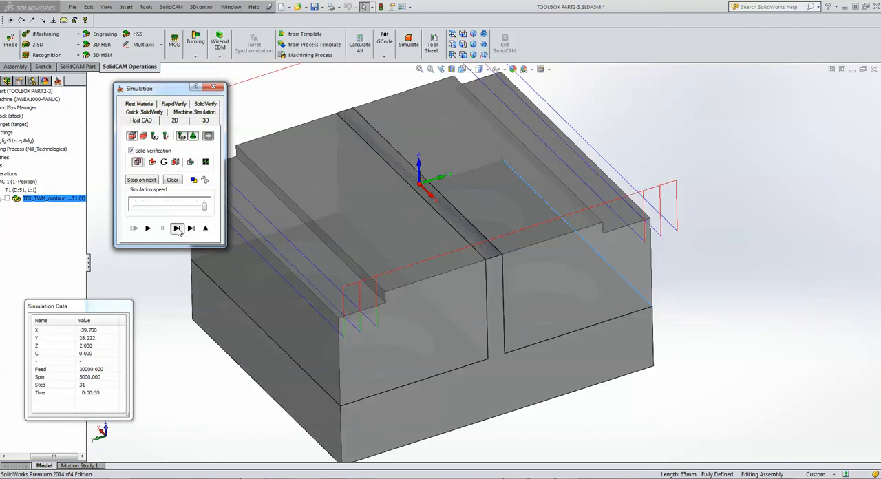
left_click(178, 230)
left_click(177, 230)
left_click(177, 230)
left_click(178, 230)
left_click(178, 230)
left_click(178, 230)
left_click(178, 229)
left_click(178, 230)
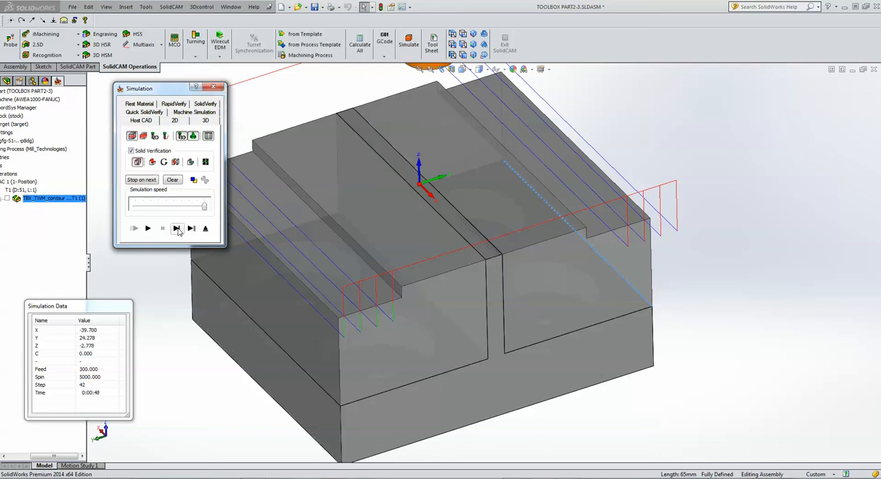
left_click(178, 230)
left_click(177, 230)
left_click(177, 230)
left_click(178, 230)
left_click(177, 230)
left_click(177, 229)
left_click(178, 230)
left_click(178, 230)
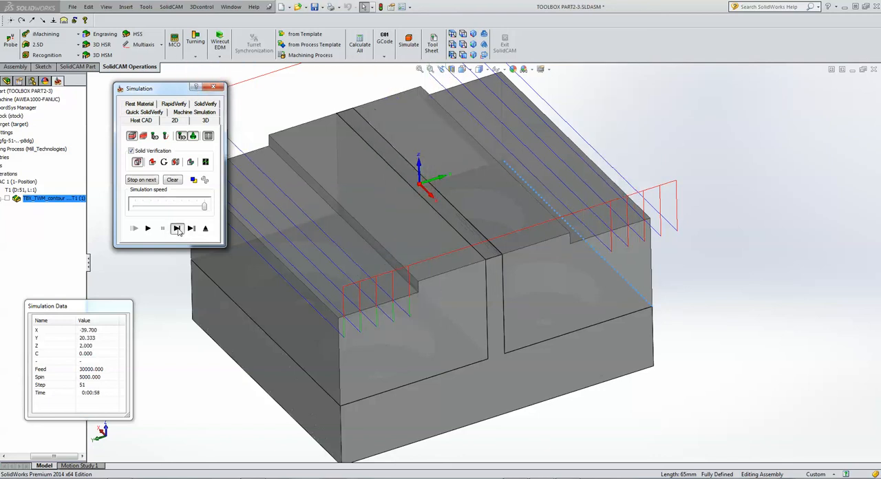
left_click(178, 230)
left_click(178, 230)
left_click(178, 229)
left_click(177, 230)
left_click(178, 230)
left_click(178, 230)
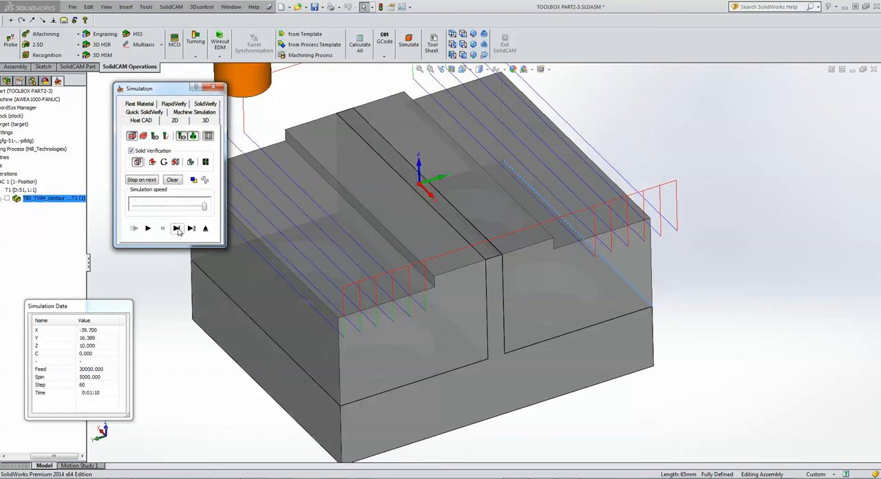
left_click(177, 230)
left_click(177, 230)
left_click(178, 230)
left_click(178, 229)
left_click(177, 230)
left_click(177, 230)
left_click(177, 230)
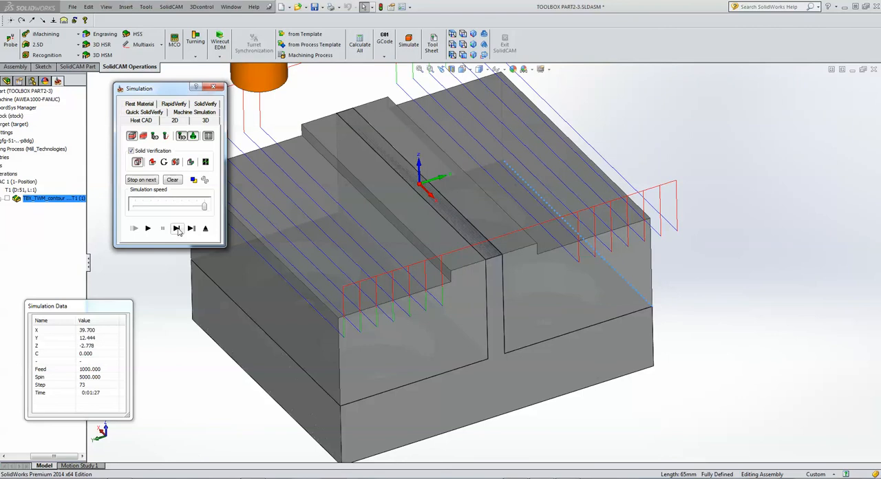
left_click(178, 229)
left_click(178, 230)
left_click(178, 230)
left_click(178, 230)
left_click(178, 230)
left_click(178, 230)
left_click(178, 230)
left_click(178, 230)
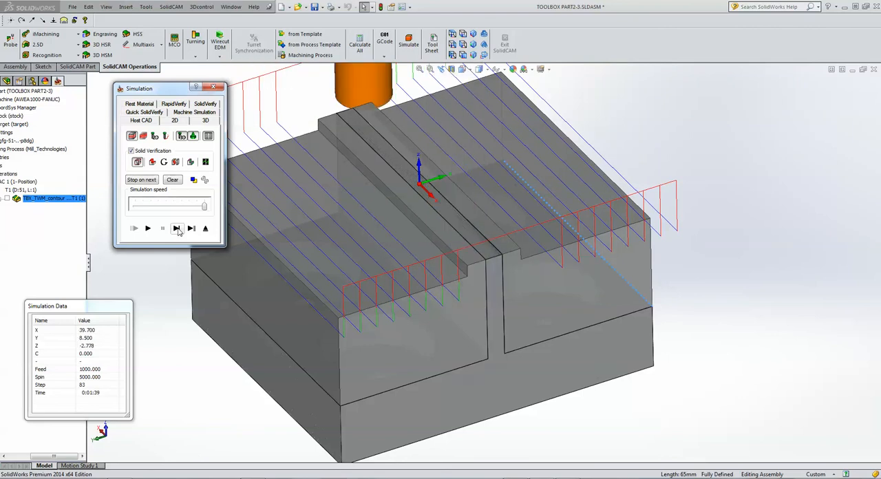
left_click(177, 230)
left_click(178, 230)
left_click(178, 230)
left_click(177, 230)
left_click(178, 230)
left_click(178, 230)
left_click(178, 230)
left_click(177, 230)
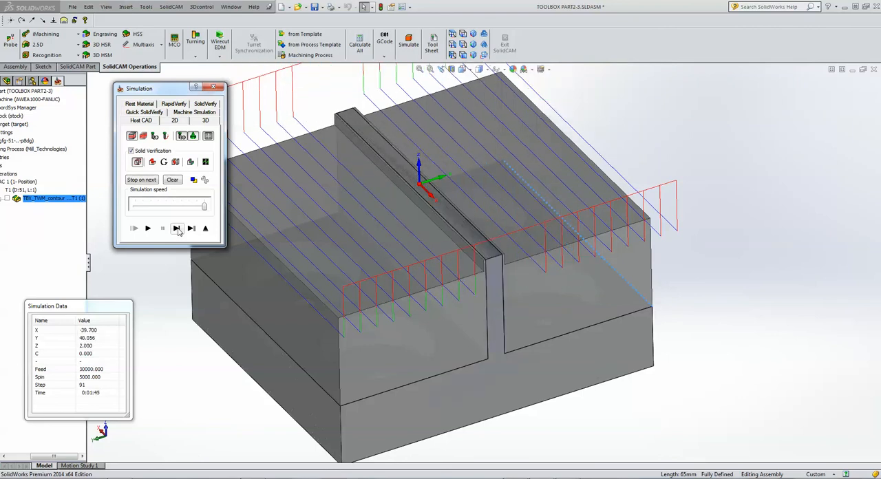
left_click(177, 230)
left_click(178, 230)
left_click(177, 230)
left_click(177, 230)
left_click(178, 230)
left_click(177, 230)
left_click(178, 230)
left_click(178, 230)
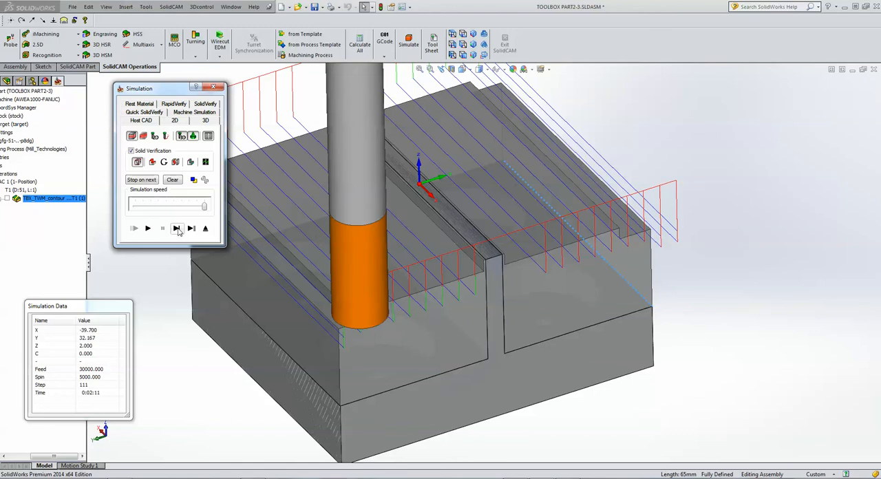
left_click(178, 230)
left_click(177, 230)
left_click(178, 230)
left_click(177, 230)
left_click(177, 230)
left_click(178, 230)
left_click(178, 230)
left_click(178, 230)
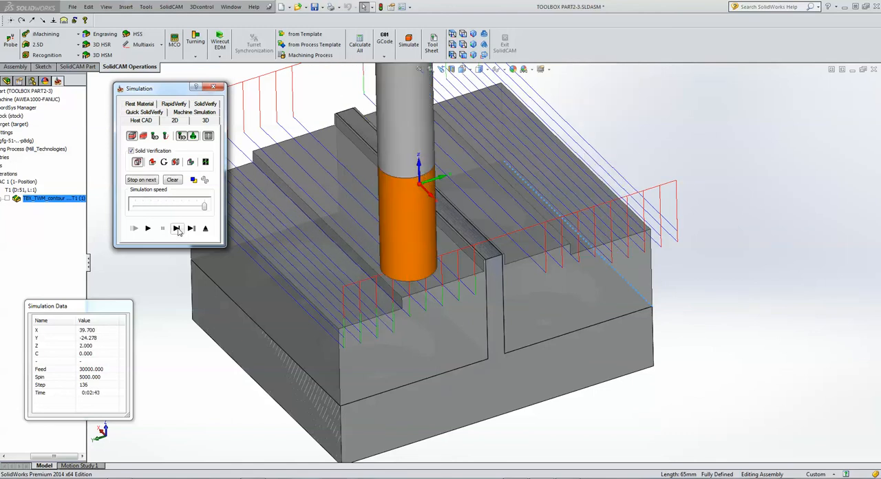
left_click(178, 230)
left_click(177, 230)
left_click(177, 230)
left_click(177, 230)
left_click(177, 230)
left_click(178, 230)
left_click(178, 230)
left_click(177, 230)
left_click(178, 230)
left_click(177, 230)
left_click(178, 230)
left_click(177, 230)
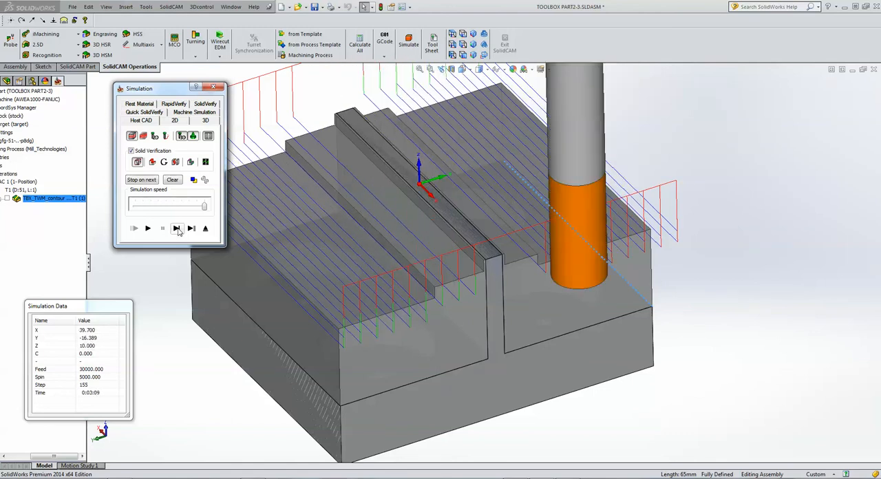
left_click(177, 230)
left_click(178, 230)
left_click(178, 230)
left_click(178, 230)
left_click(178, 230)
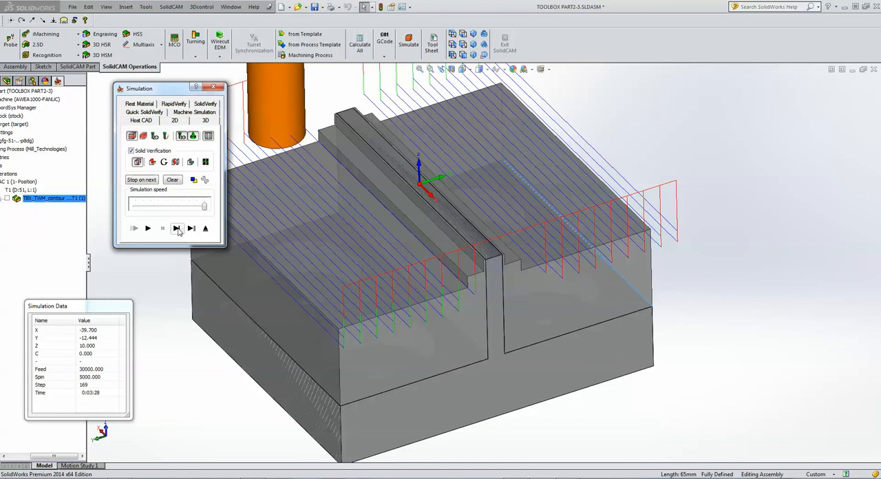
left_click(177, 230)
left_click(177, 230)
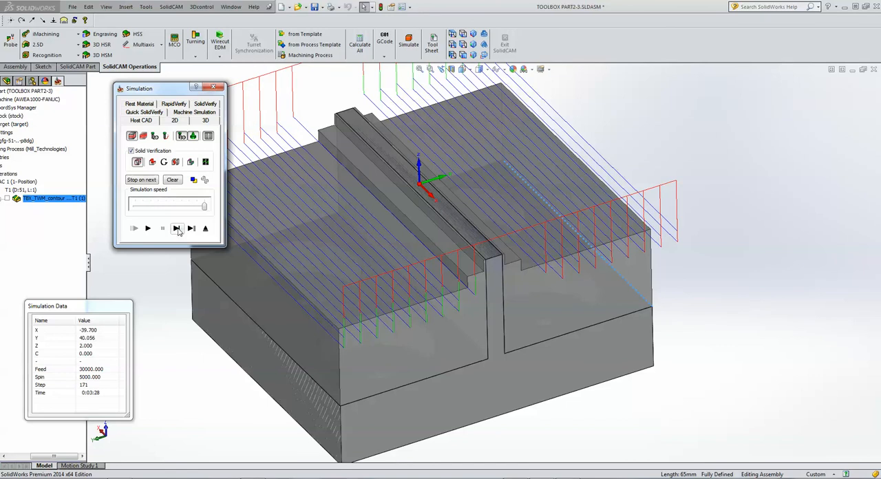
left_click(177, 230)
left_click(178, 230)
left_click(177, 230)
left_click(177, 230)
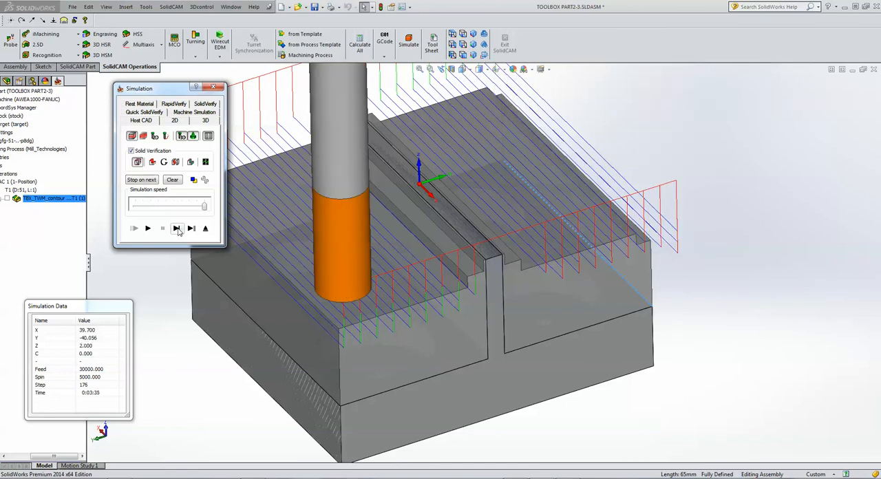
left_click(178, 229)
left_click(177, 230)
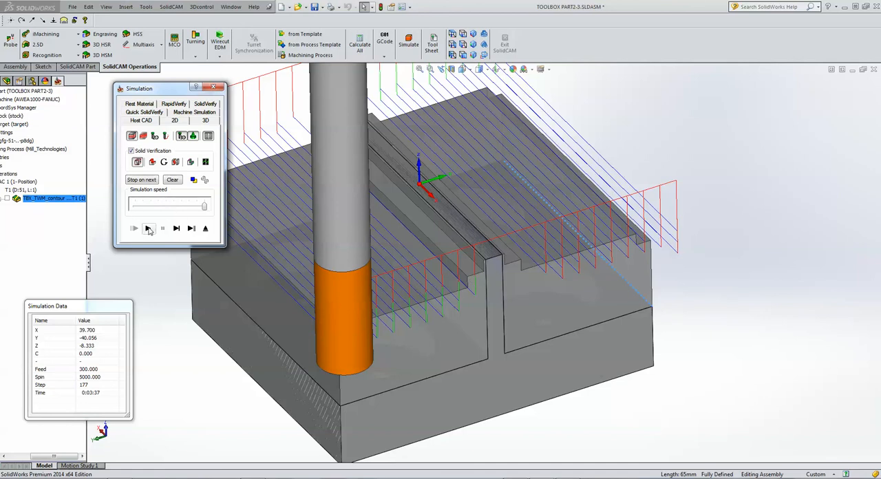
Slow the simulation, hide the toolpath and play it continuously in the wall's end view, raising the speed slightly partway through.
left_click_drag(169, 210, 154, 218)
left_click(145, 209)
left_click(132, 136)
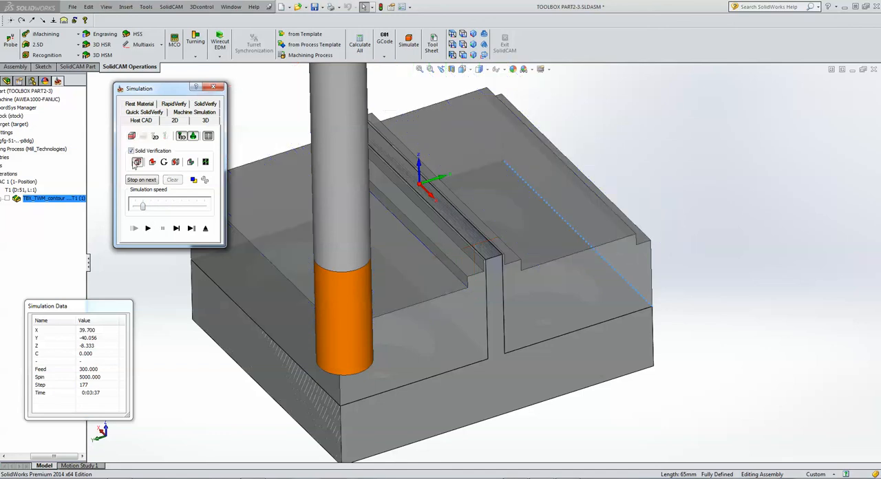
left_click(147, 228)
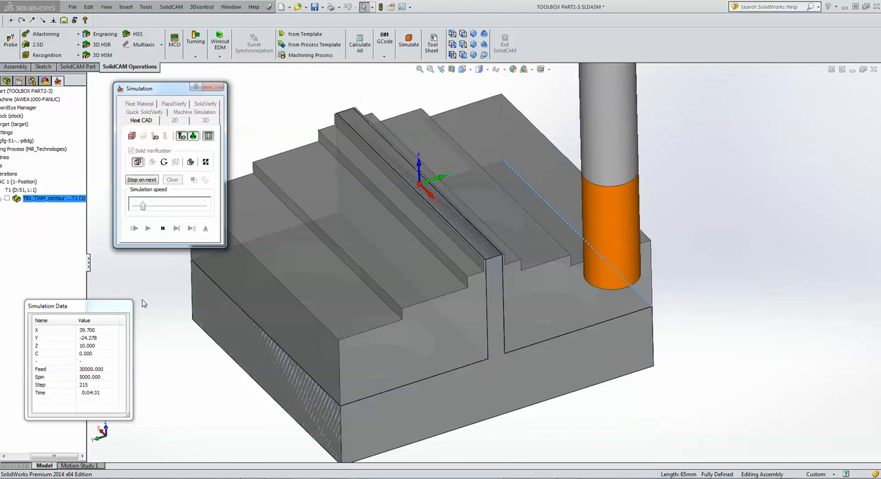
left_click(452, 54)
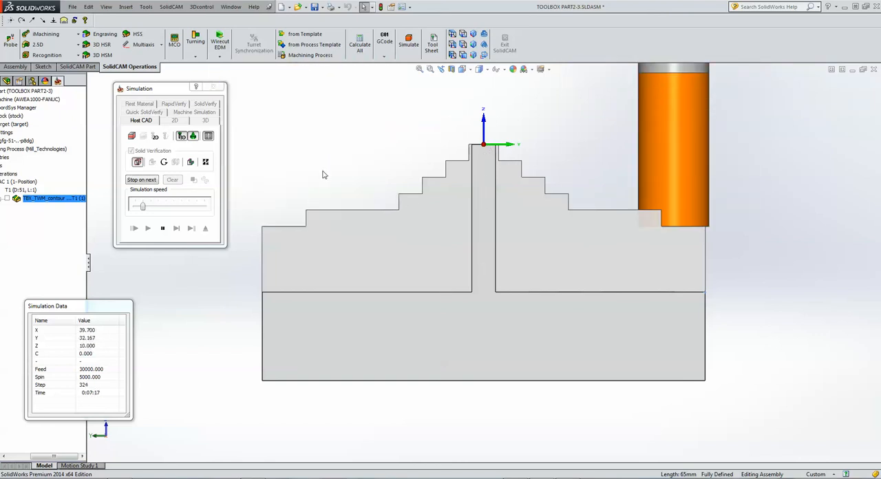
left_click_drag(142, 205, 157, 206)
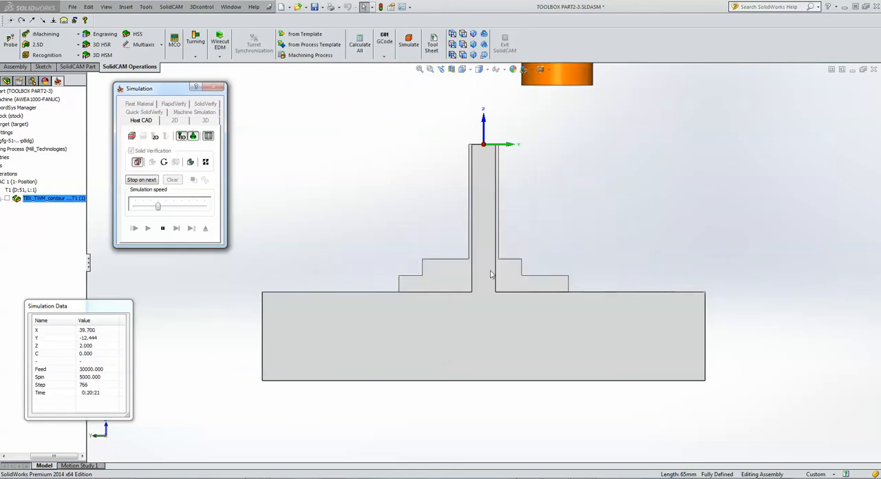
Inspect the roughed wall and base from an angled view above, and exit the simulation.
left_click(624, 259)
key("Right")
key("Down")
key("Down")
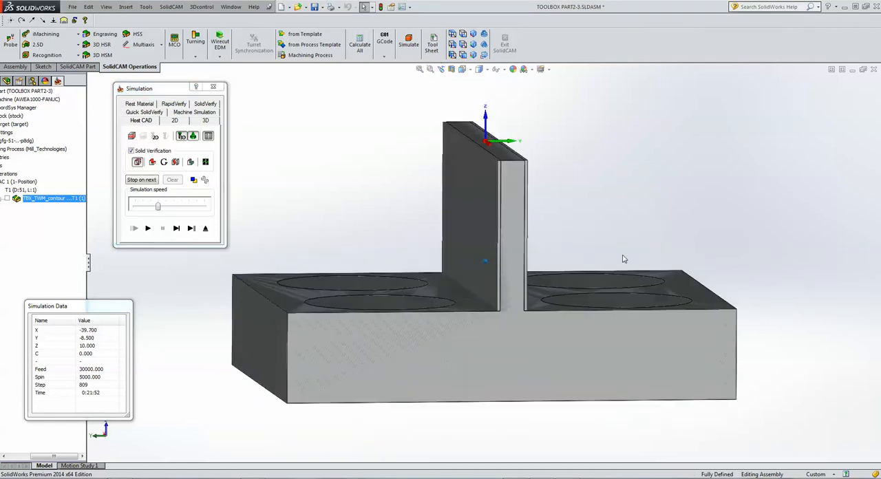
left_click(205, 227)
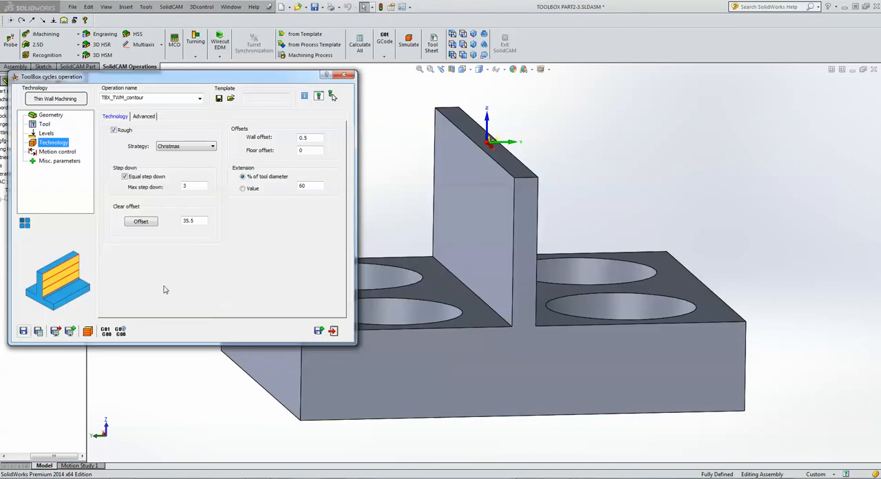
Save and copy the thin wall operation, and set the copy to the Step support strategy with a wall offset of 0.
left_click(320, 332)
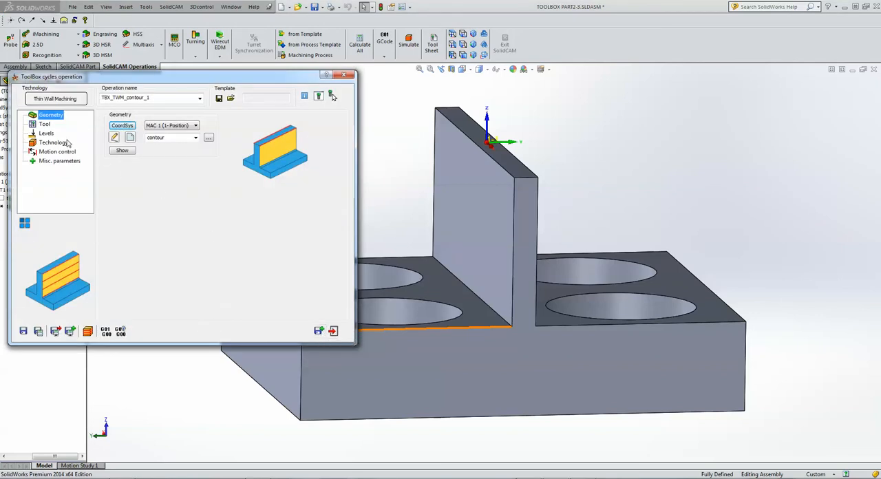
left_click(61, 145)
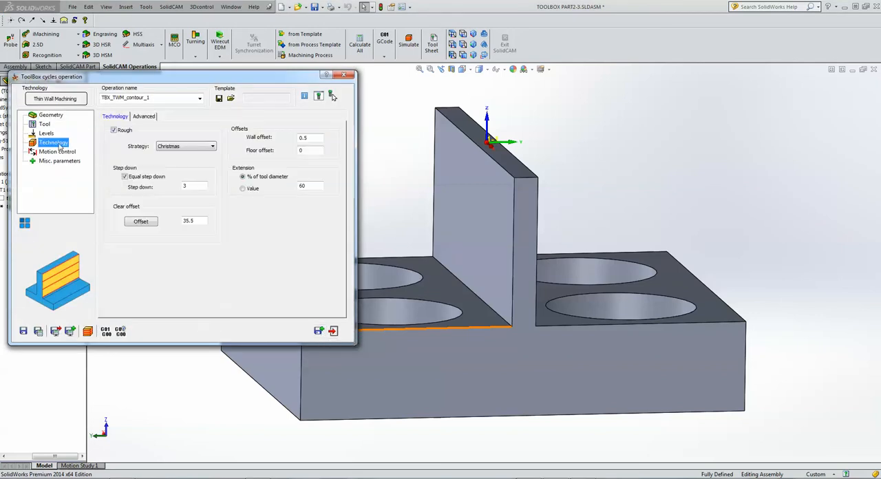
left_click(186, 147)
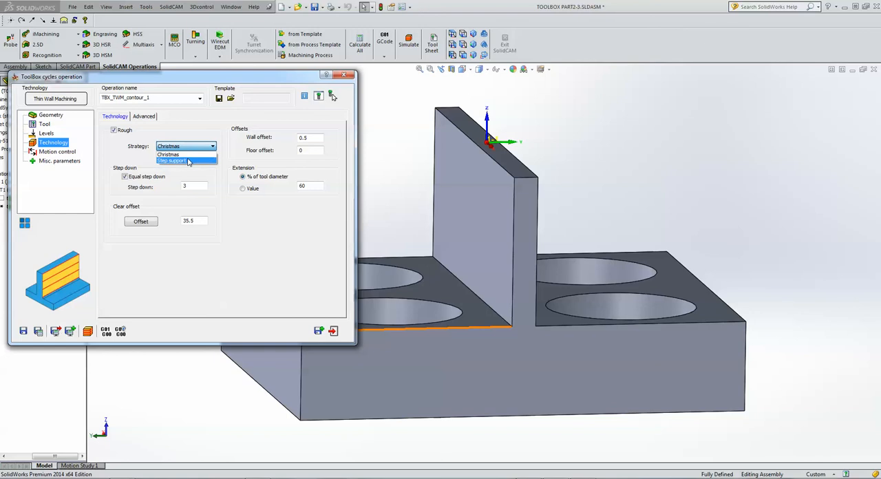
left_click(188, 160)
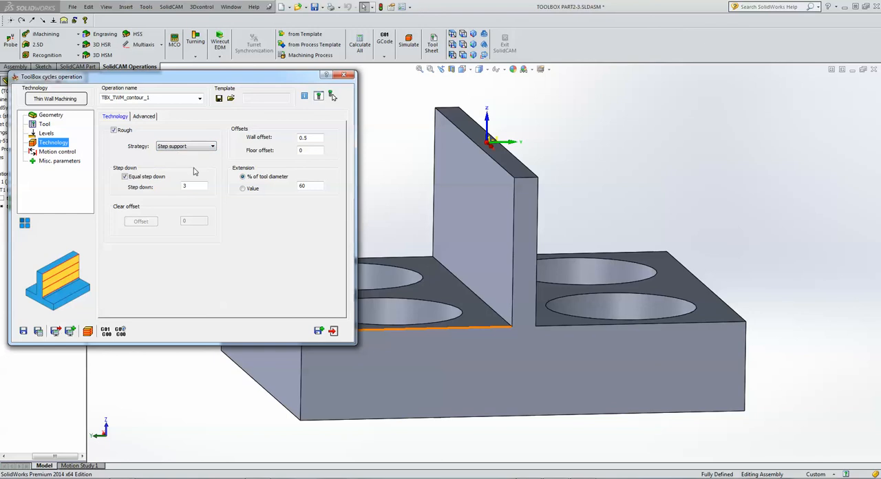
left_click(201, 185)
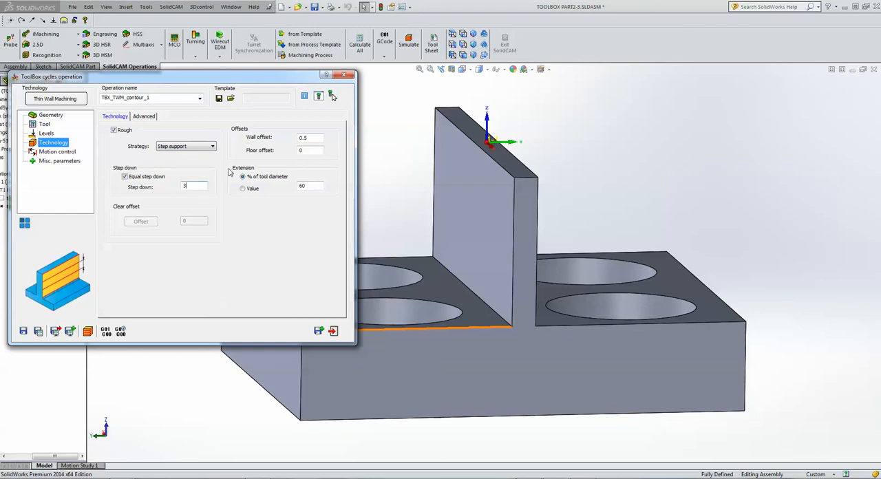
double_click(317, 137)
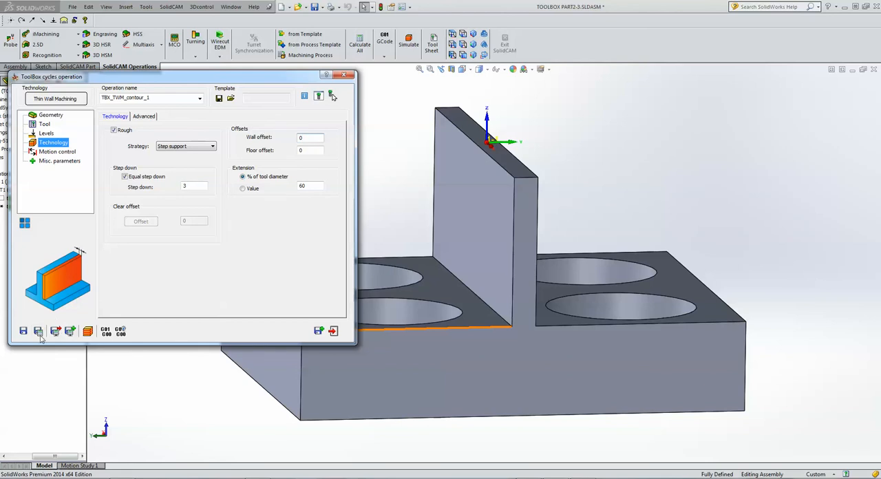
Start a solid-verification simulation of the Step support operation and view the thin wall from its end.
left_click(87, 331)
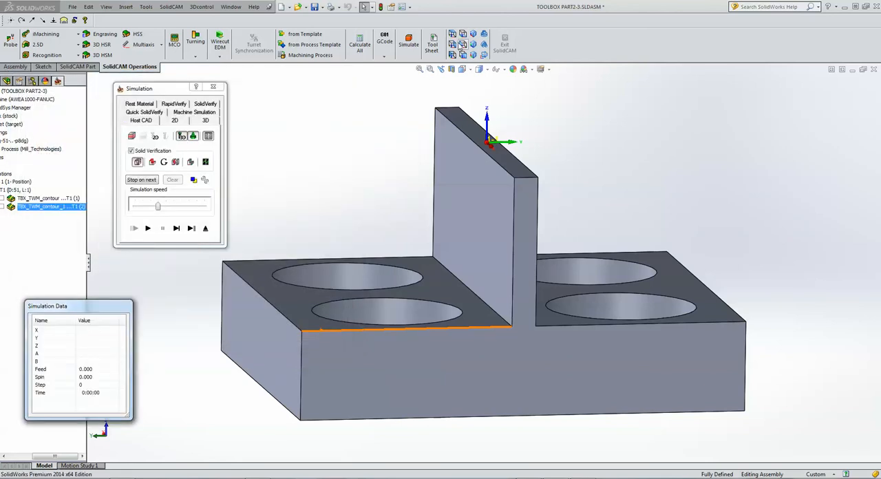
left_click(461, 44)
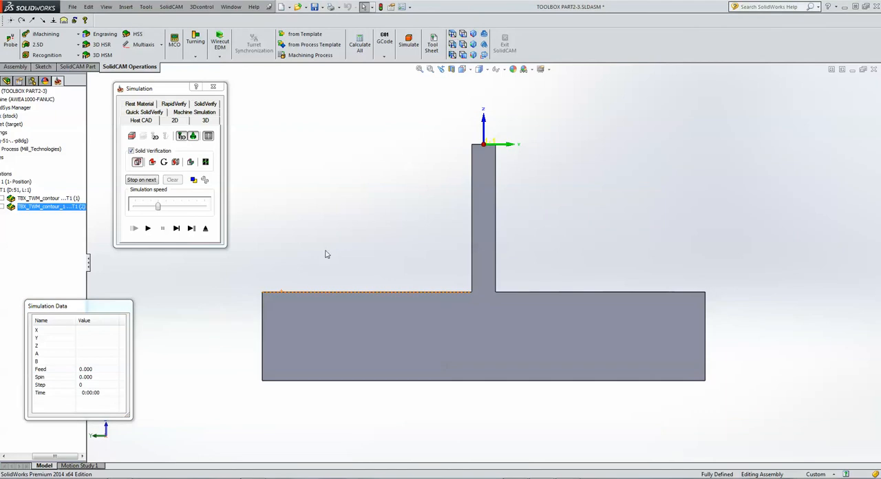
left_click(177, 228)
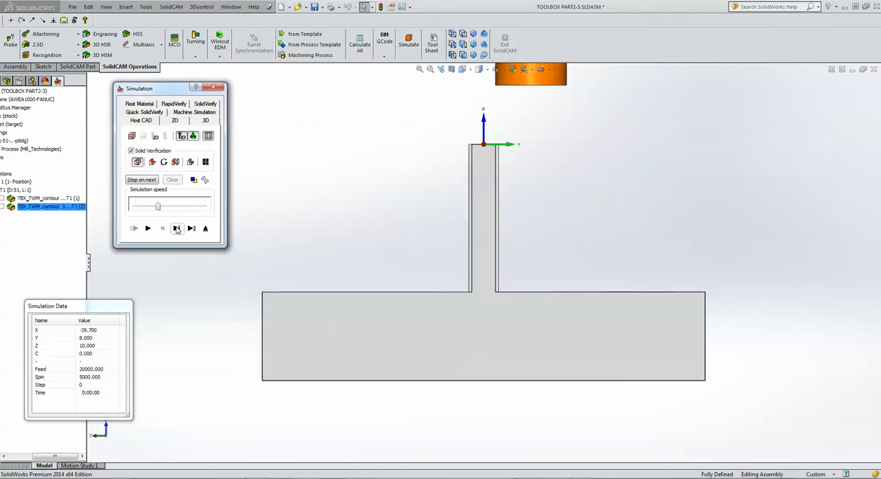
scroll(452, 161, "down", 4)
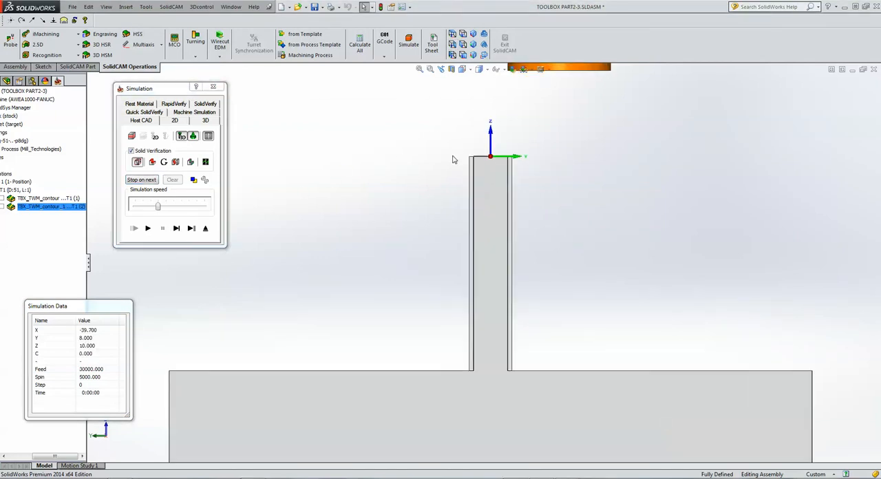
scroll(442, 234, "up", 4)
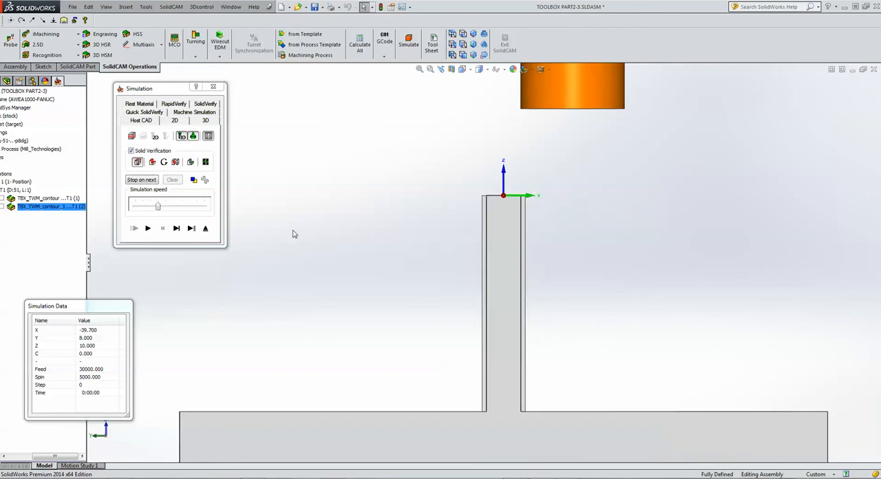
Advance the Step support simulation one tool move at a time through the alternating cuts down both sides of the wall.
left_click(176, 229)
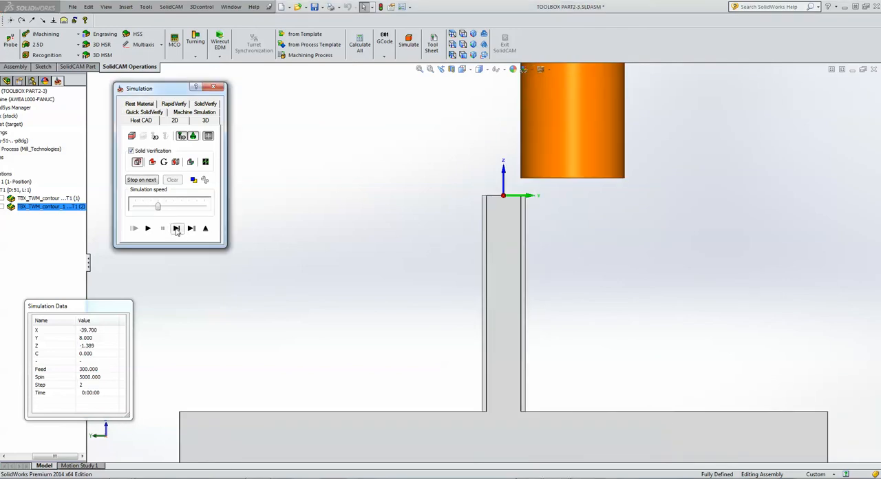
left_click(177, 228)
left_click(176, 229)
left_click(177, 228)
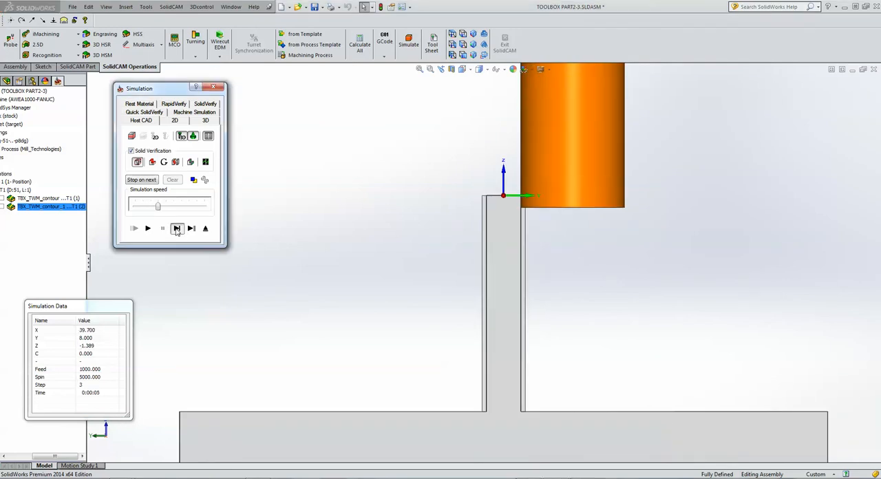
left_click(177, 228)
left_click(176, 228)
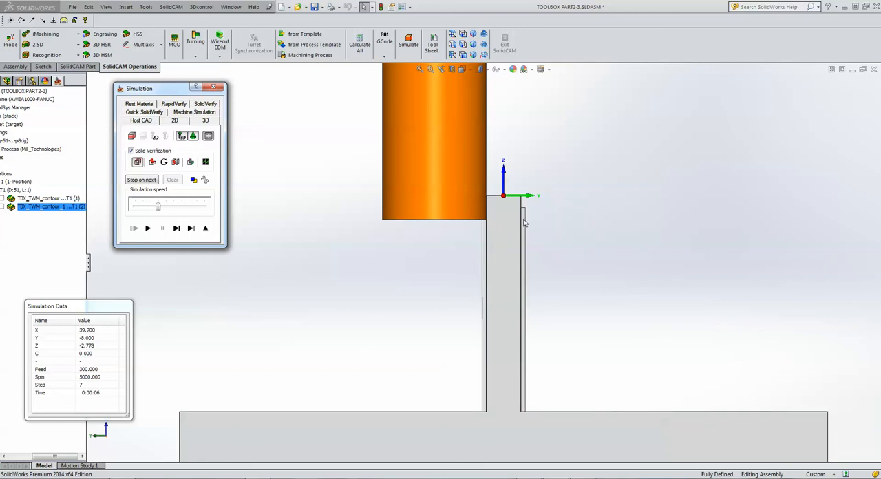
left_click(178, 229)
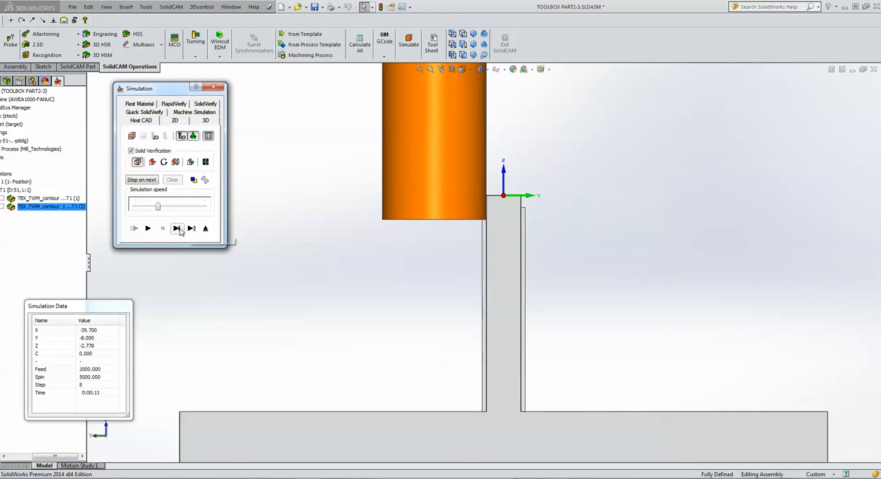
left_click(177, 230)
left_click(178, 229)
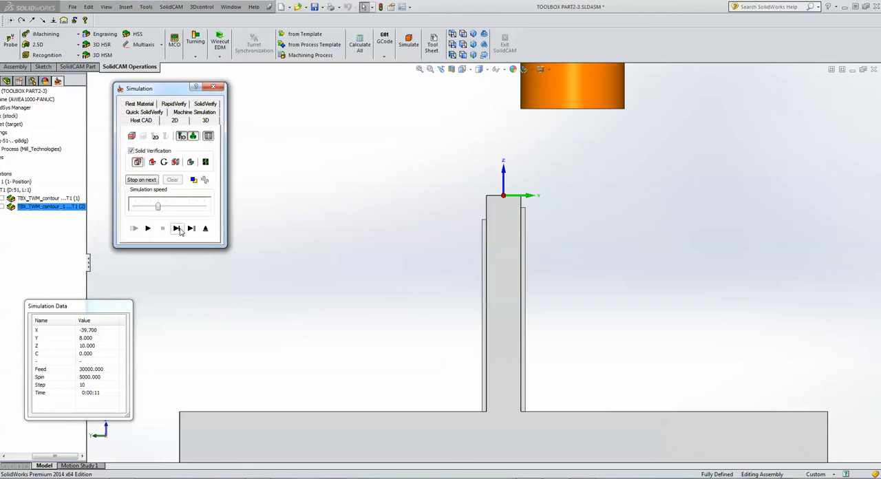
left_click(178, 229)
left_click(178, 229)
left_click(178, 229)
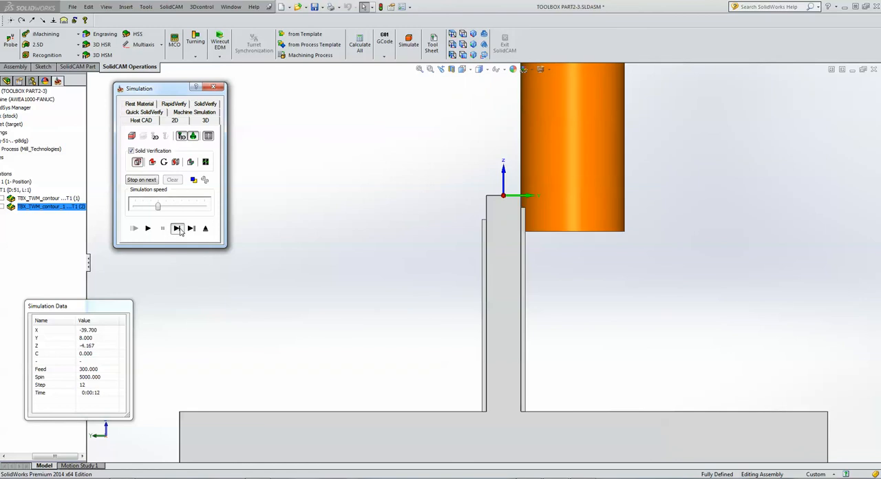
left_click(178, 229)
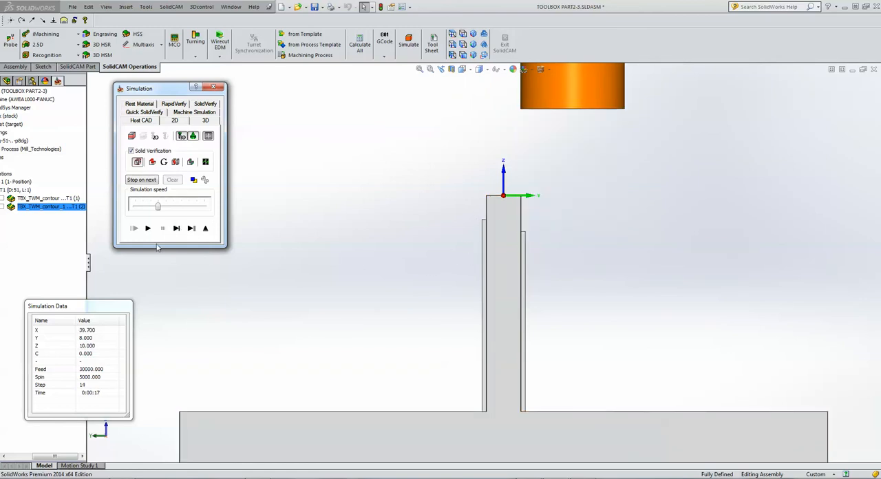
left_click(176, 229)
left_click(176, 229)
left_click(176, 229)
left_click(177, 229)
left_click(177, 230)
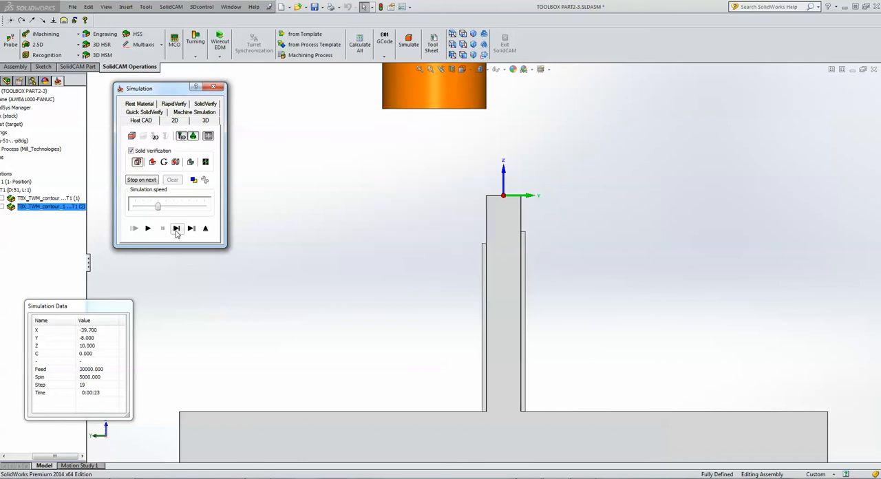
left_click(176, 229)
left_click(176, 228)
left_click(177, 229)
left_click(177, 229)
left_click(177, 228)
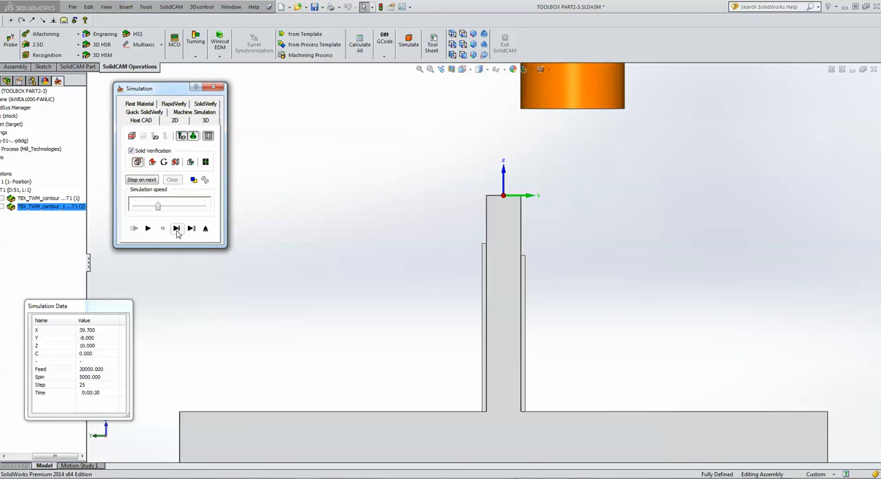
left_click(176, 228)
left_click(176, 229)
left_click(176, 229)
left_click(176, 229)
left_click(176, 229)
left_click(177, 229)
left_click(176, 229)
left_click(176, 229)
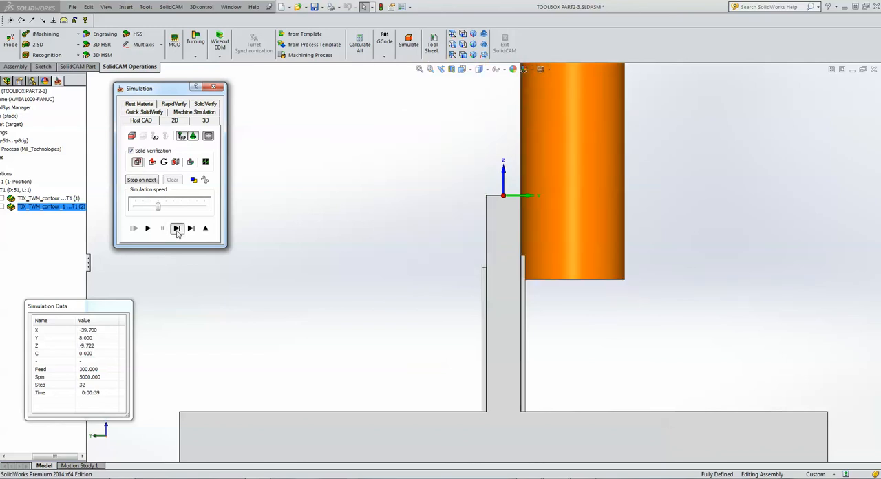
left_click(177, 229)
left_click(177, 228)
left_click(176, 229)
left_click(177, 229)
left_click(176, 228)
left_click(176, 229)
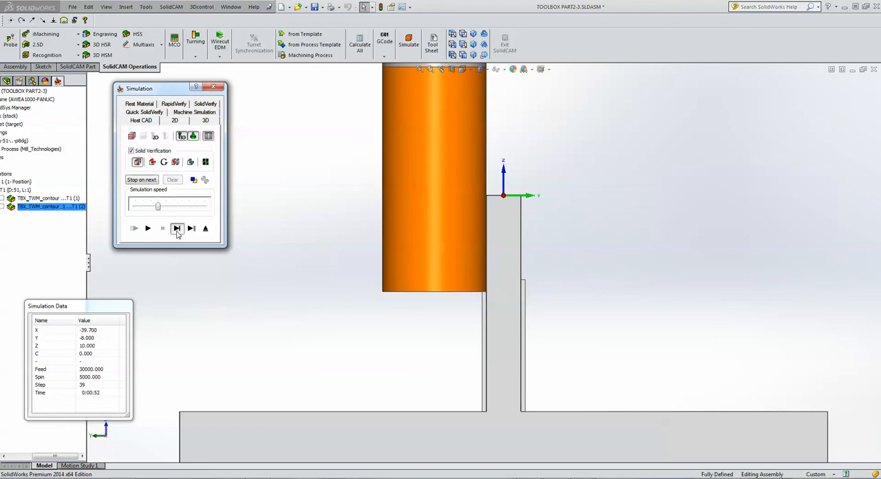
left_click(176, 229)
left_click(176, 228)
left_click(176, 228)
left_click(176, 229)
left_click(177, 228)
left_click(176, 229)
left_click(176, 228)
left_click(177, 229)
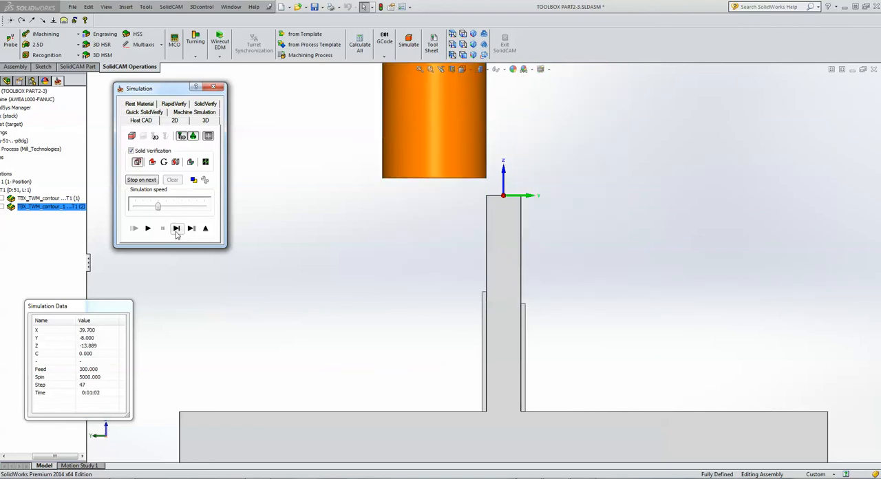
left_click(176, 229)
left_click(175, 230)
left_click(176, 230)
left_click(176, 230)
left_click(176, 230)
left_click(176, 230)
left_click(176, 230)
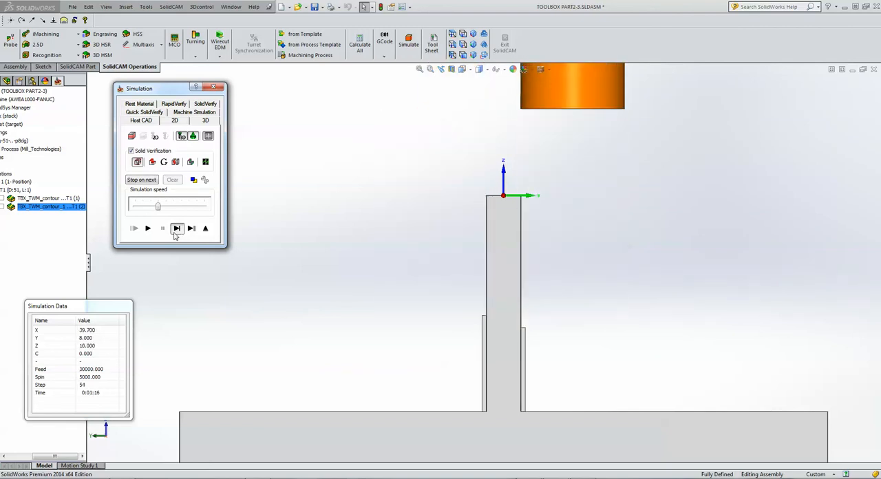
left_click(175, 230)
left_click(175, 230)
left_click(176, 228)
left_click(176, 228)
left_click(177, 228)
left_click(176, 228)
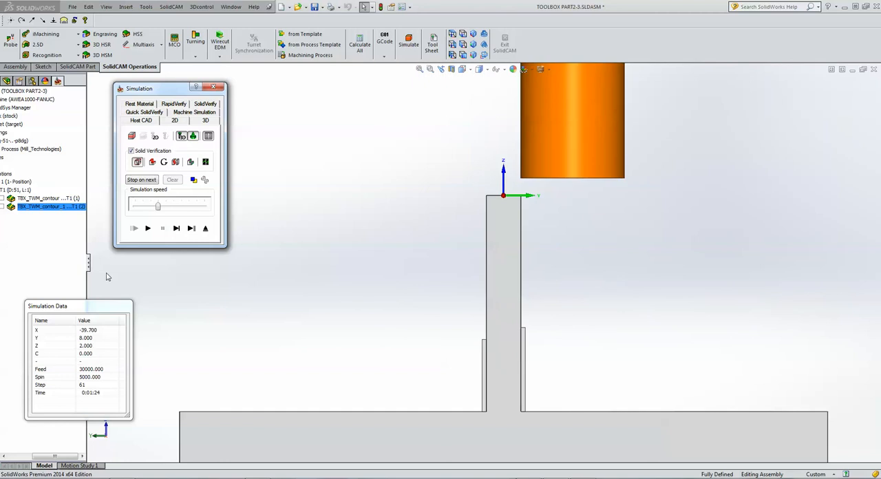
Play the remaining tool moves, inspect the machined wall from an angled view, and exit the simulation and the operation.
left_click(147, 228)
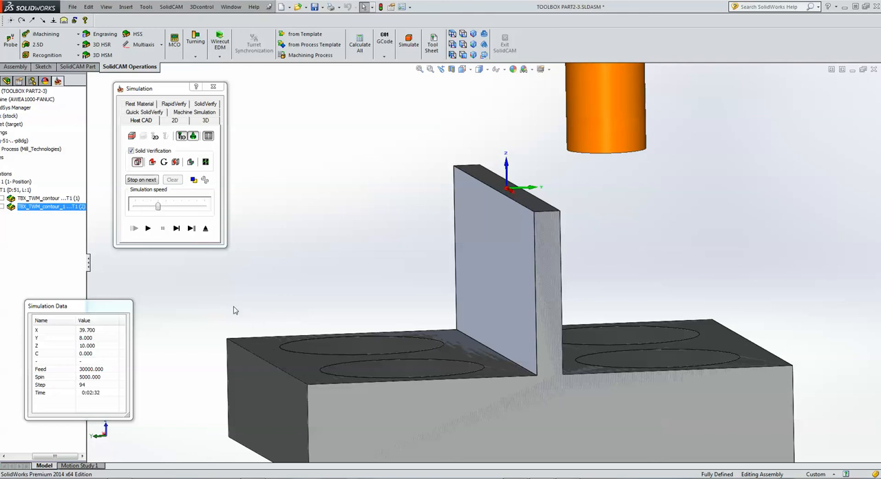
left_click(206, 229)
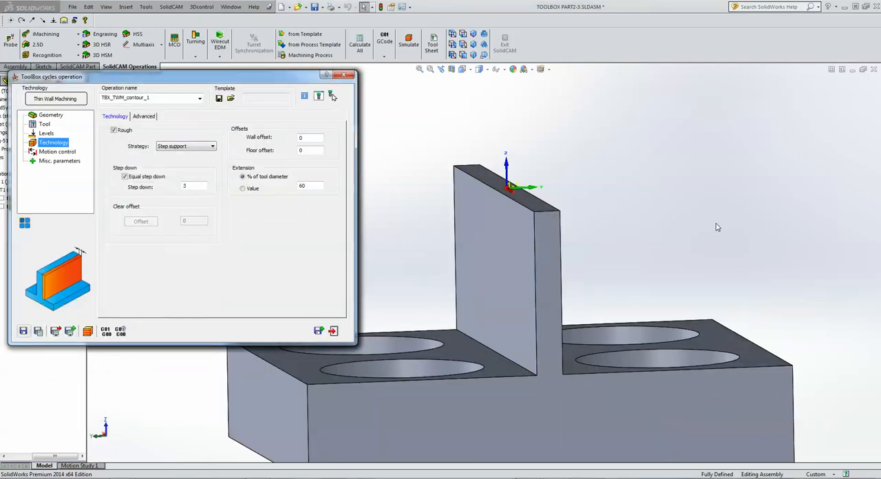
left_click(333, 332)
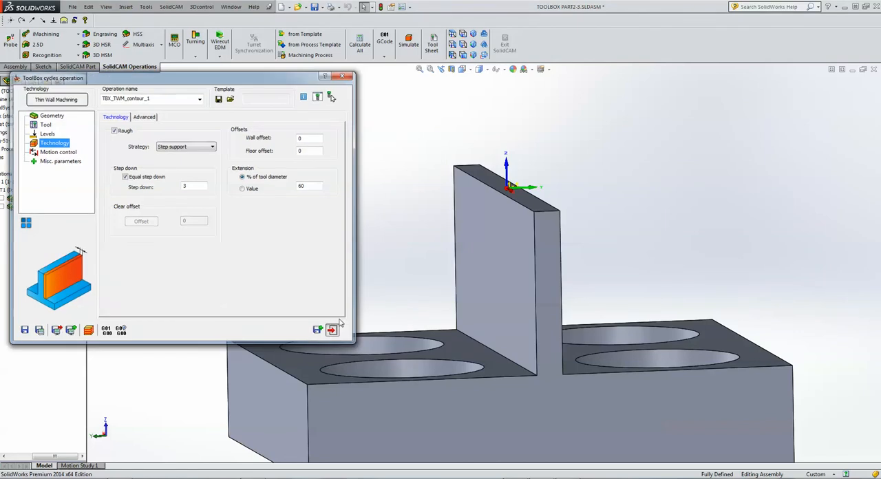
Add a 2D drilling operation with its geometry at the circle centres on the two base faces beside the wall.
middle_click_drag(387, 231, 392, 323)
scroll(403, 302, "up", 2)
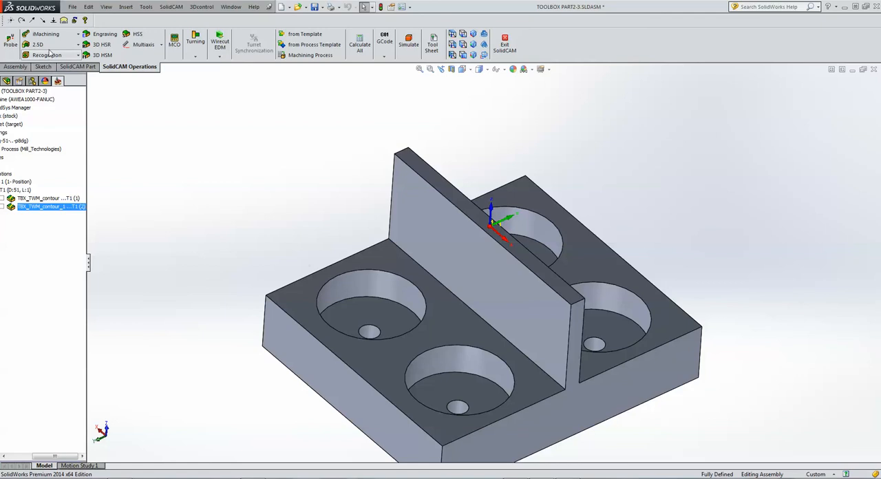
left_click(48, 45)
left_click(47, 91)
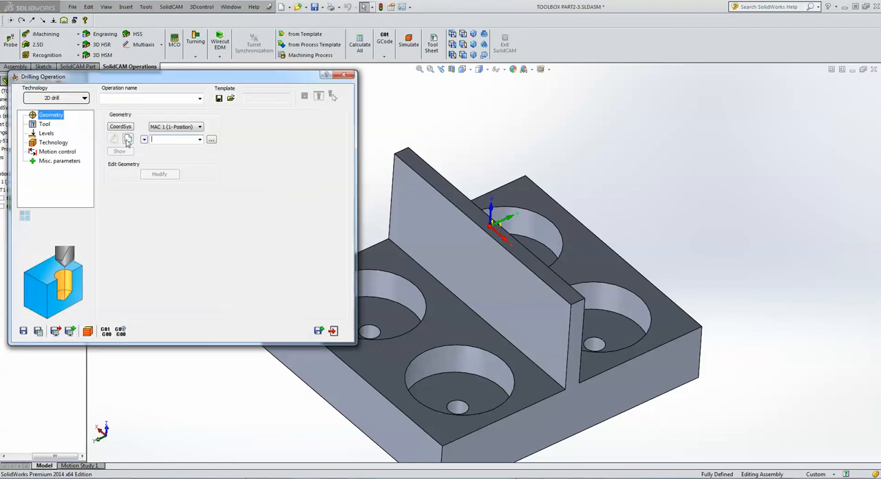
left_click(128, 139)
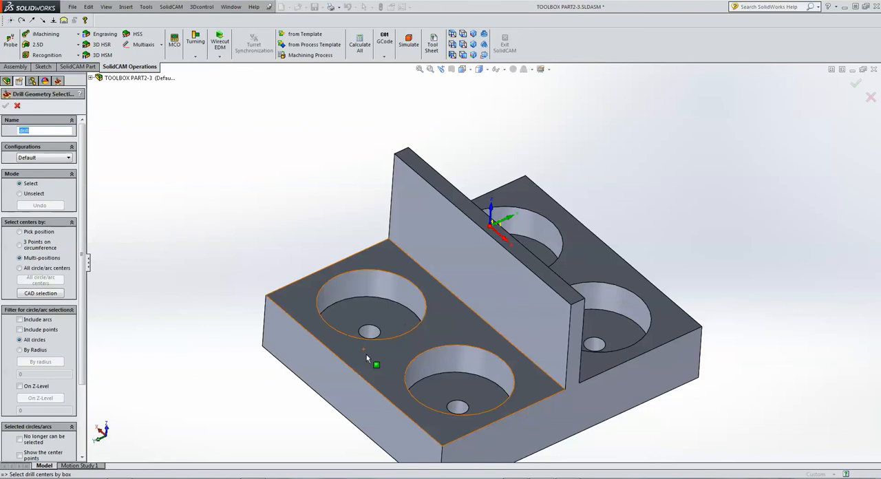
left_click(366, 355)
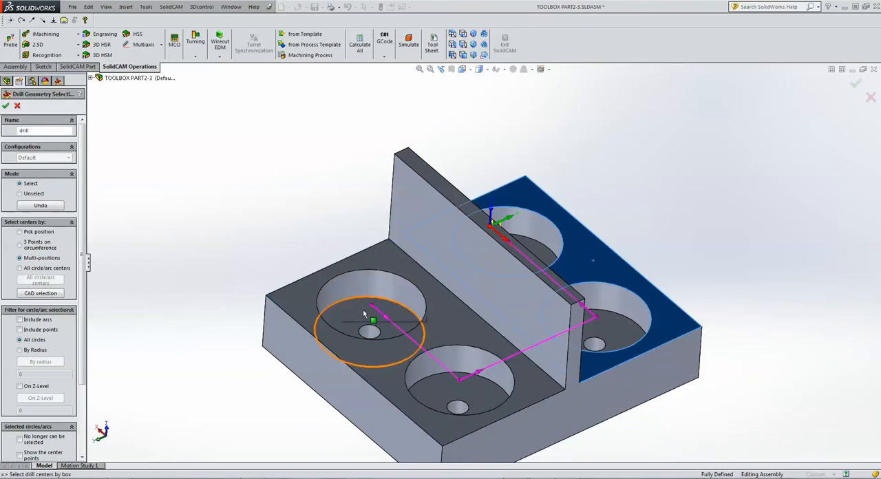
left_click(6, 106)
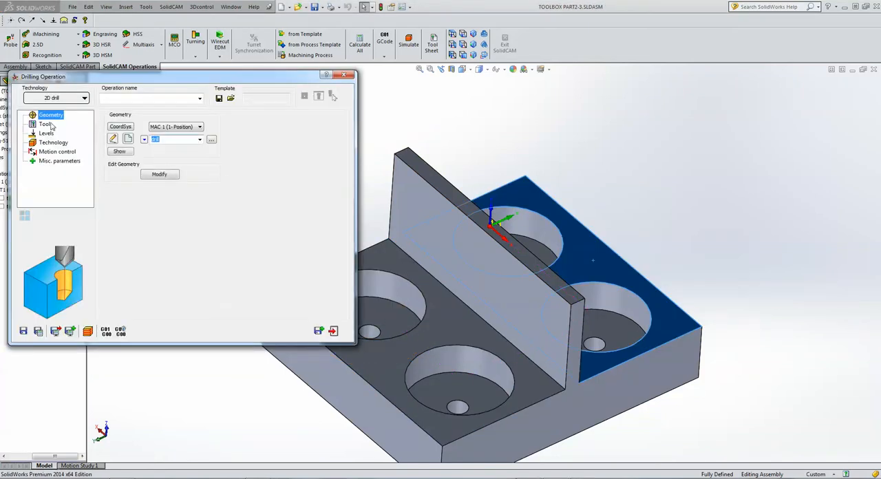
Create a drill for the operation, taking its 5 mm diameter from a small pocket hole's edge, and assign it.
left_click(44, 124)
left_click(163, 257)
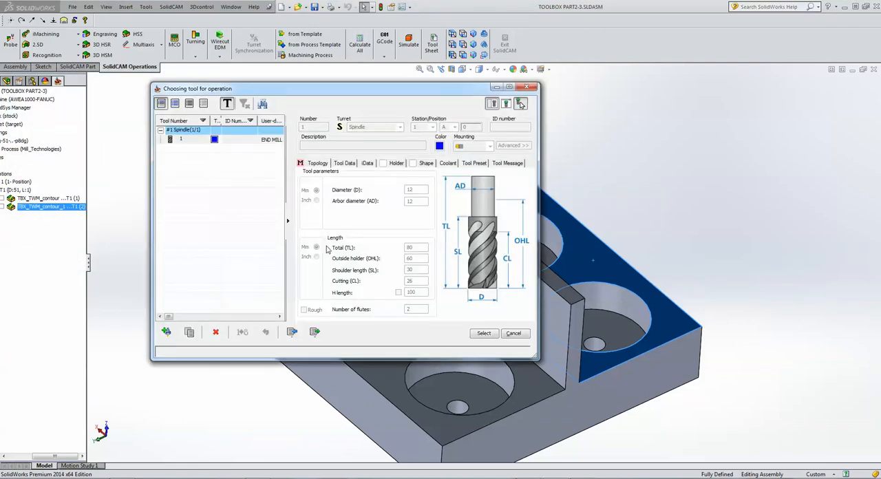
left_click(167, 331)
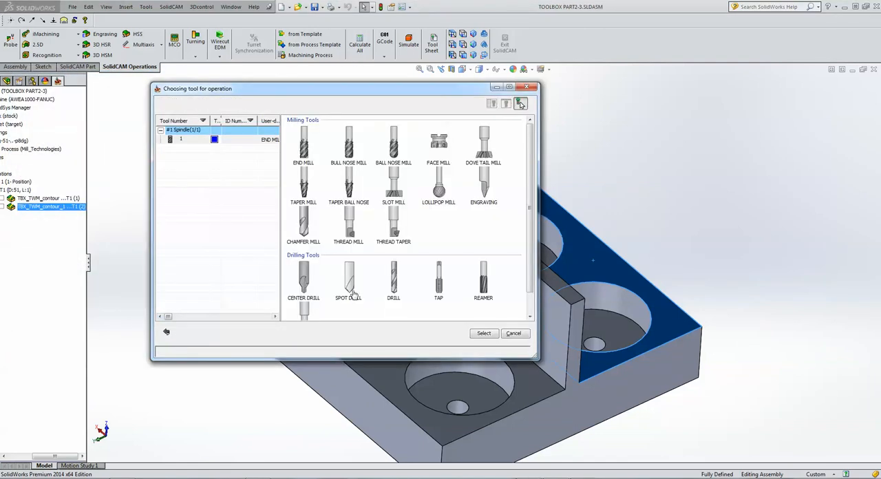
double_click(393, 289)
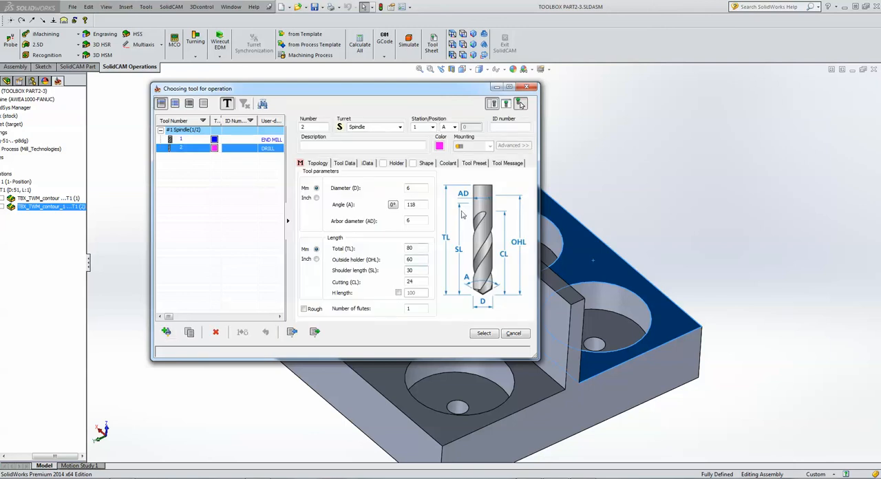
left_click(421, 187)
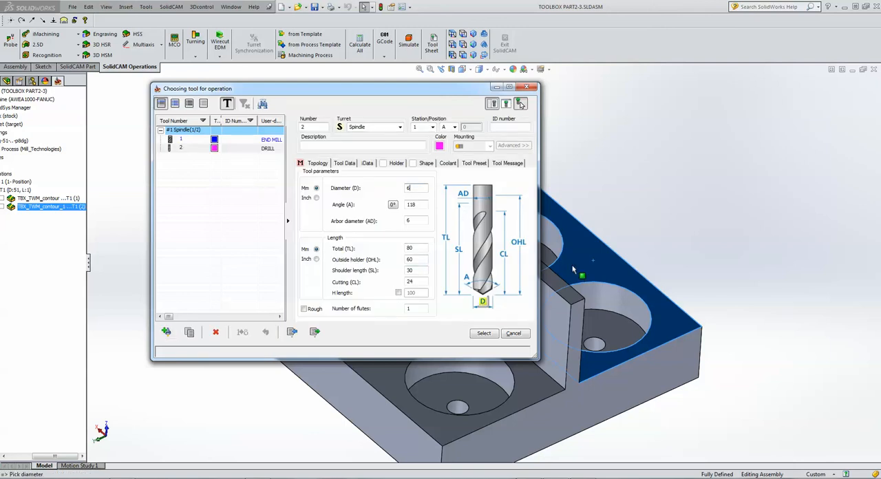
left_click(604, 343)
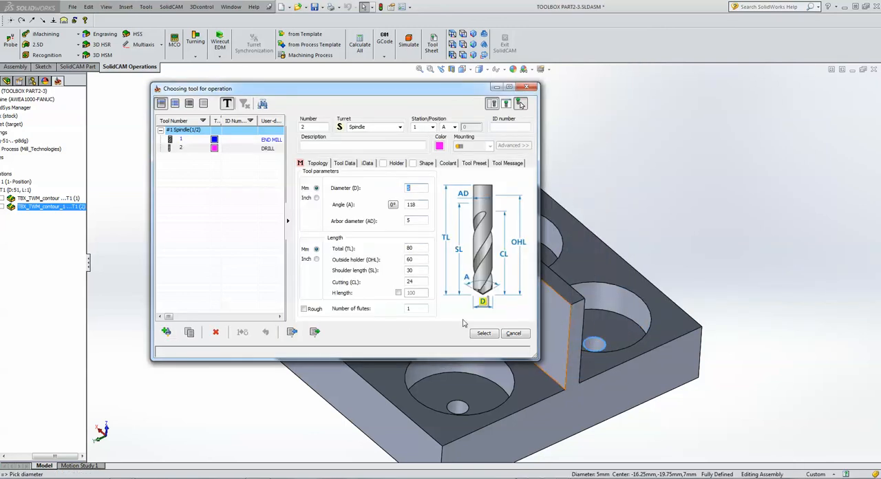
left_click(483, 333)
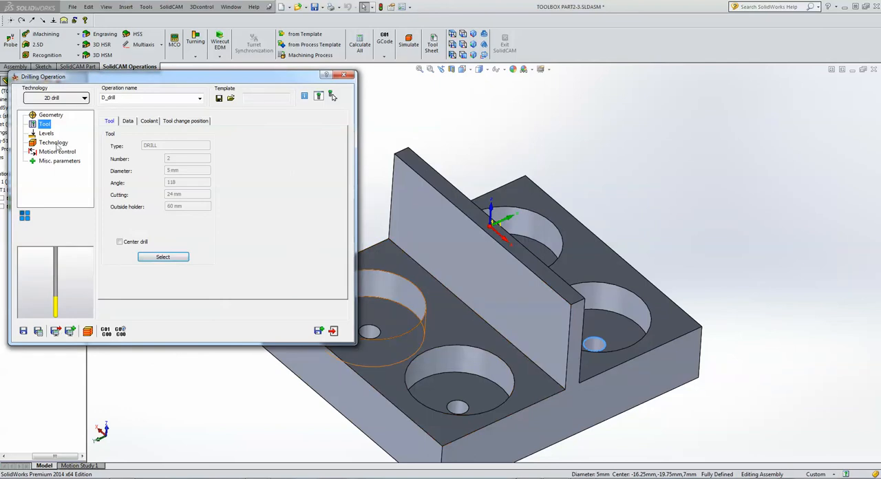
Set the drilling operation's upper level to -25 from the base's upper face beside the wall.
left_click(48, 134)
left_click(136, 182)
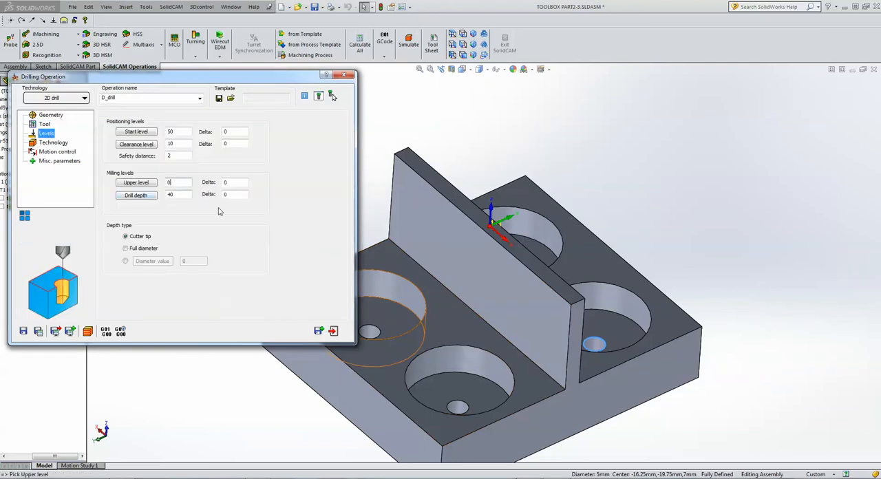
left_click(377, 259)
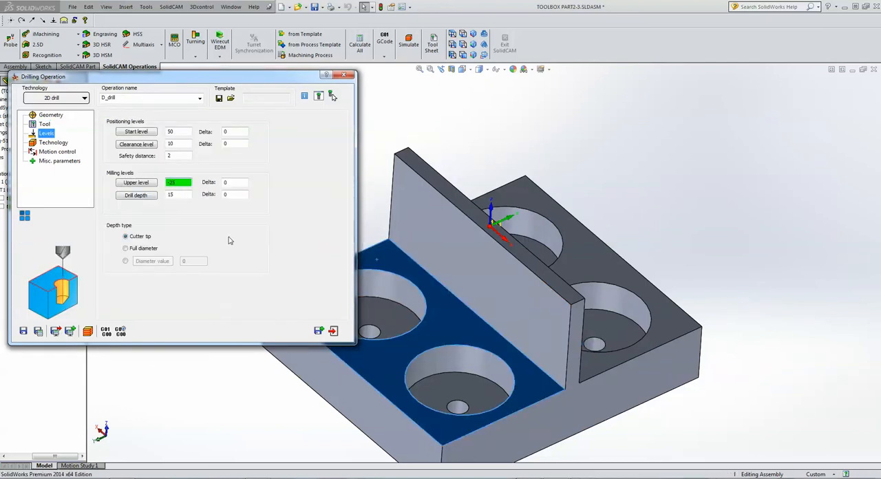
Set the drill depth to 15 from the base's lower corner, using the full diameter depth type.
left_click(187, 195)
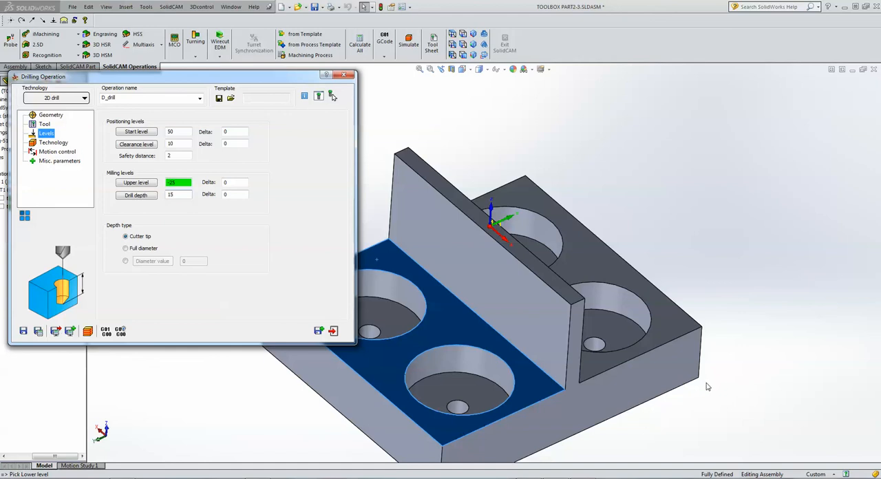
left_click(699, 377)
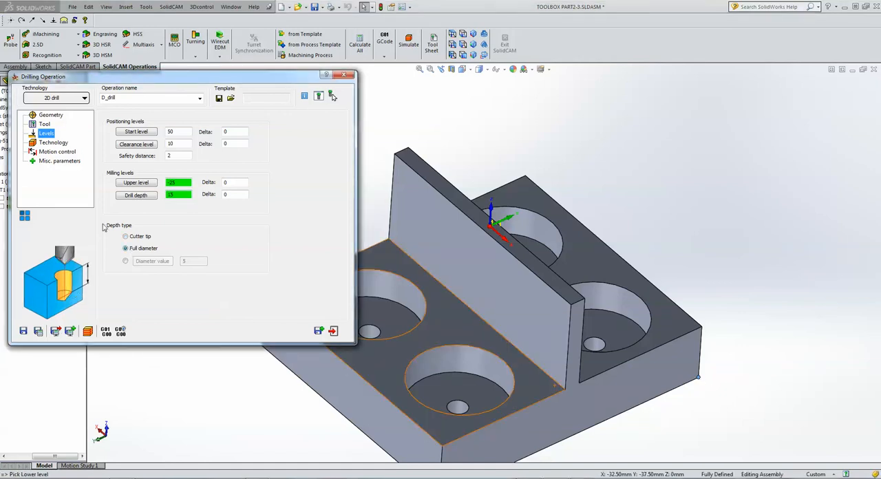
left_click(53, 143)
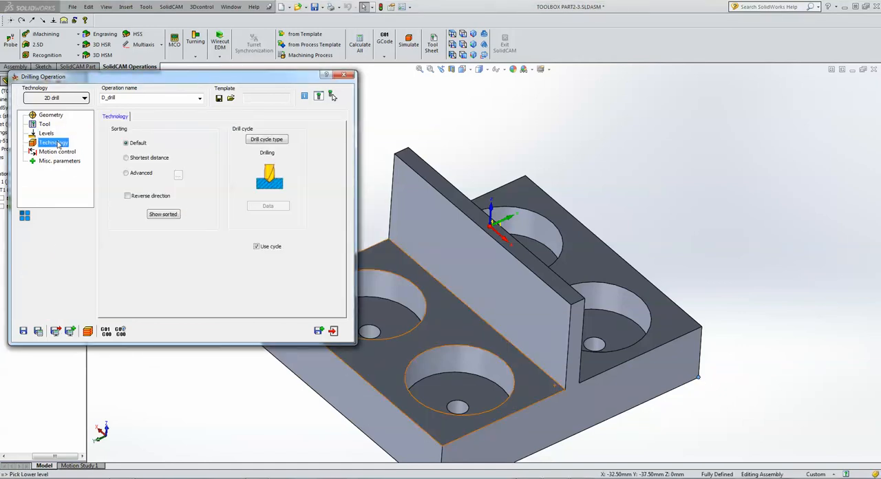
Simulate the drilling of the four holes, and exit the simulation and the drilling operation.
left_click(88, 334)
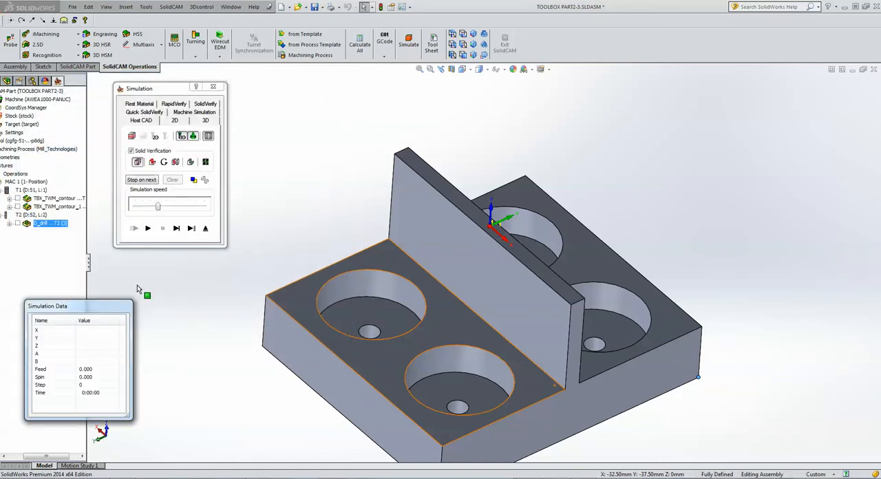
left_click(148, 229)
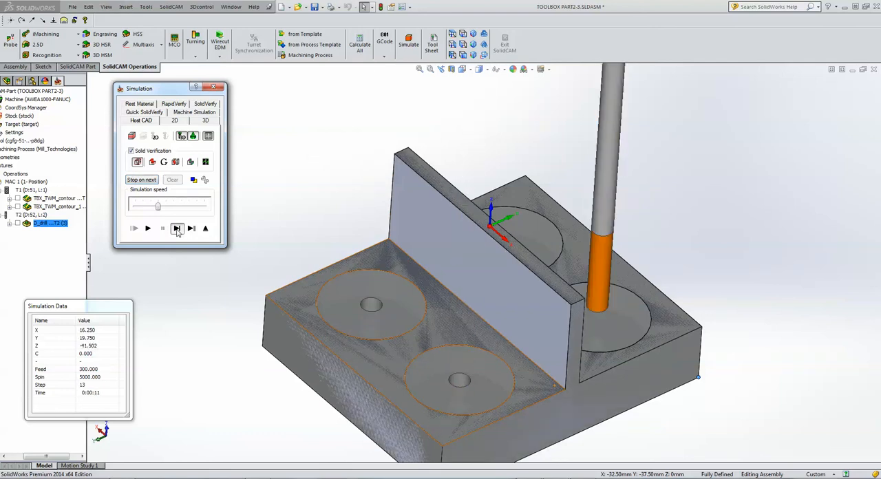
left_click(206, 229)
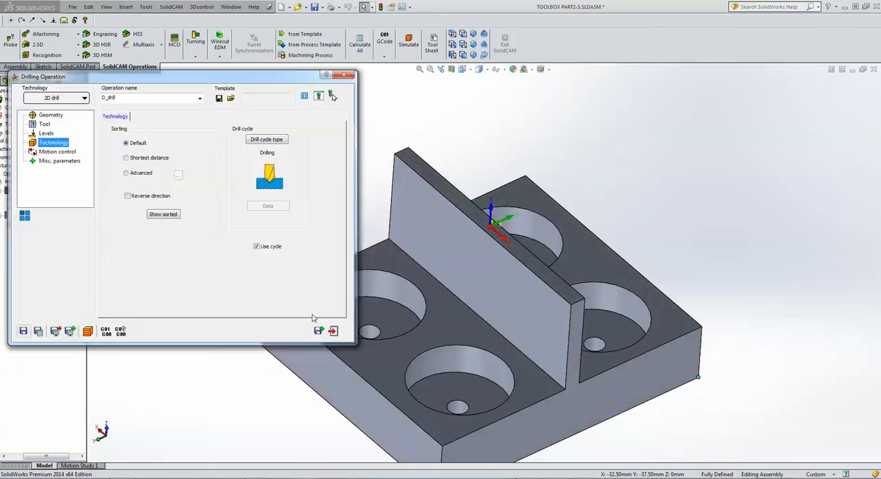
left_click(333, 332)
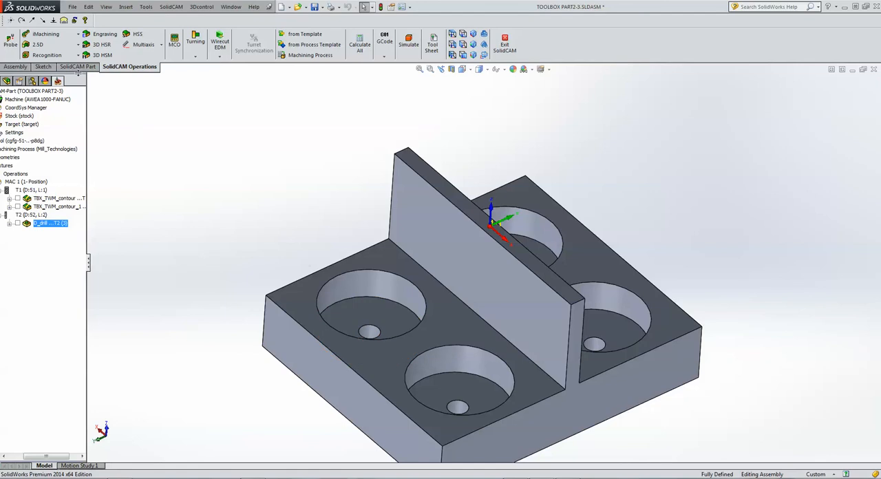
Add a ToolBox cycles operation using the Spiral pocket technology.
left_click(37, 44)
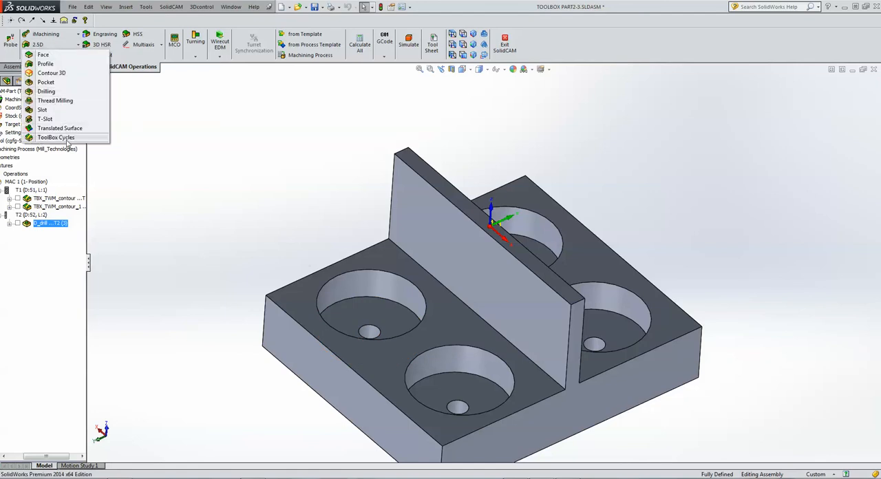
left_click(56, 137)
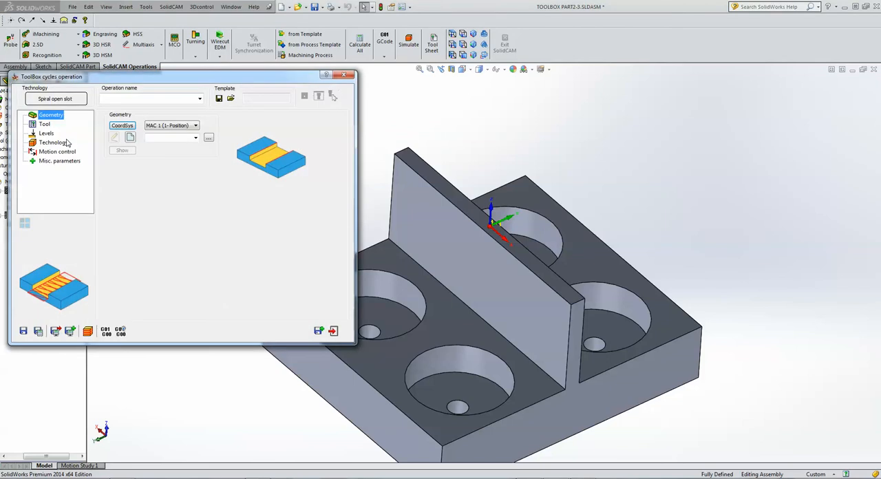
left_click(56, 101)
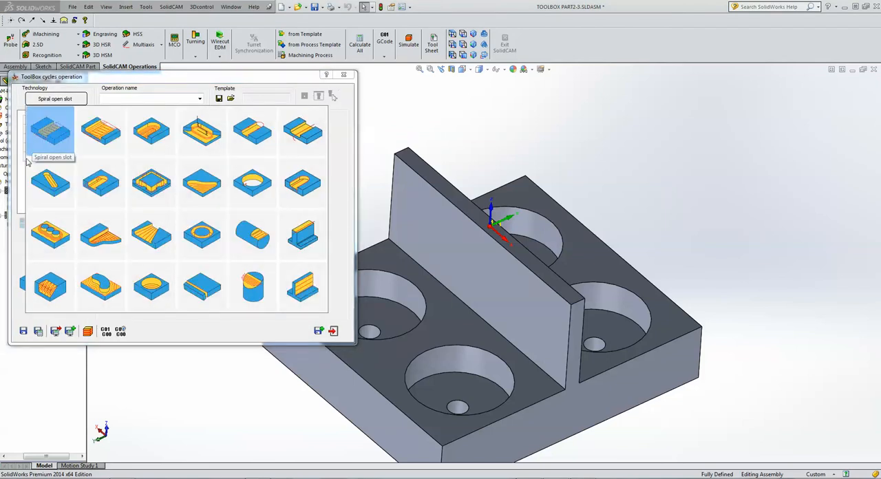
left_click(156, 289)
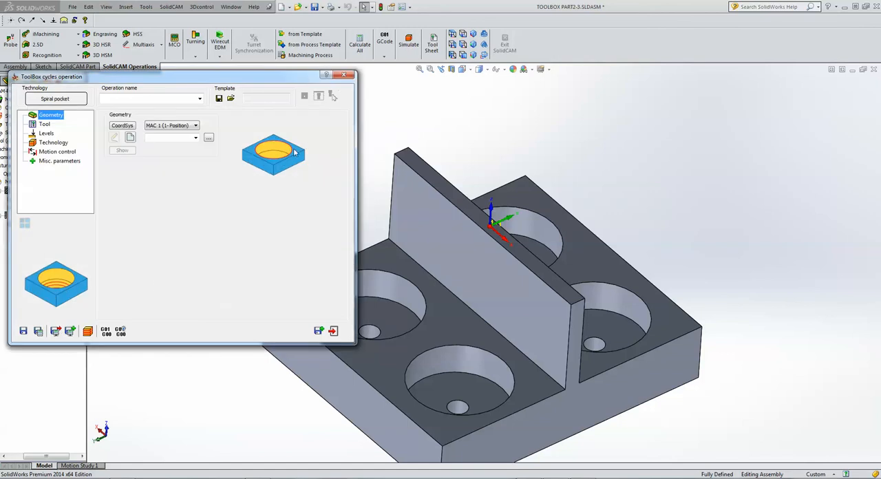
Define the spiral pocket geometry as four chains along the upper circular edges of the large pockets.
left_click(131, 138)
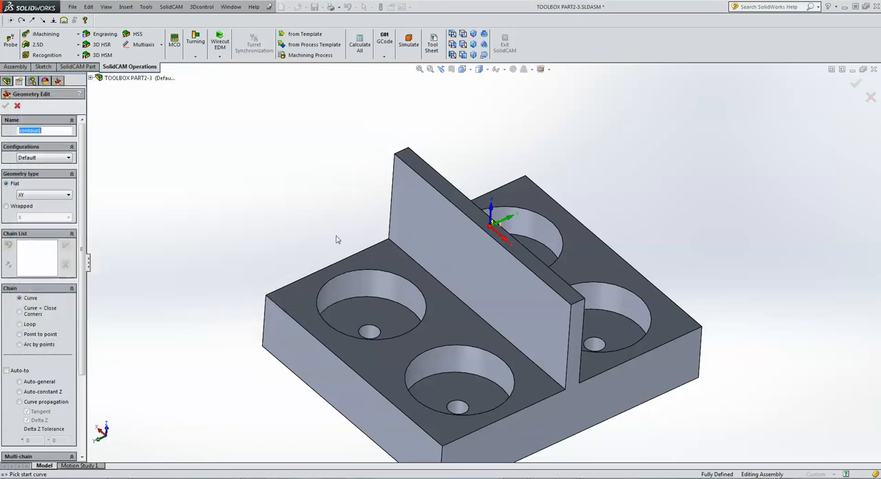
left_click(433, 330)
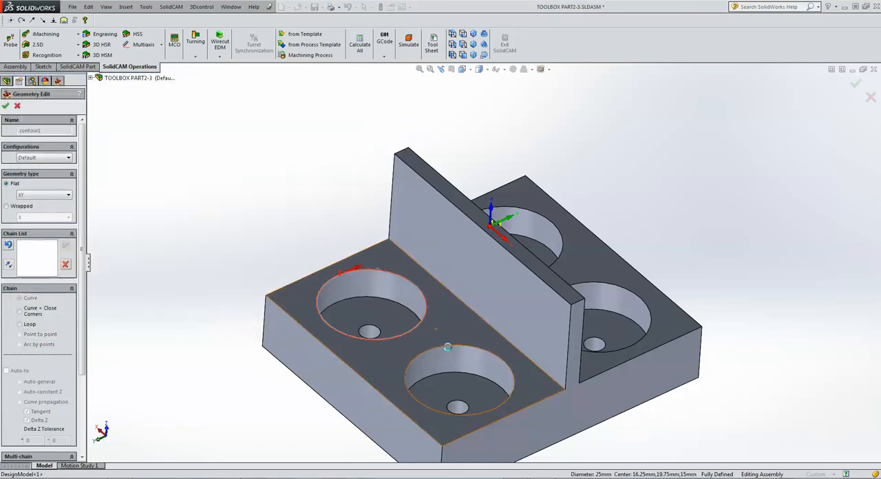
left_click(452, 348)
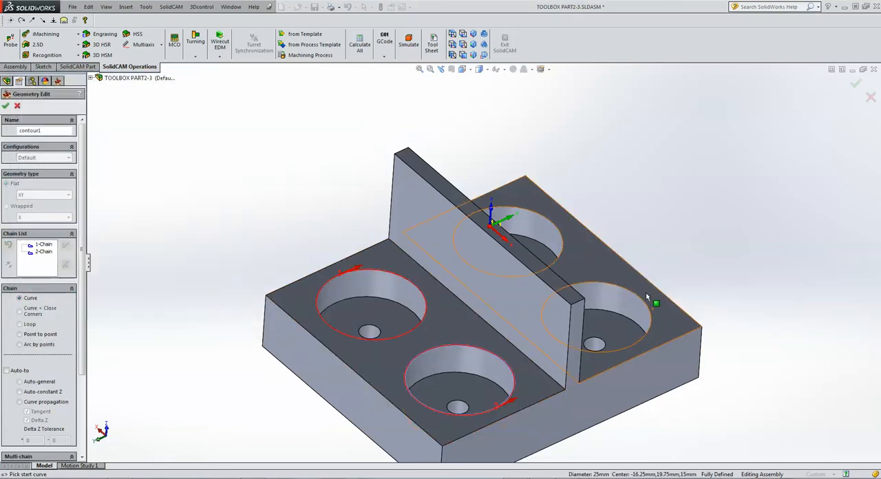
left_click(639, 298)
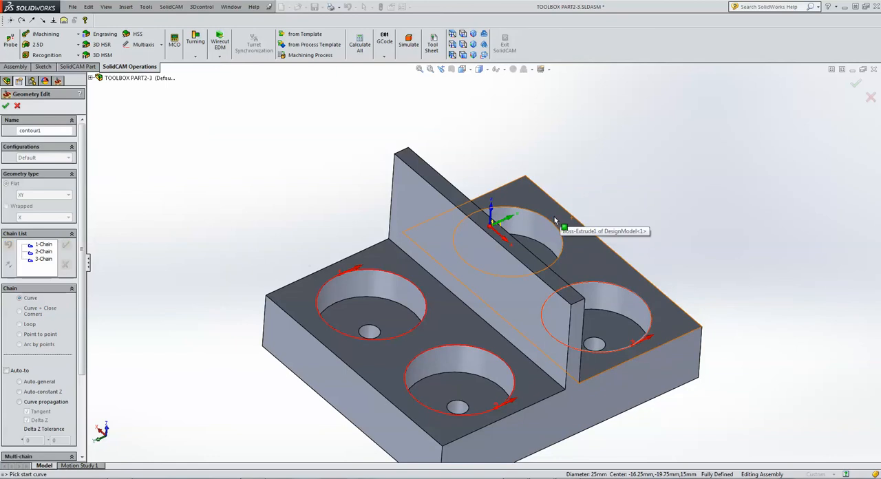
left_click(558, 222)
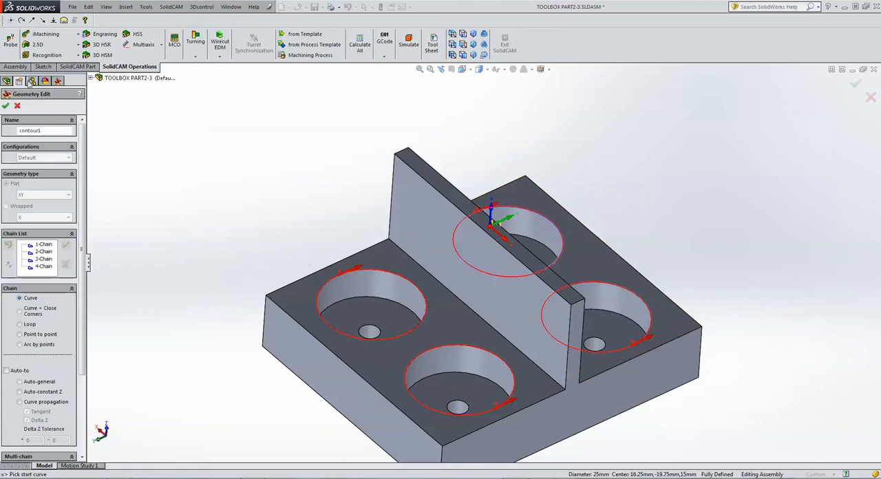
left_click(6, 106)
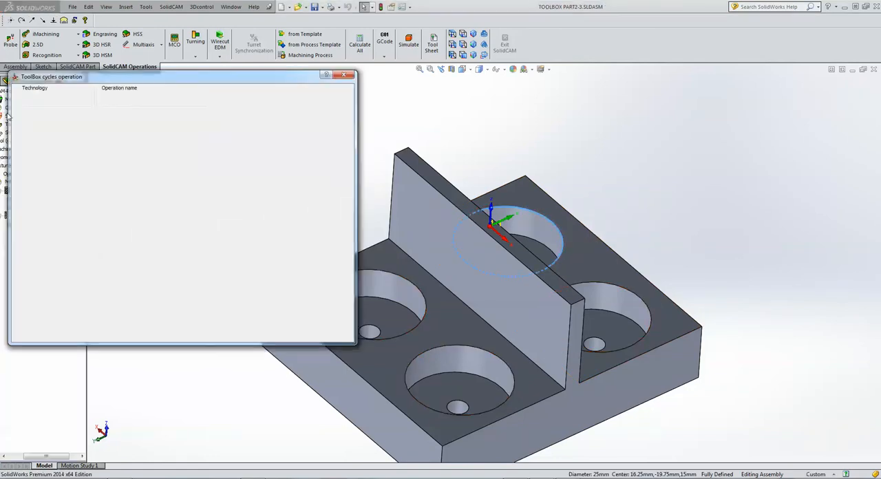
Create a new 6 mm end mill coloured blue and assign it to the spiral pocket operation.
left_click(43, 124)
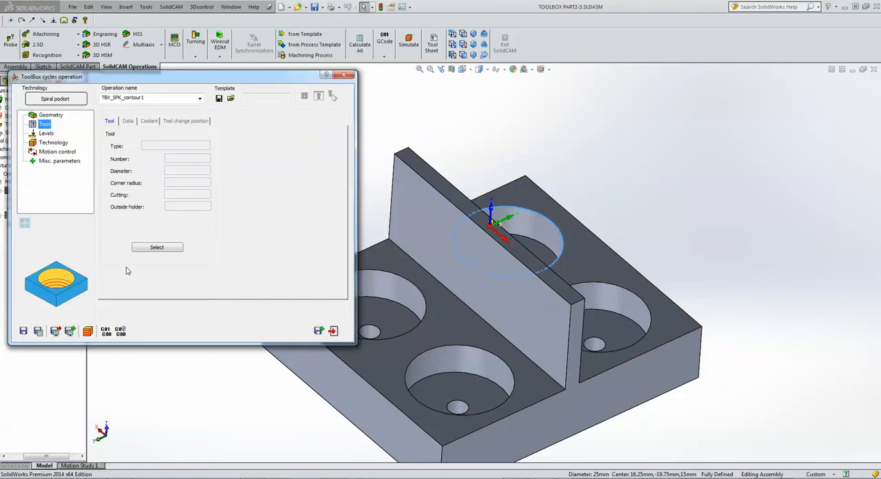
left_click(170, 248)
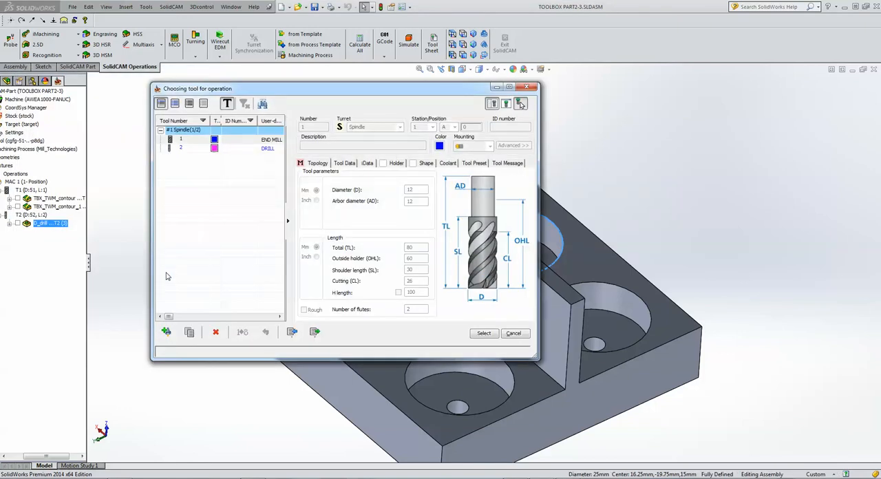
left_click(255, 140)
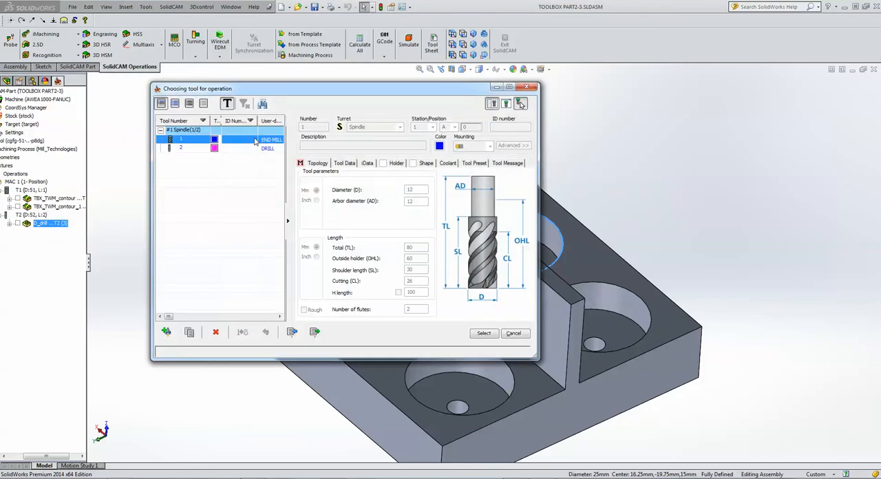
left_click(167, 333)
double_click(309, 143)
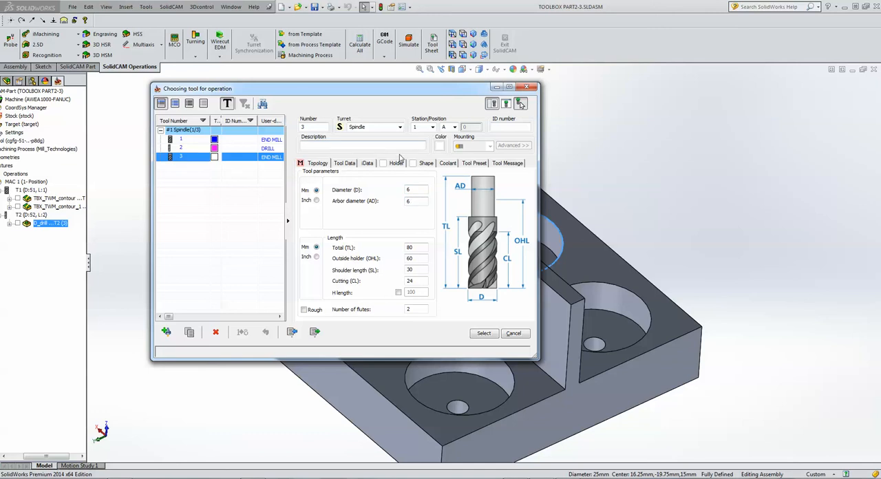
left_click(439, 146)
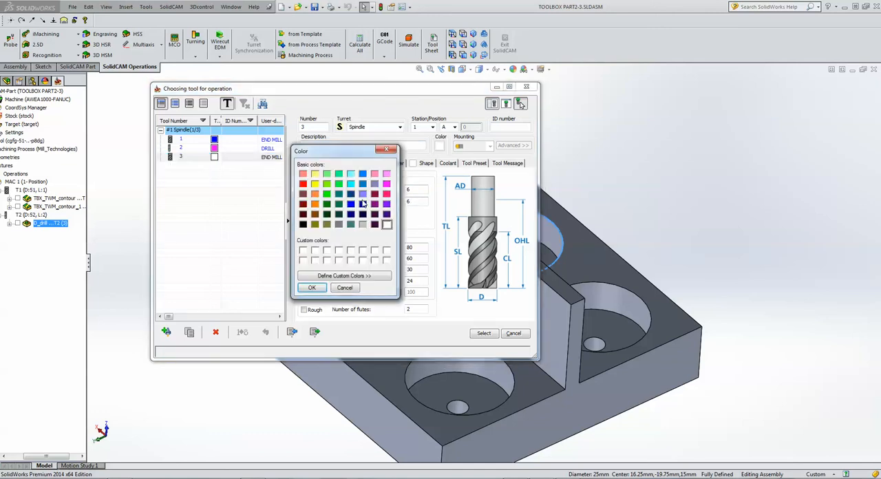
left_click(351, 205)
left_click(308, 289)
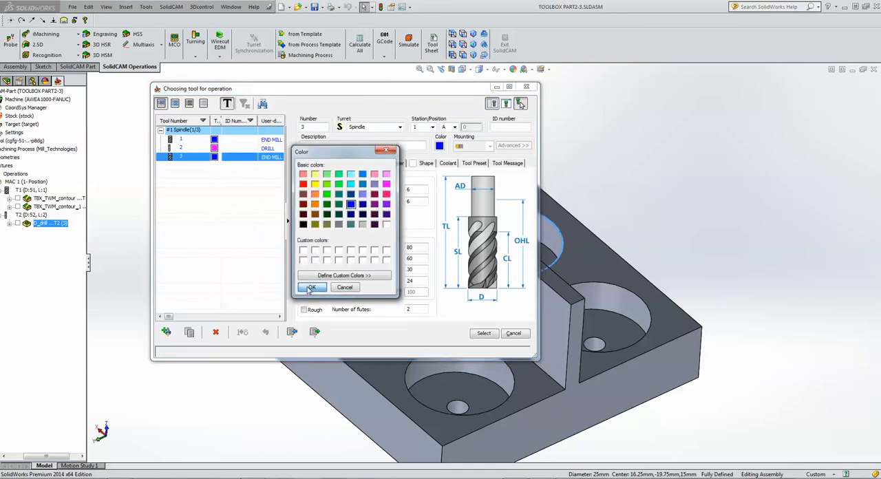
left_click(485, 334)
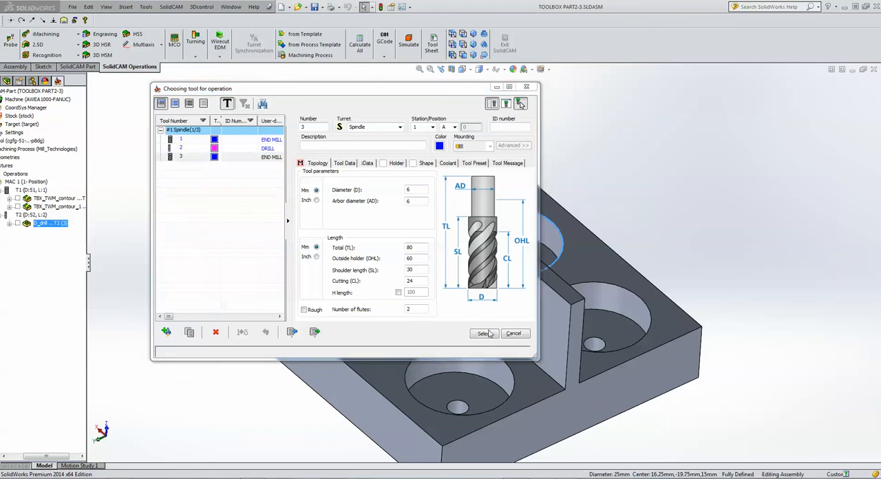
left_click(138, 247)
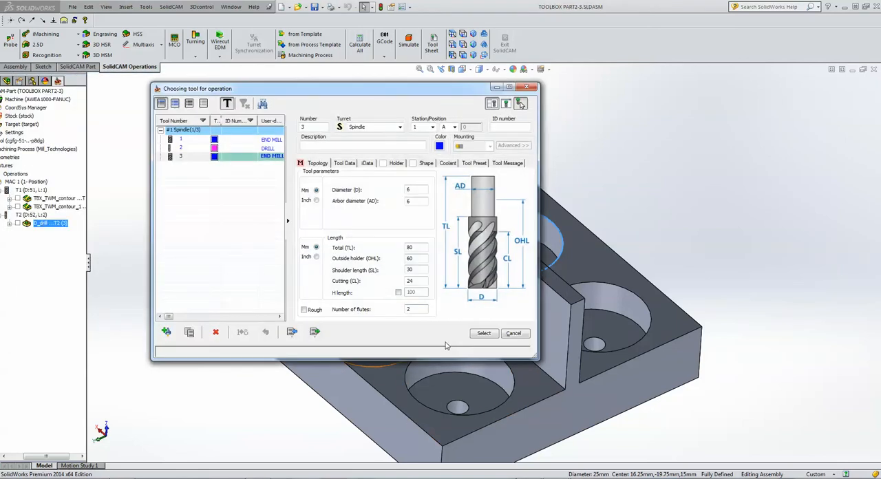
left_click(486, 334)
Set the spiral pocket's upper level to -25 from the base's upper face and its depth to 8 from a pocket floor.
left_click(43, 132)
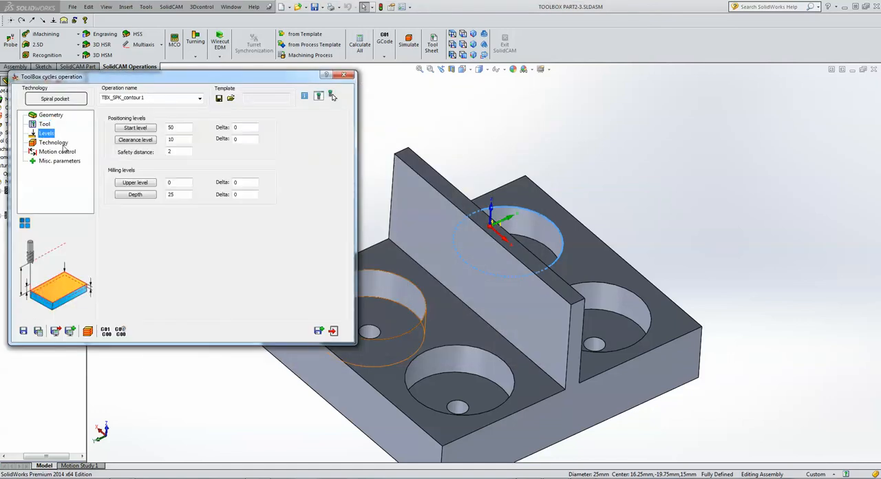
left_click(185, 182)
left_click(437, 304)
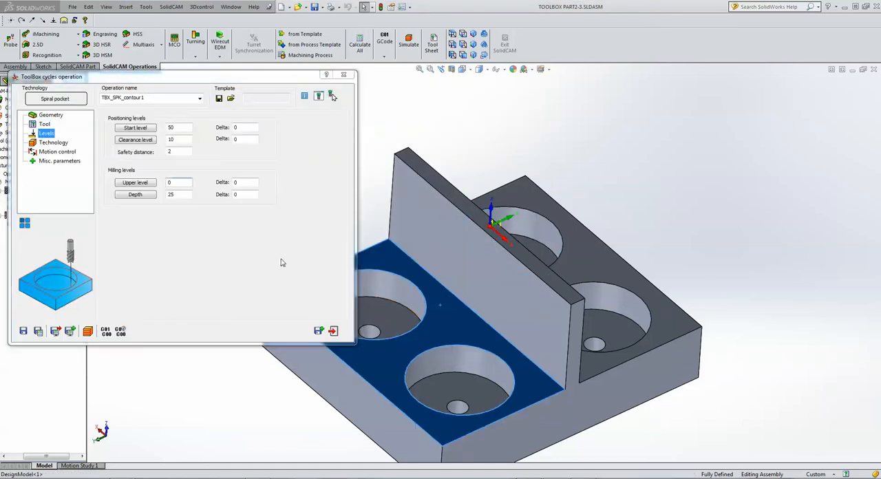
left_click(395, 312)
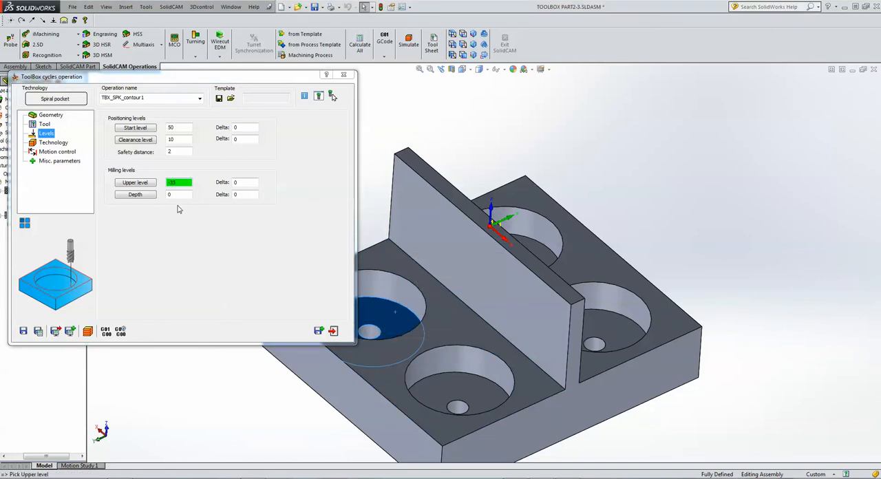
left_click(432, 295)
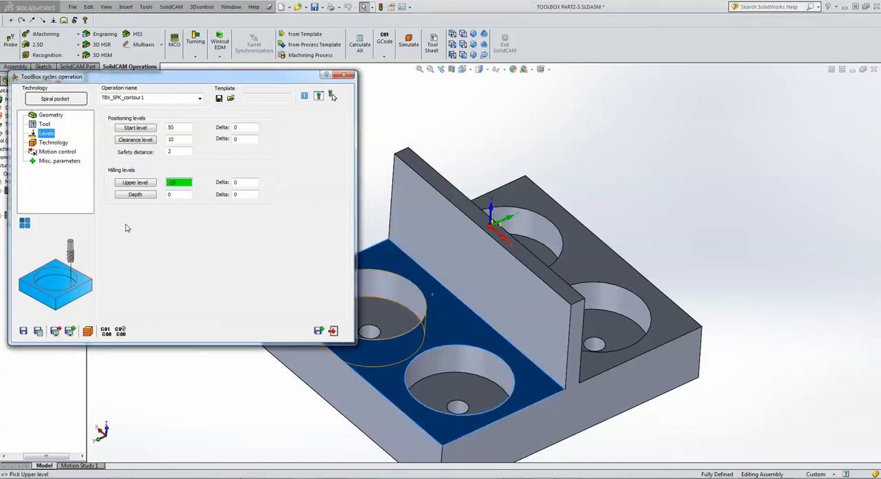
left_click(175, 197)
left_click(385, 311)
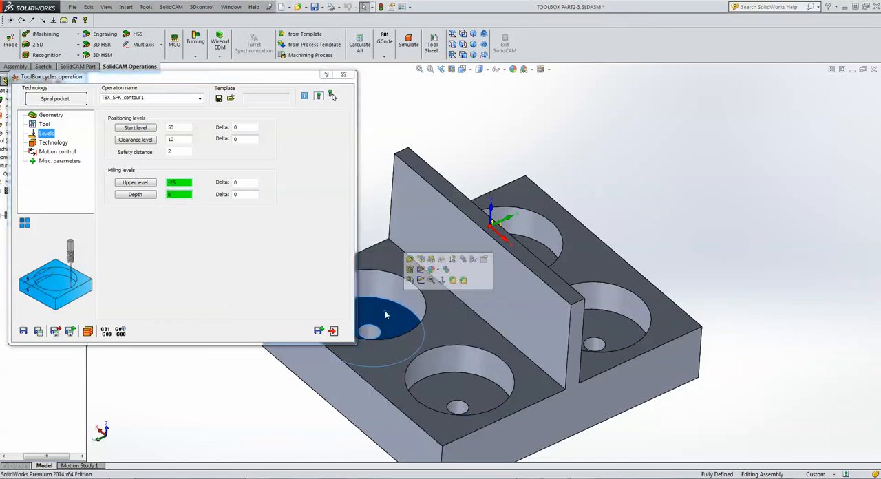
Enable equal step down for the spiral pocket roughing, with a maximum step down of 3 and a helical angle of 2.
left_click(48, 142)
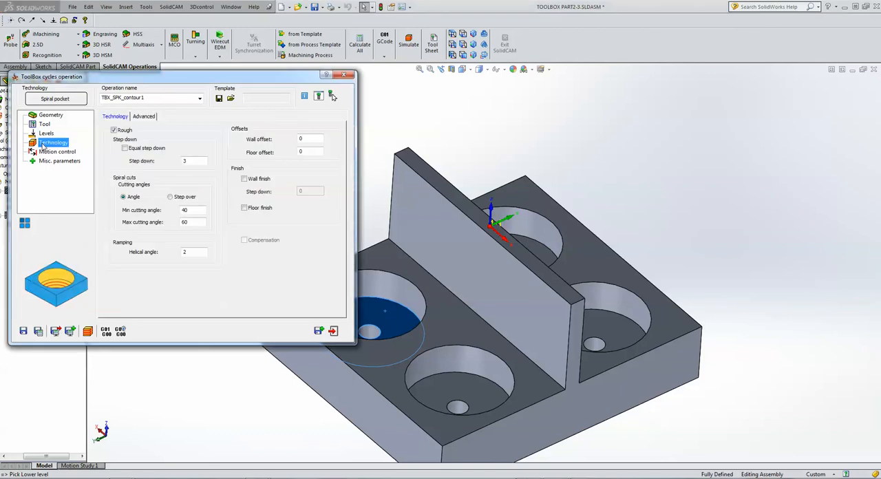
left_click(125, 148)
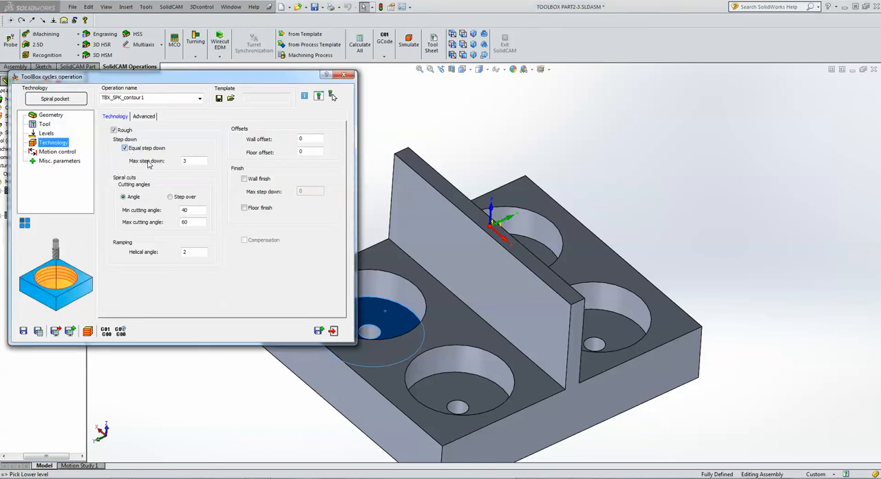
left_click(192, 159)
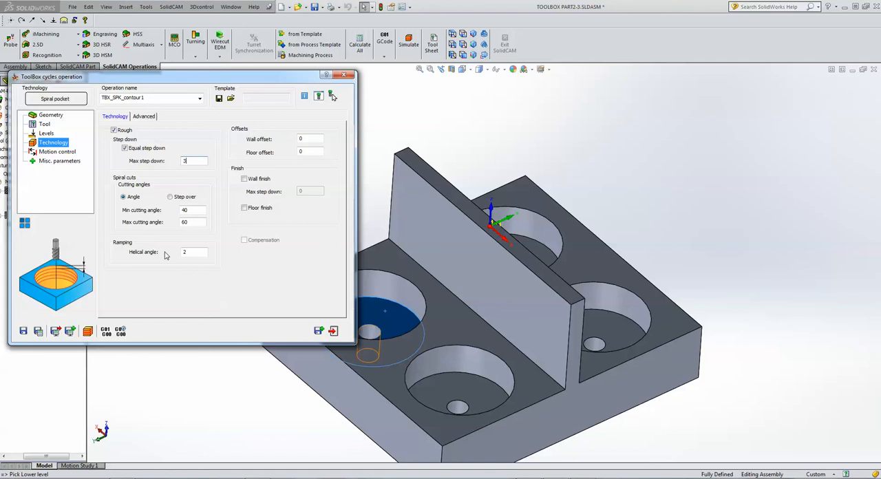
left_click(186, 250)
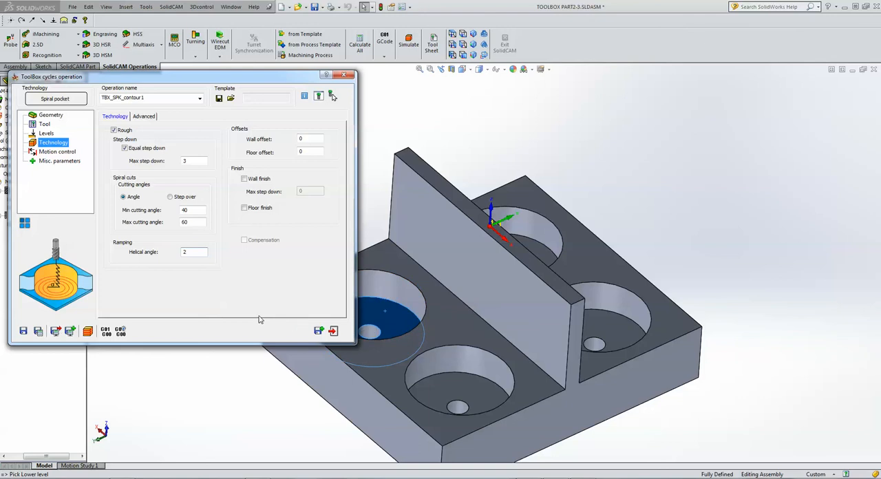
Save and calculate the spiral pocket operation, simulate its first toolpath moves one by one, and play the rest continuously.
left_click(38, 332)
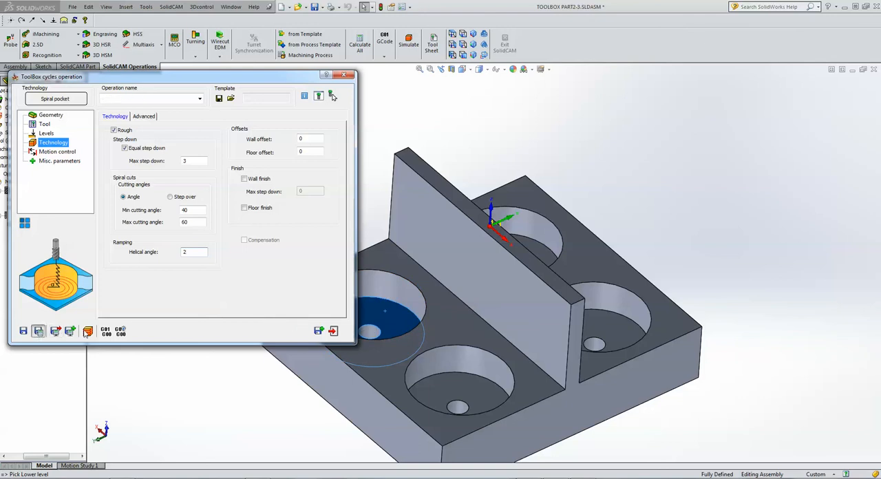
left_click(88, 331)
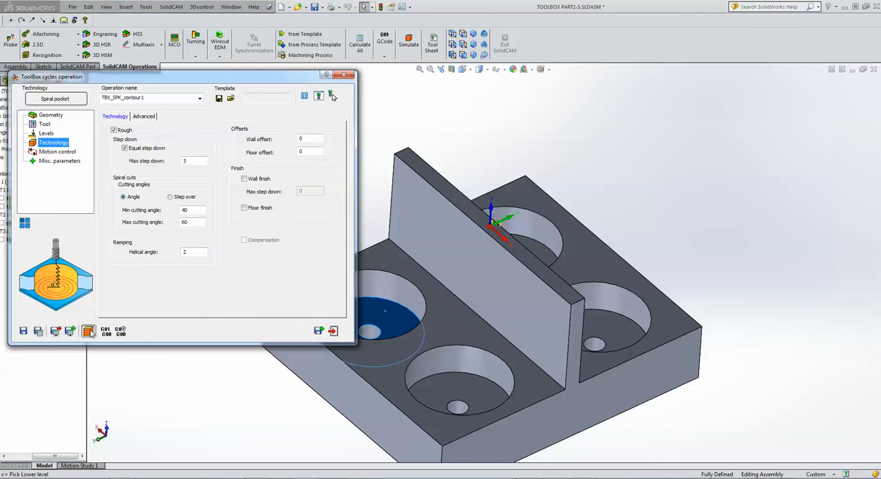
left_click(176, 228)
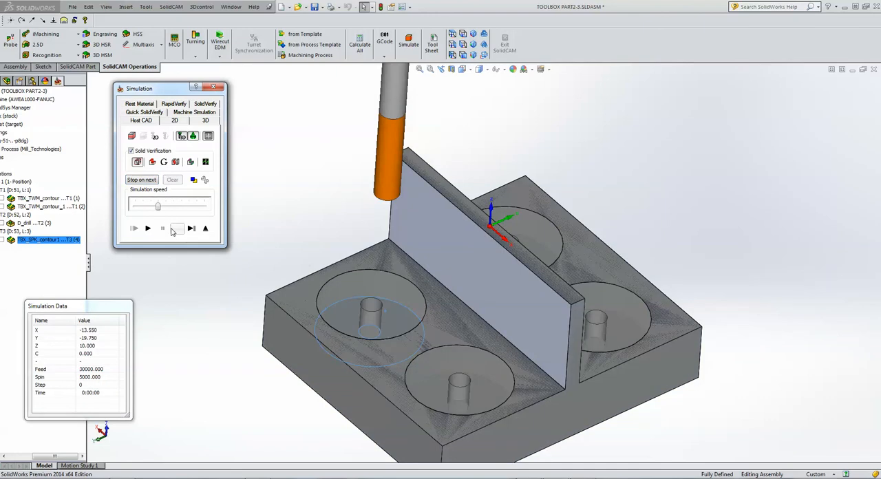
left_click(177, 228)
left_click(179, 229)
left_click(179, 230)
left_click(179, 230)
left_click(179, 229)
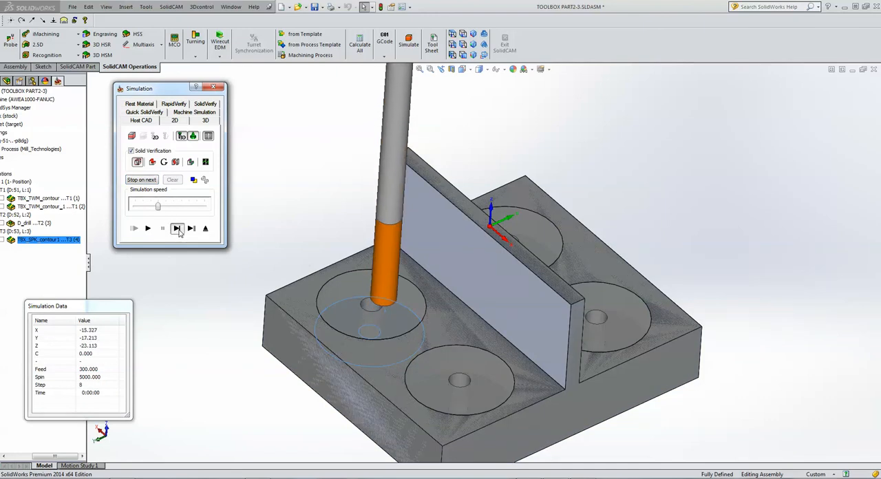
left_click(180, 230)
left_click(181, 229)
left_click(181, 229)
left_click(181, 229)
left_click(181, 230)
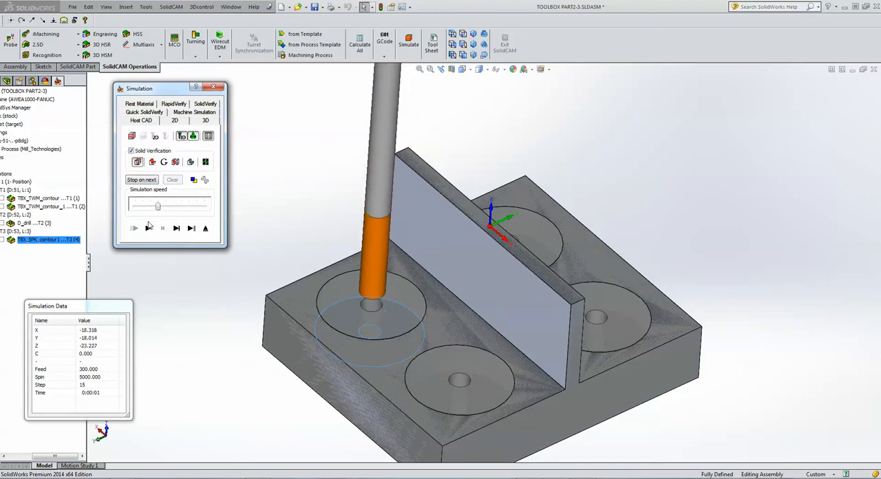
left_click(147, 228)
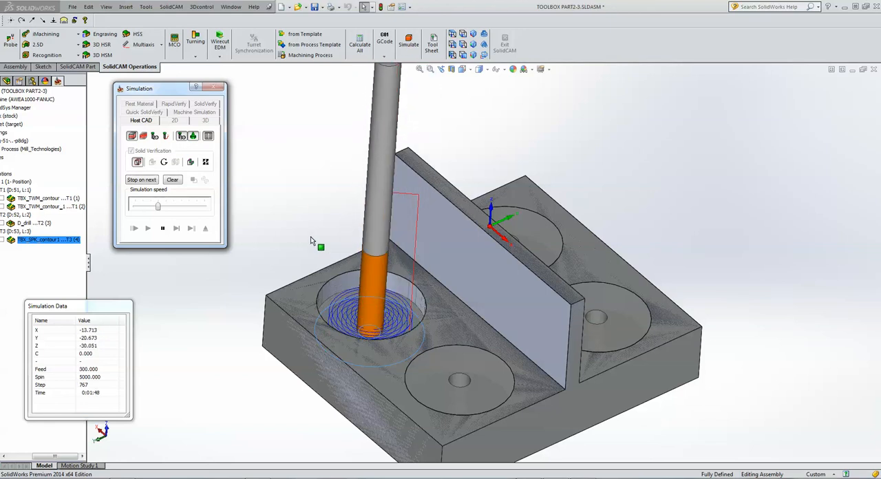
Examine the running spiral pocket simulation close up and from above, and close both the simulation and the operation.
scroll(396, 327, "down", 2)
scroll(395, 327, "down", 6)
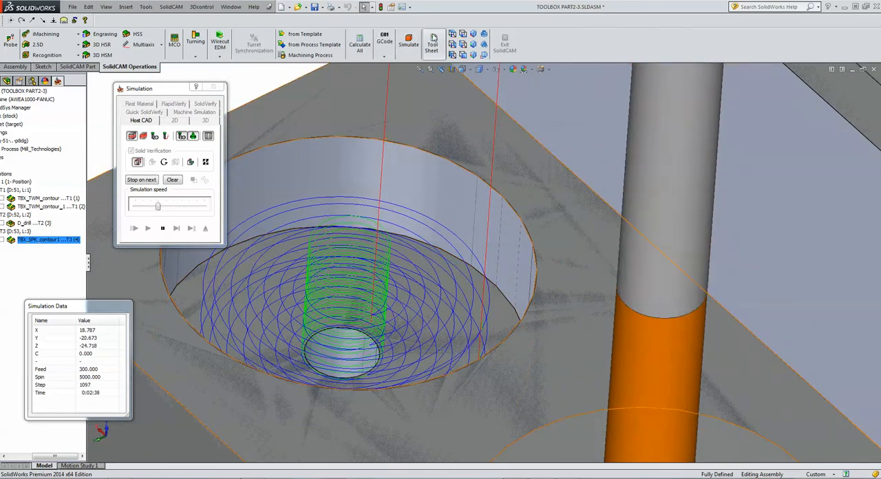
left_click(453, 35)
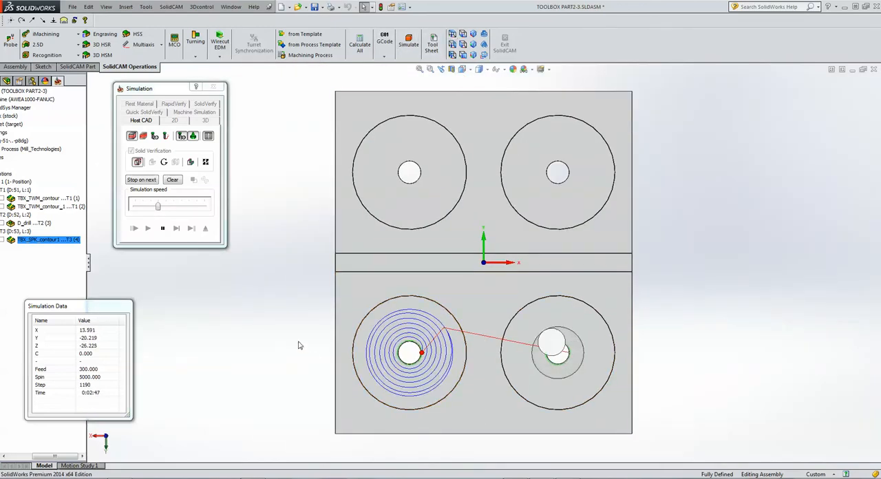
scroll(431, 352, "down", 4)
scroll(431, 352, "down", 2)
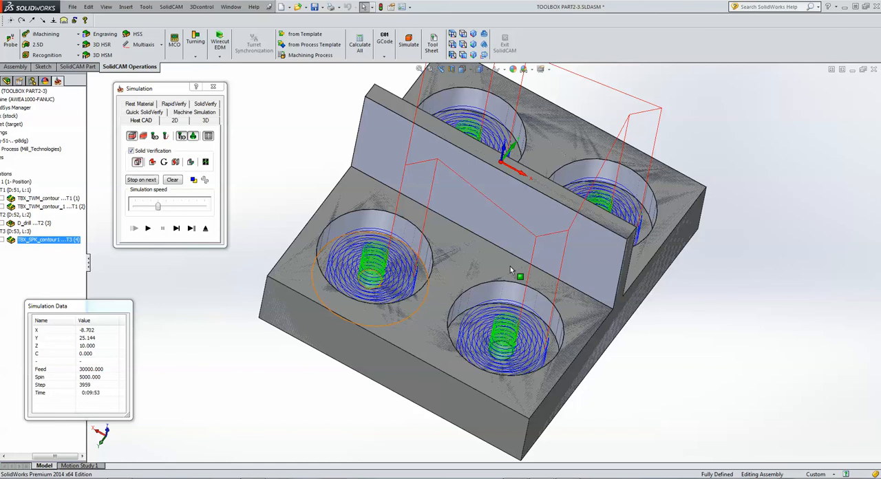
left_click(205, 228)
left_click(333, 331)
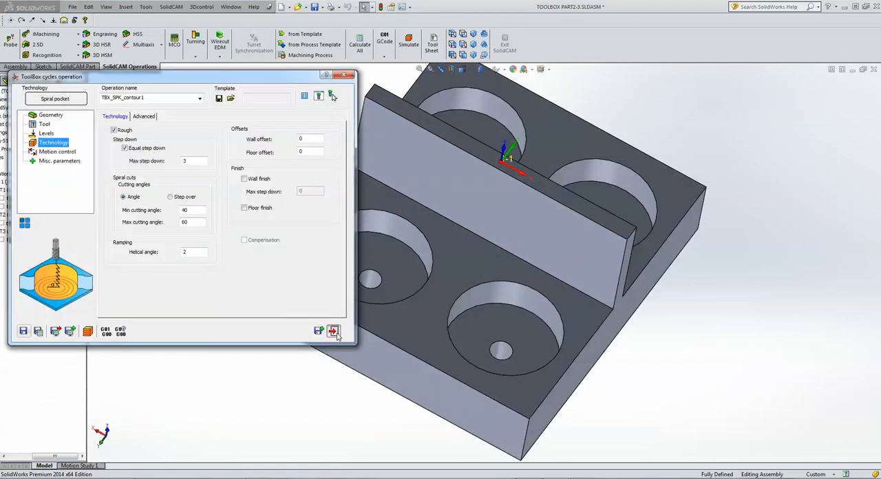
Open the recent CAM-Part TOOLBOX PART1-9.
left_click(172, 8)
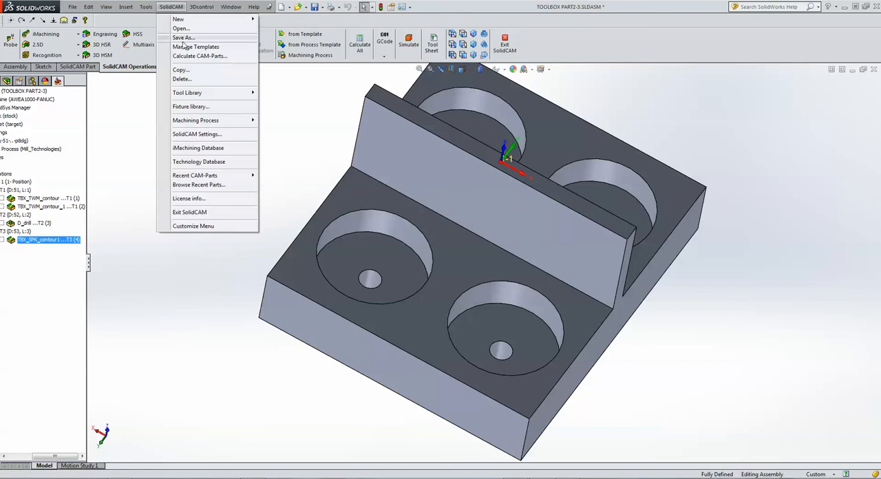
mouse_move(215, 179)
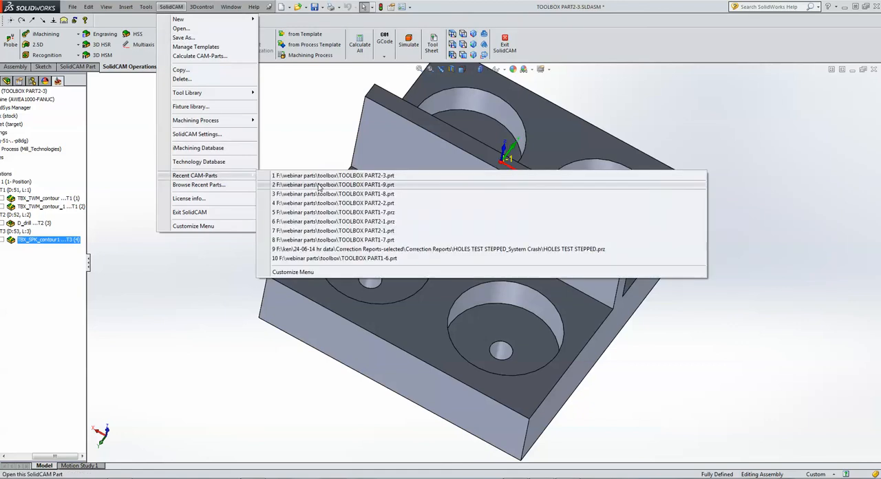
left_click(319, 186)
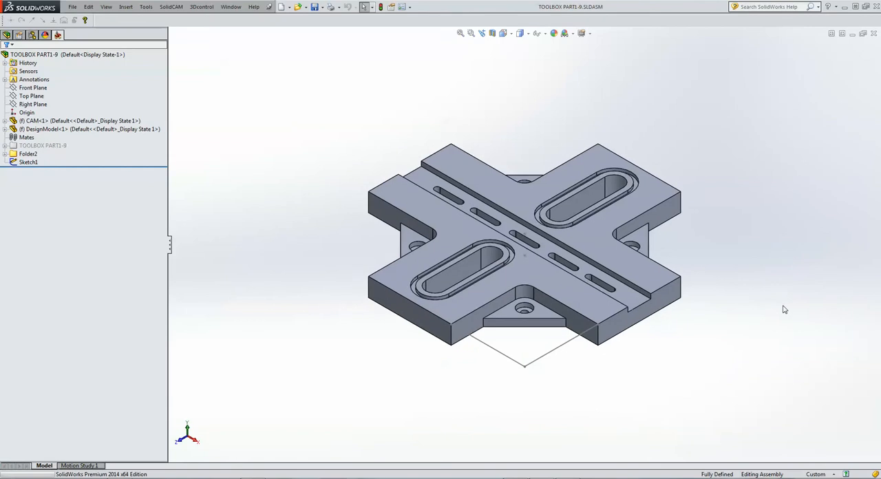
Examine the toolpaths of TBX_AZS_contour7, TBX_ORG_contour5, TBX_SMP_contour, TBX_CRN_contour3 and TBX_CRN_contour4 on the model, and hide them all again.
scroll(582, 275, "down", 5)
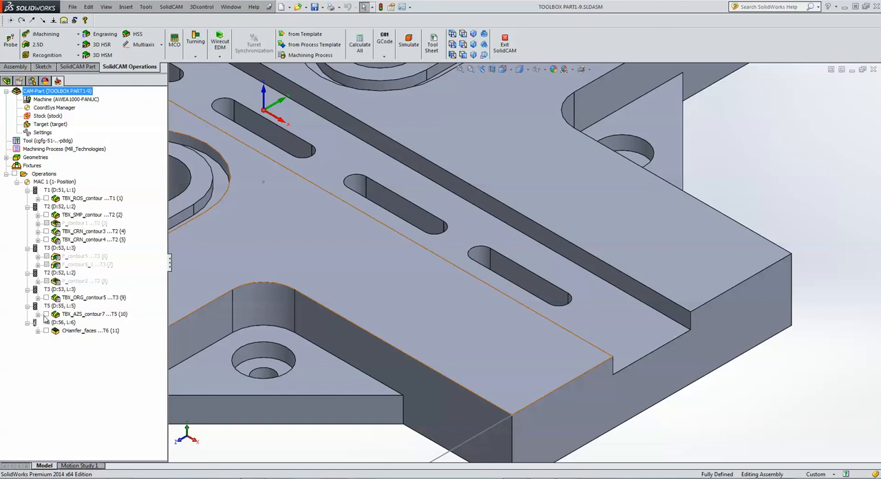
left_click(46, 314)
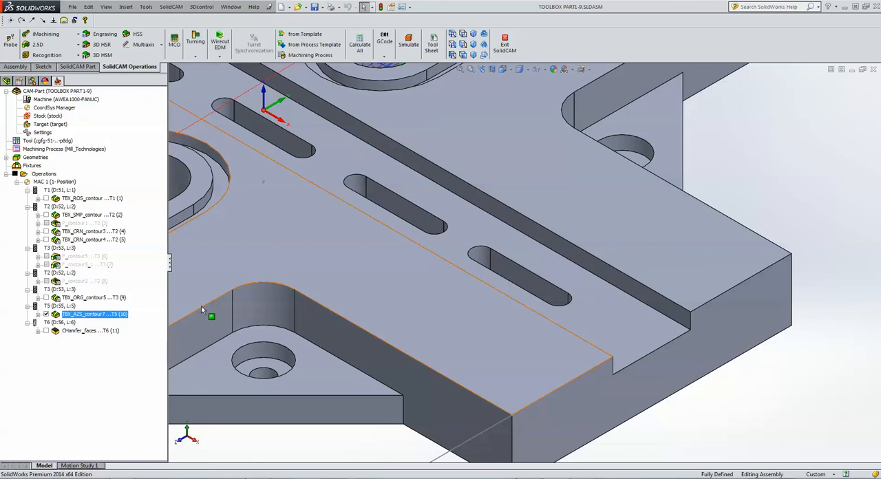
key("f")
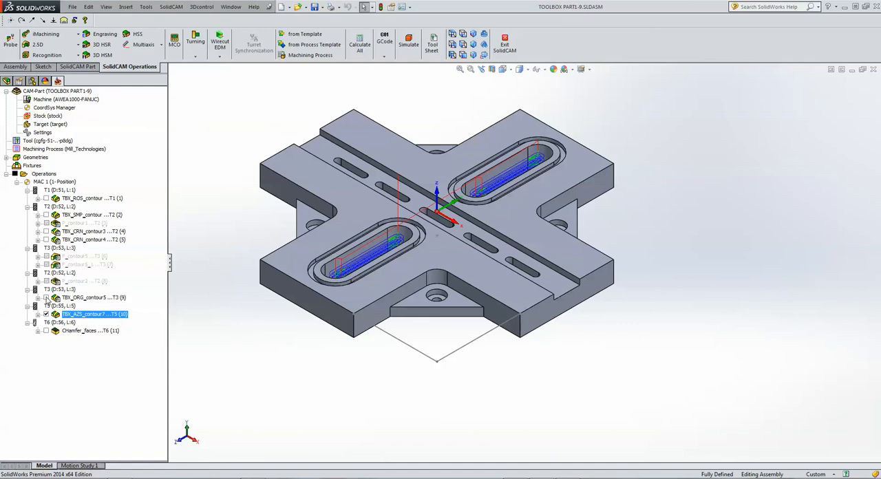
left_click(46, 297)
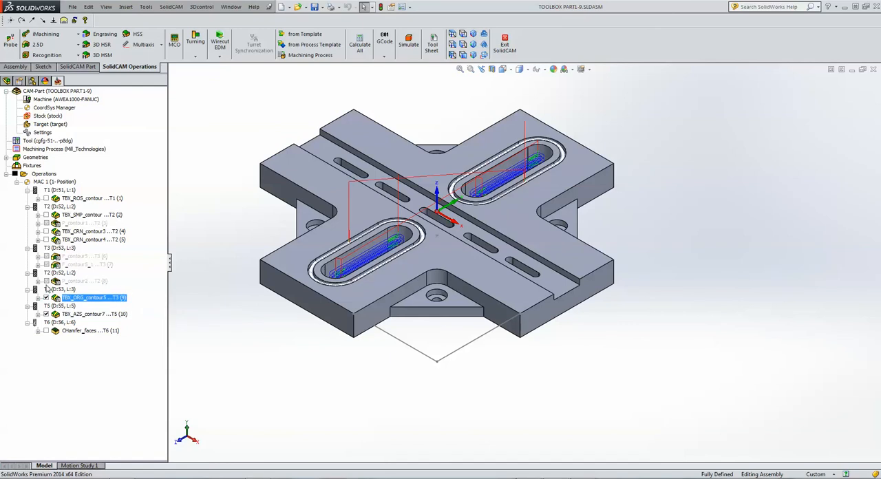
left_click(46, 215)
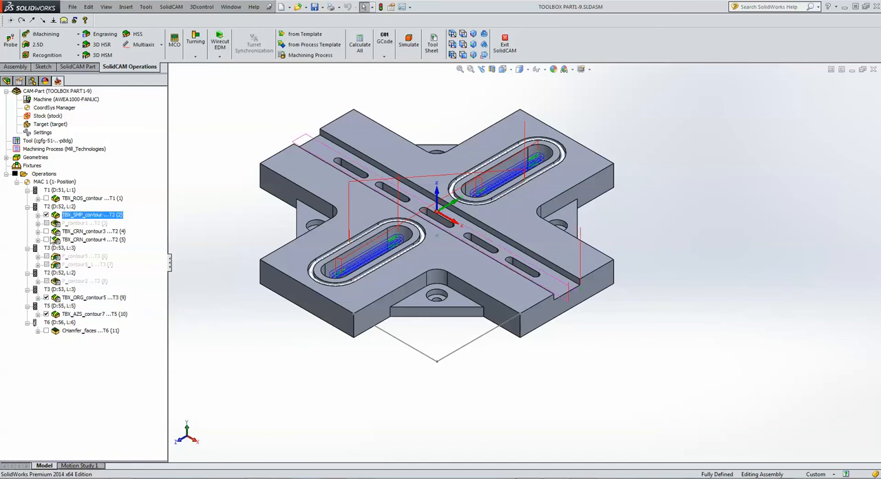
left_click(46, 231)
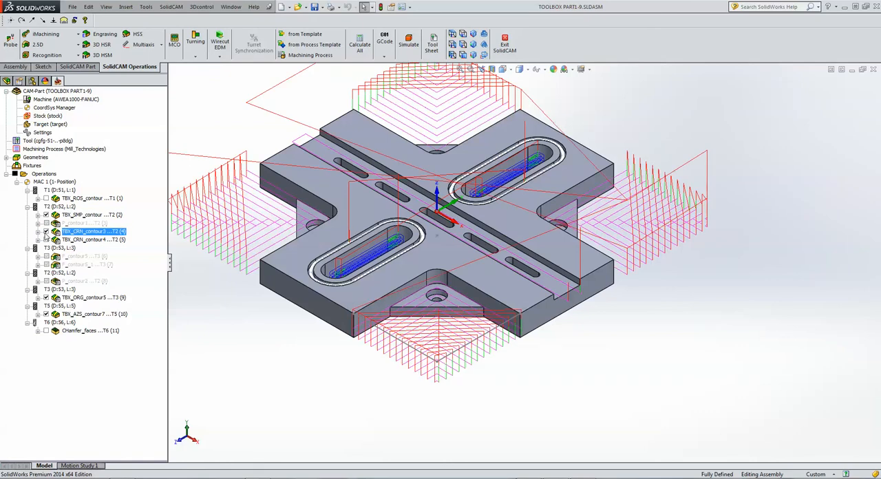
left_click(46, 240)
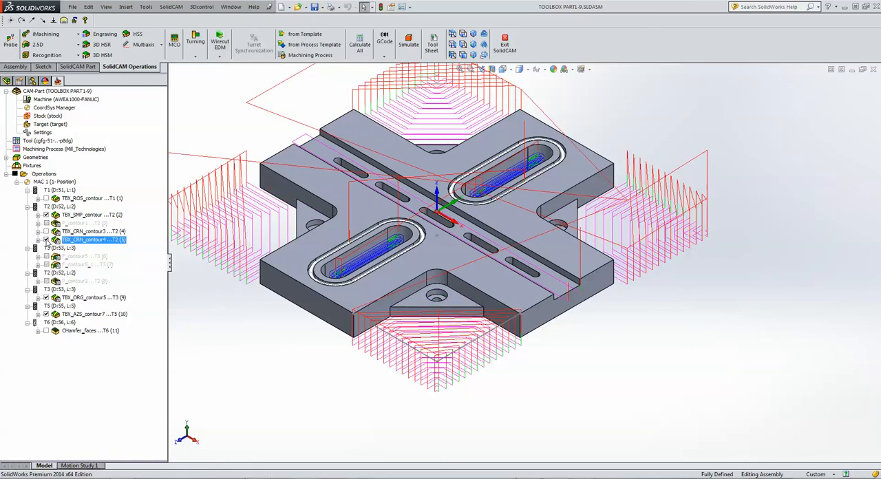
left_click(46, 239)
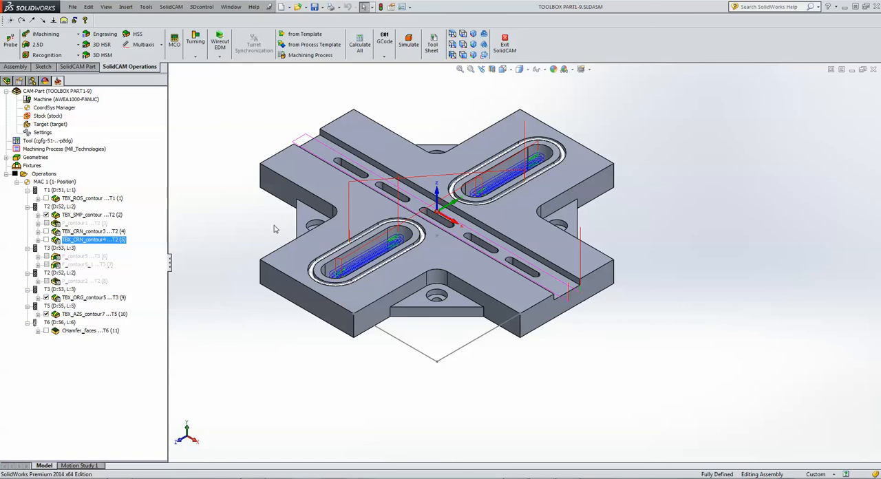
left_click(18, 177)
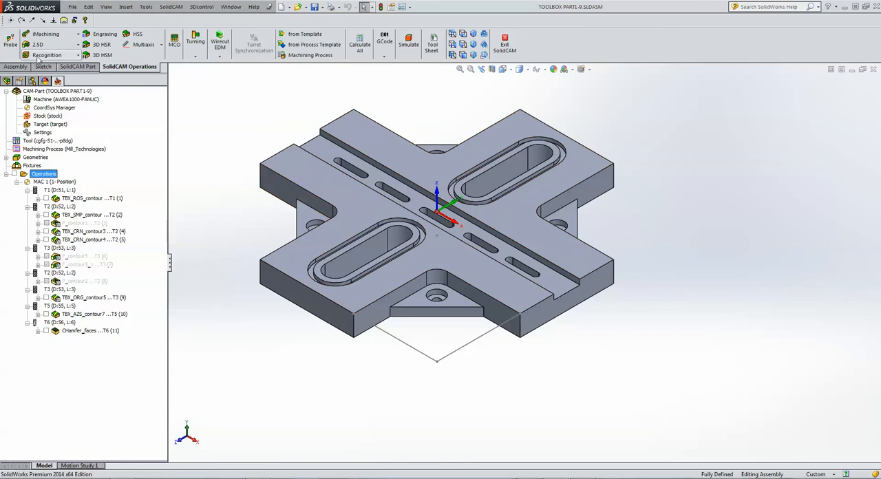
Start a new ToolBox cycles operation with the Additional Zigzag Slot technology.
left_click(36, 45)
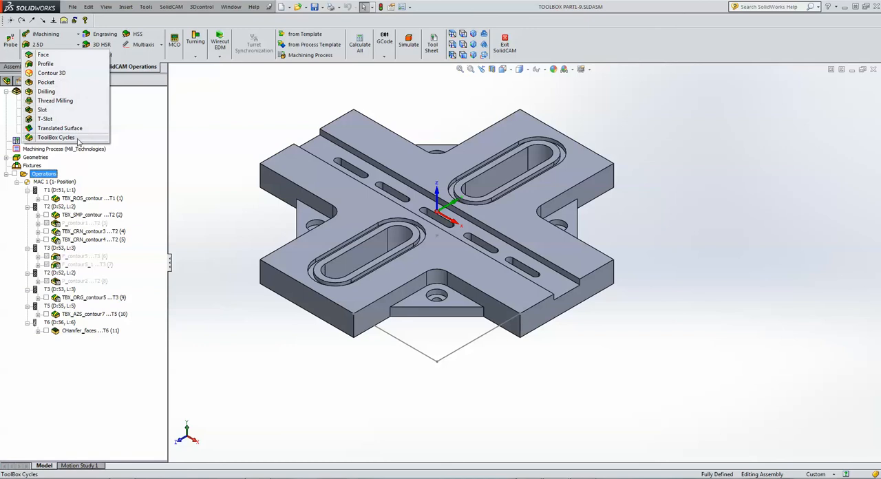
left_click(55, 137)
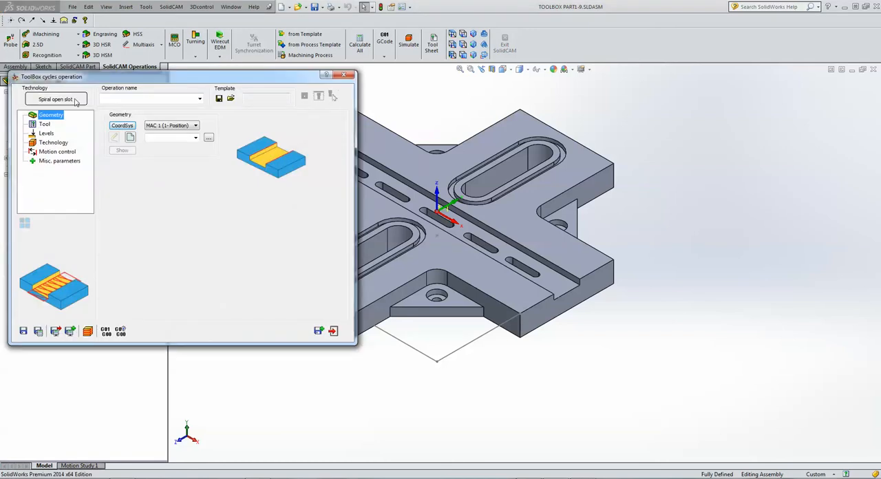
left_click(76, 100)
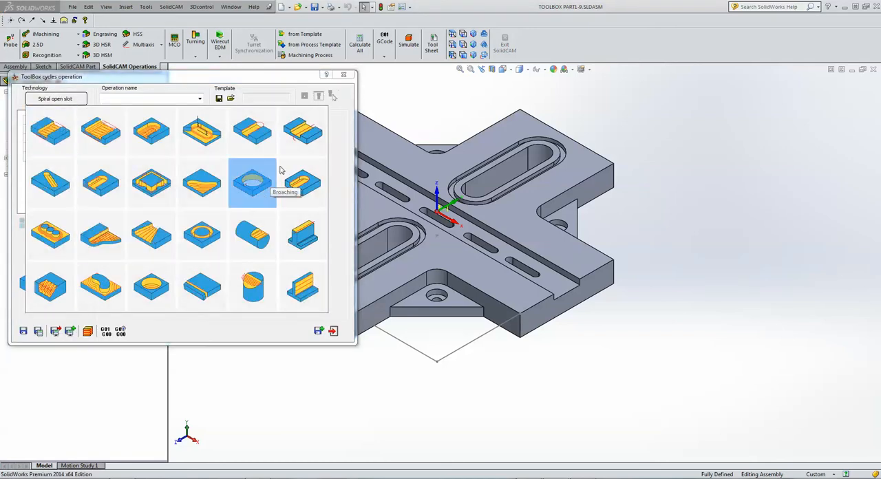
left_click(201, 133)
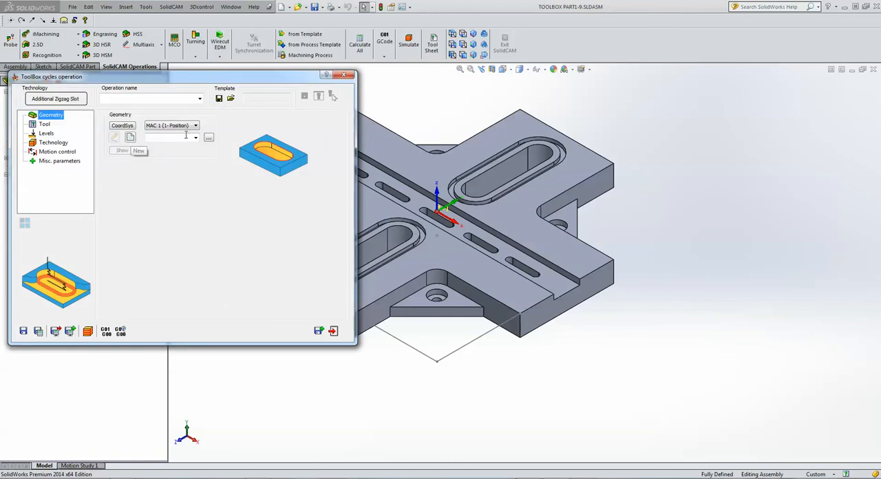
Browse the existing geometries and assign contour6, the row of five narrow slots, to the zigzag slot operation.
left_click(209, 137)
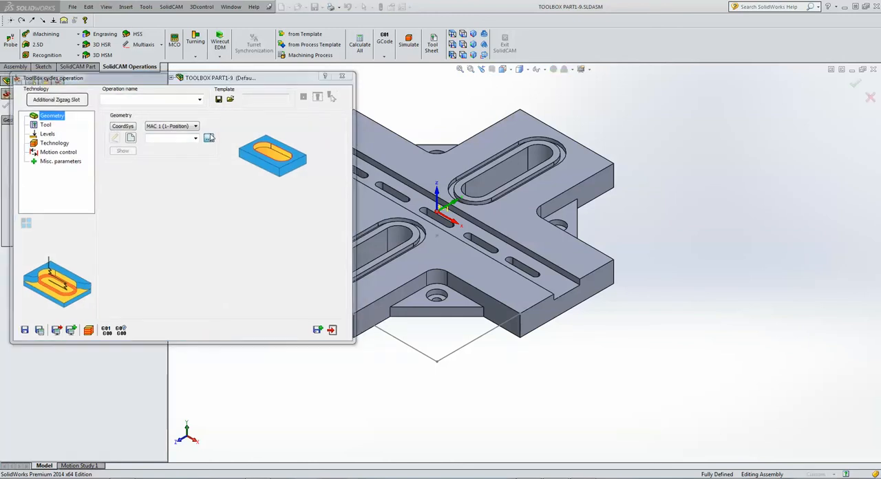
left_click(45, 146)
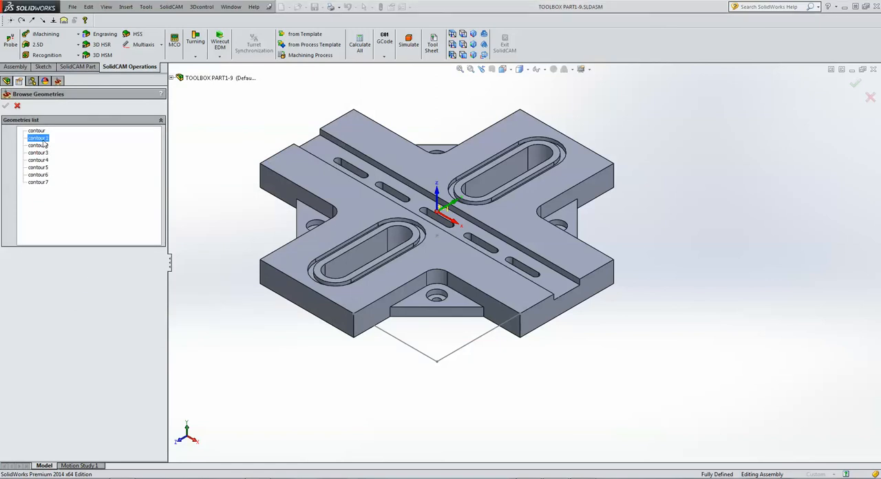
left_click(40, 153)
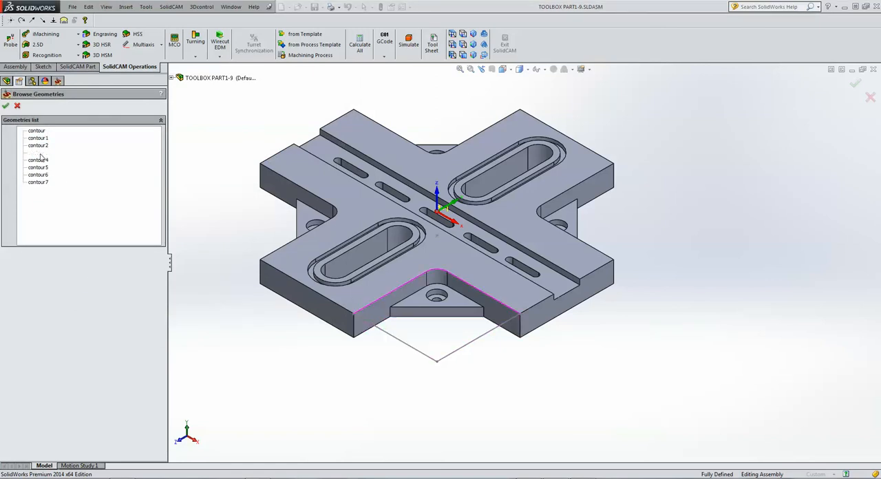
left_click(40, 160)
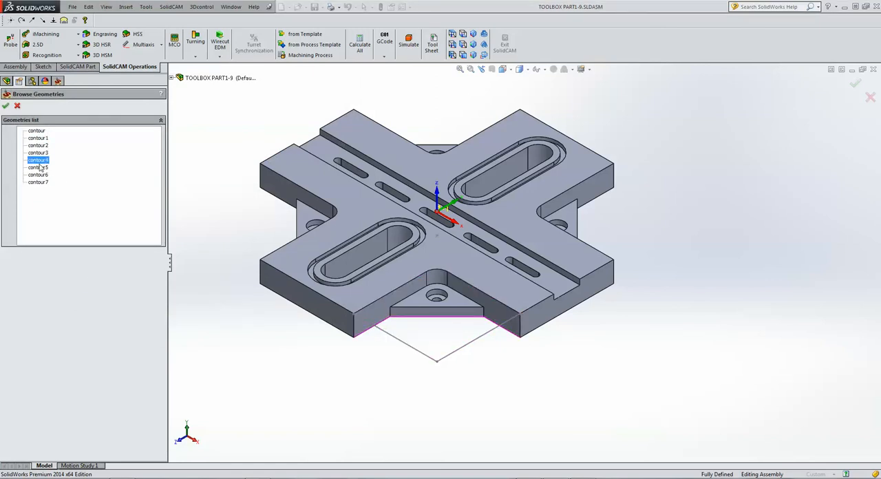
left_click(40, 168)
left_click(39, 175)
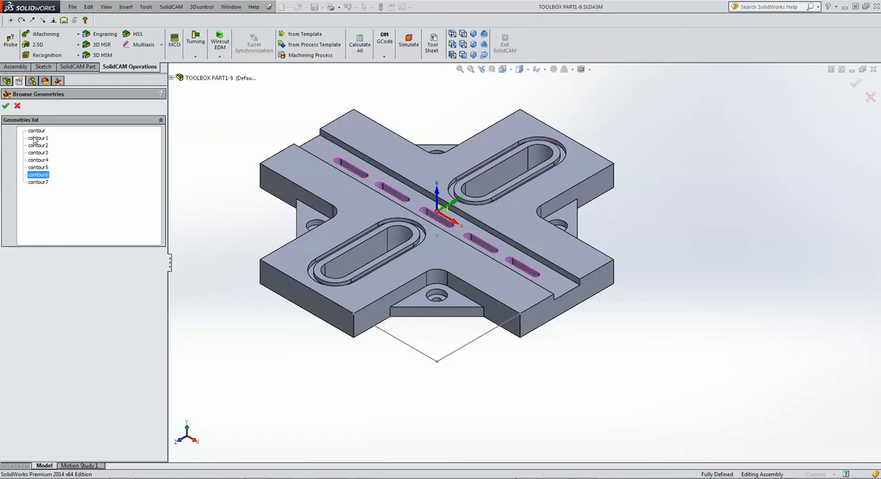
left_click(5, 106)
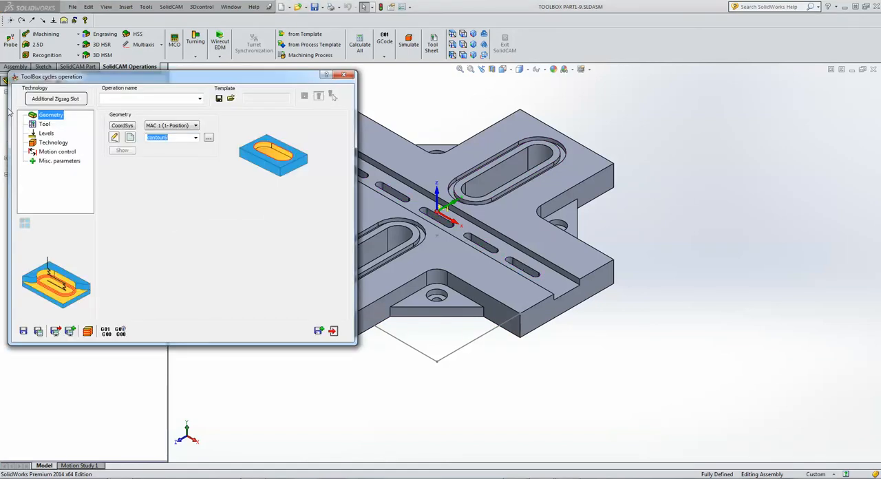
Assign tool 3, the 3 mm end mill, to the TBX_AZS_contour6 operation.
left_click(44, 125)
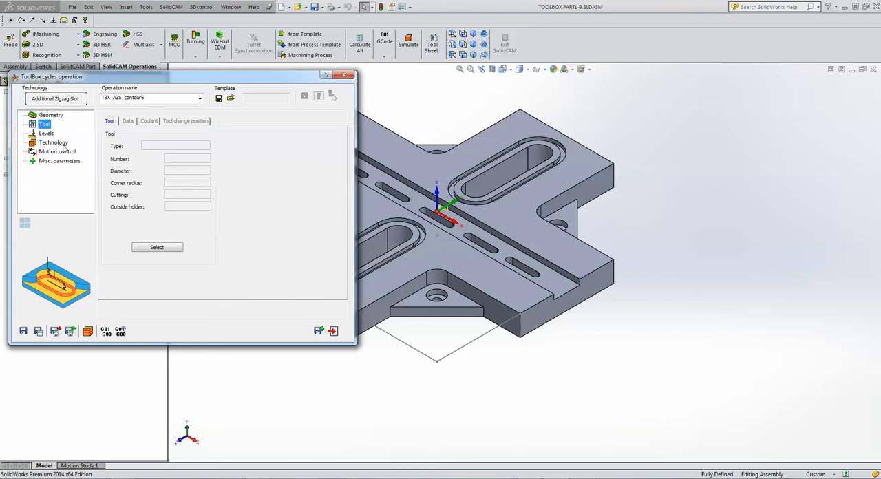
left_click(158, 247)
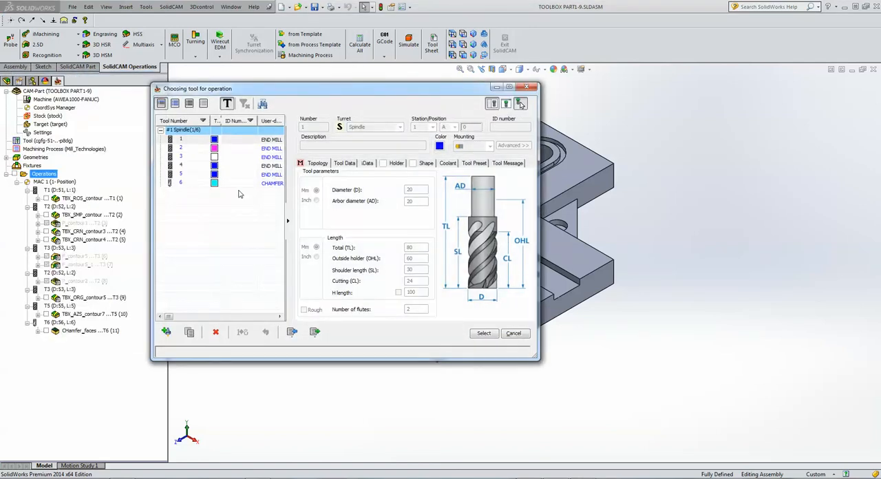
left_click_drag(285, 168, 359, 166)
left_click(342, 158)
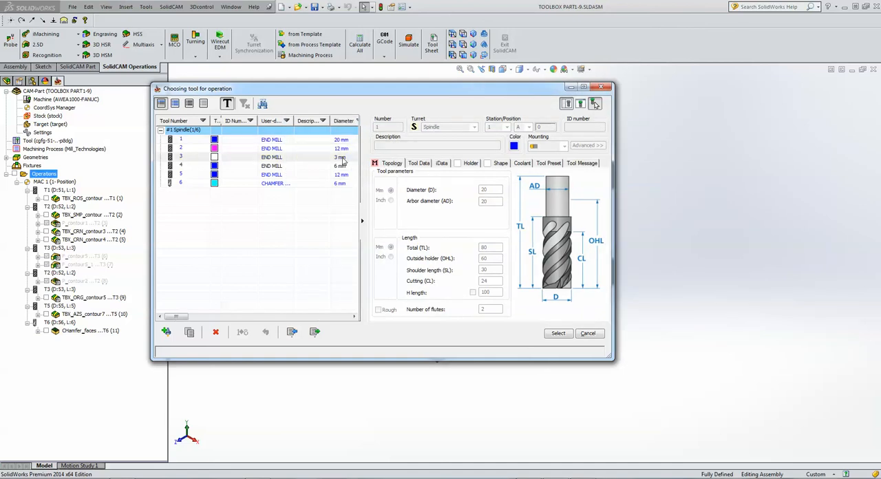
left_click(558, 333)
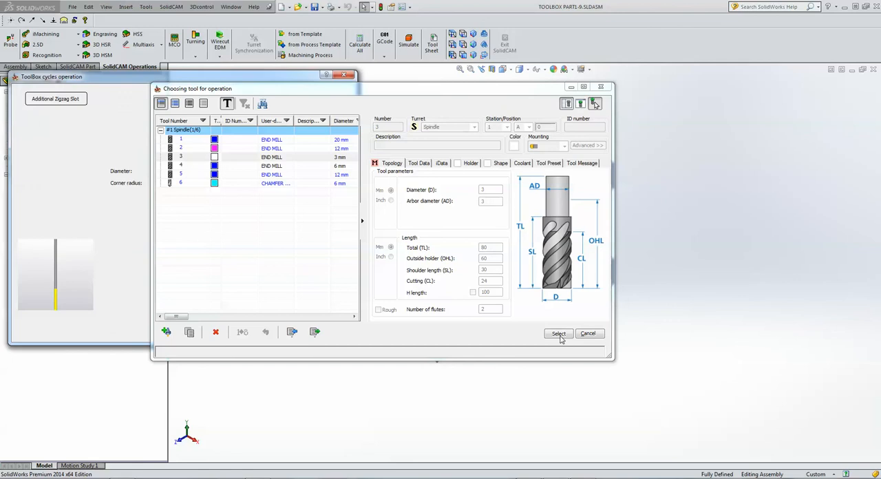
Define the milling levels from the model, with the channel floor as upper level and the part's lower front corner as depth.
left_click(46, 134)
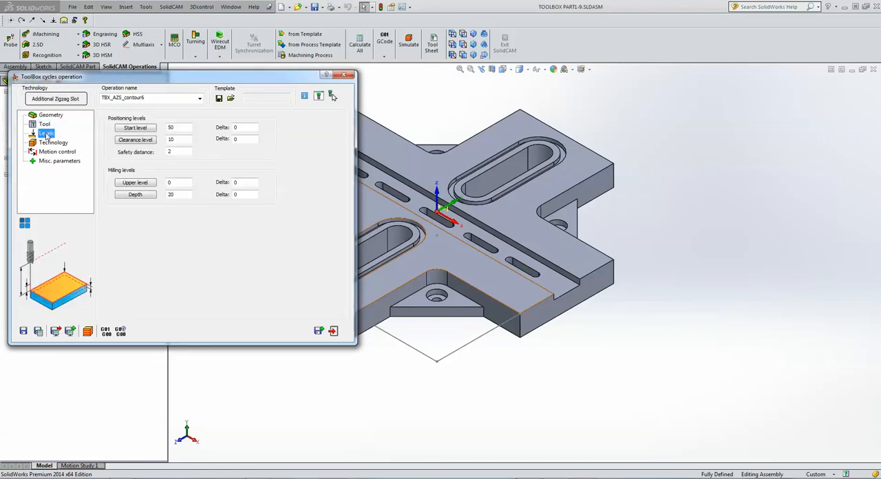
left_click(153, 184)
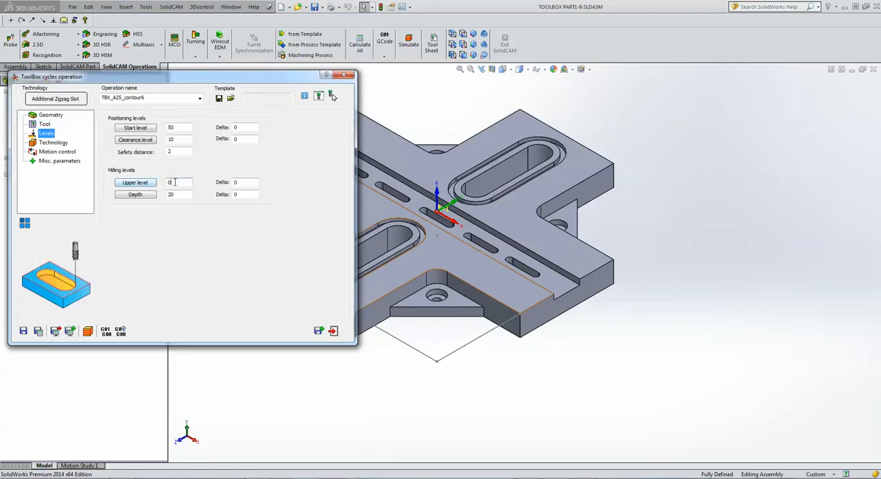
left_click(544, 292)
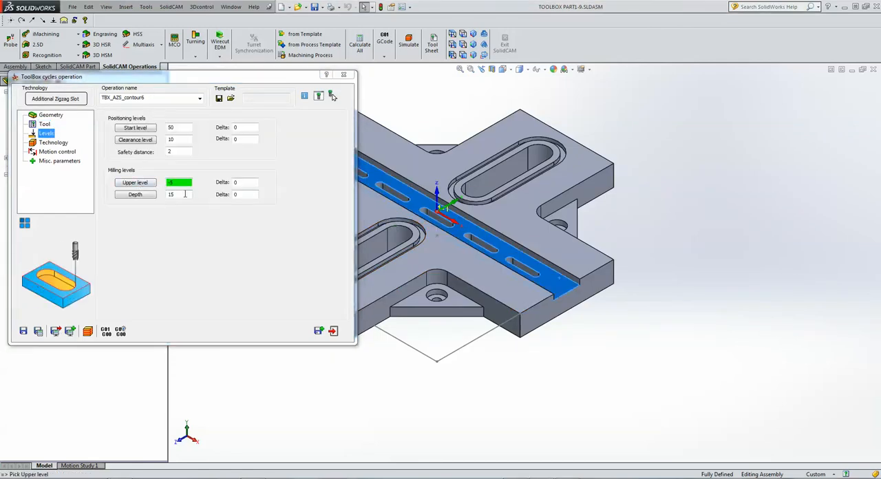
left_click(521, 342)
Check the zigzag slot's ramping width, maximum ramping angle and step down, and save and calculate the operation.
left_click(52, 143)
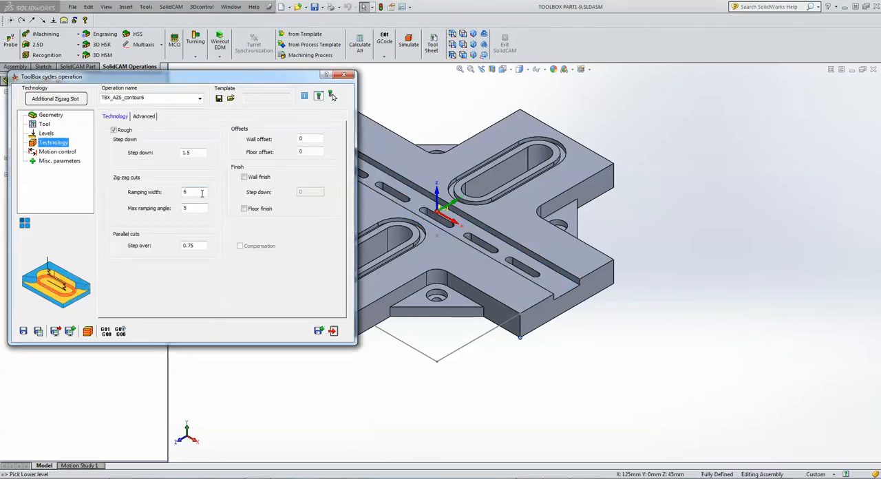
left_click(195, 192)
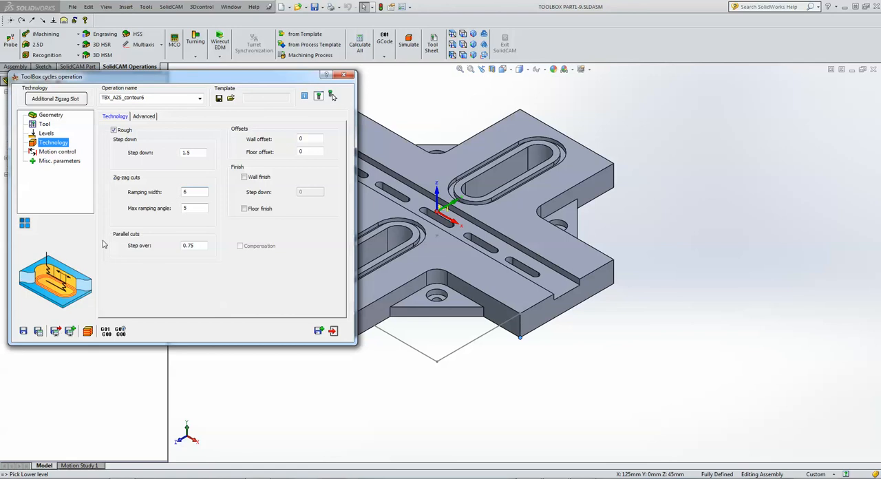
left_click(196, 208)
left_click(187, 153)
left_click(39, 331)
Simulate the zigzag slot operation on the CAD model, examine the cuts in the first two narrow slots, and close the simulation.
left_click(88, 331)
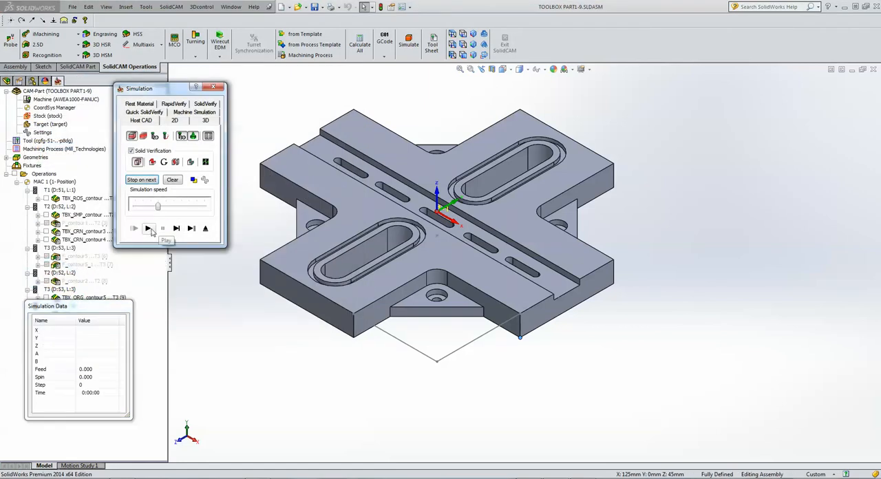
left_click(149, 229)
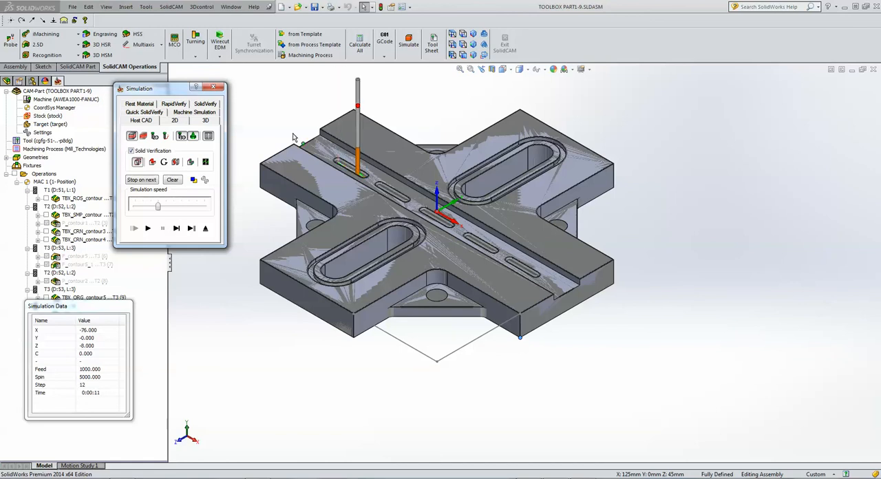
scroll(323, 172, "down", 8)
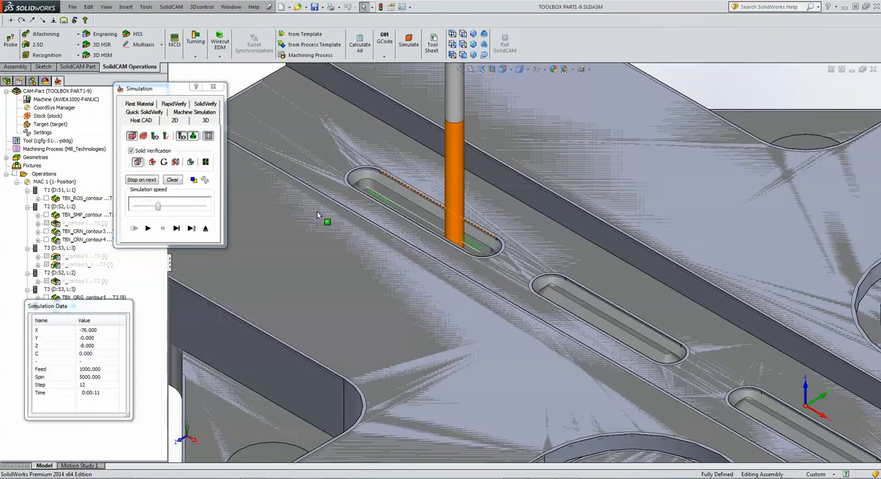
left_click(147, 228)
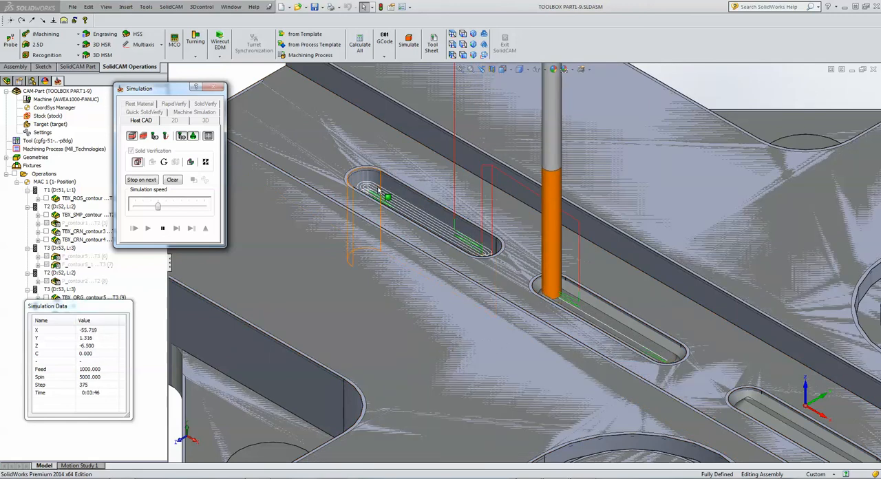
left_click(162, 228)
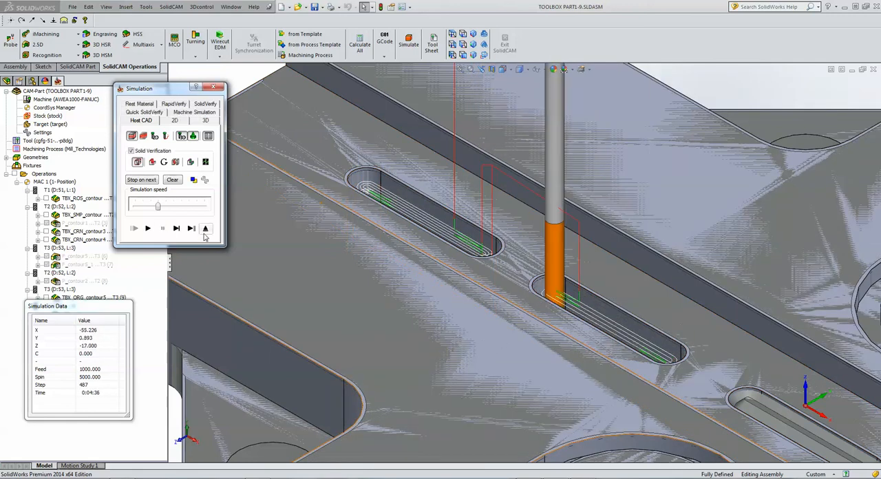
left_click(205, 228)
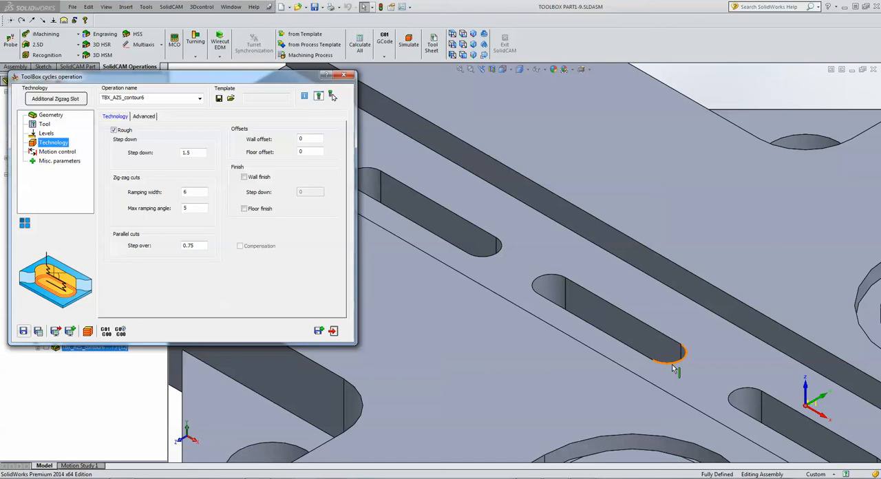
left_click(674, 369)
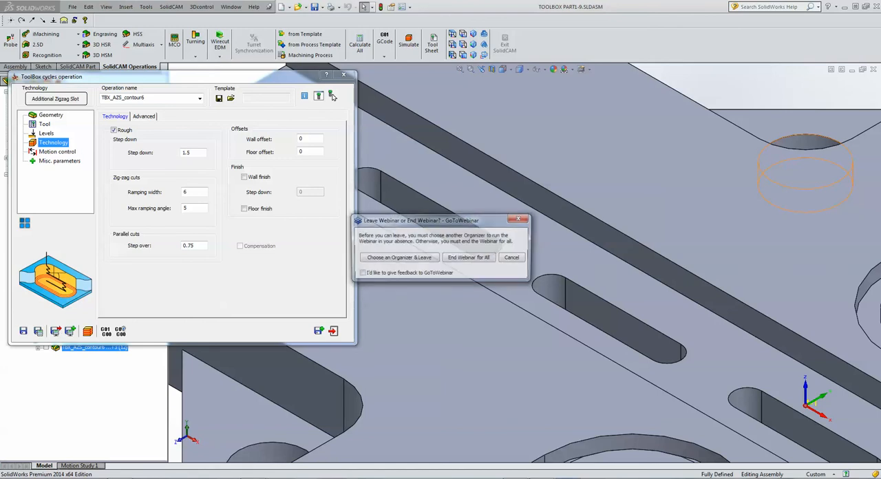
left_click(466, 260)
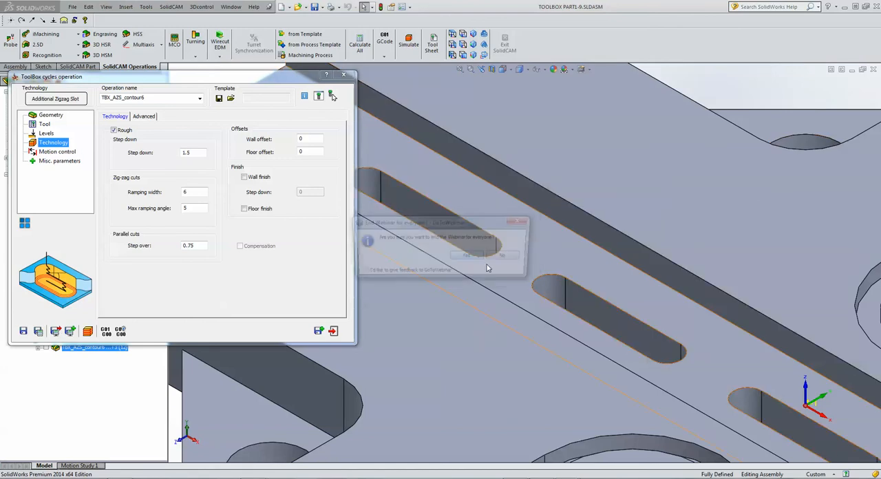